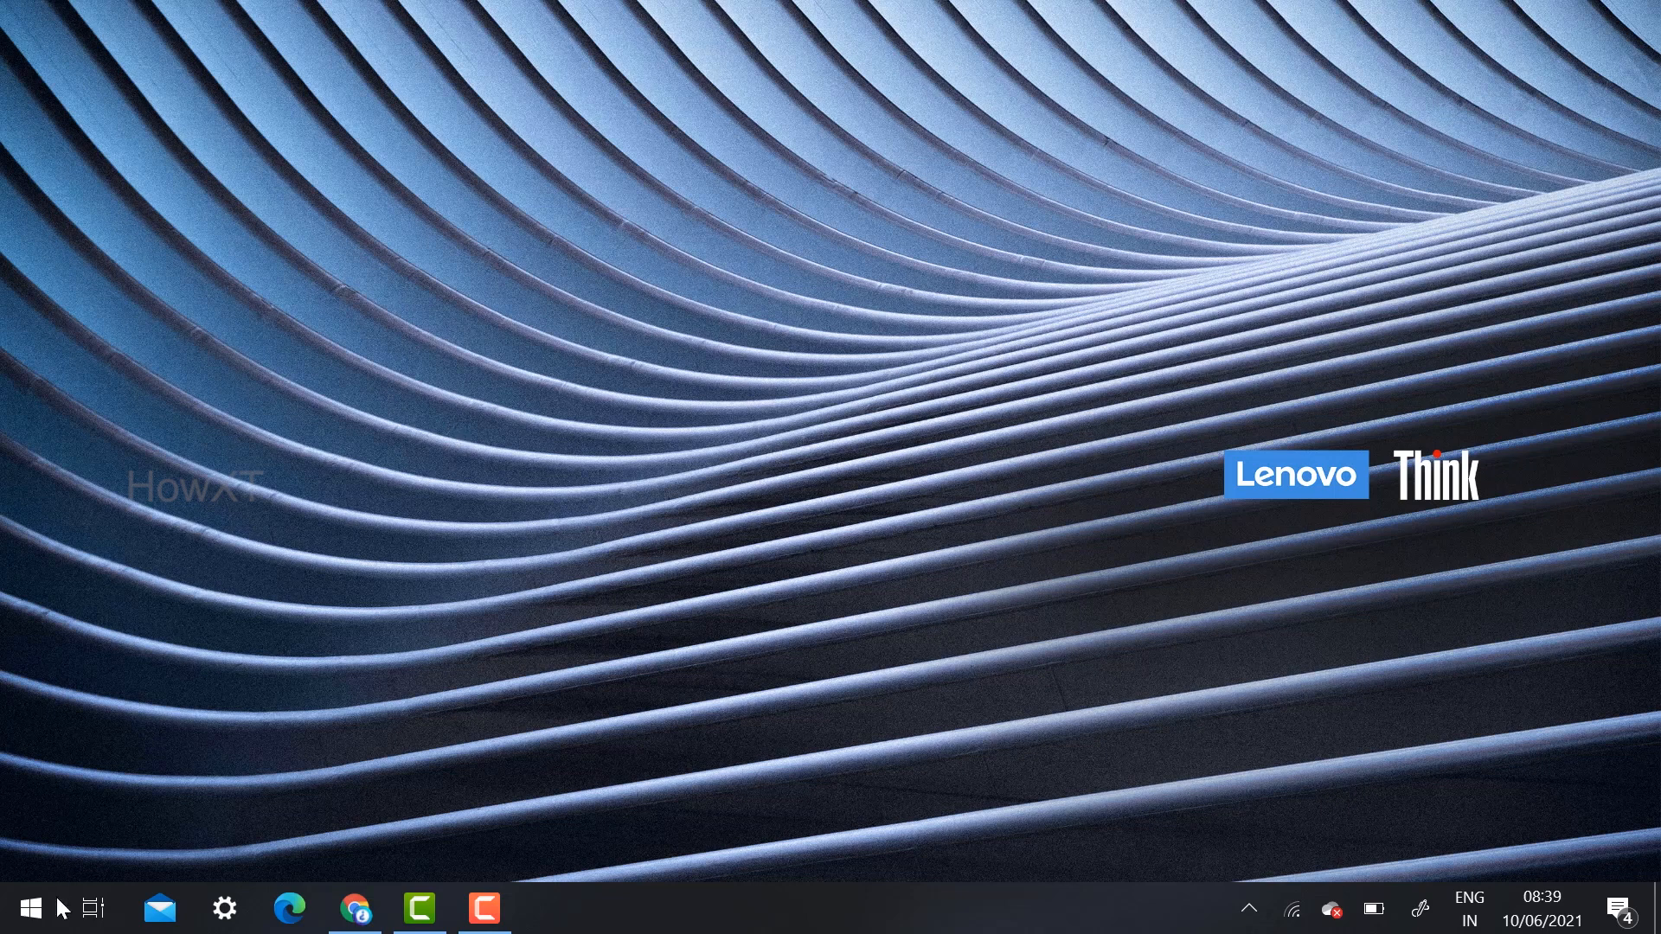
# Search Windows for "excel" and launch the Excel app.
pyautogui.press('super')
pyautogui.write('excel')
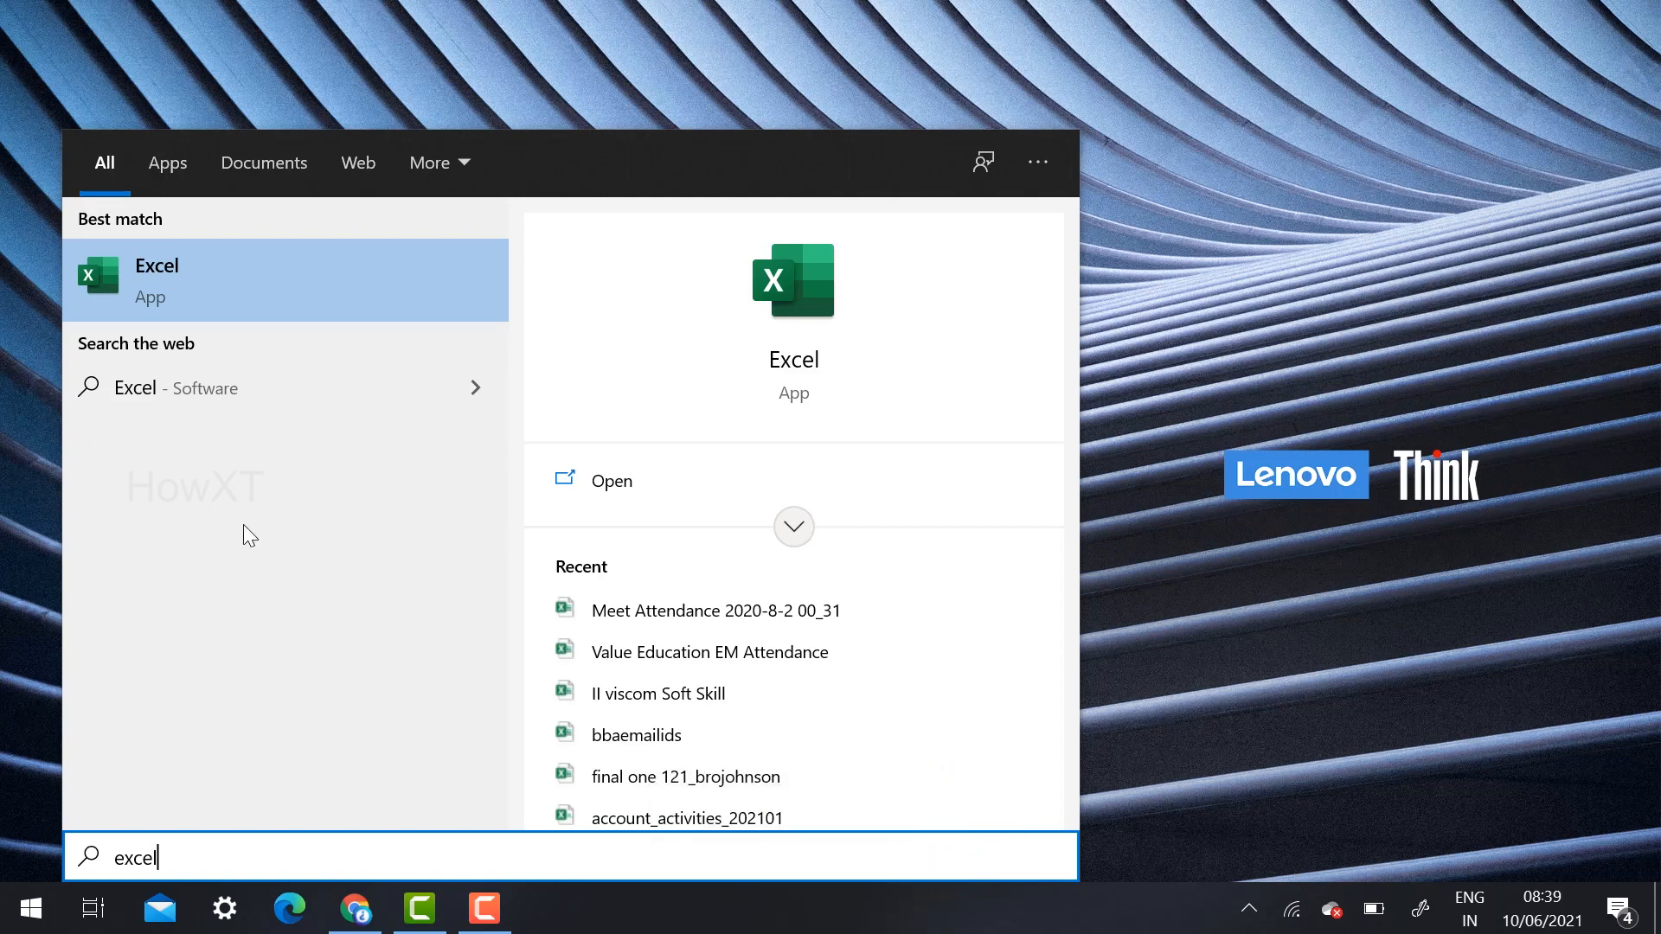
pyautogui.click(149, 306)
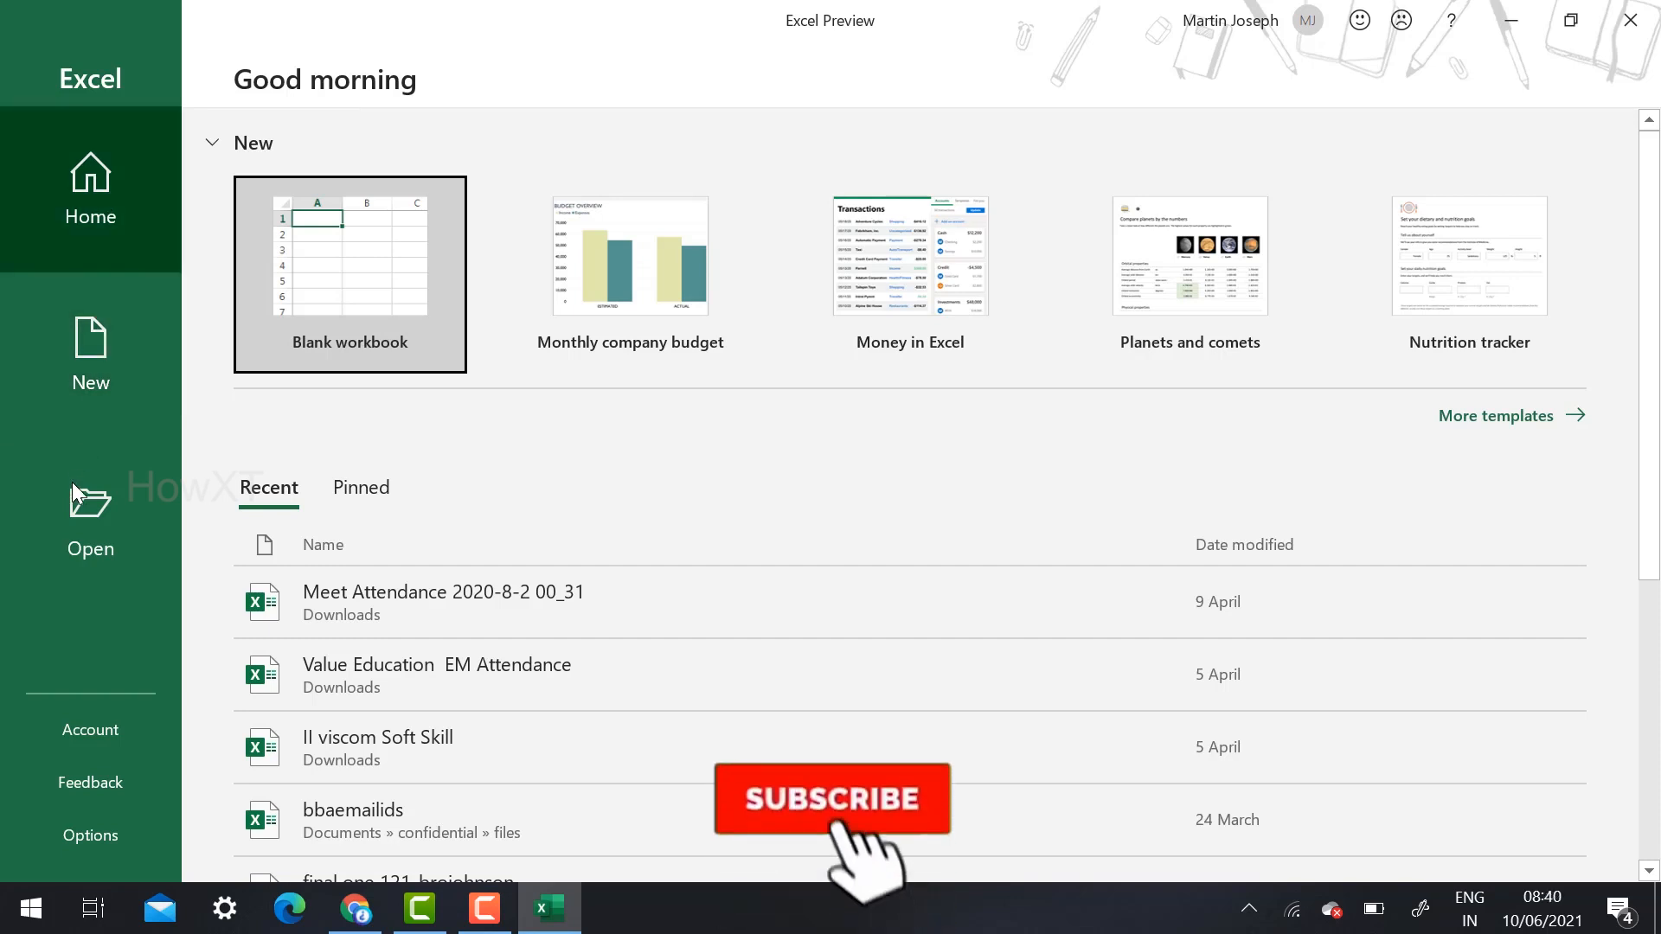
# Examine the start screen's home page, the gallery of workbook templates and the locations and recent workbooks available for opening.
pyautogui.click(66, 216)
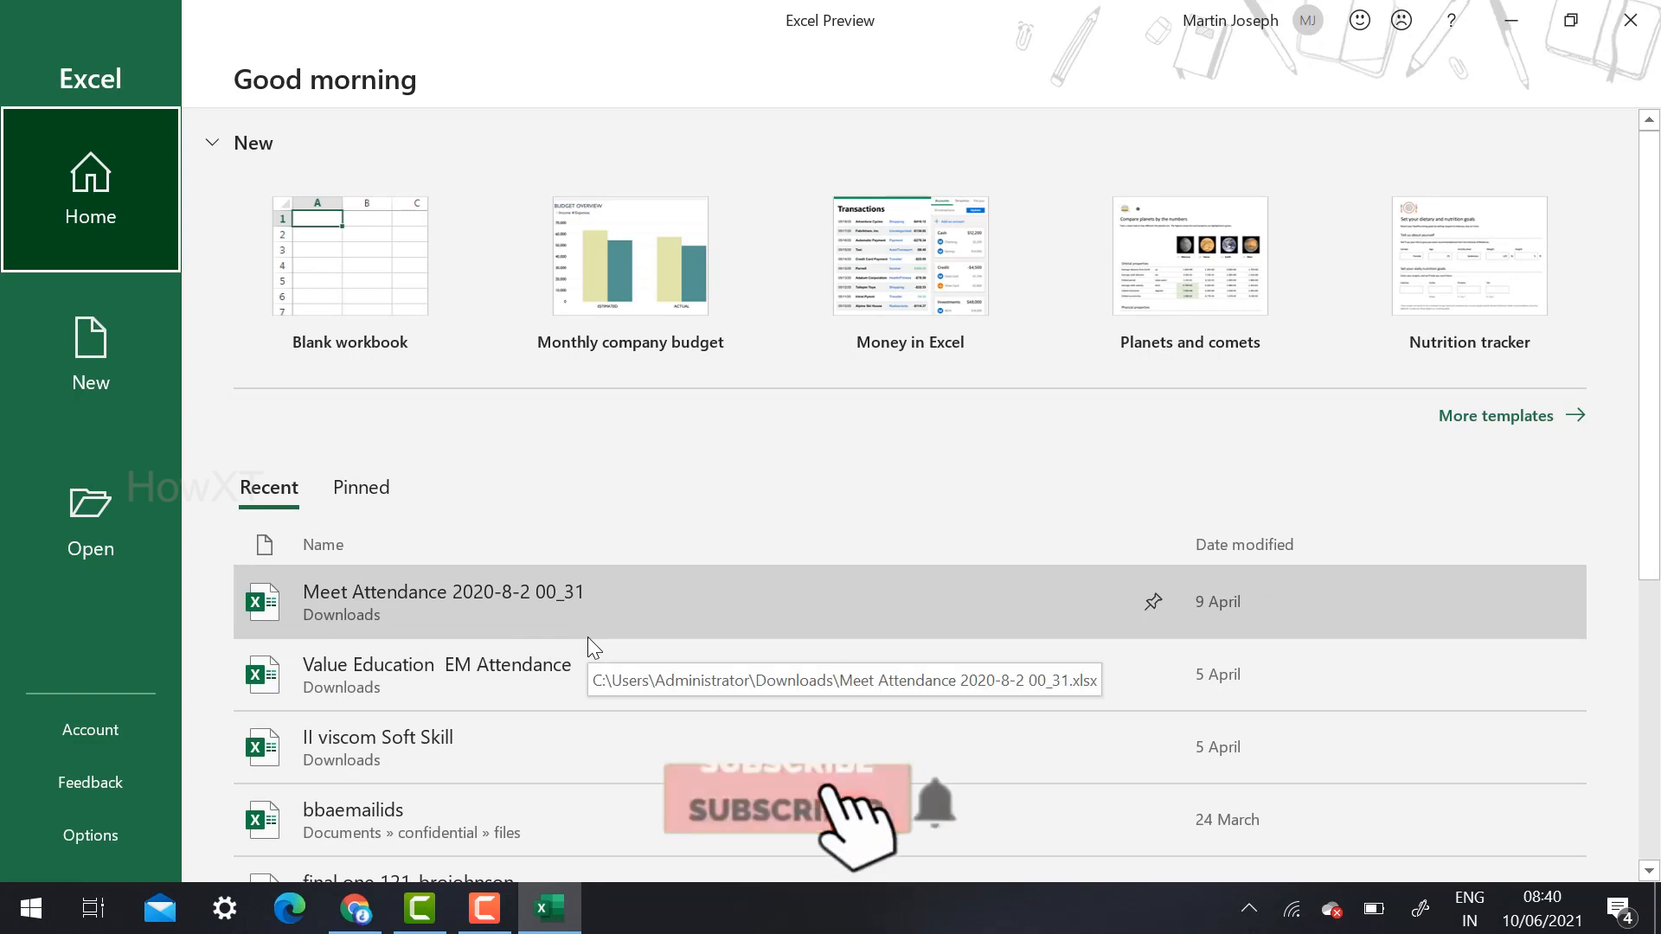
pyautogui.click(98, 374)
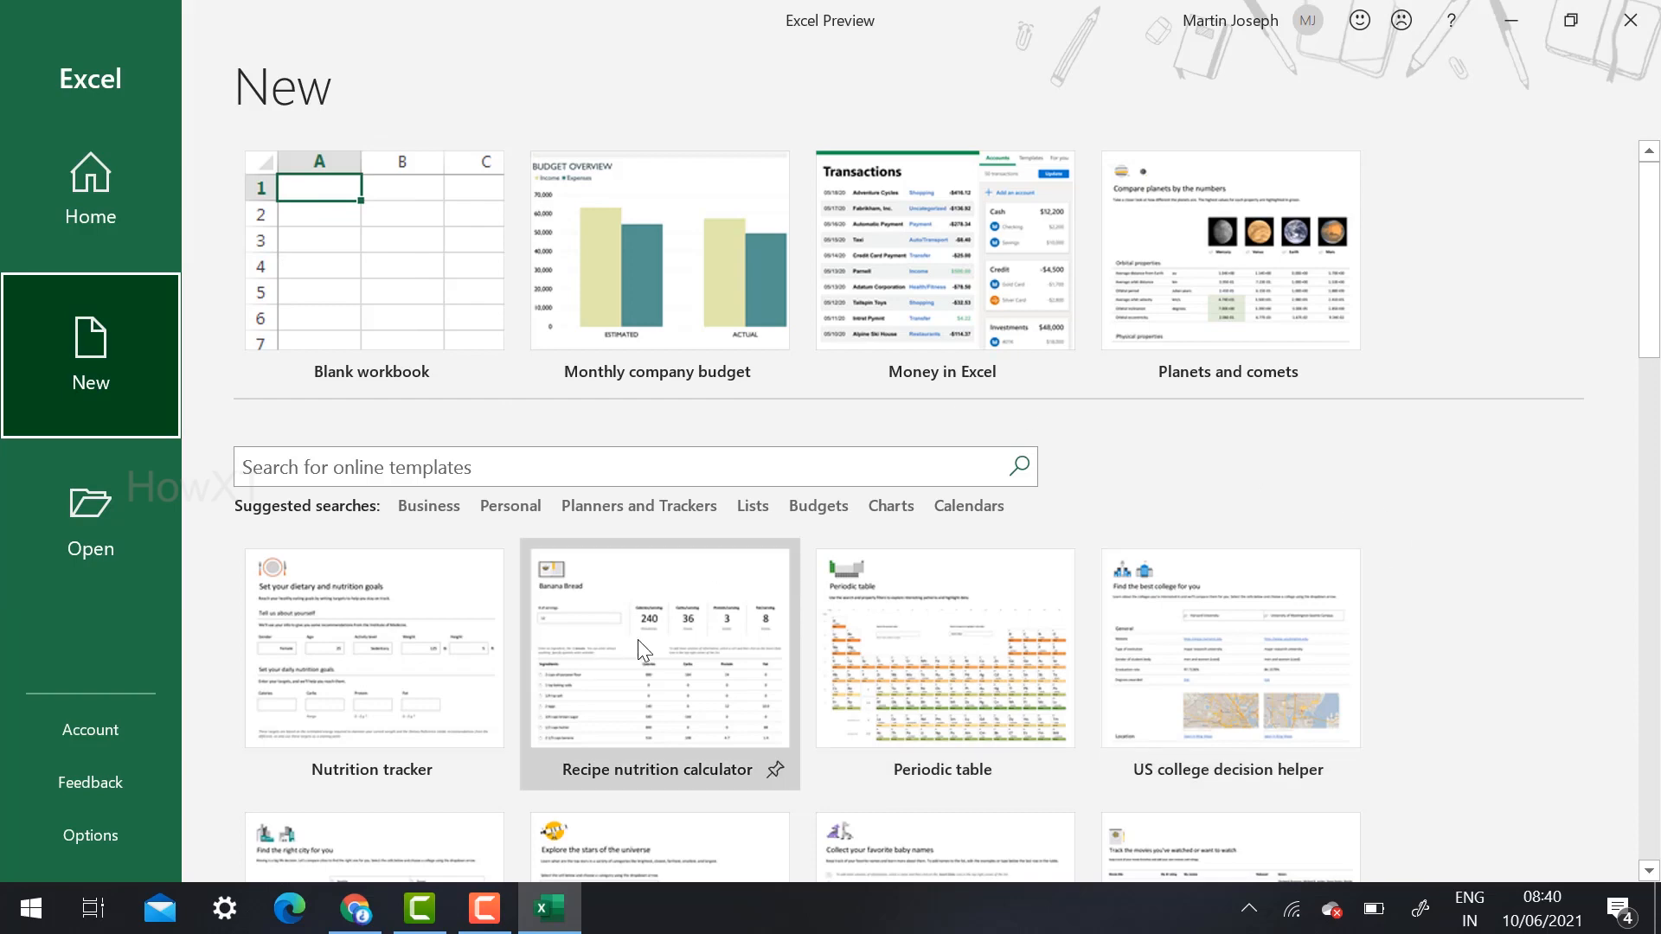
pyautogui.scroll(-1, 493, 611)
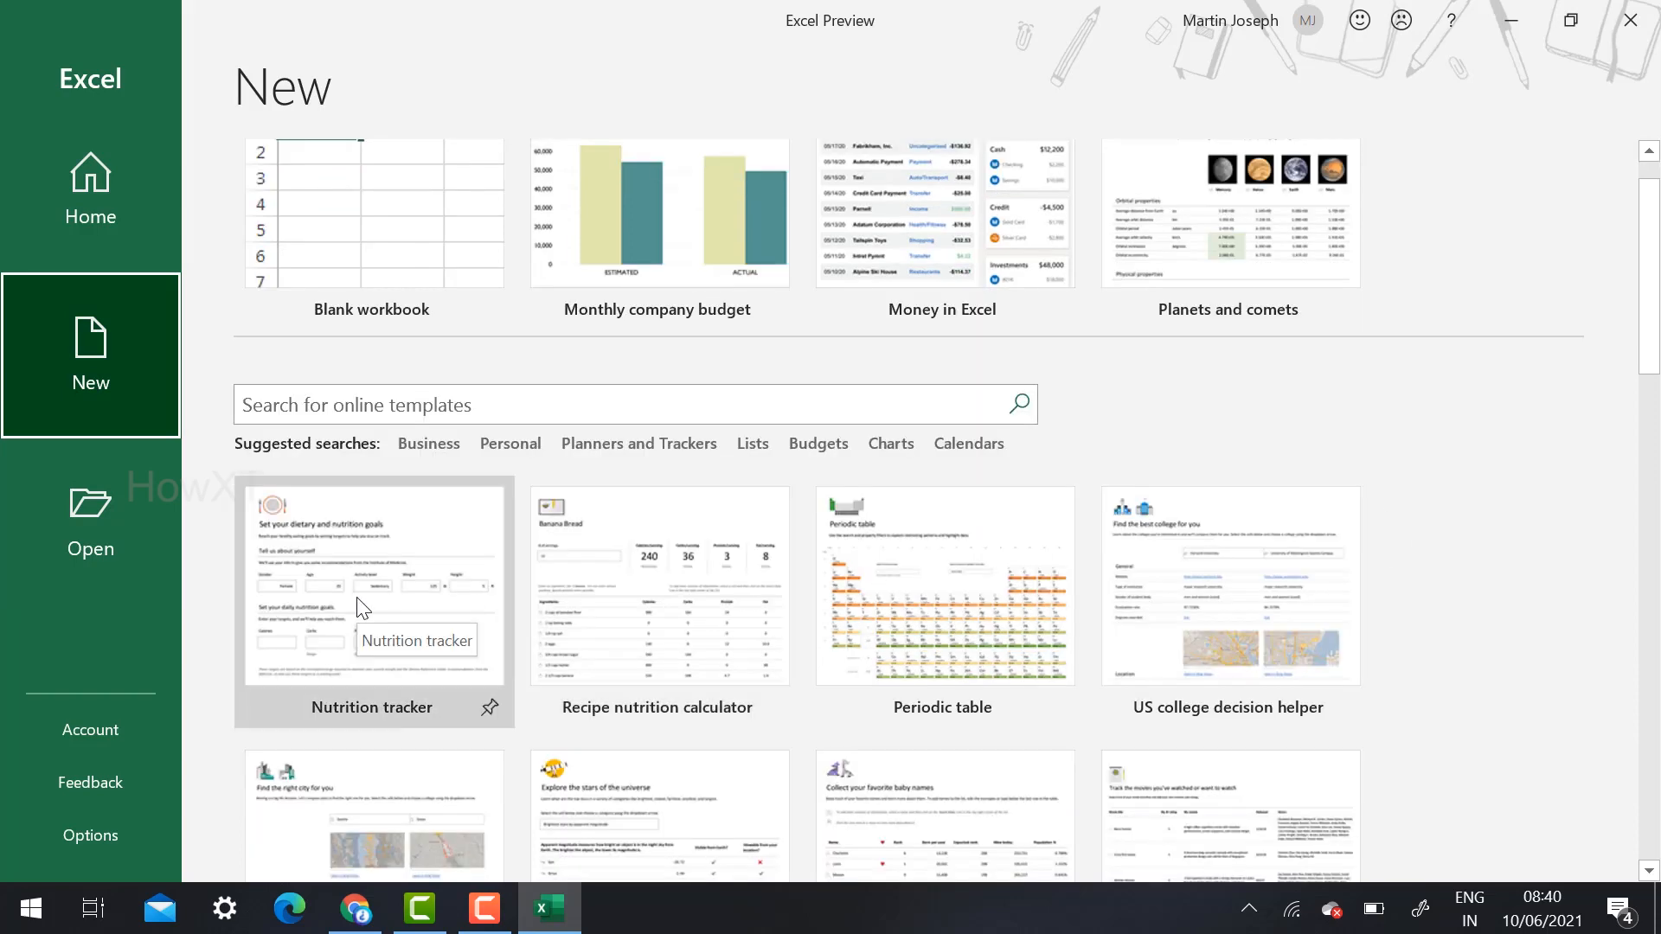
pyautogui.scroll(-6, 357, 599)
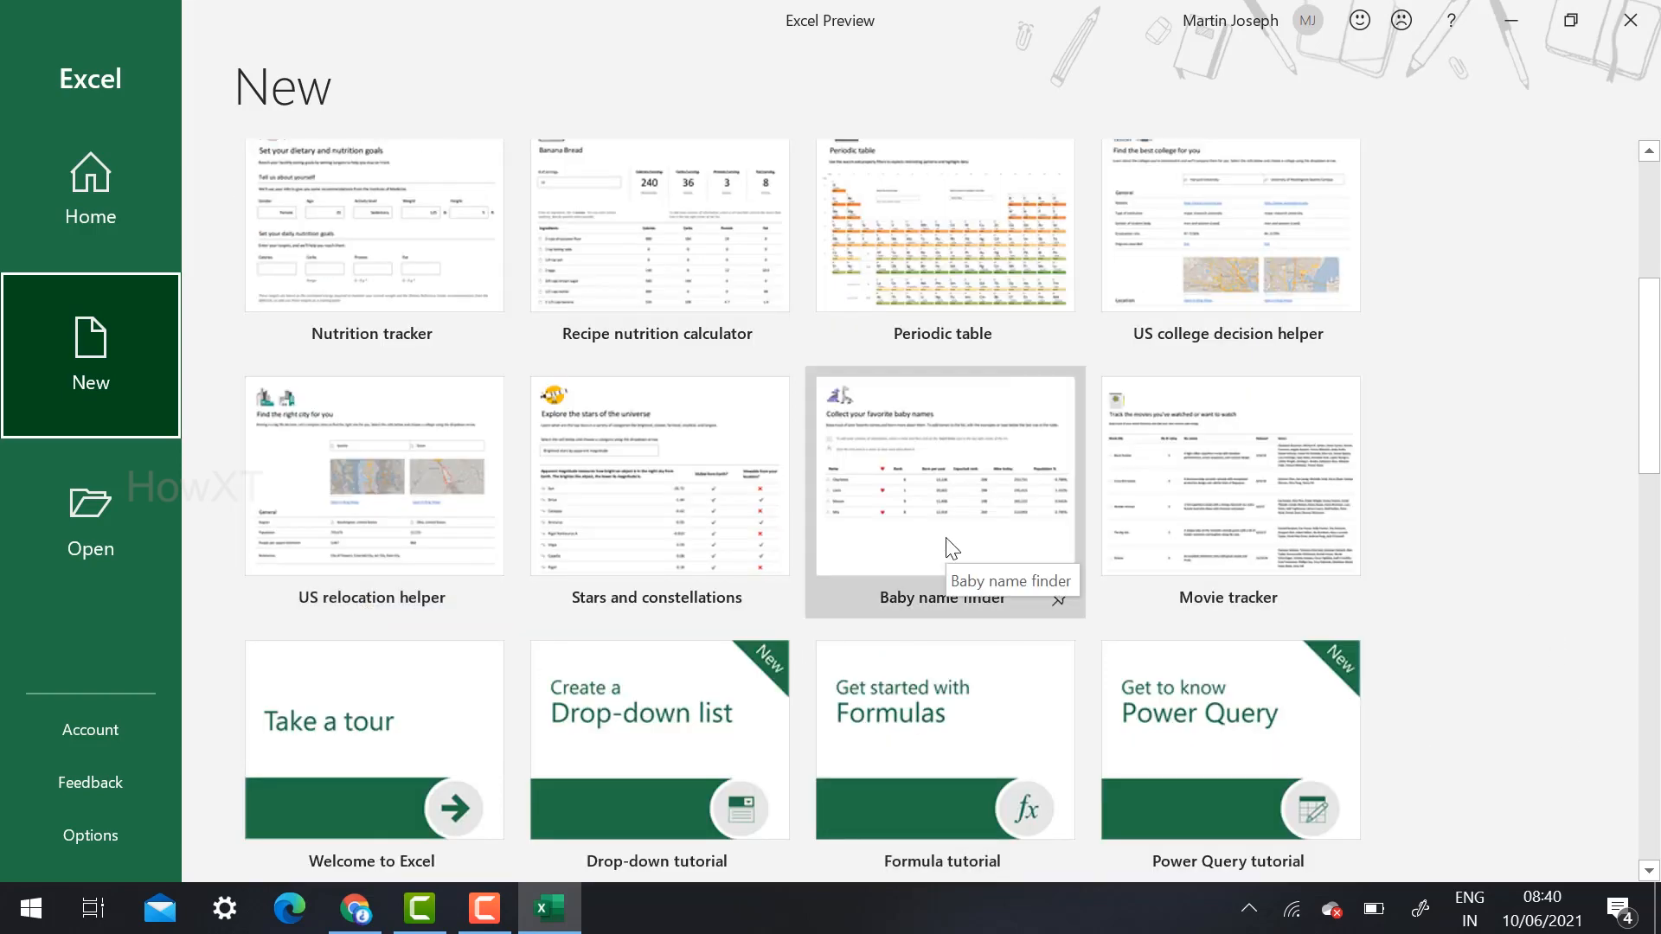
pyautogui.scroll(-10, 946, 538)
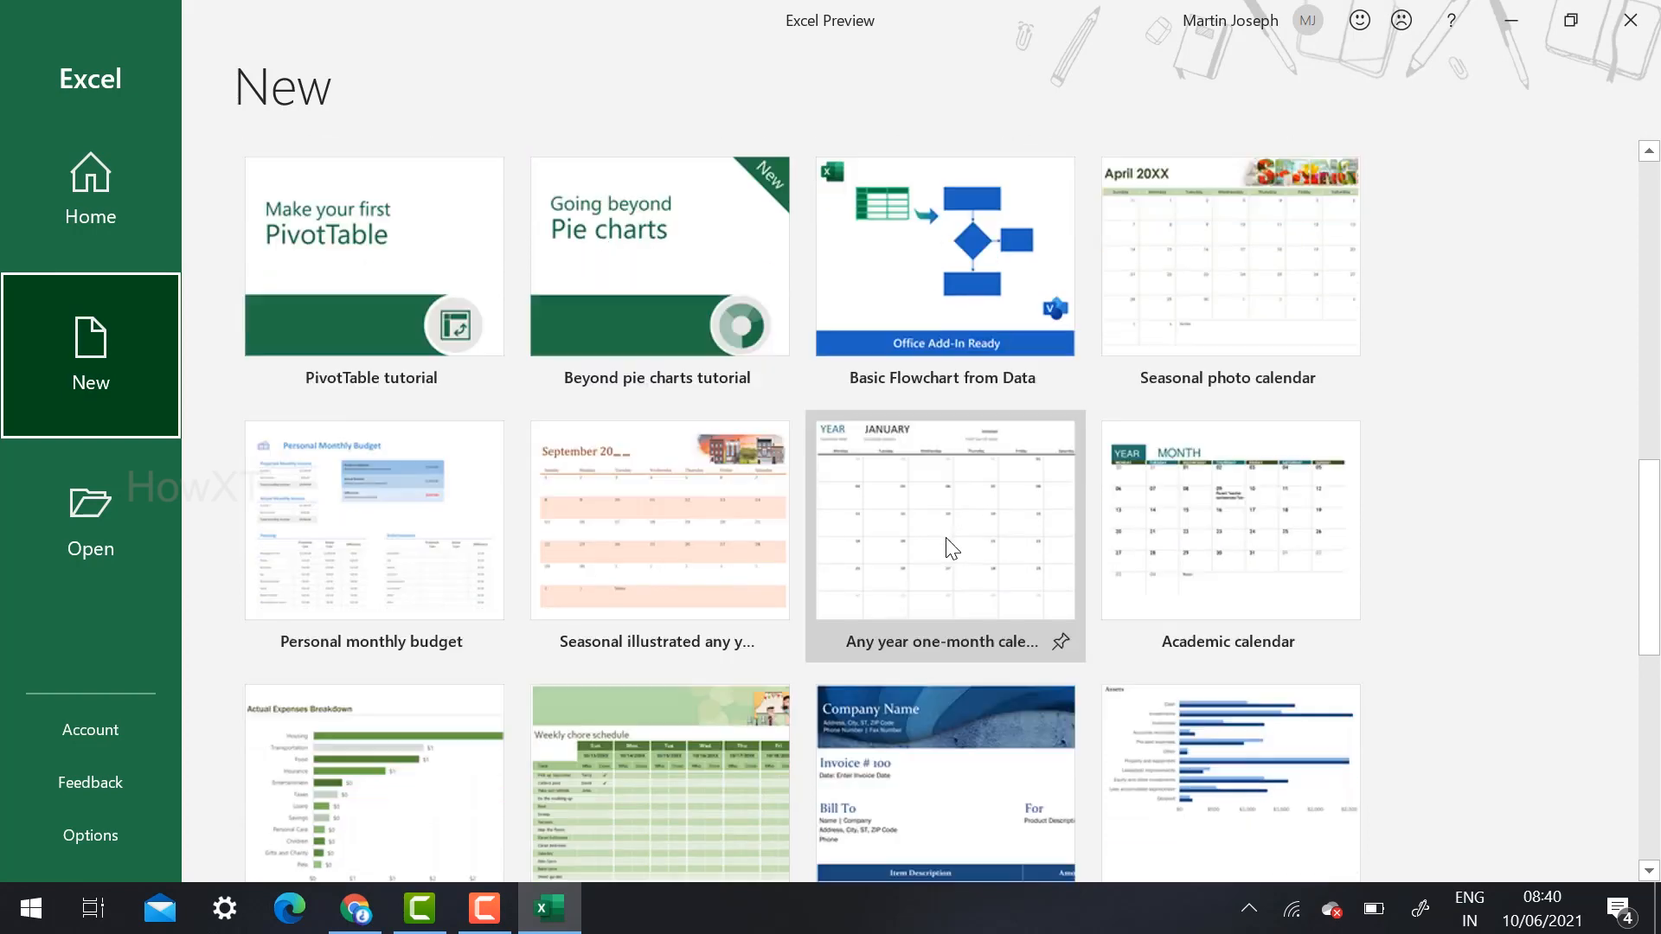
pyautogui.scroll(-1, 946, 538)
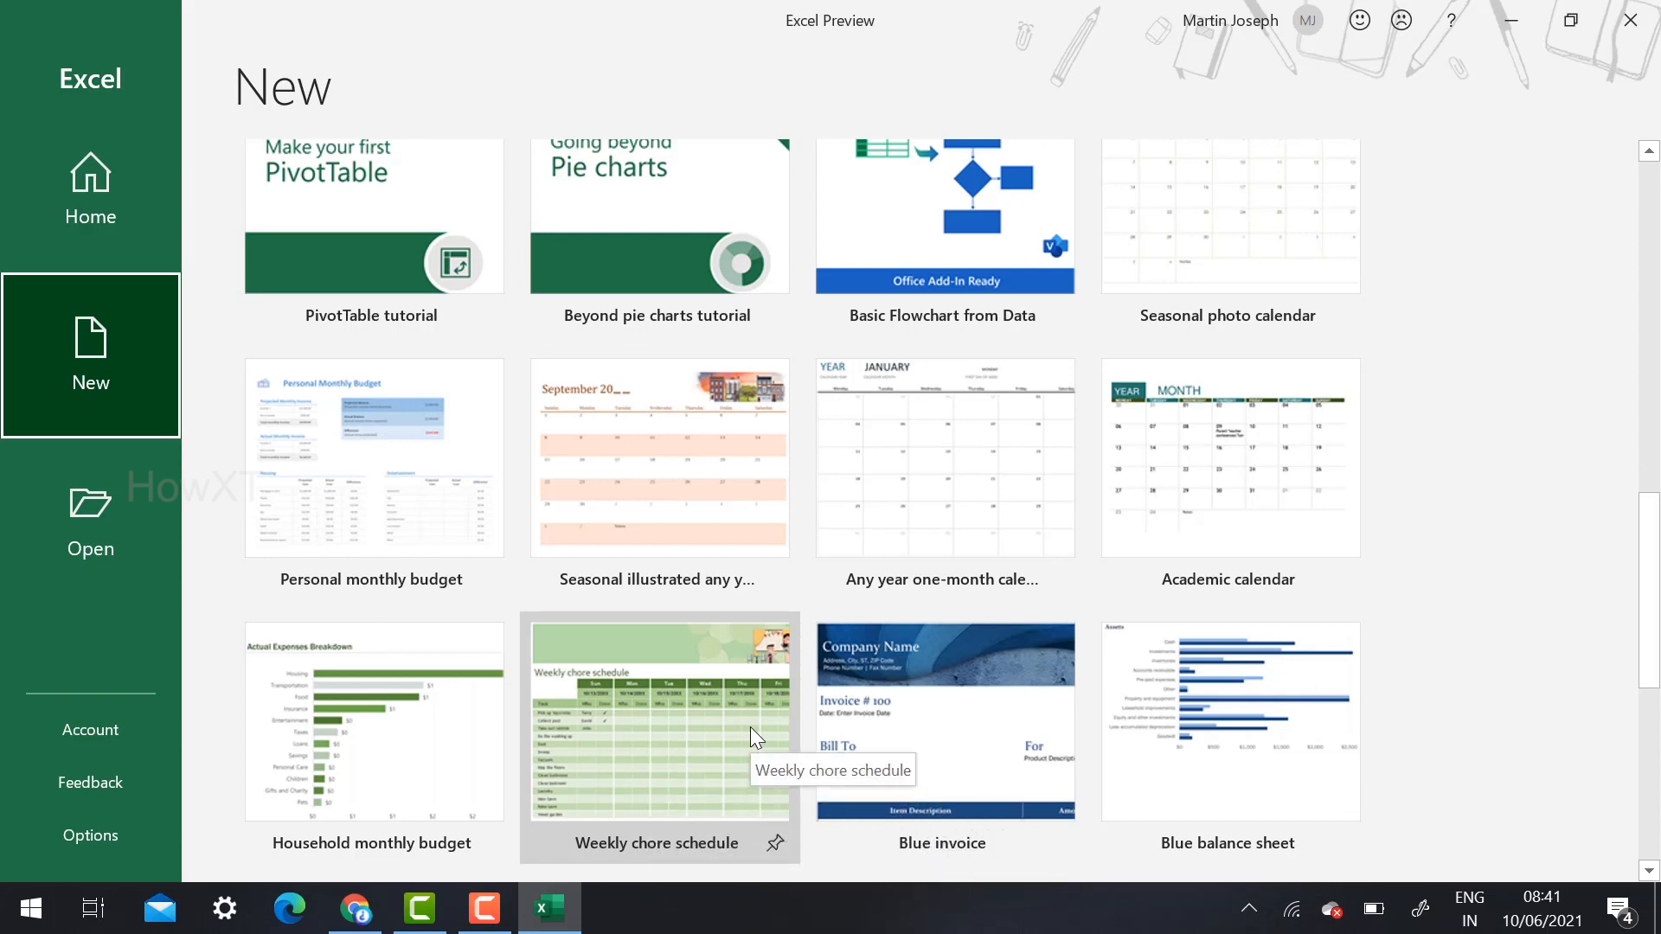
pyautogui.scroll(10, 750, 727)
pyautogui.scroll(1, 750, 727)
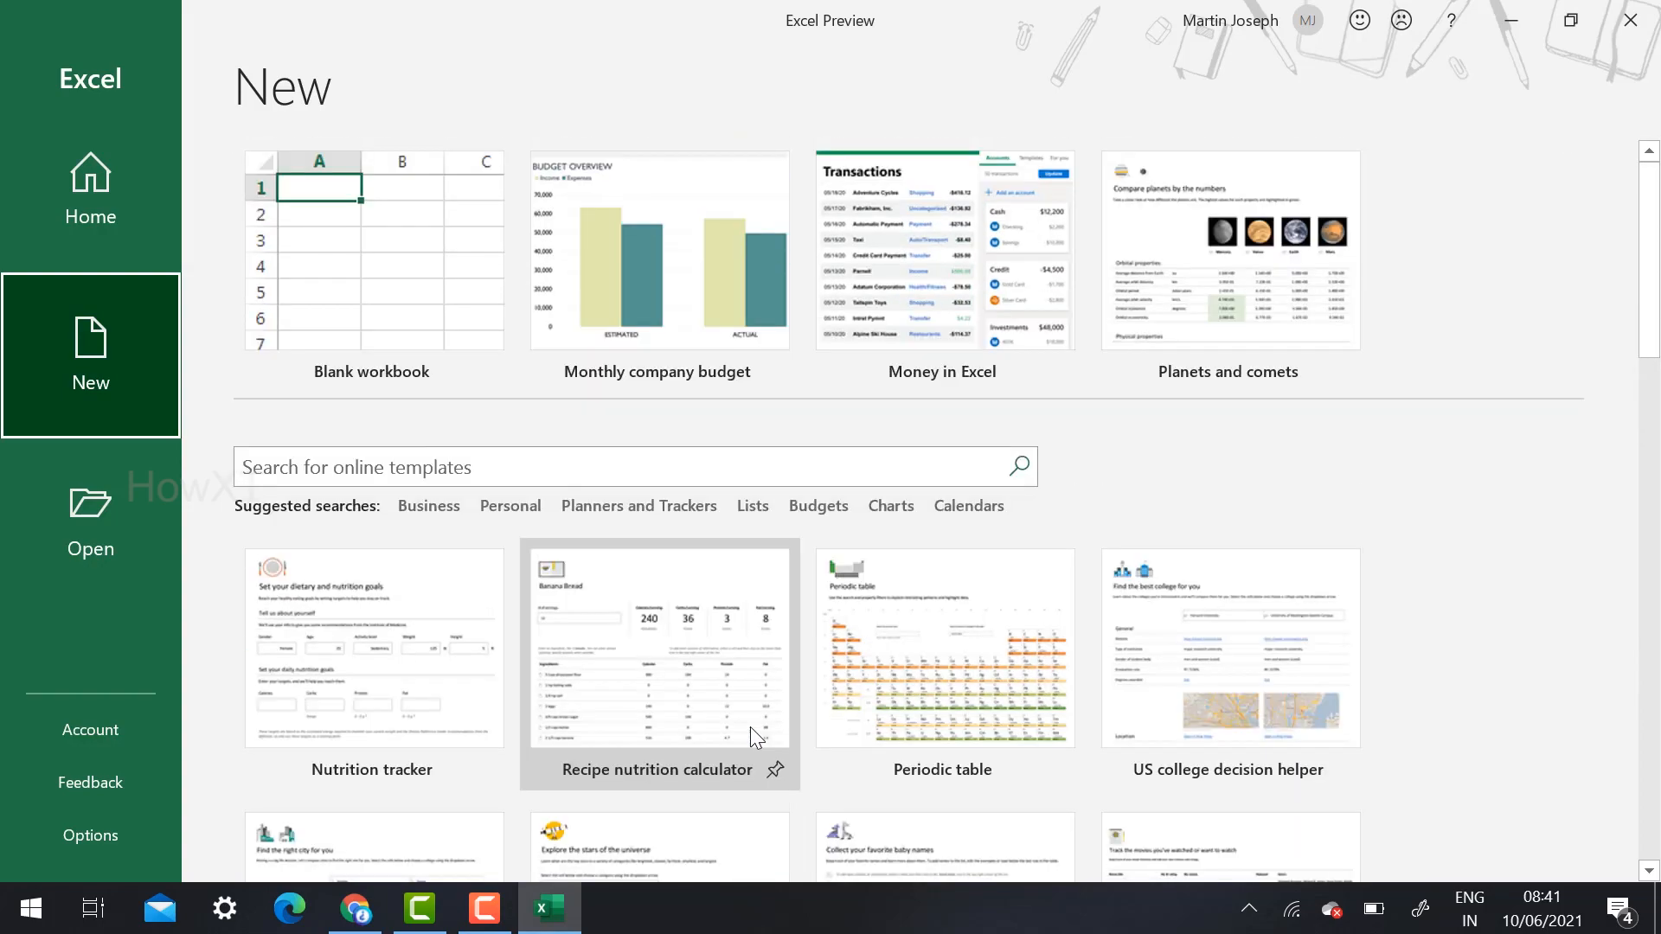
pyautogui.click(67, 520)
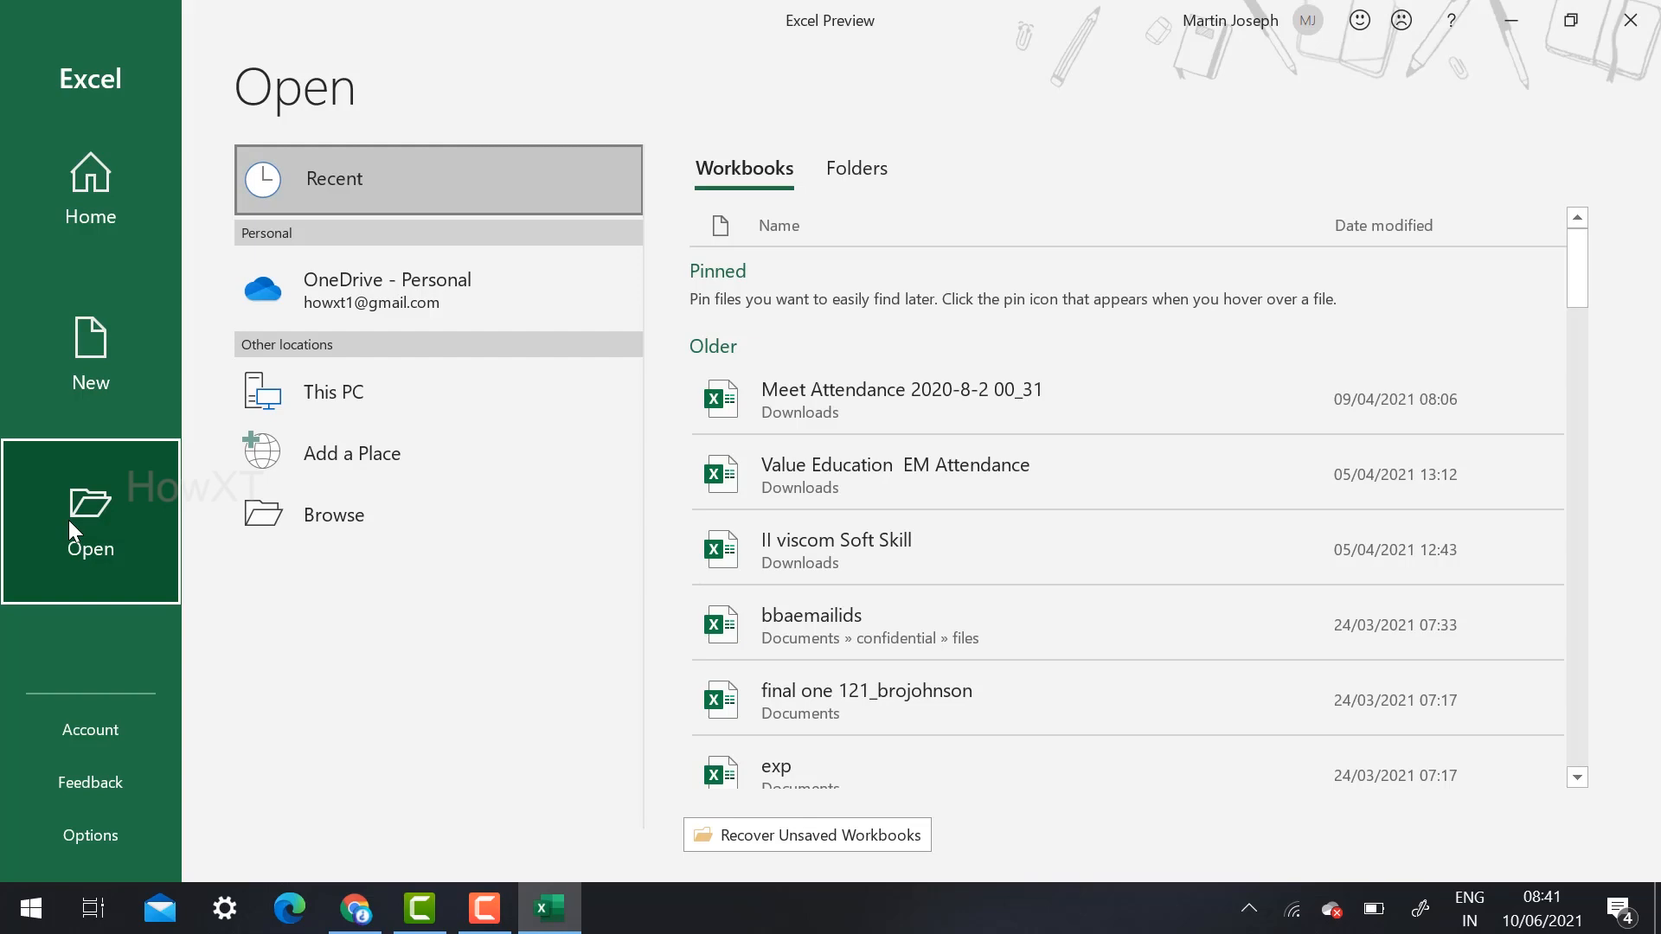
pyautogui.click(51, 219)
# Create a new blank workbook.
pyautogui.click(56, 342)
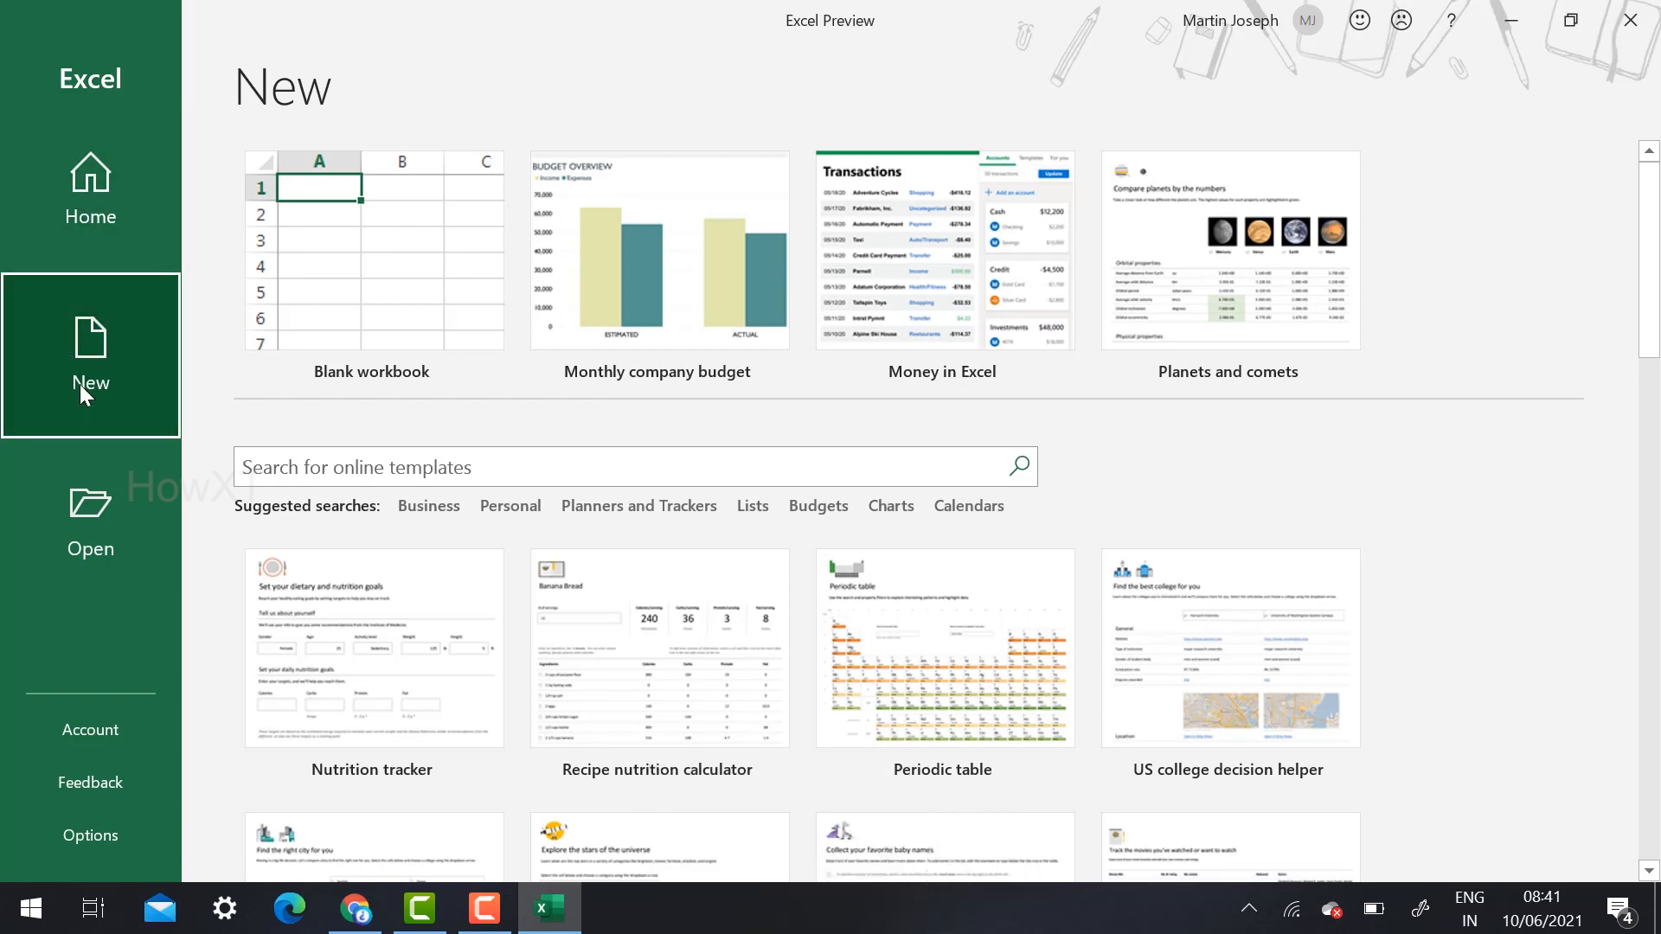
pyautogui.click(424, 216)
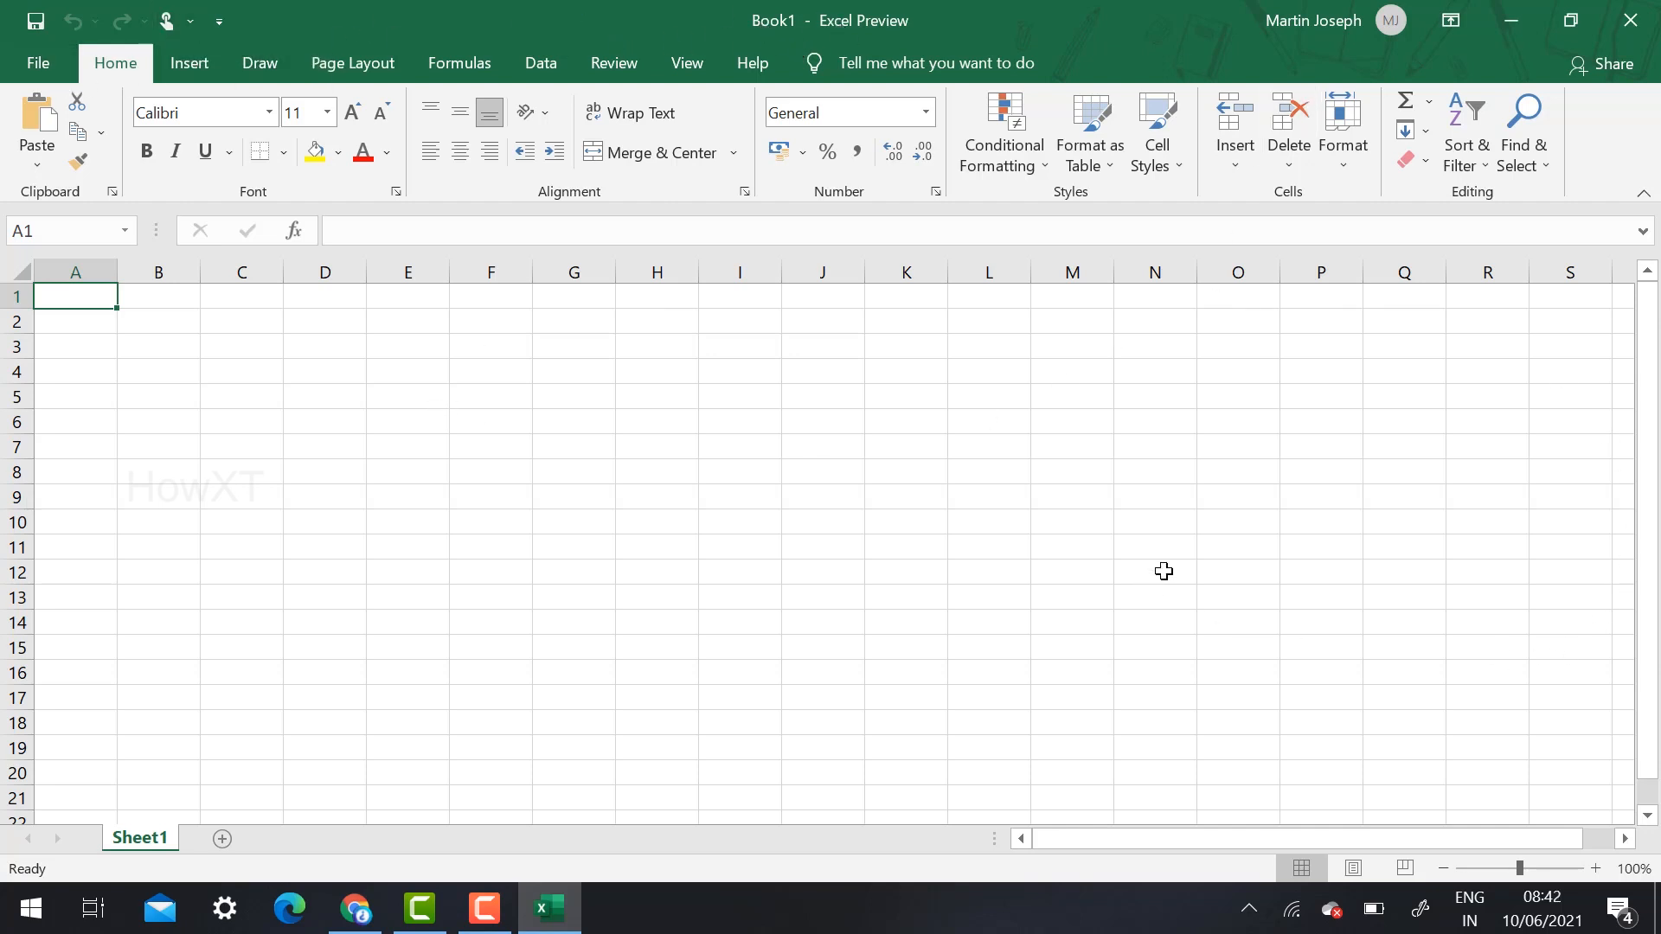
# Save the workbook as exceldemo in the Documents folder, keeping the OpenDocument Spreadsheet format.
pyautogui.click(53, 66)
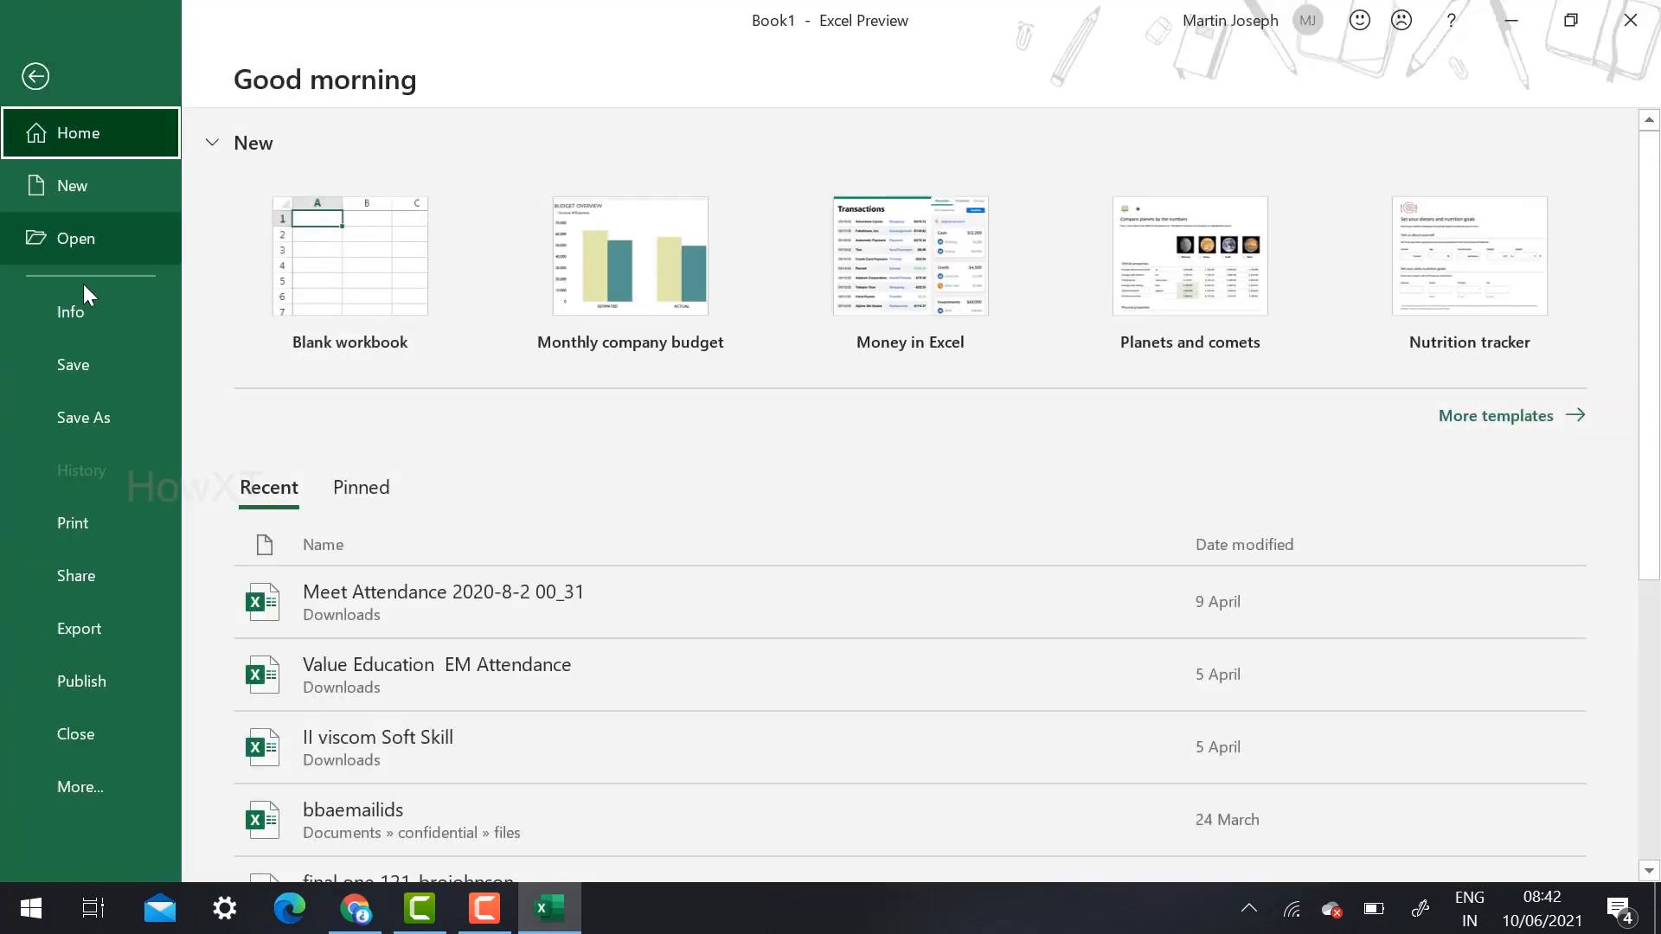
pyautogui.click(74, 365)
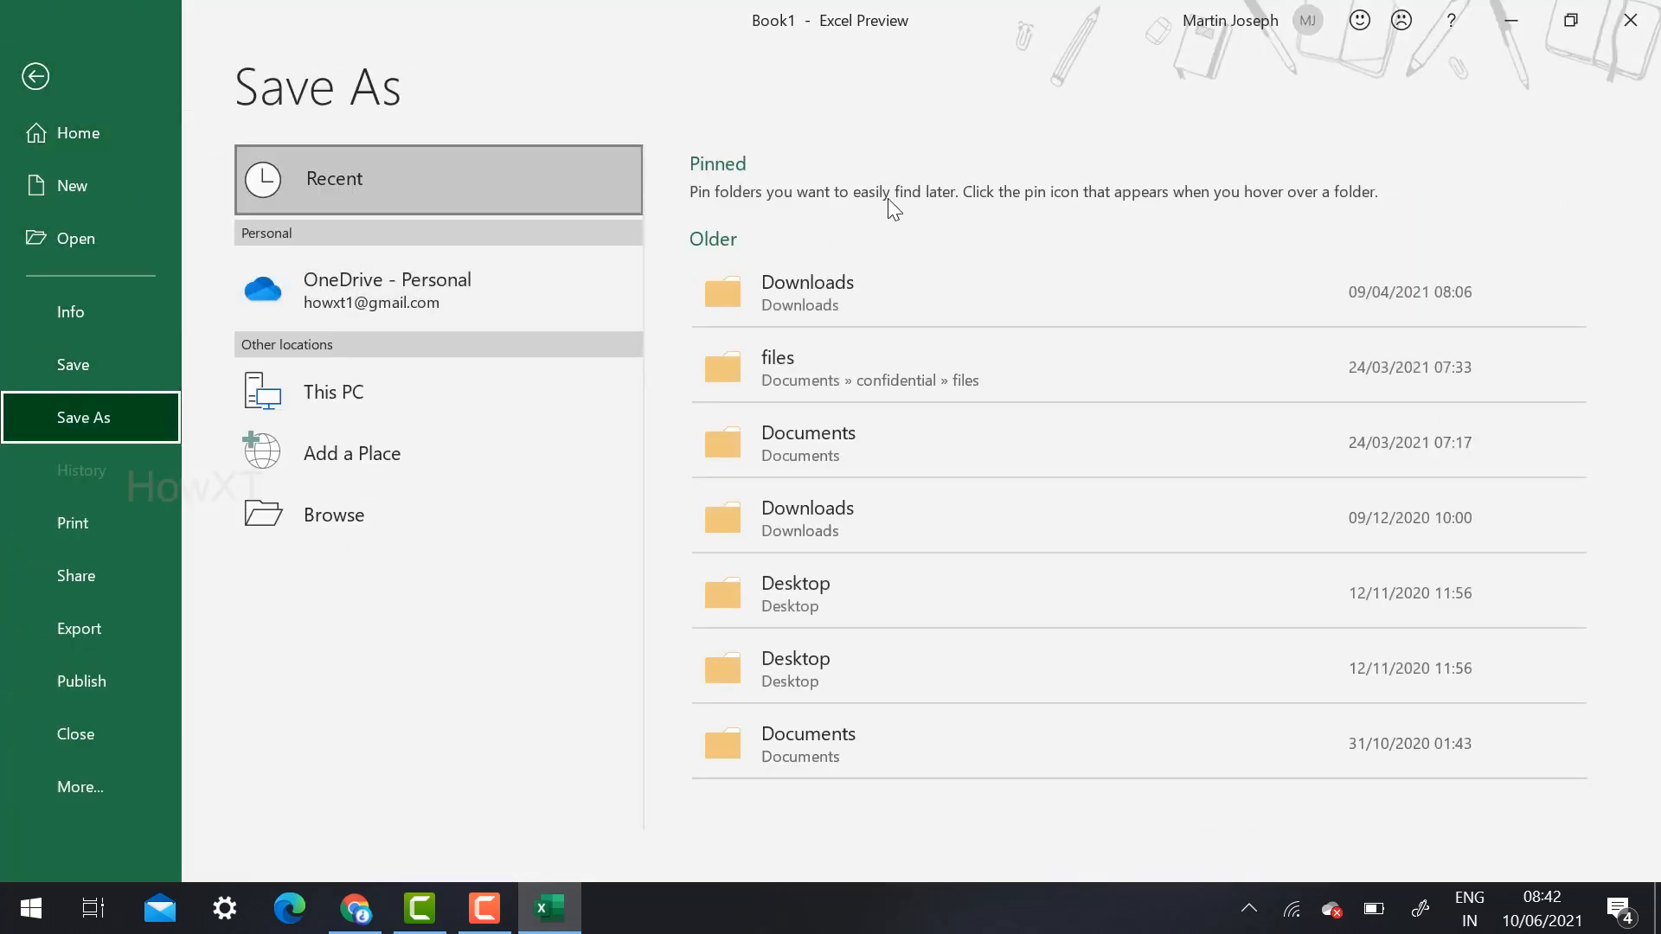
pyautogui.click(314, 498)
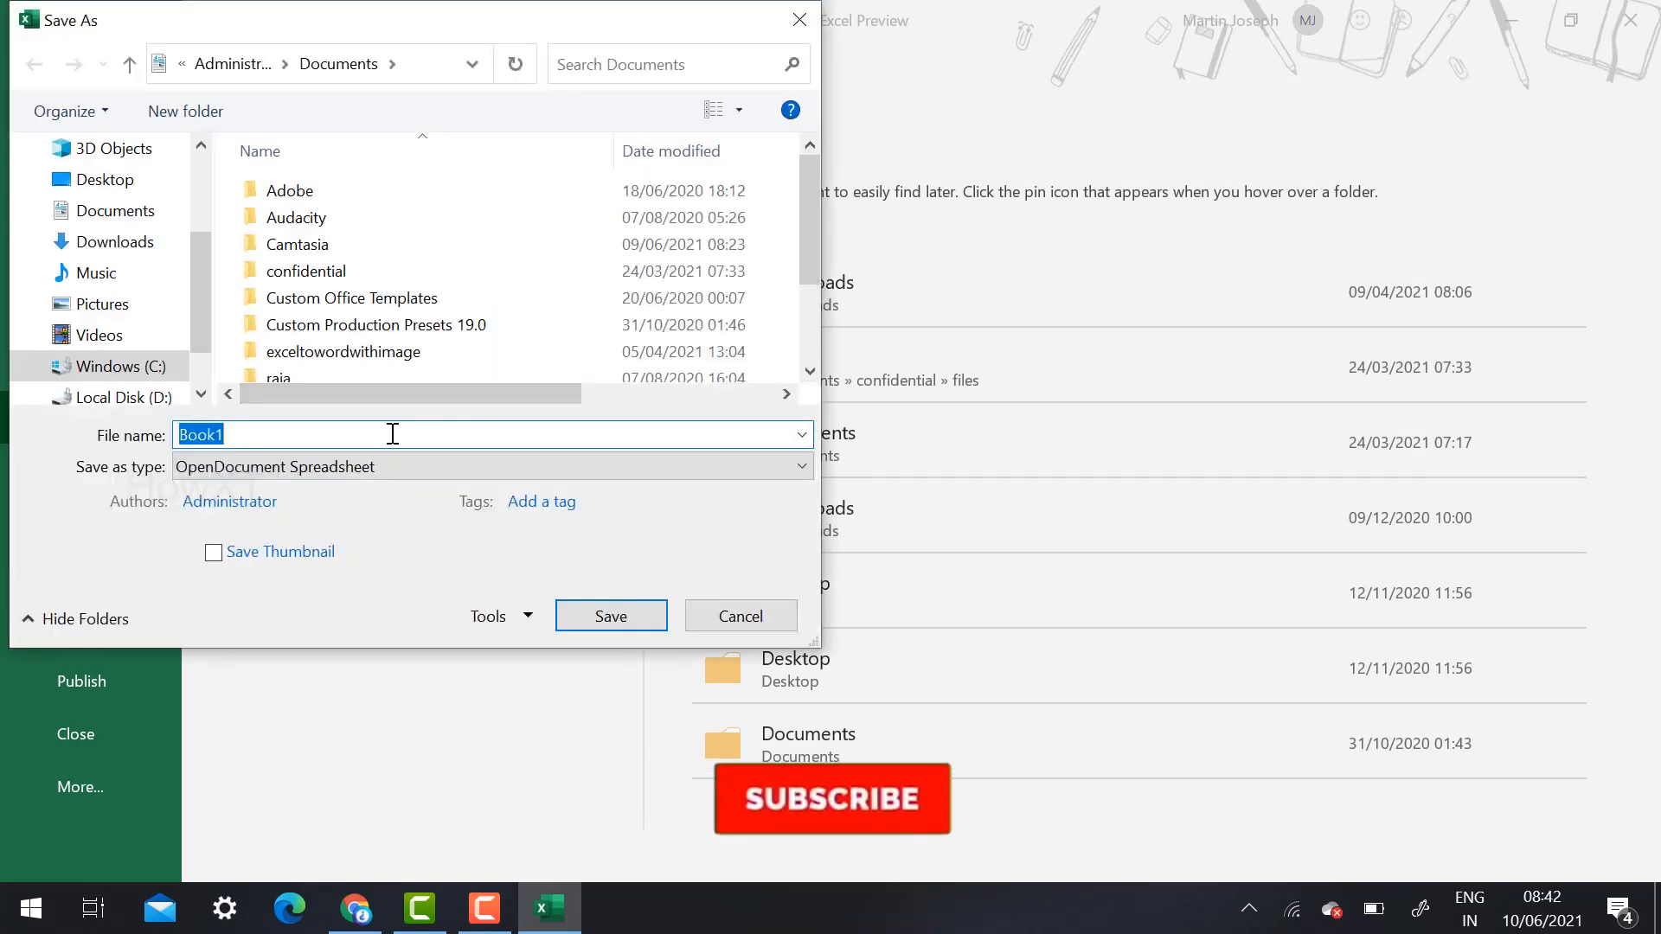
pyautogui.write('exc')
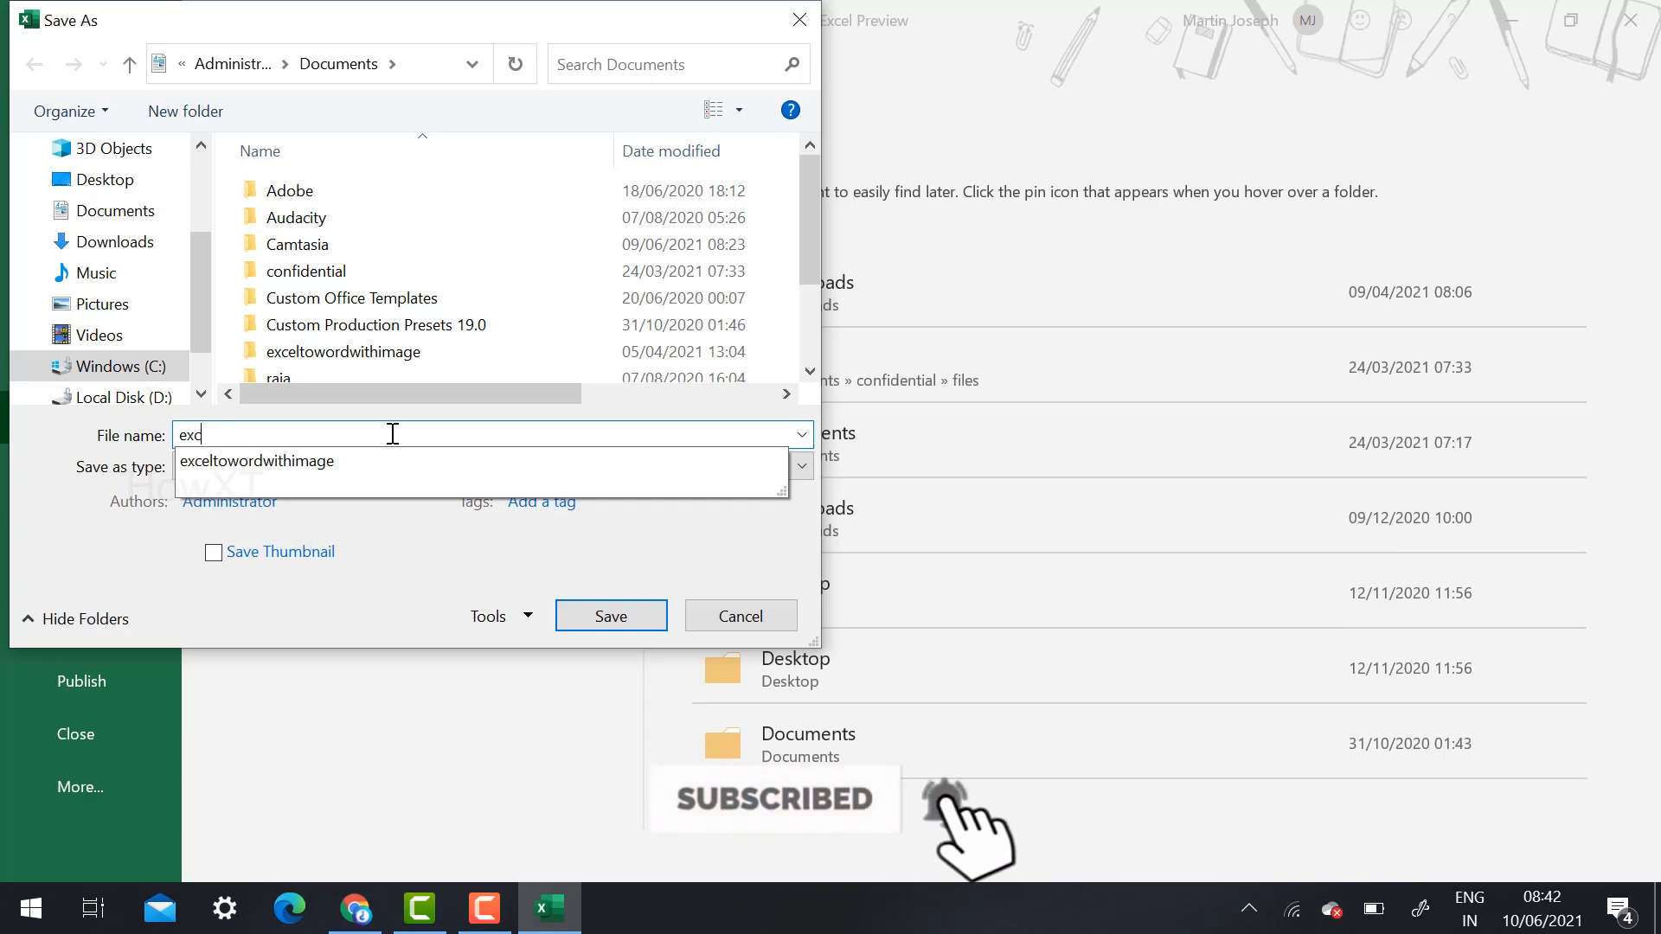
pyautogui.write('eldemo')
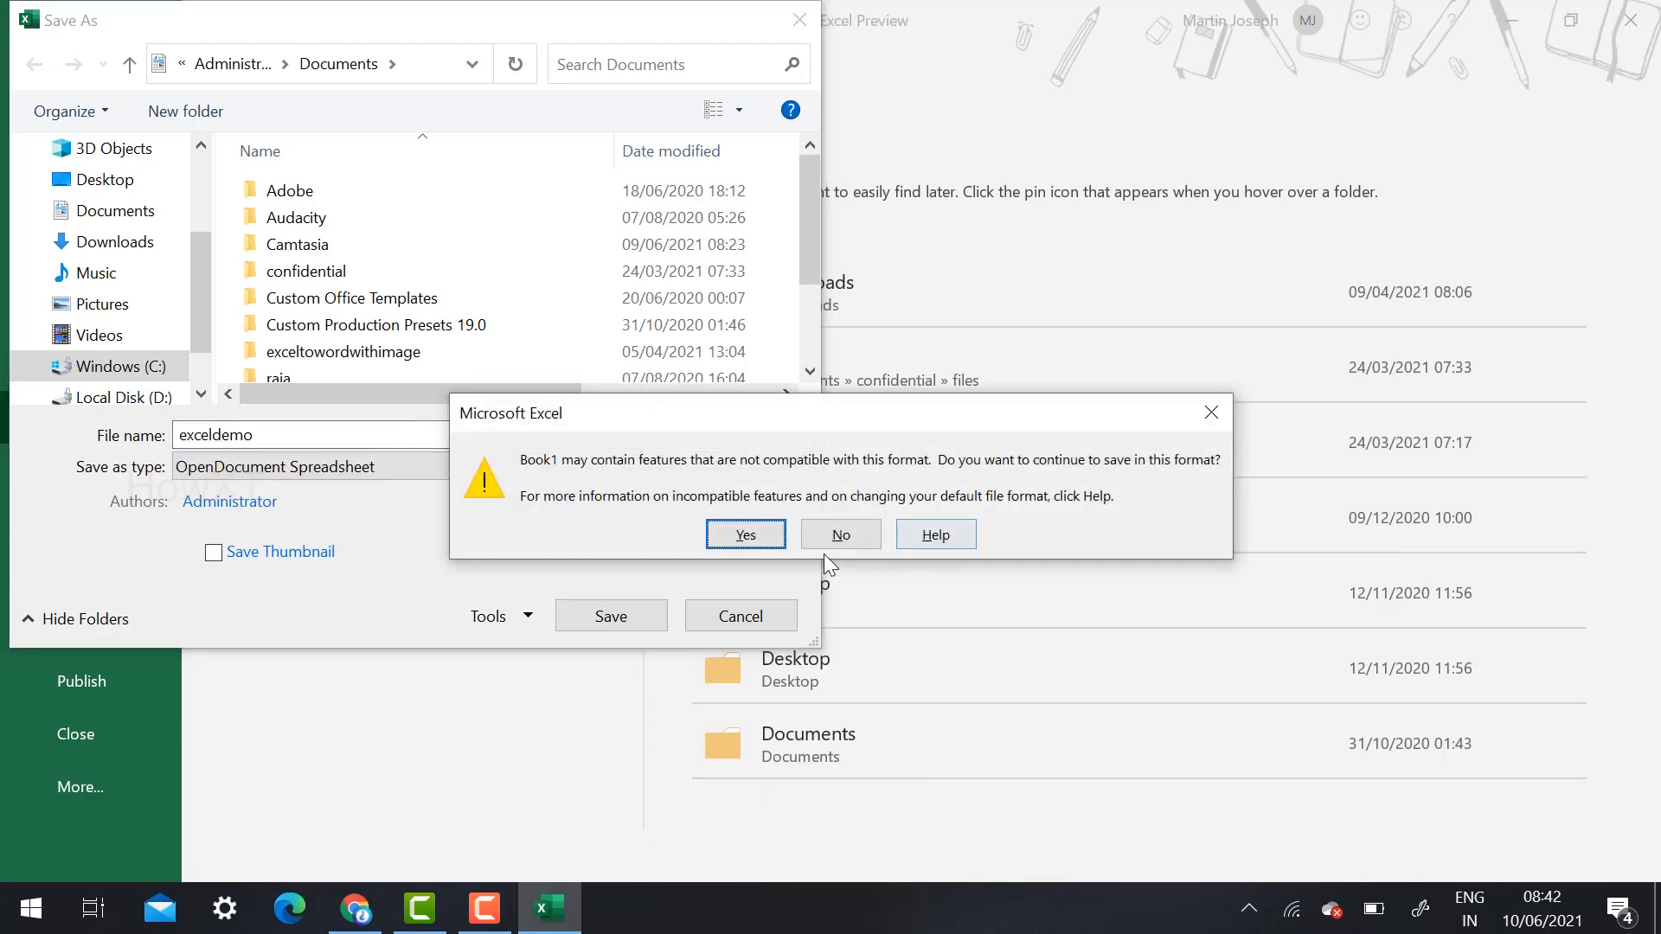
pyautogui.click(736, 528)
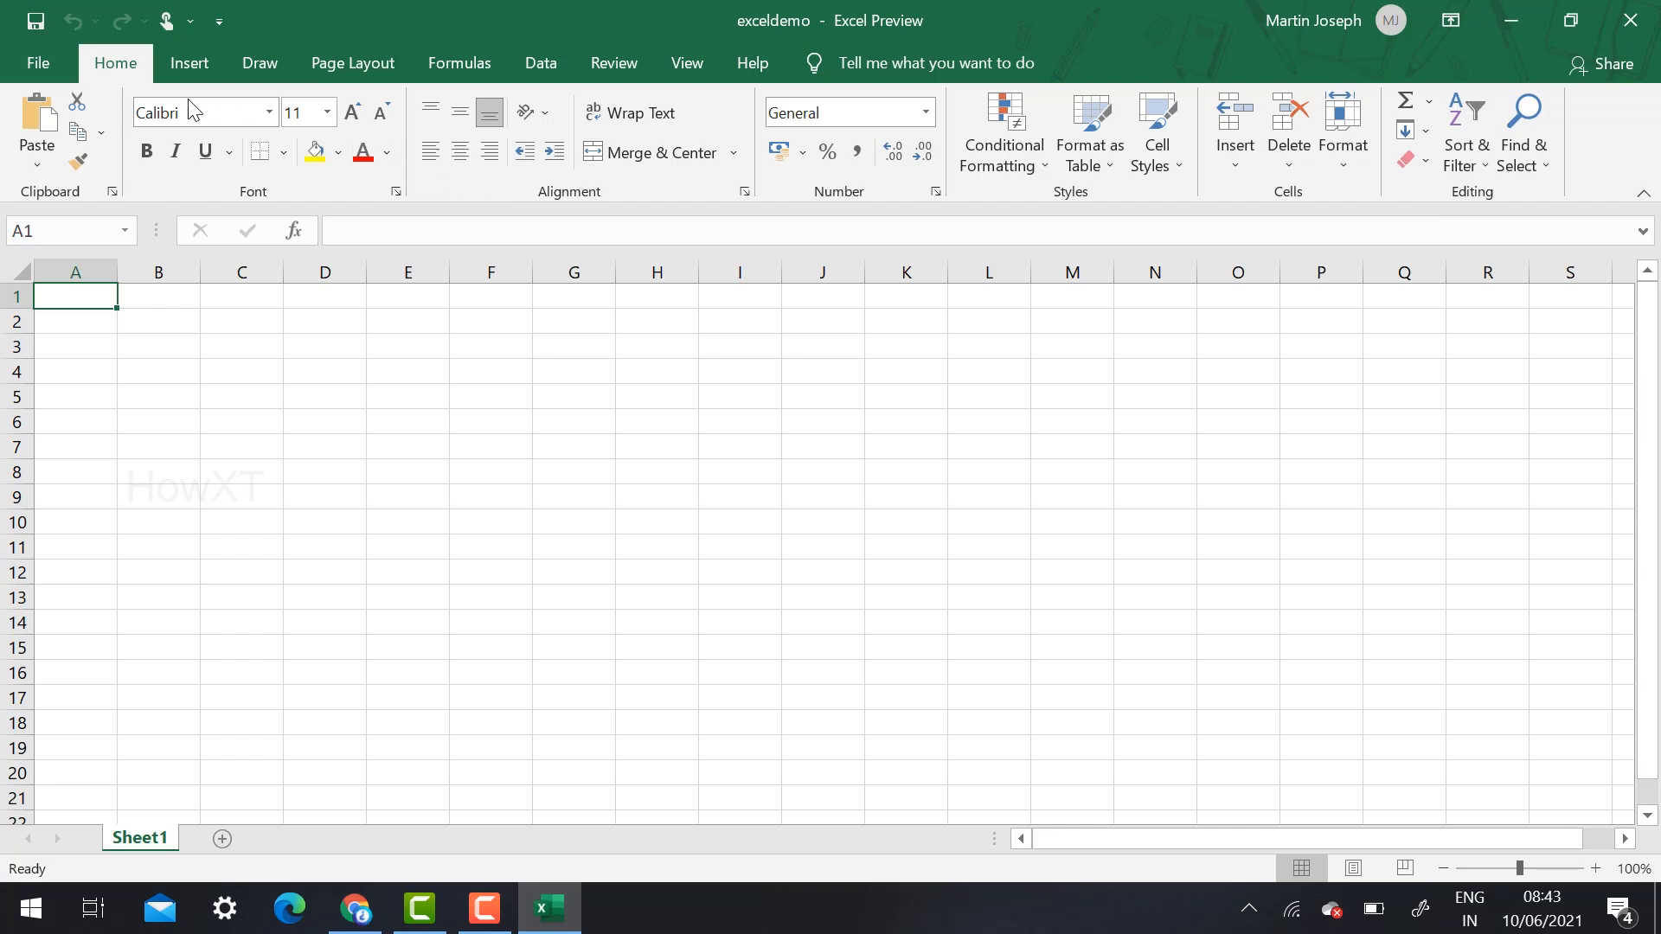
# Review the Insert, Draw, Page Layout, Formulas and Data command sets, dismiss the data import tip and return to the Home commands.
pyautogui.click(197, 69)
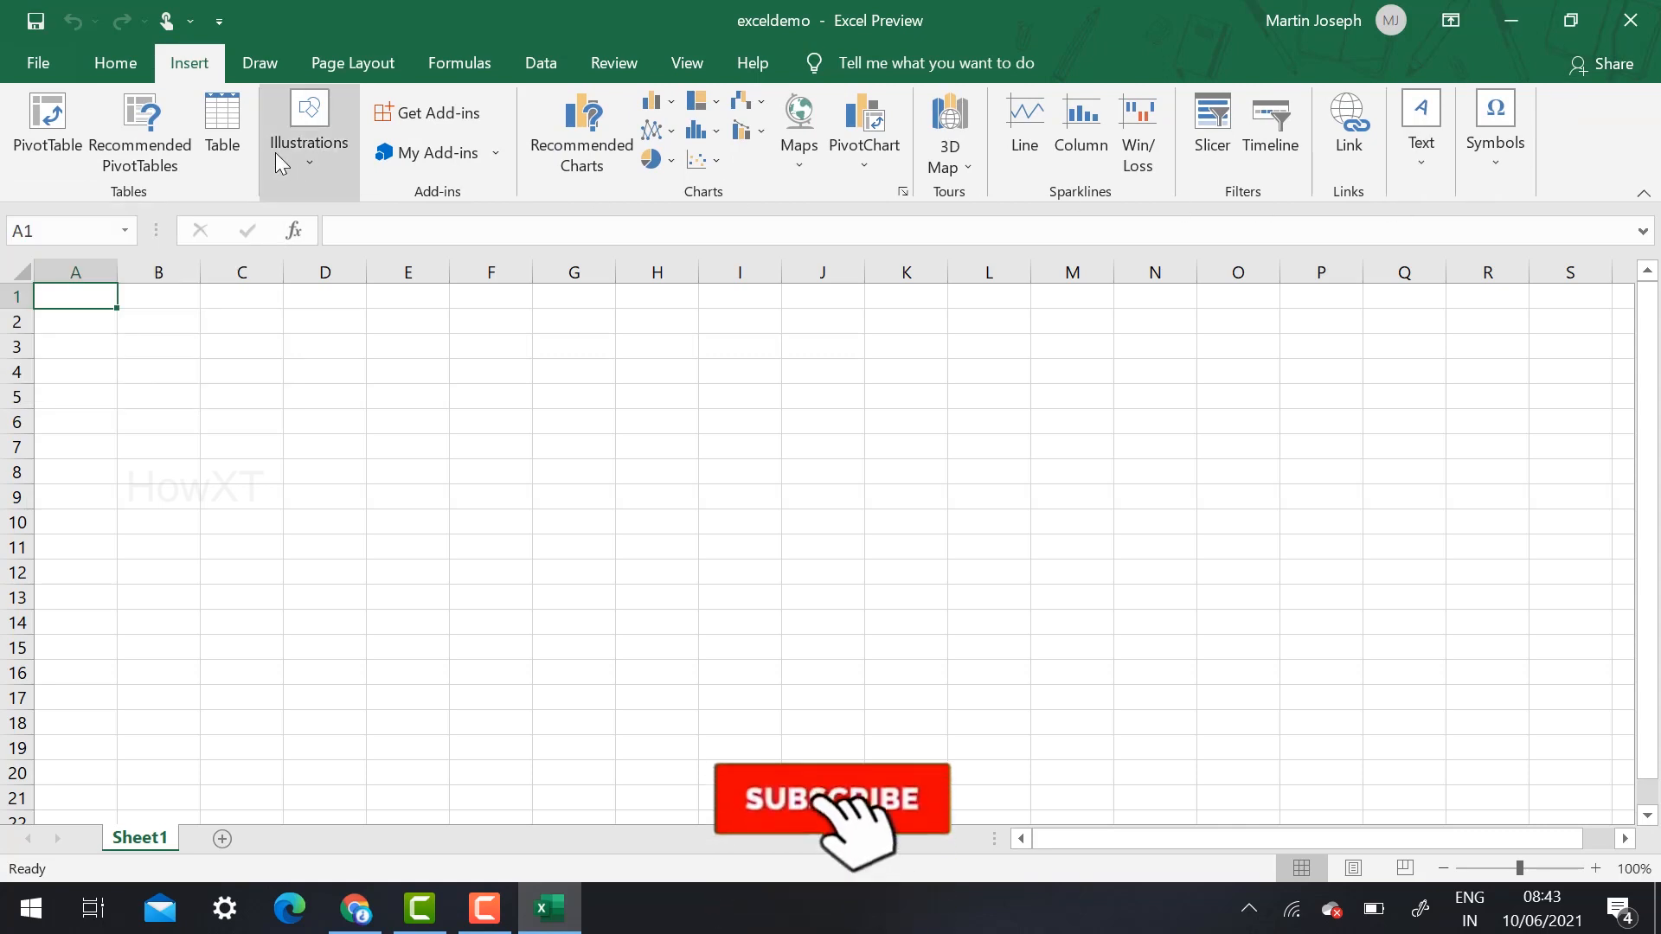
pyautogui.click(259, 63)
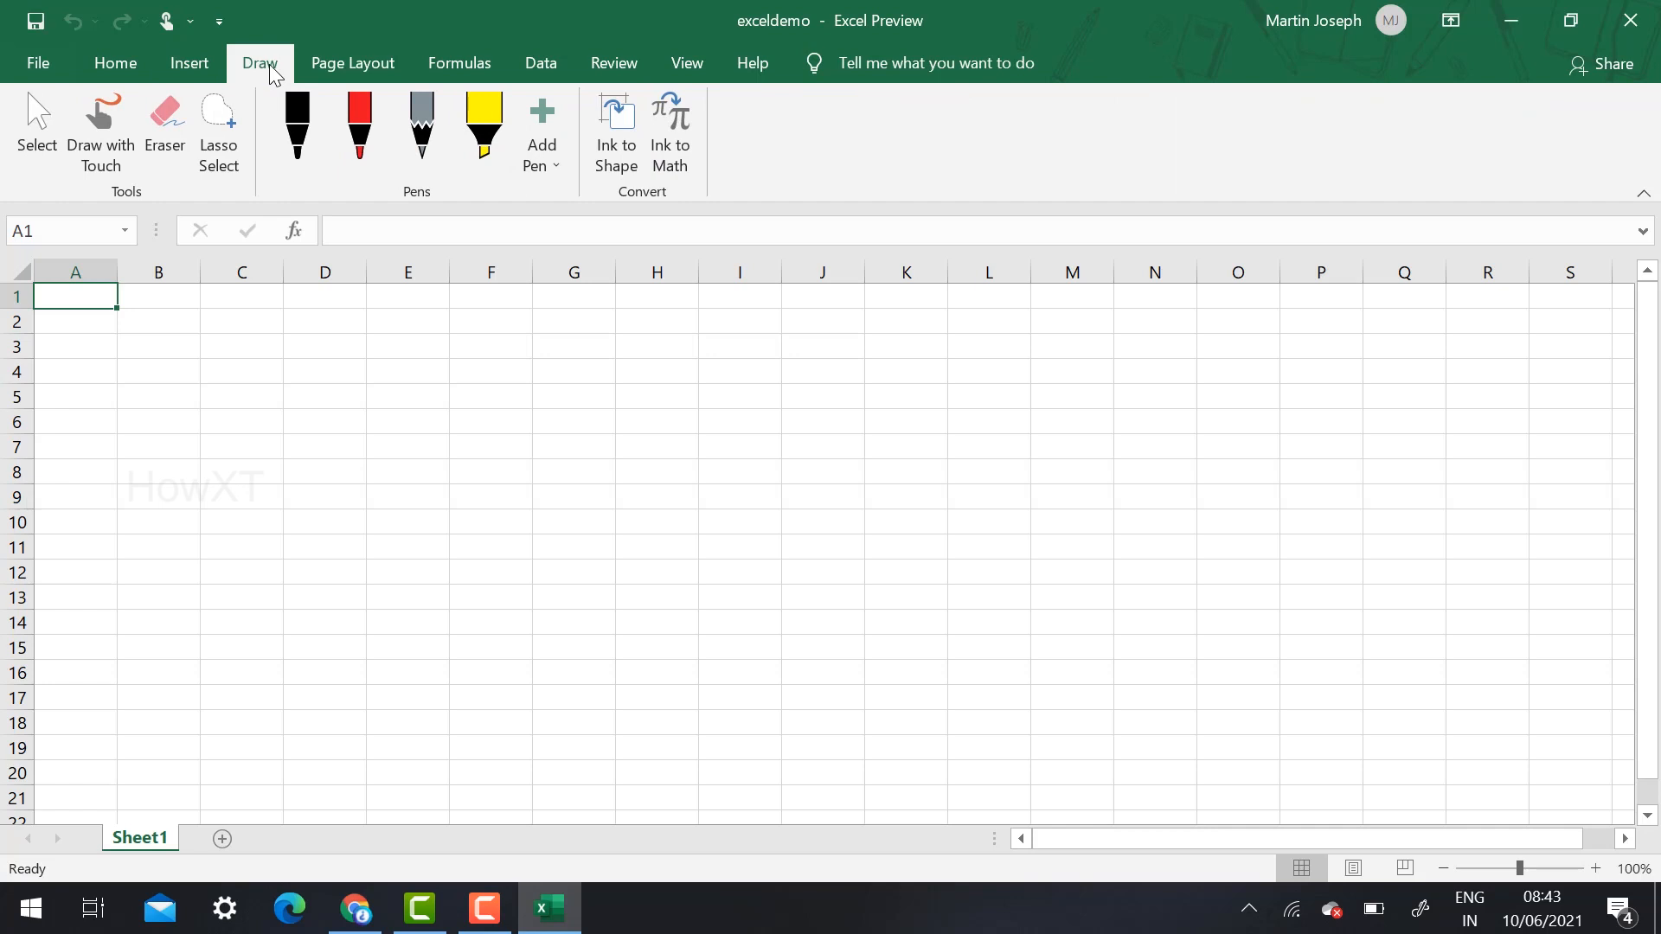
pyautogui.click(328, 70)
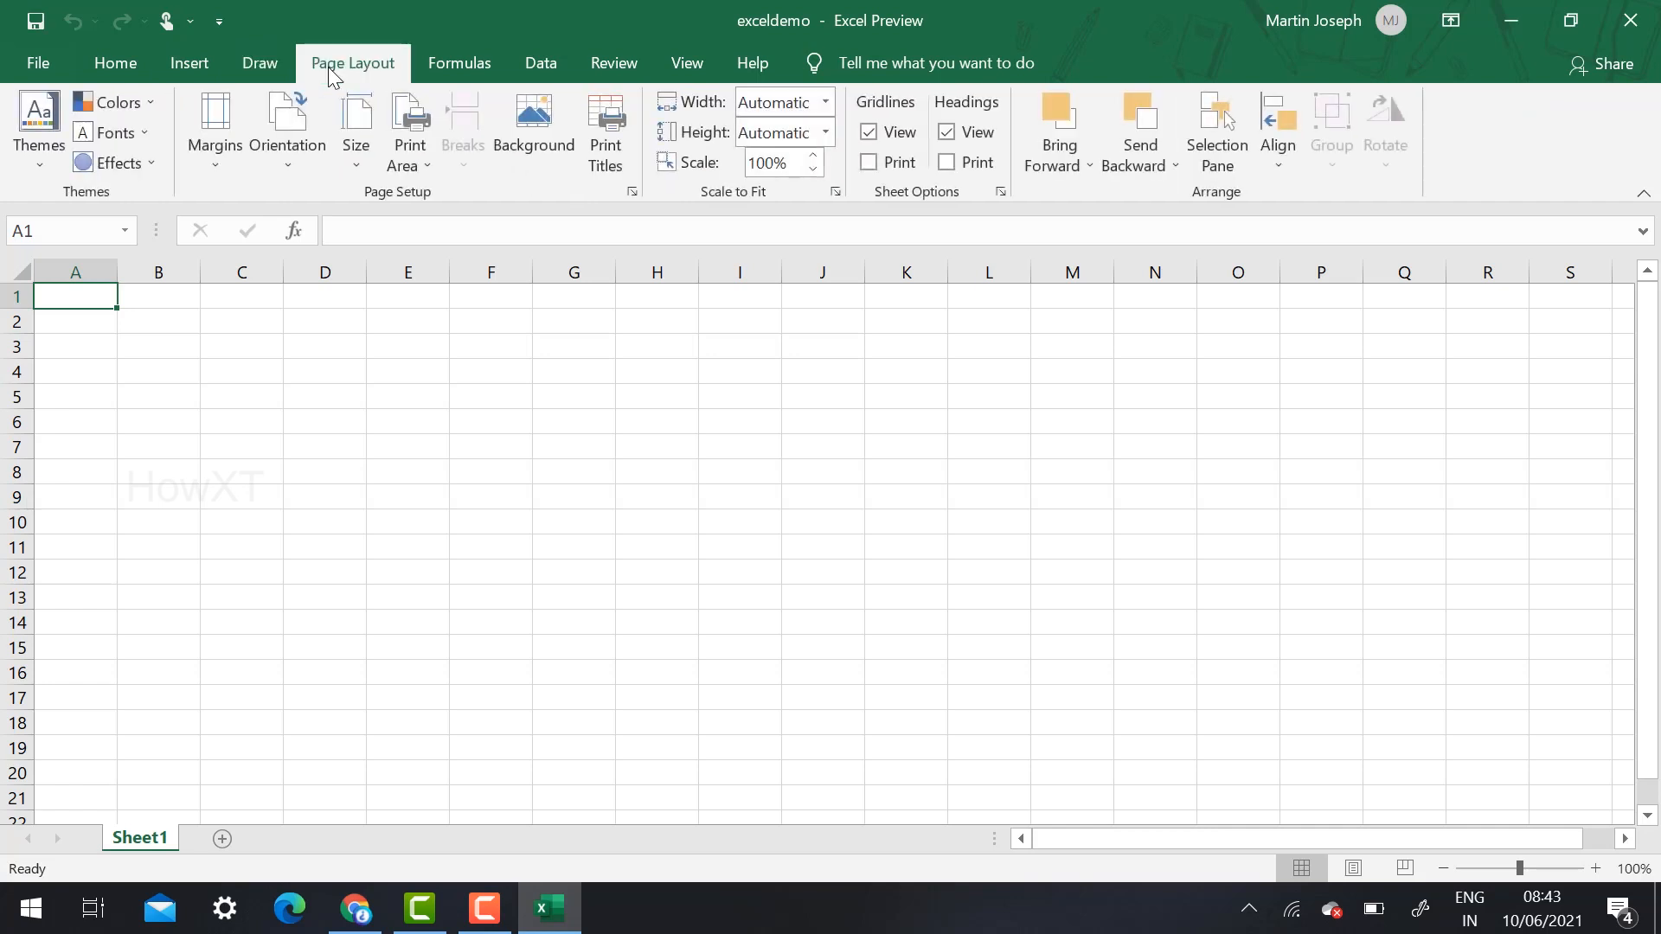
pyautogui.click(434, 76)
pyautogui.click(558, 80)
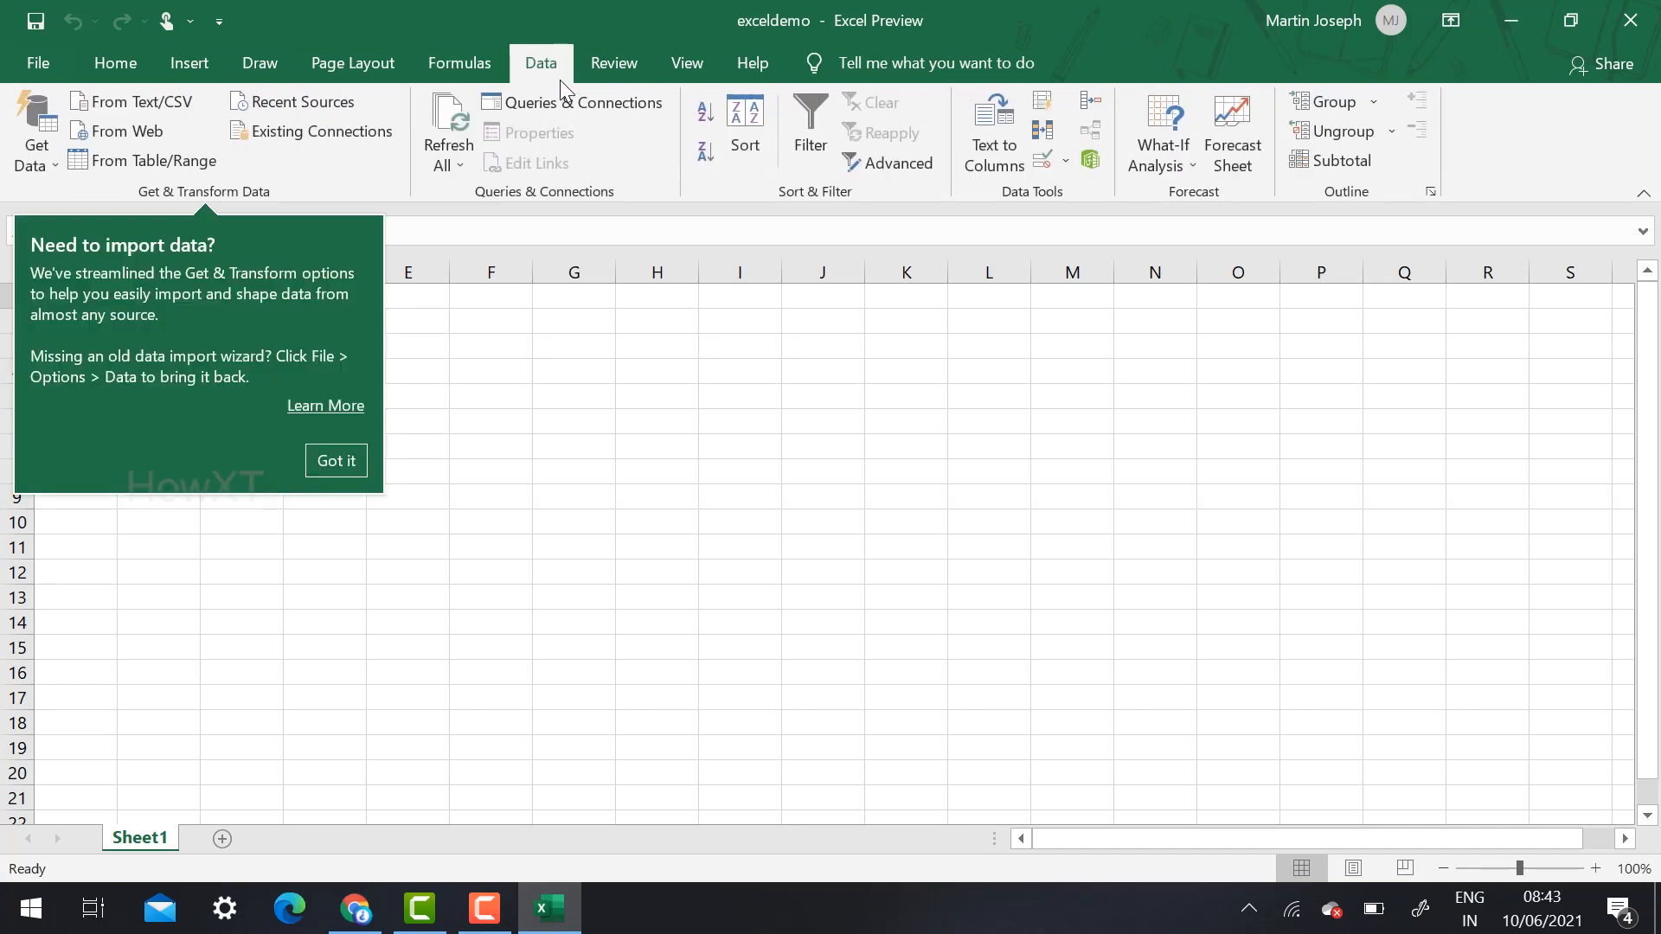
pyautogui.click(160, 57)
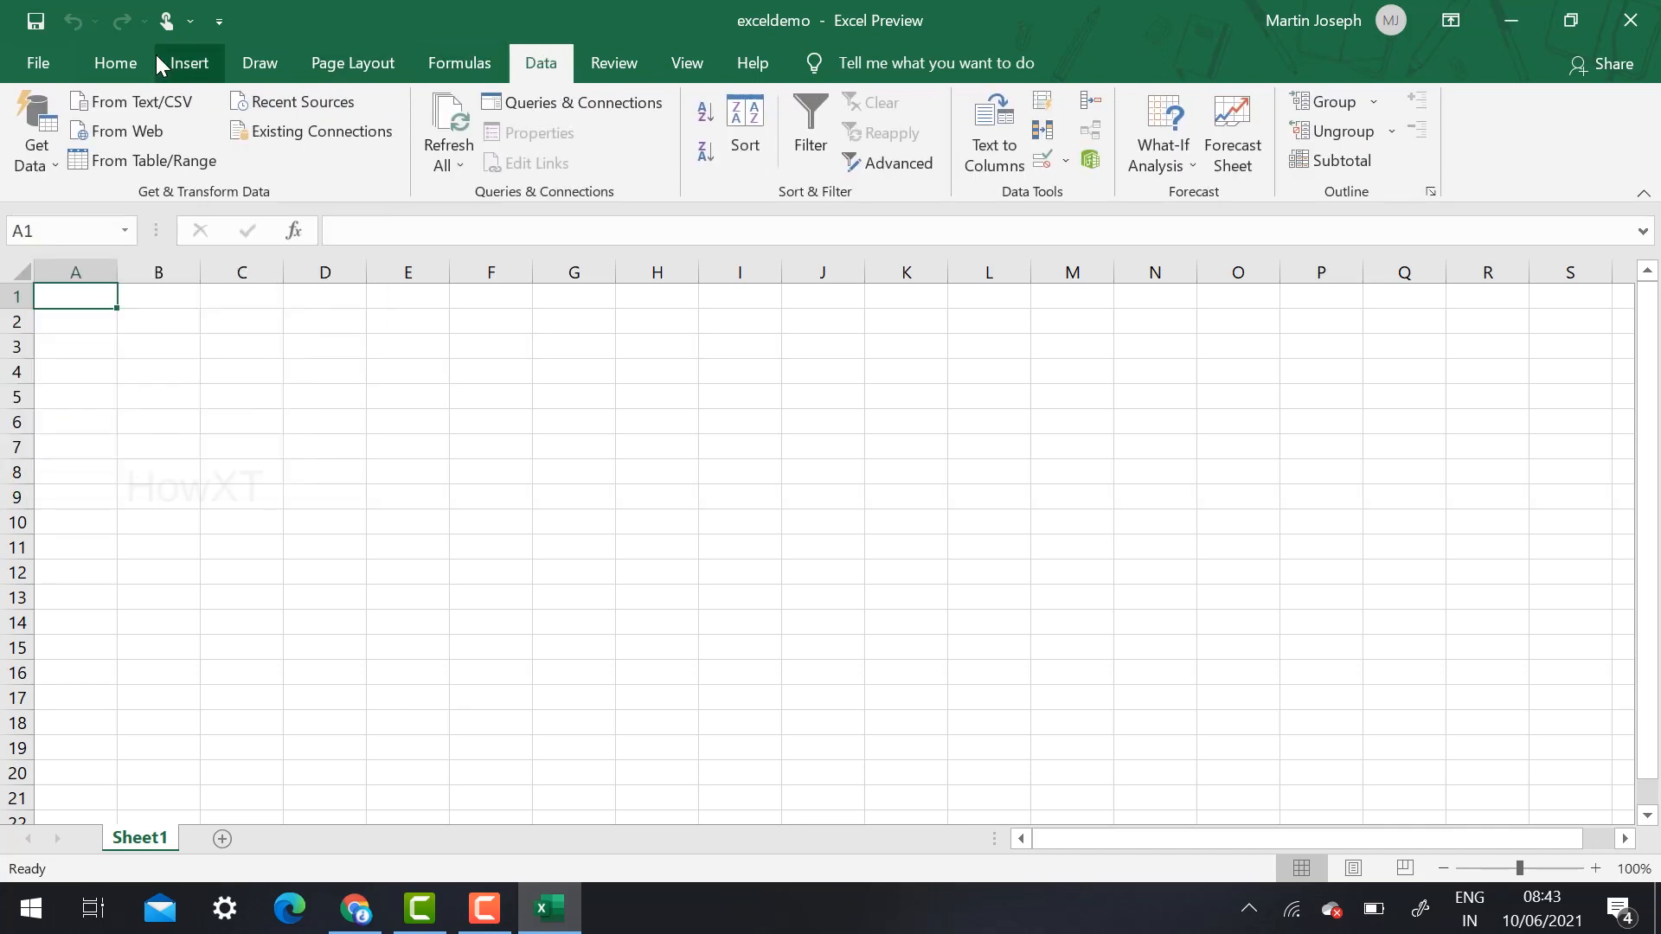
pyautogui.click(138, 64)
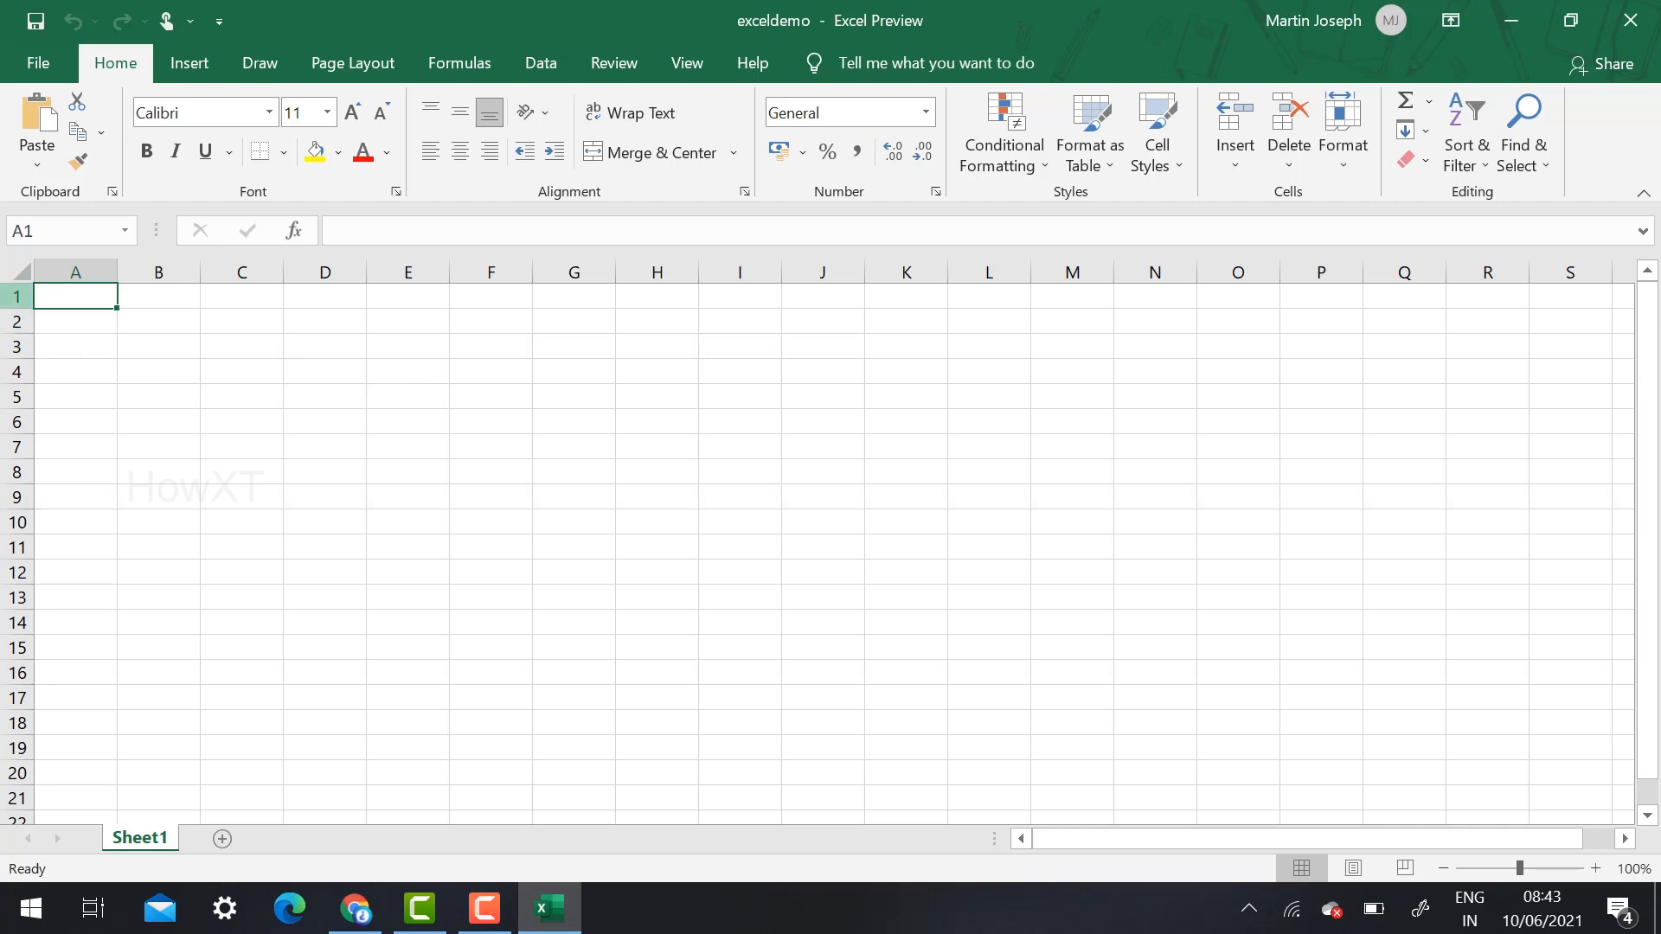
# Demonstrate the sheet's rows and columns by selecting row 1, column A, column C and row 2 in turn, finishing on row 1.
pyautogui.click(16, 295)
pyautogui.click(73, 269)
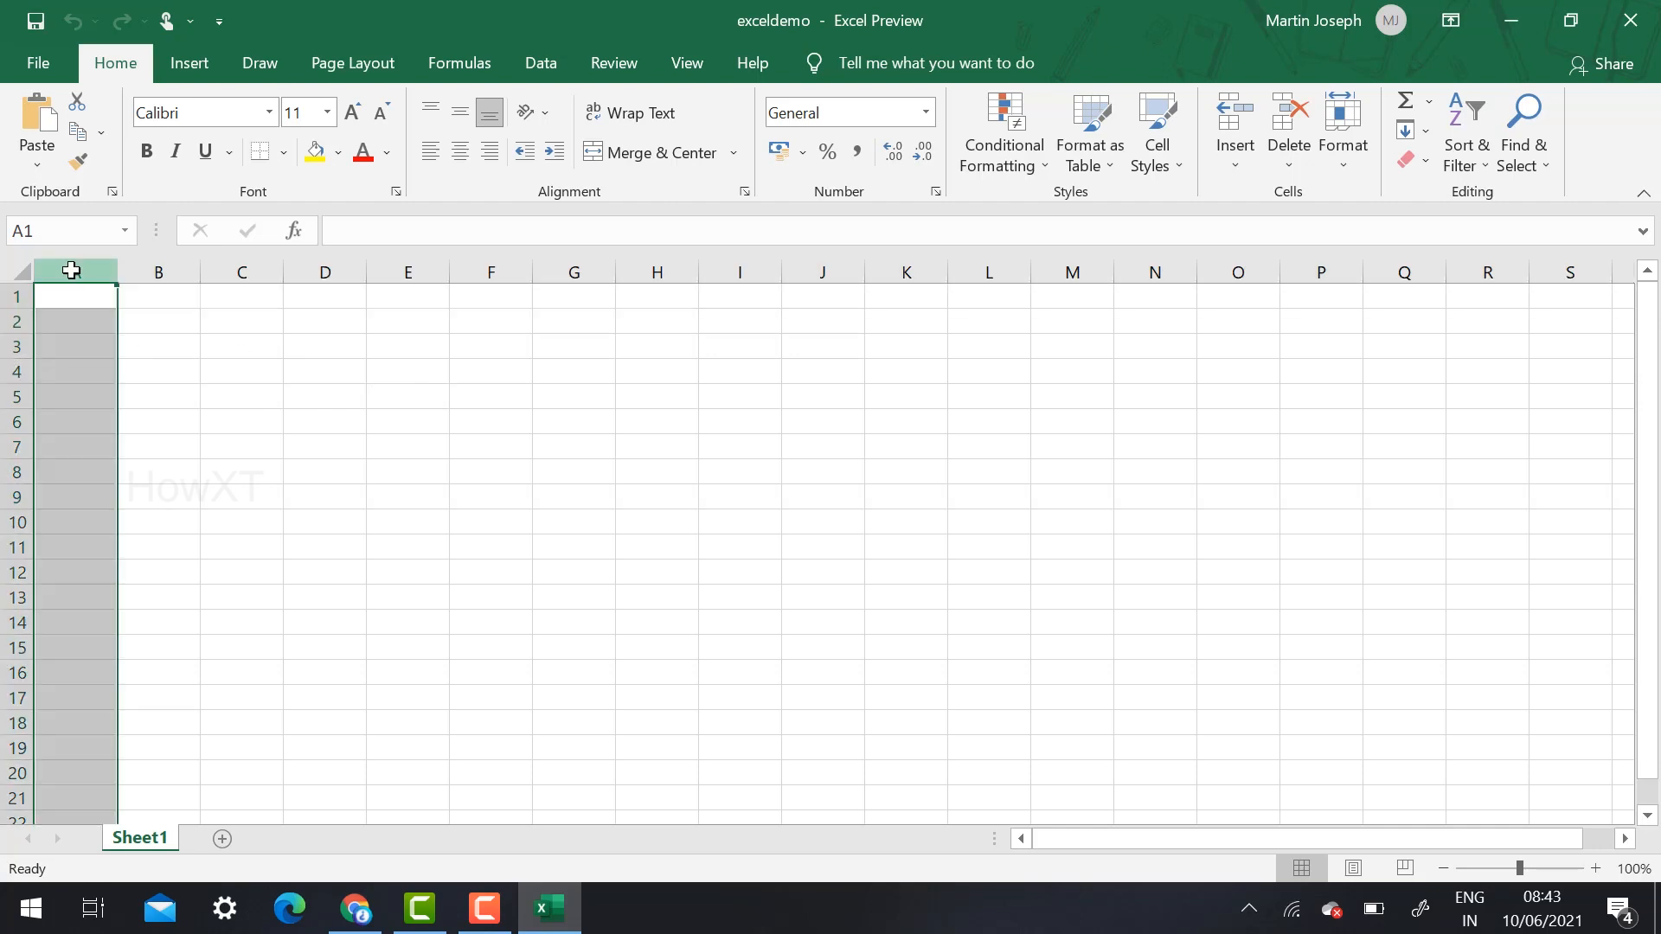
pyautogui.click(4, 297)
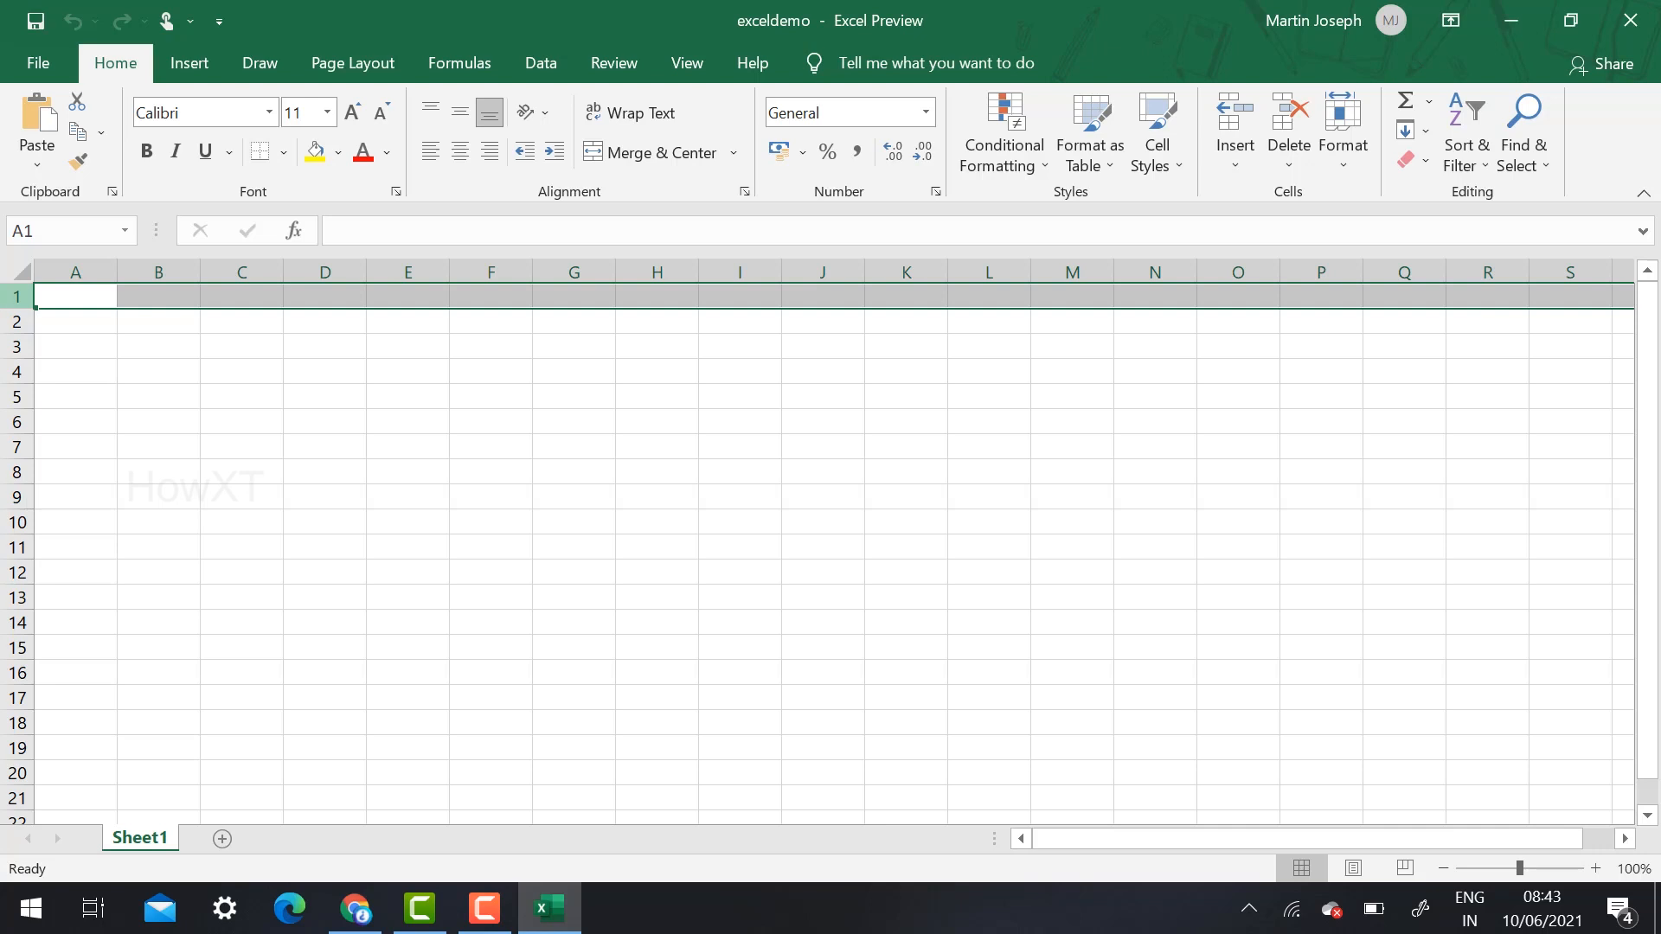
pyautogui.click(80, 271)
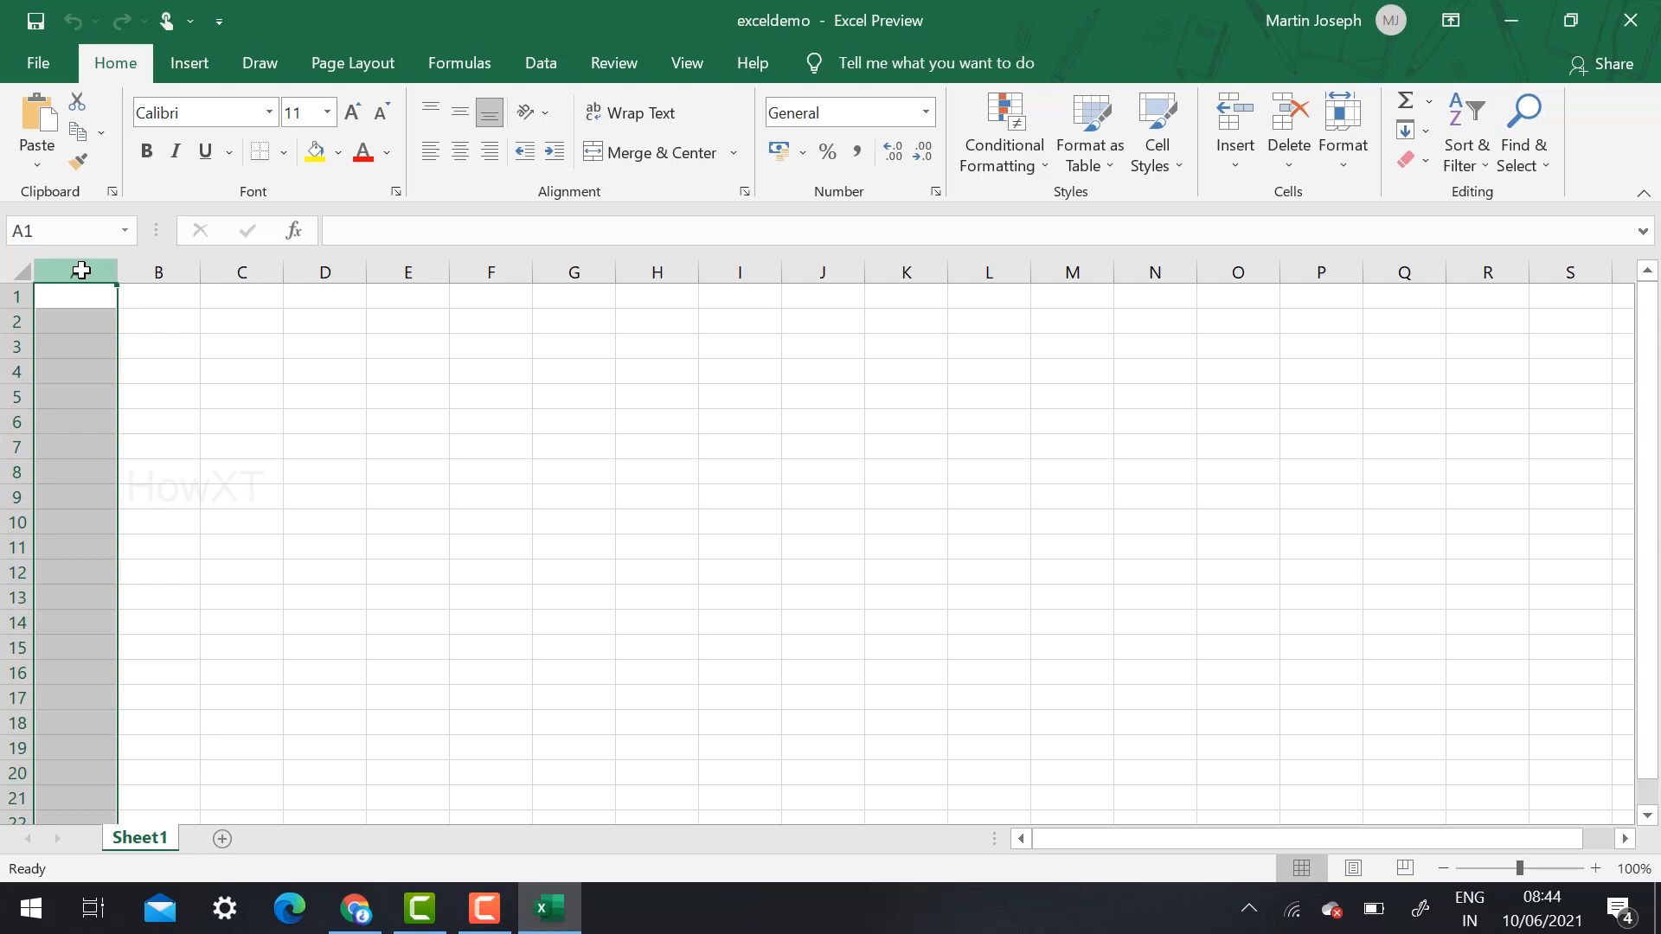
pyautogui.click(236, 372)
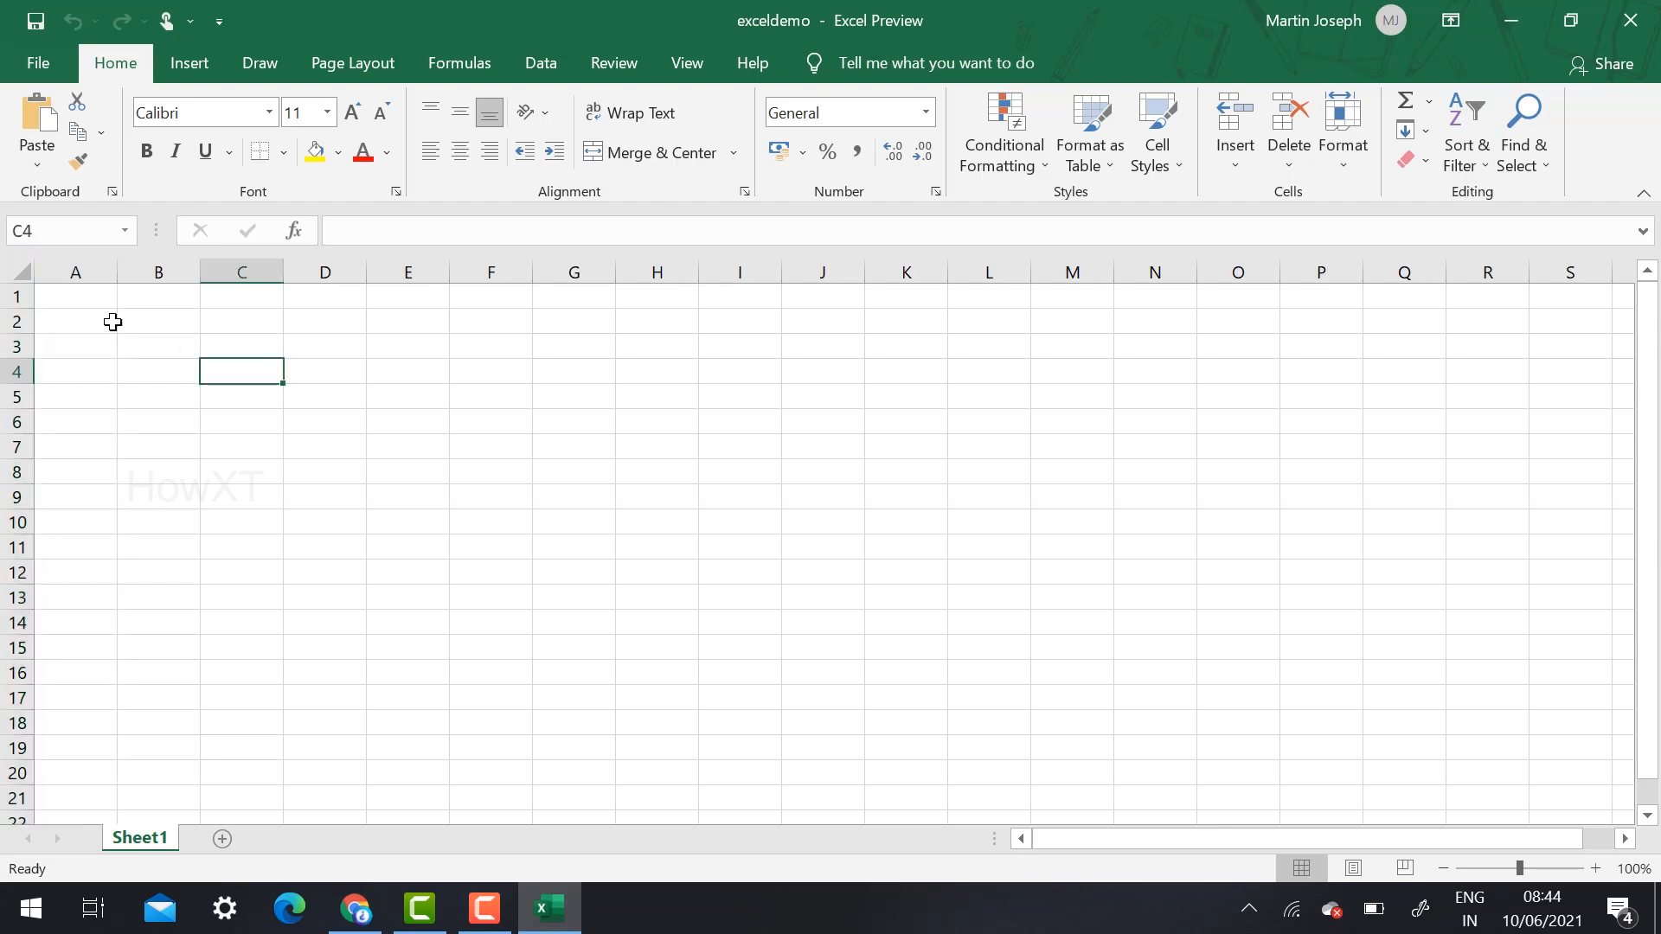
pyautogui.click(319, 370)
pyautogui.click(228, 274)
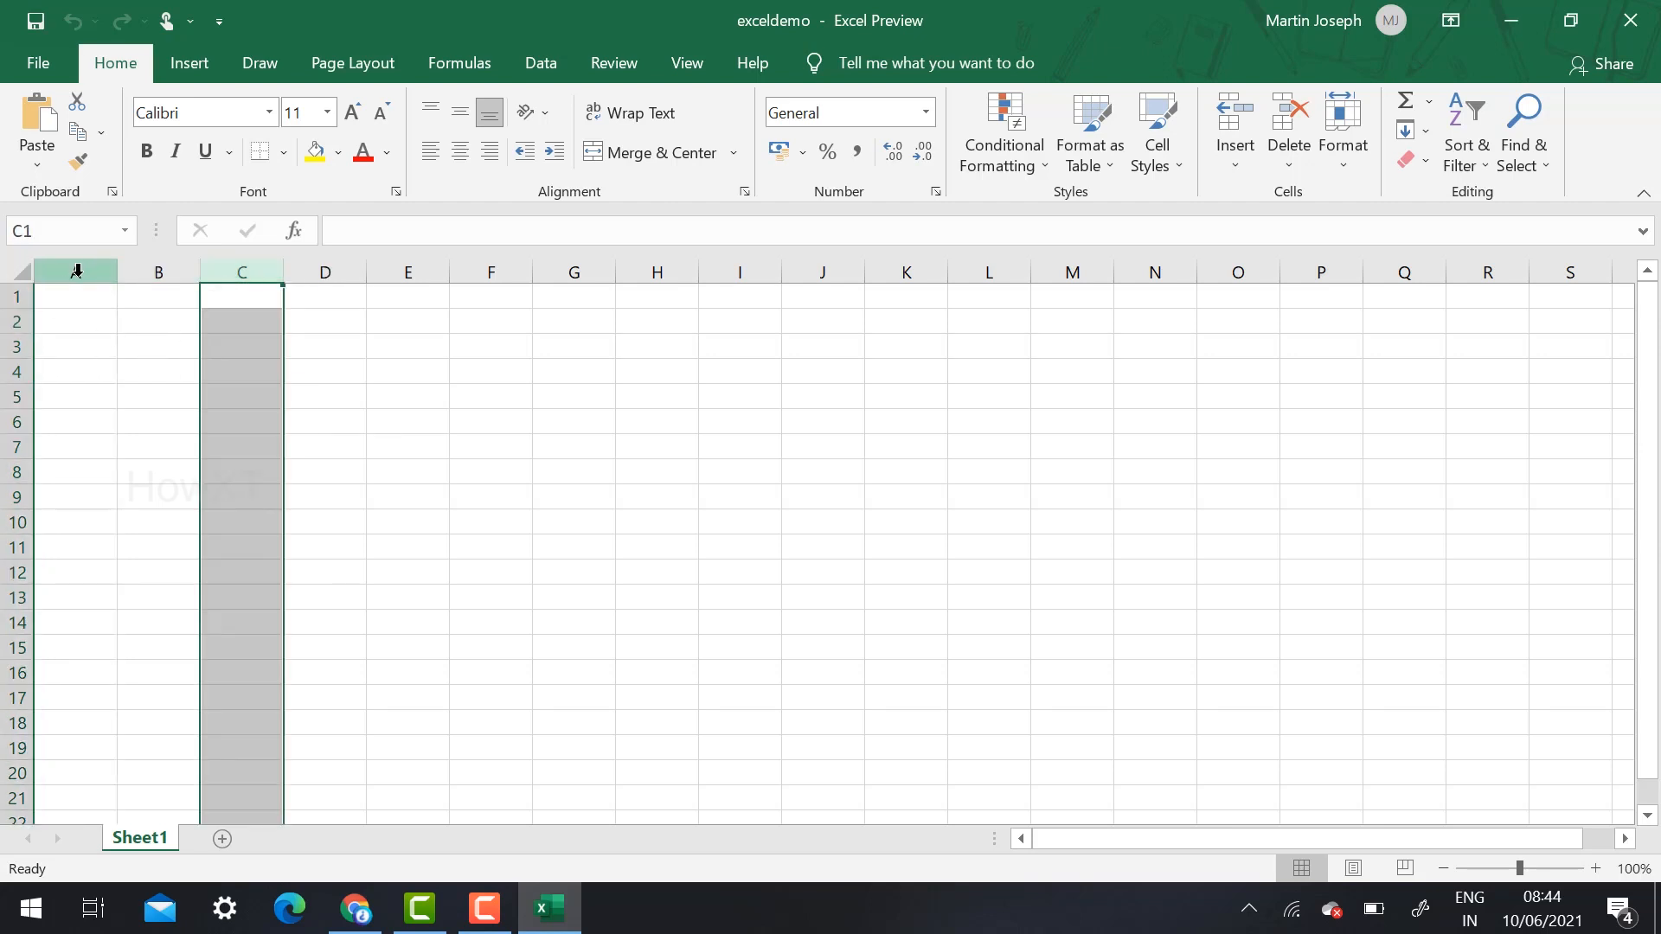
pyautogui.click(4, 298)
pyautogui.click(7, 322)
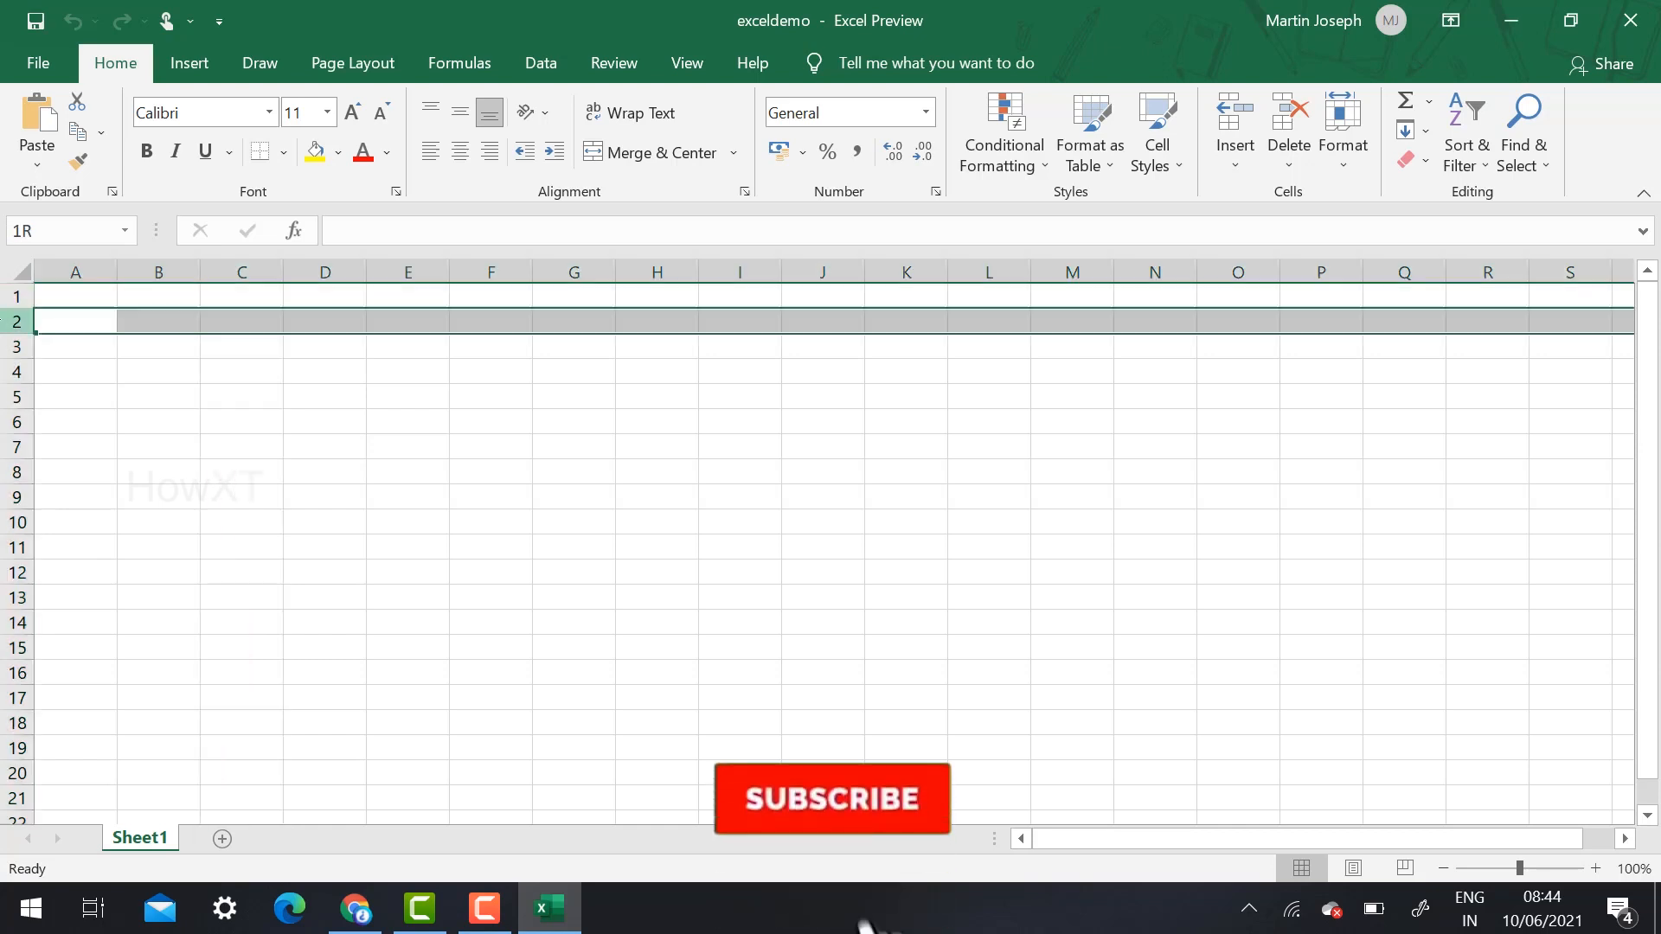
pyautogui.click(4, 297)
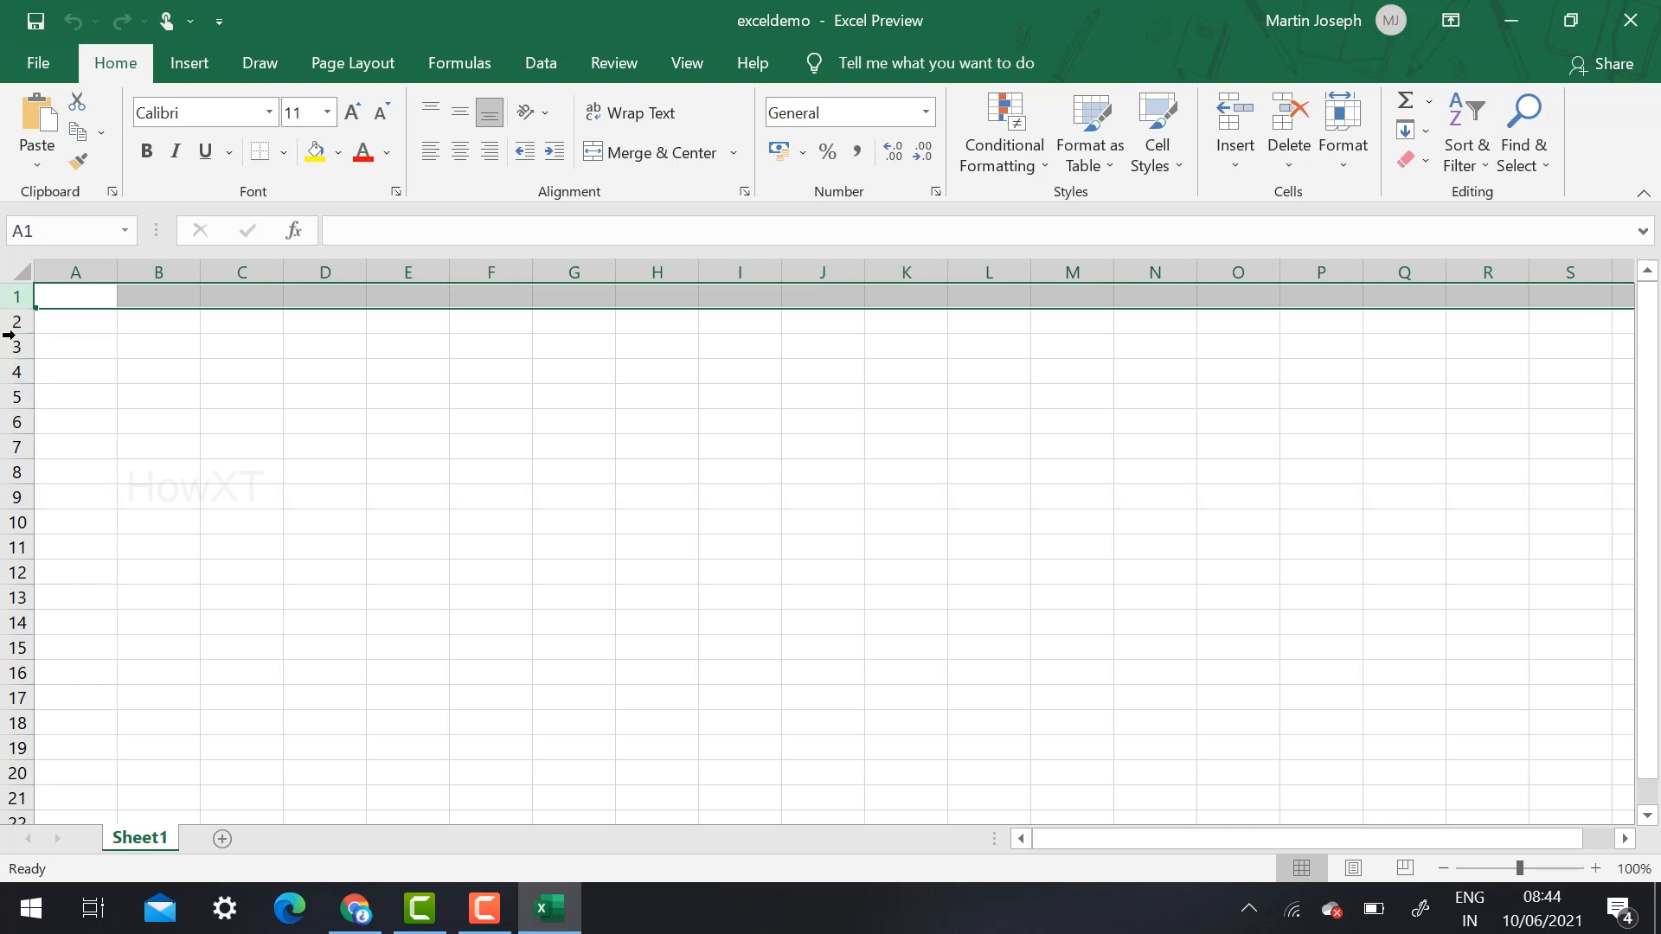
# Demonstrate individual cells by selecting A1, D6 and E6 in turn, finishing on G6.
pyautogui.click(87, 297)
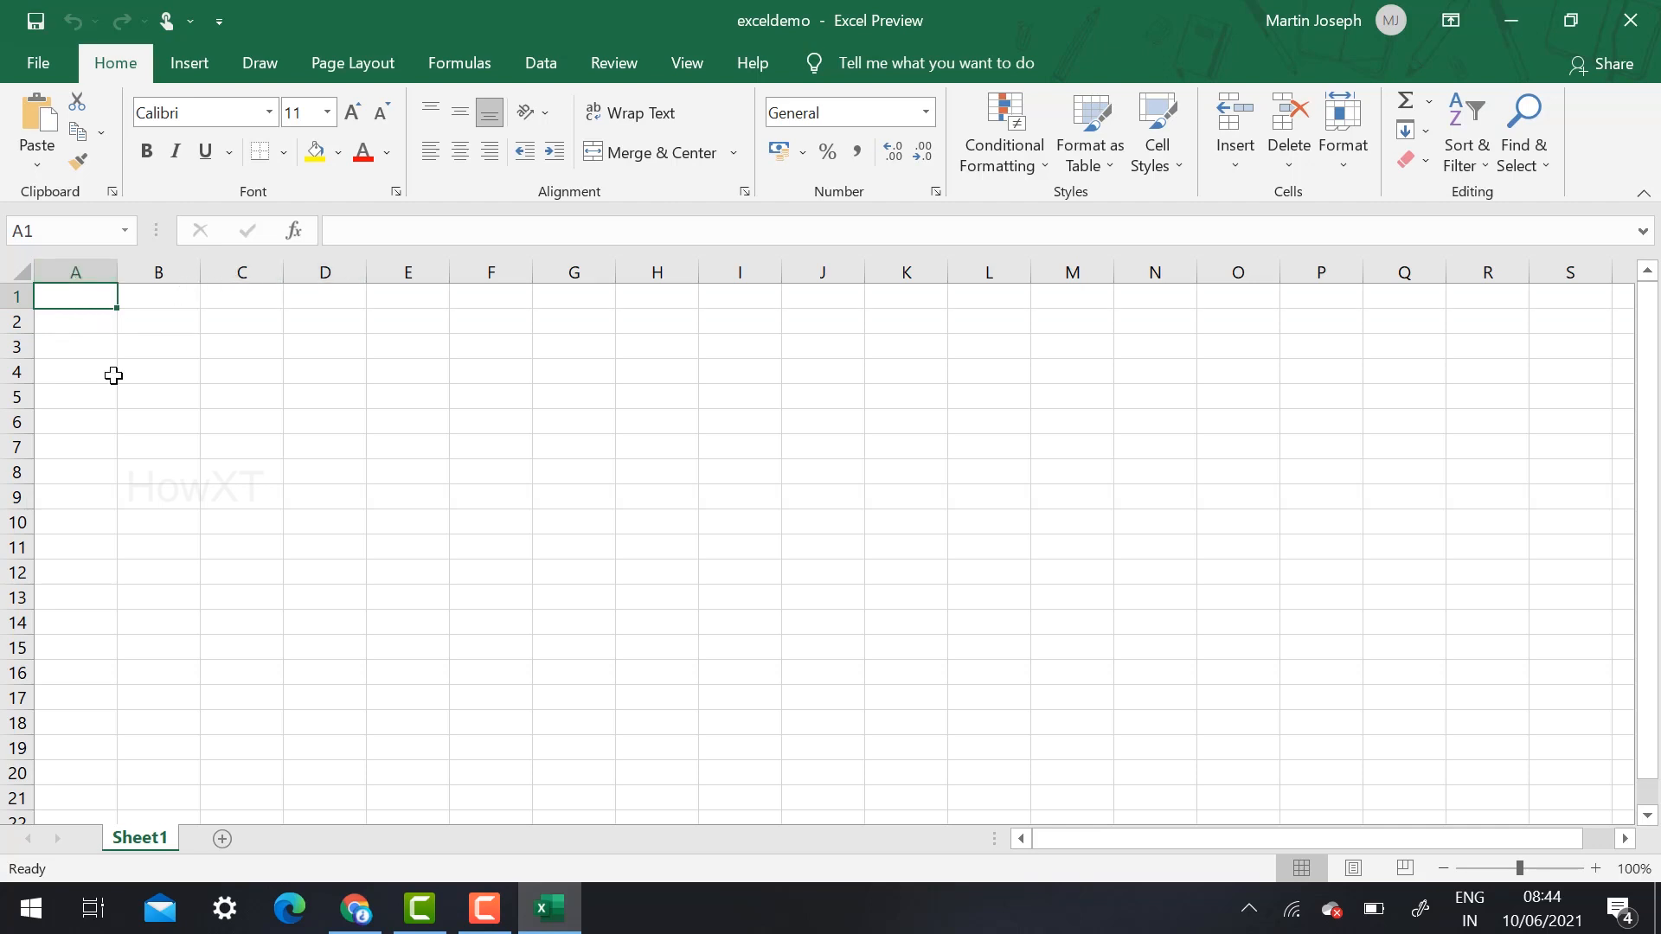
pyautogui.click(327, 427)
pyautogui.click(397, 425)
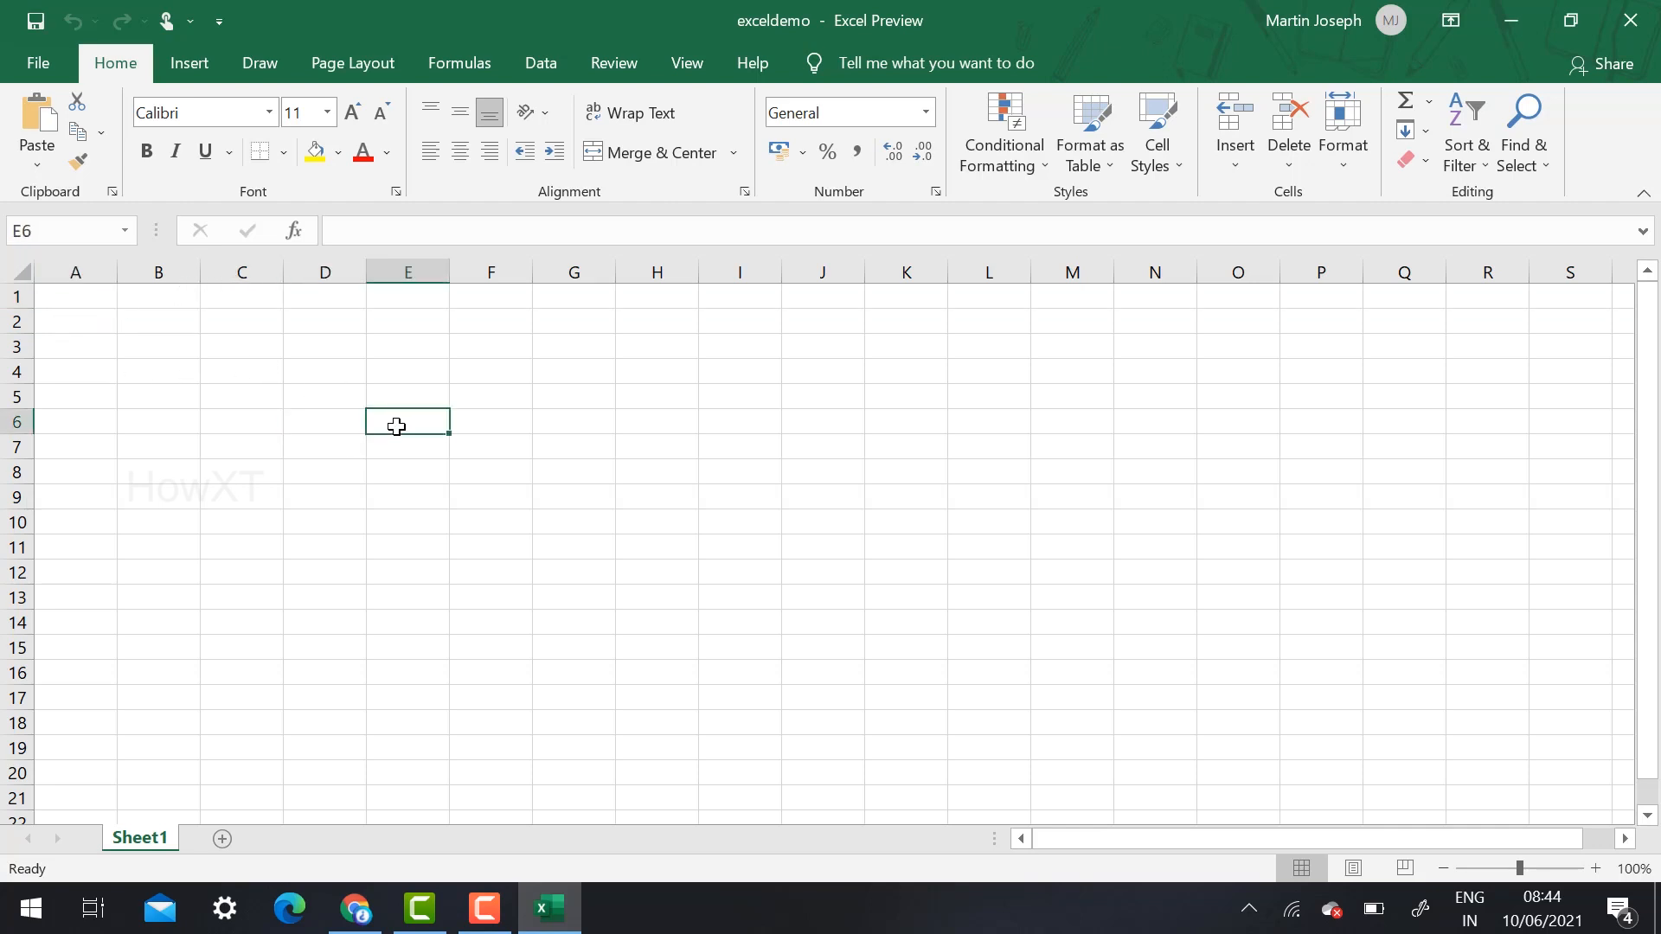
pyautogui.click(339, 418)
pyautogui.click(387, 416)
pyautogui.click(535, 430)
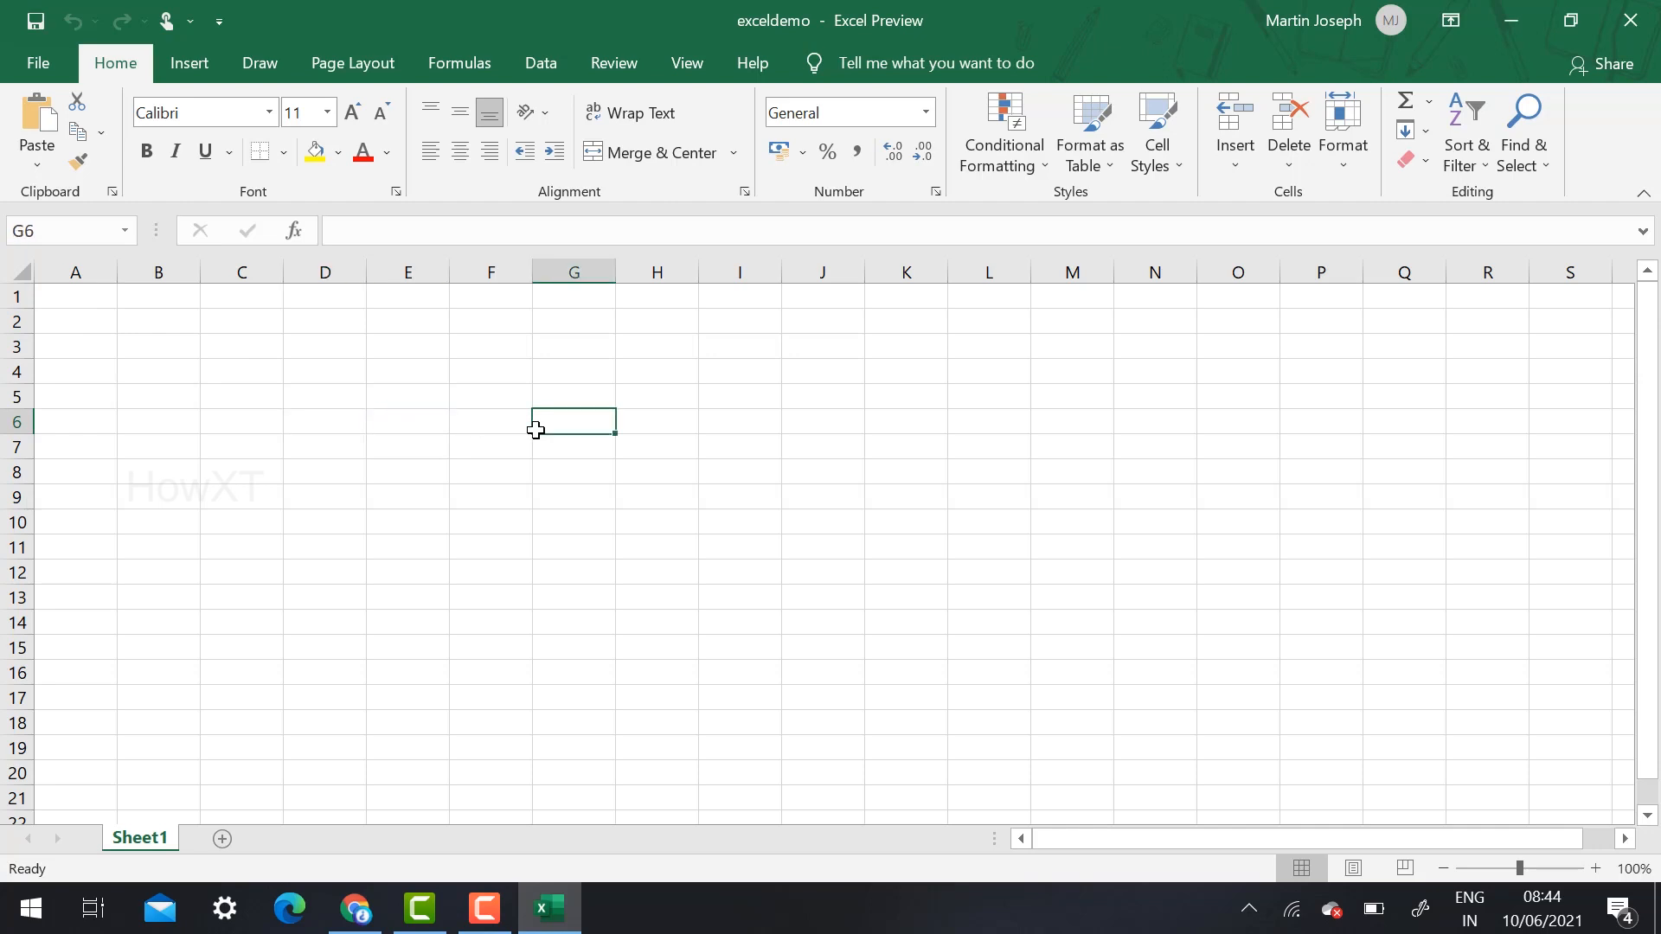
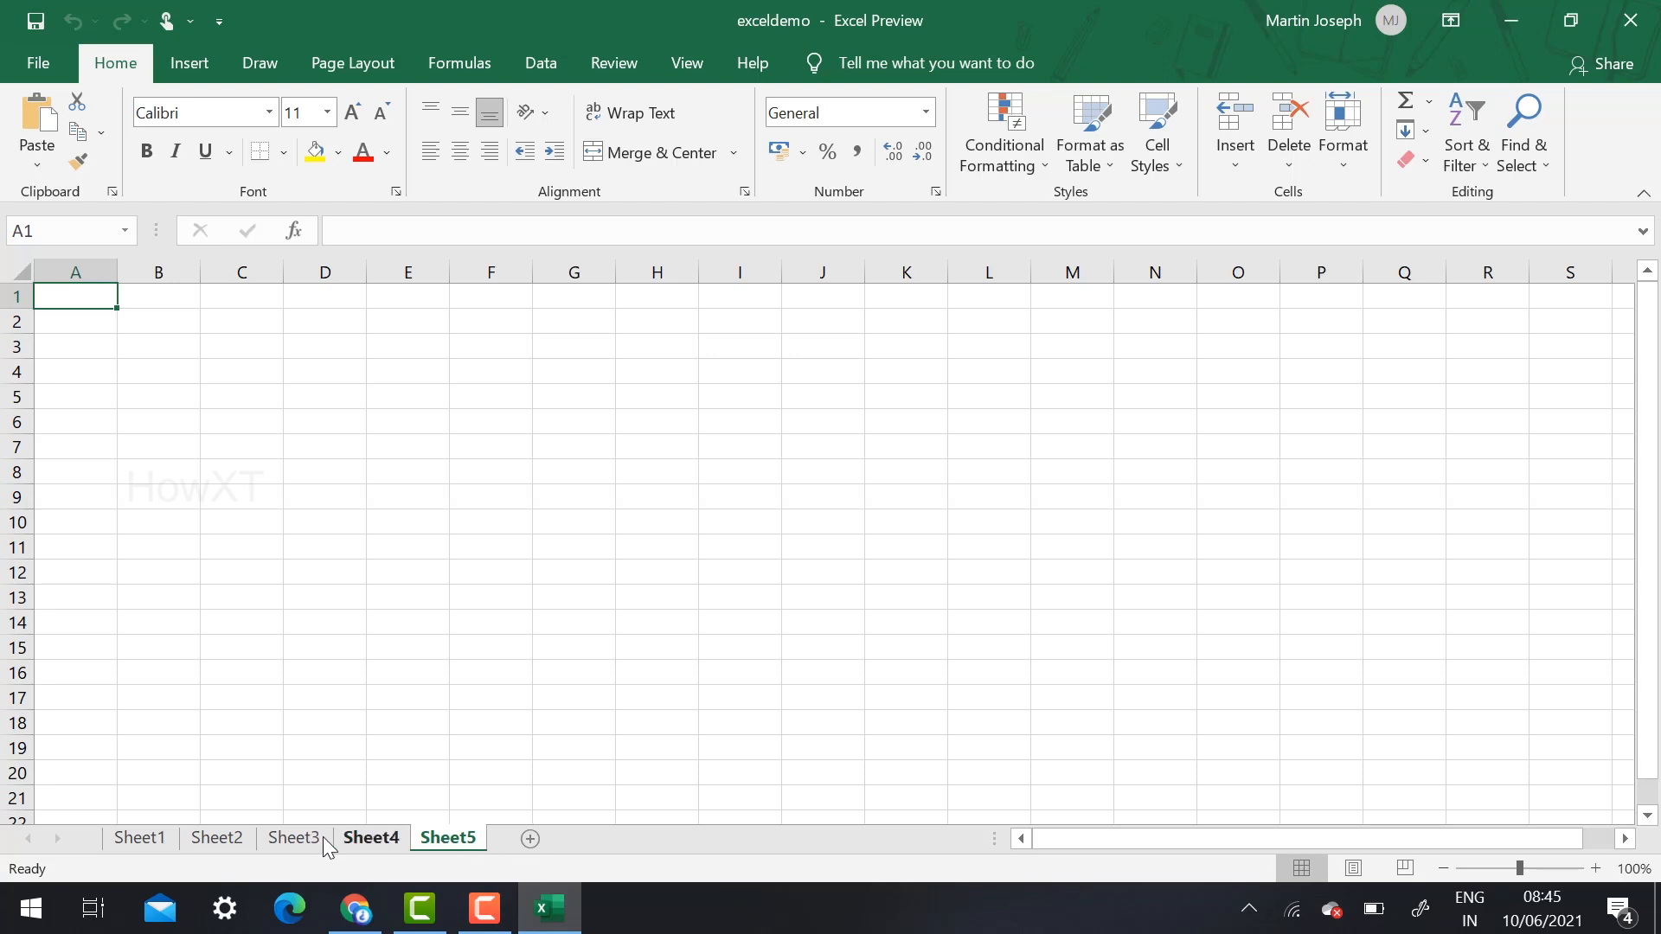
# Look through Sheet1, Sheet2, Sheet3 and Sheet4 in turn, finishing back on Sheet1.
pyautogui.click(165, 839)
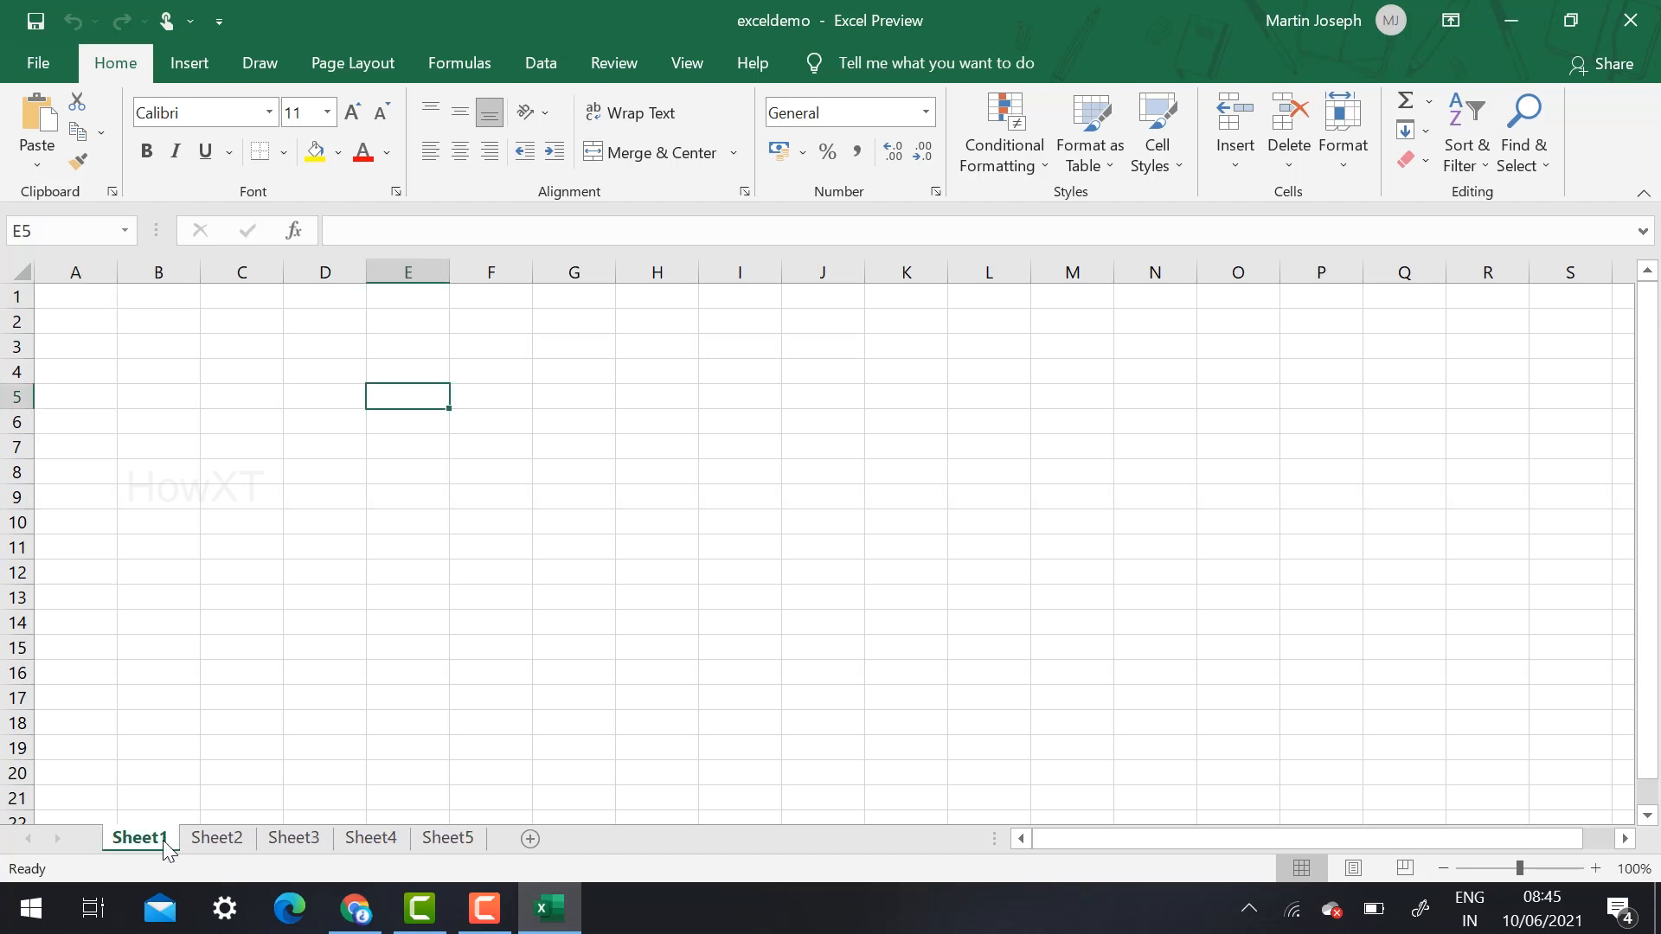
pyautogui.click(196, 844)
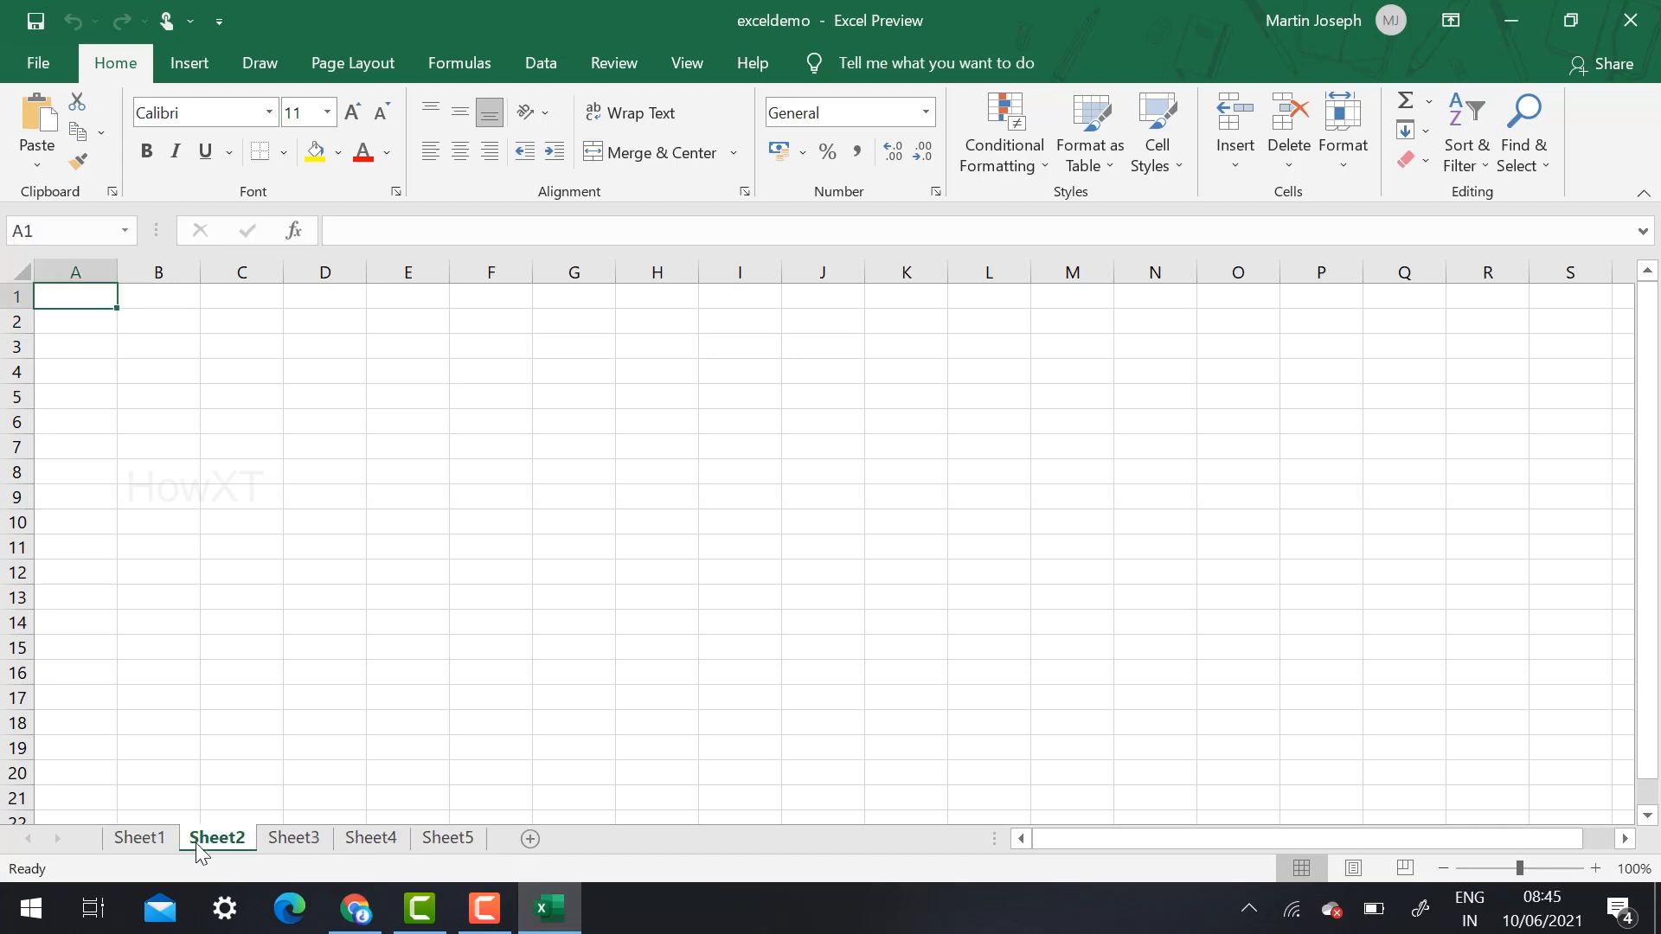
pyautogui.click(284, 839)
pyautogui.click(372, 839)
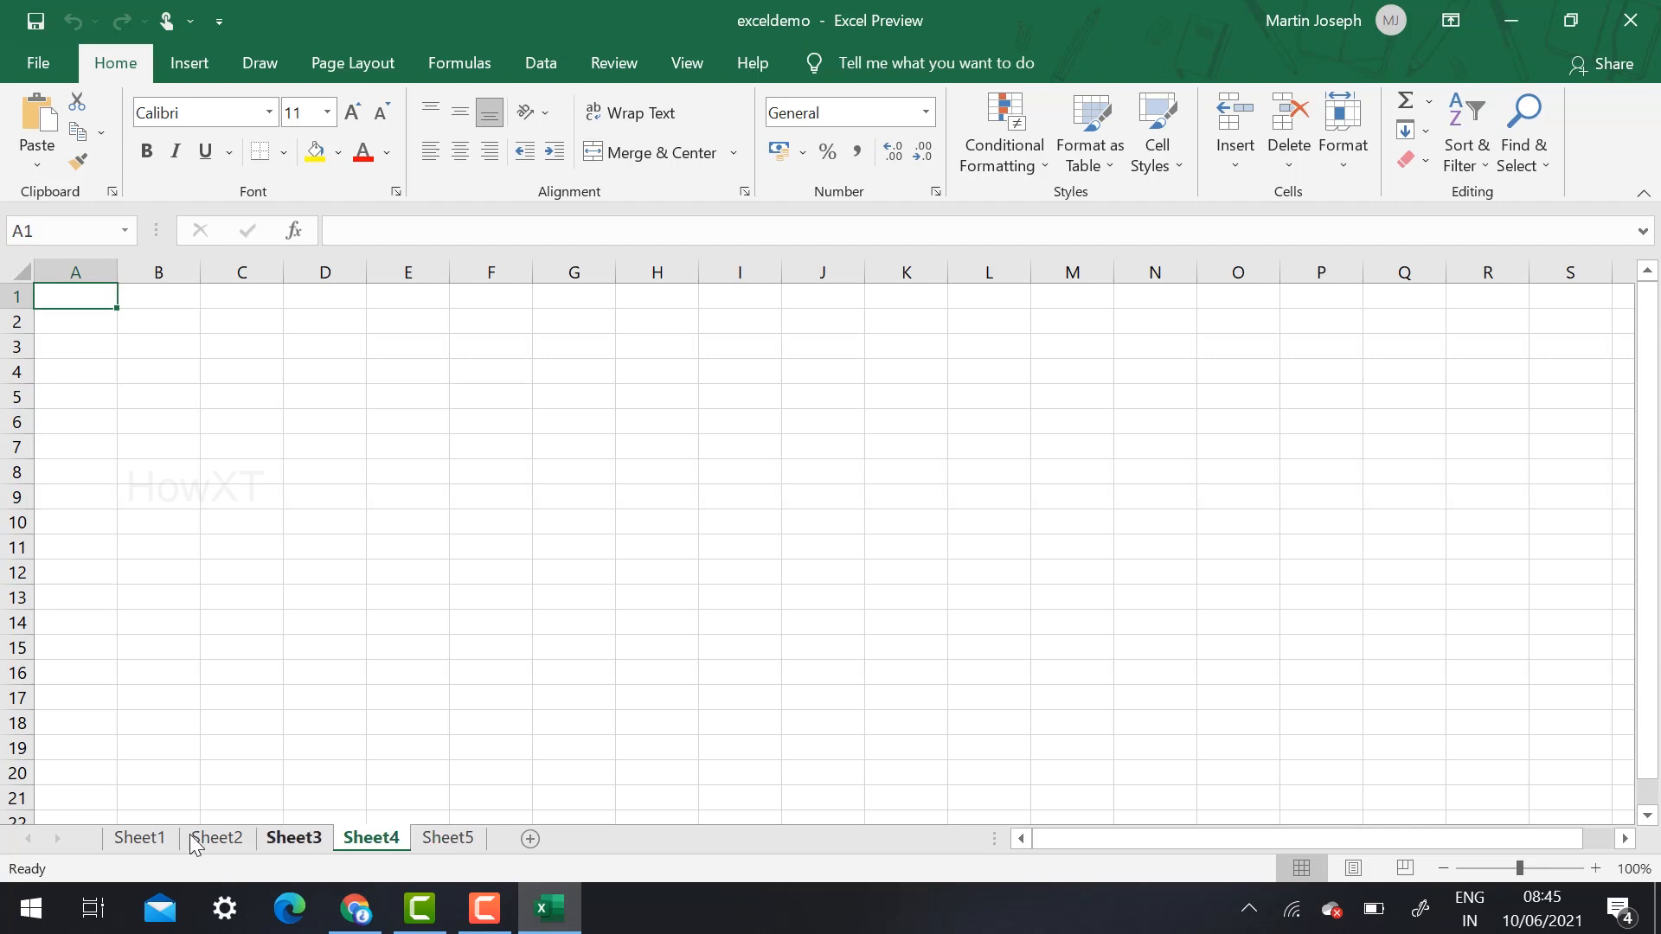
pyautogui.click(156, 839)
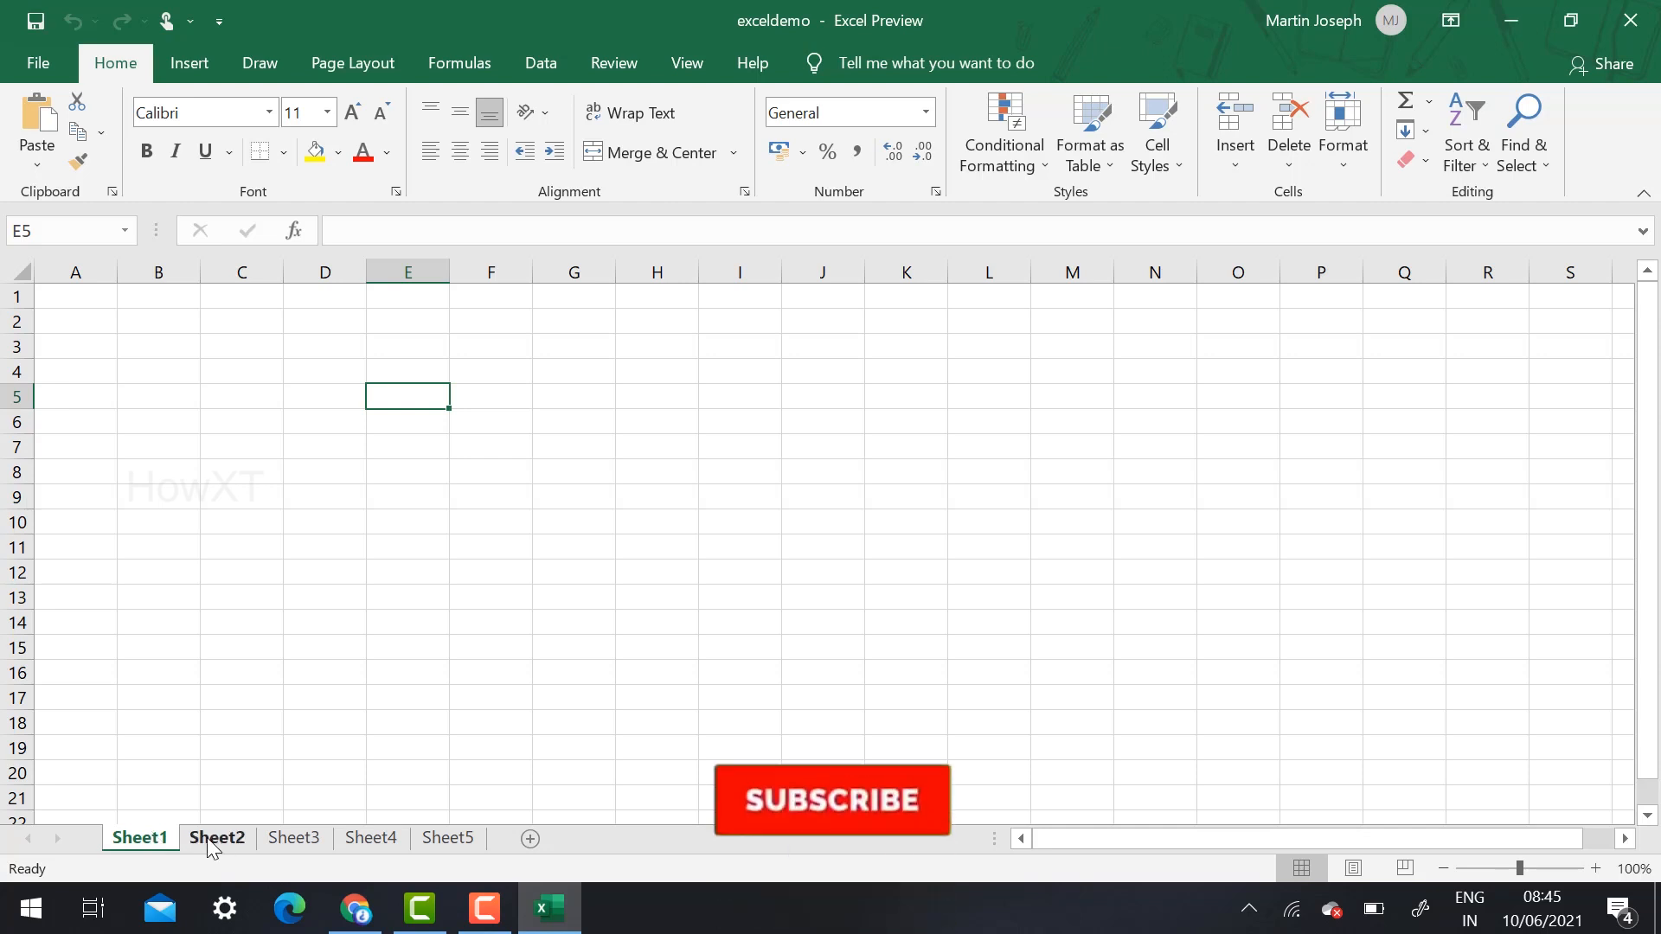
# Rename Sheet1 as March.
pyautogui.doubleClick(141, 837)
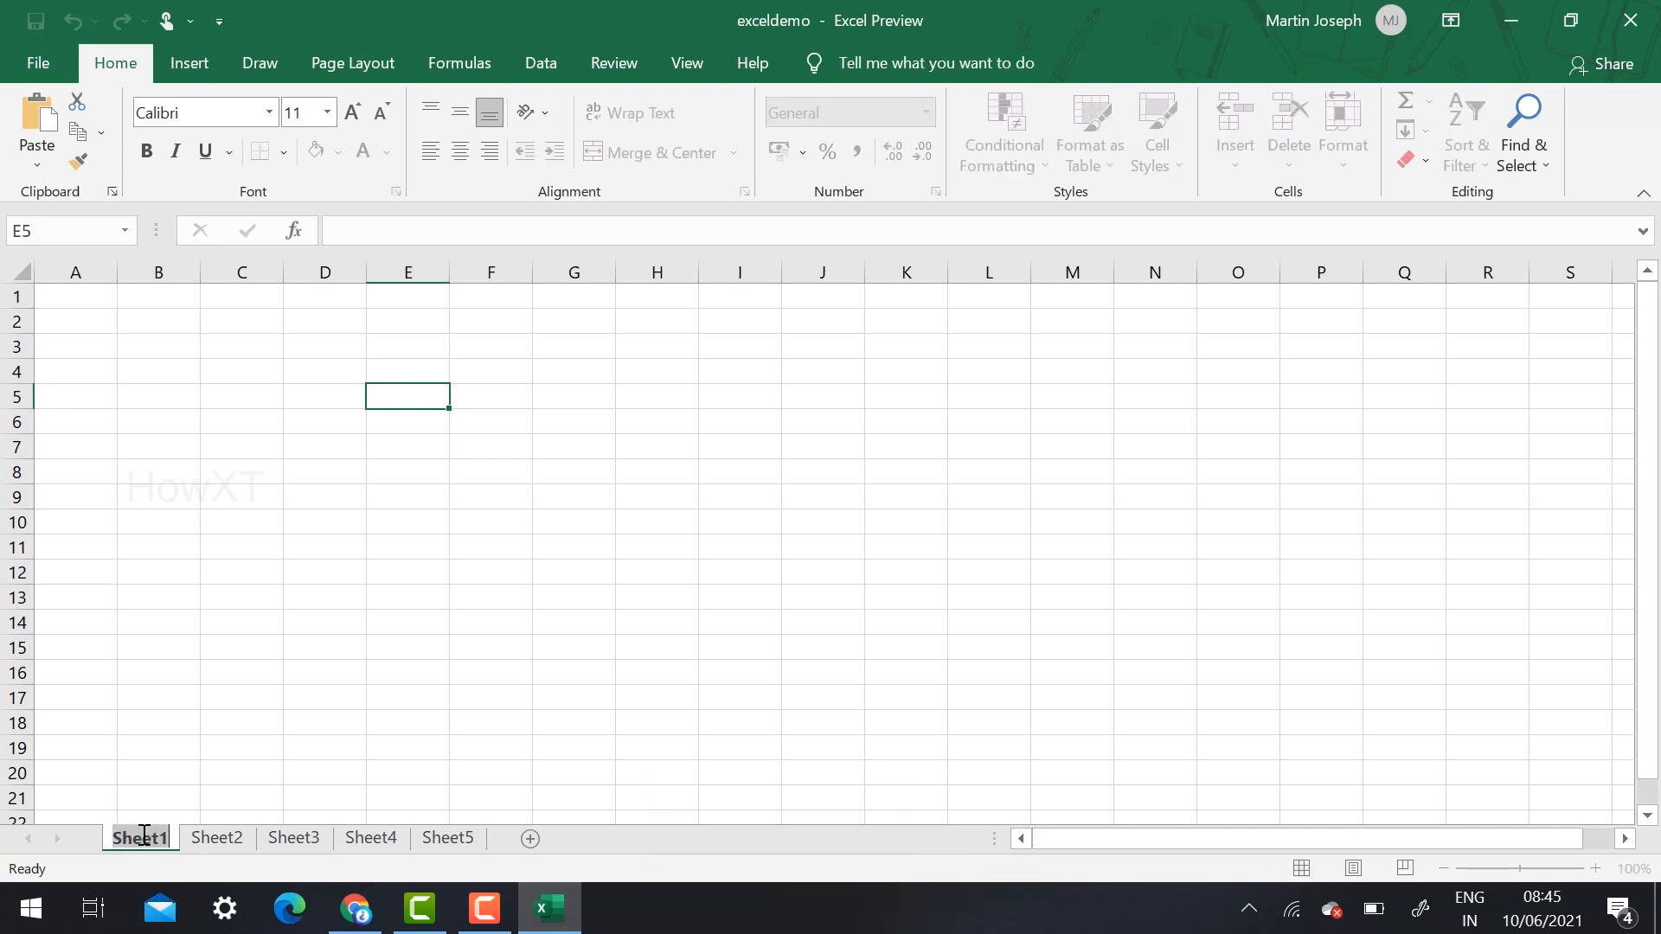
pyautogui.press('BackSpace')
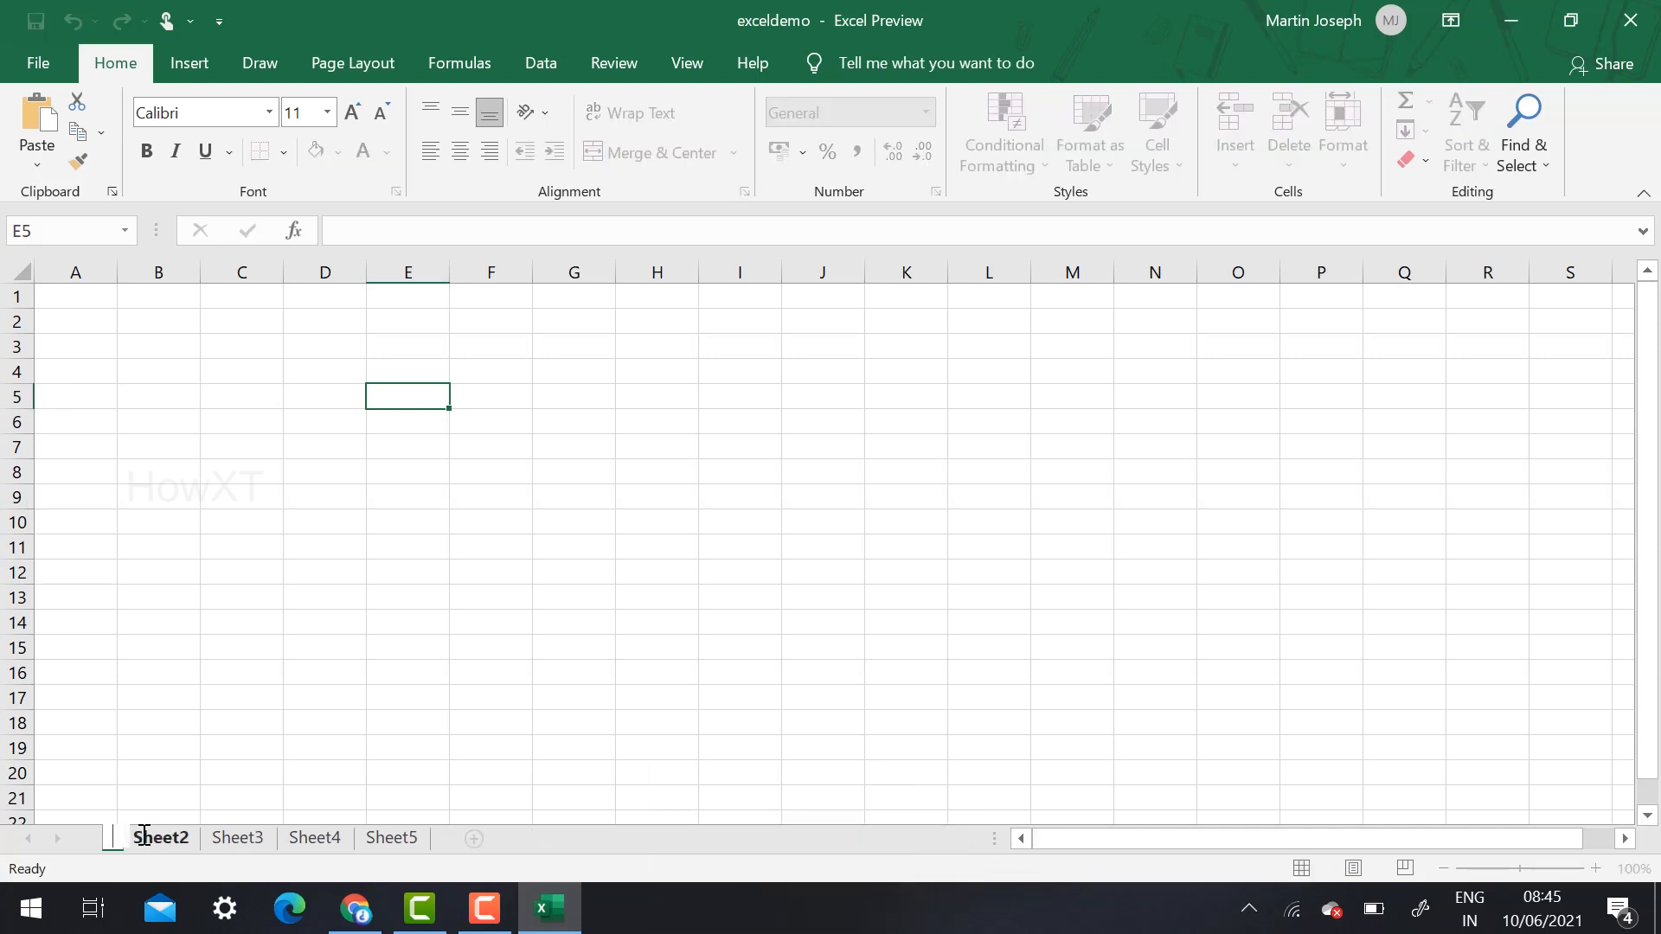
pyautogui.write('March')
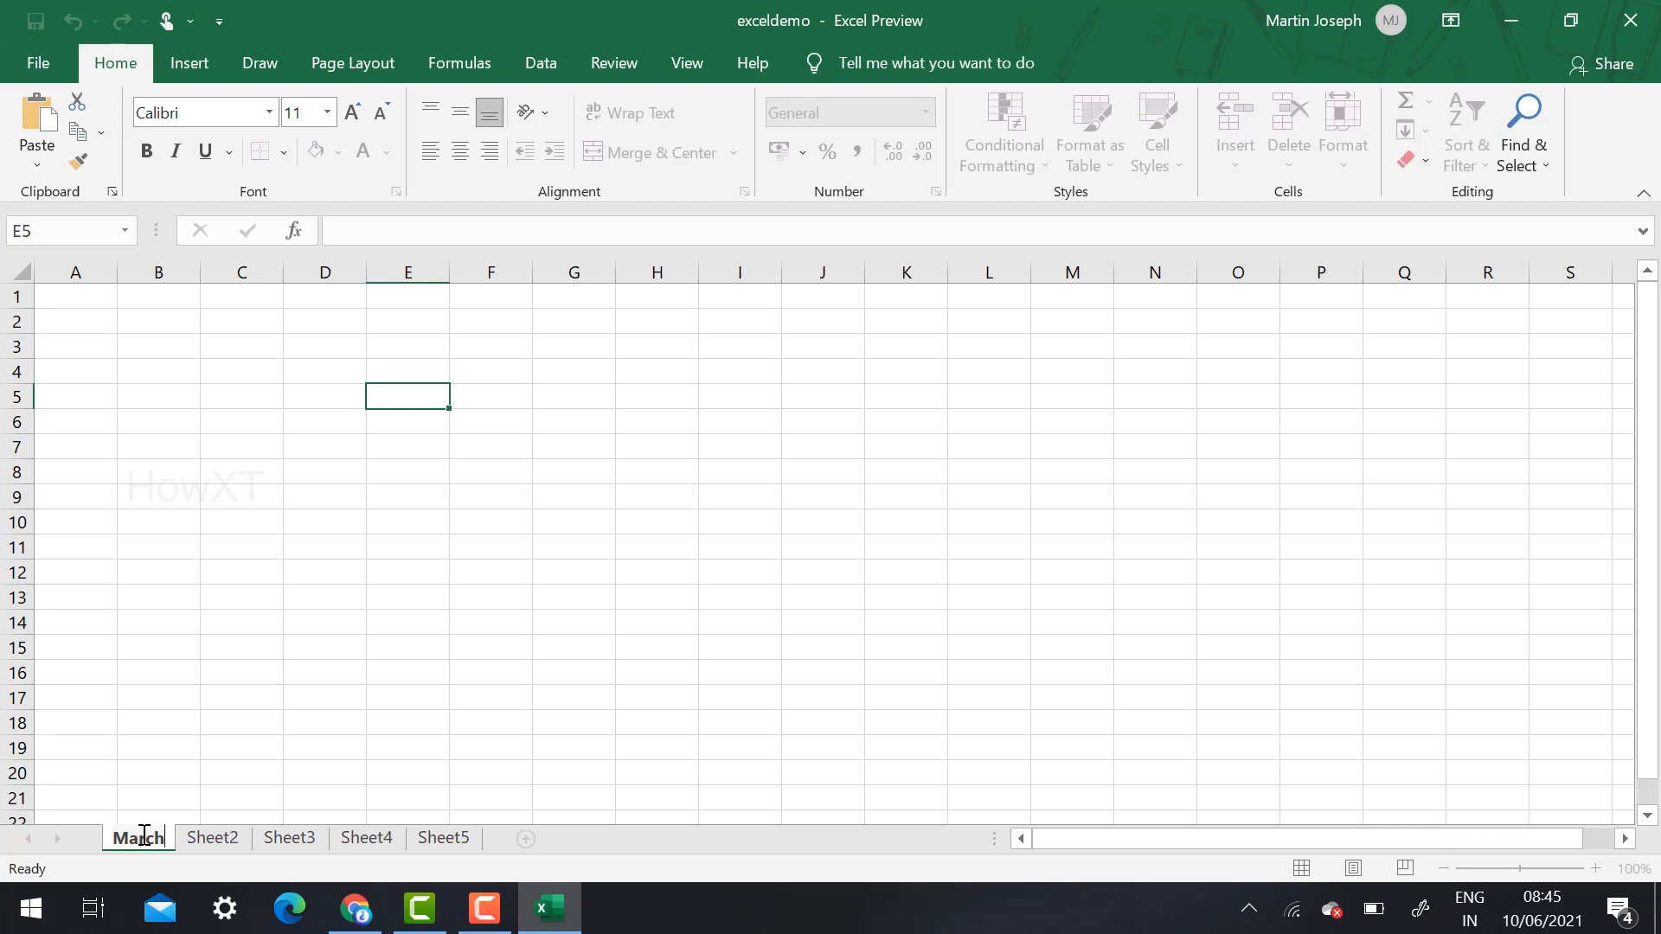
pyautogui.press('Return')
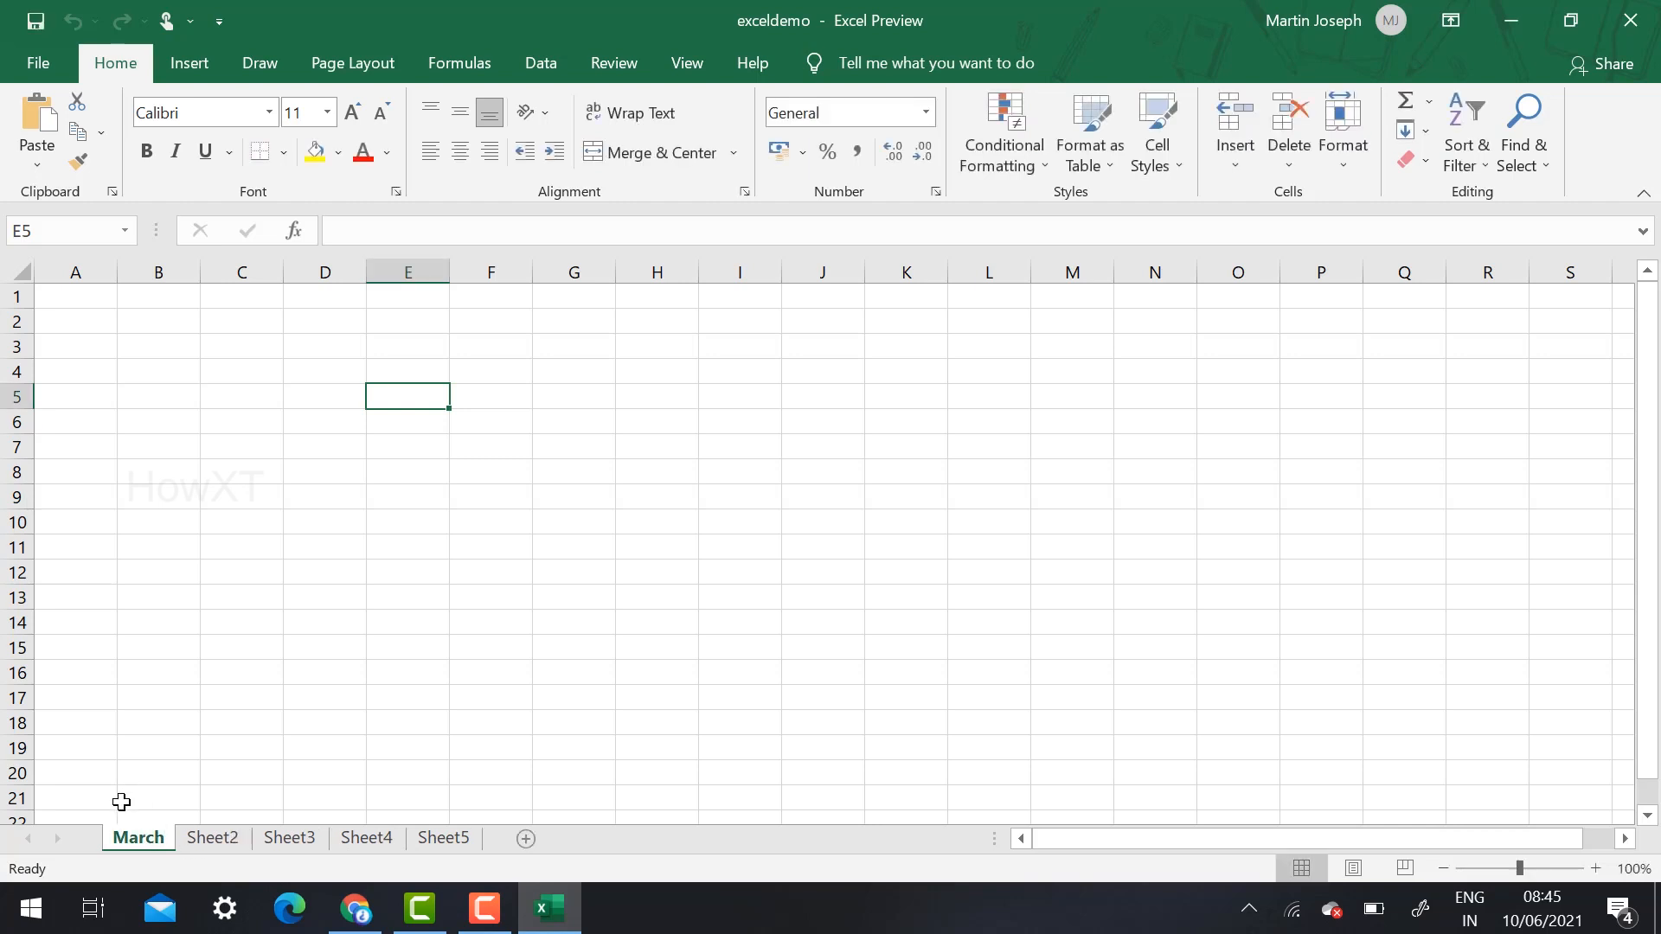
# Rename Sheet2 as May and select cell A1 on that sheet.
pyautogui.doubleClick(207, 839)
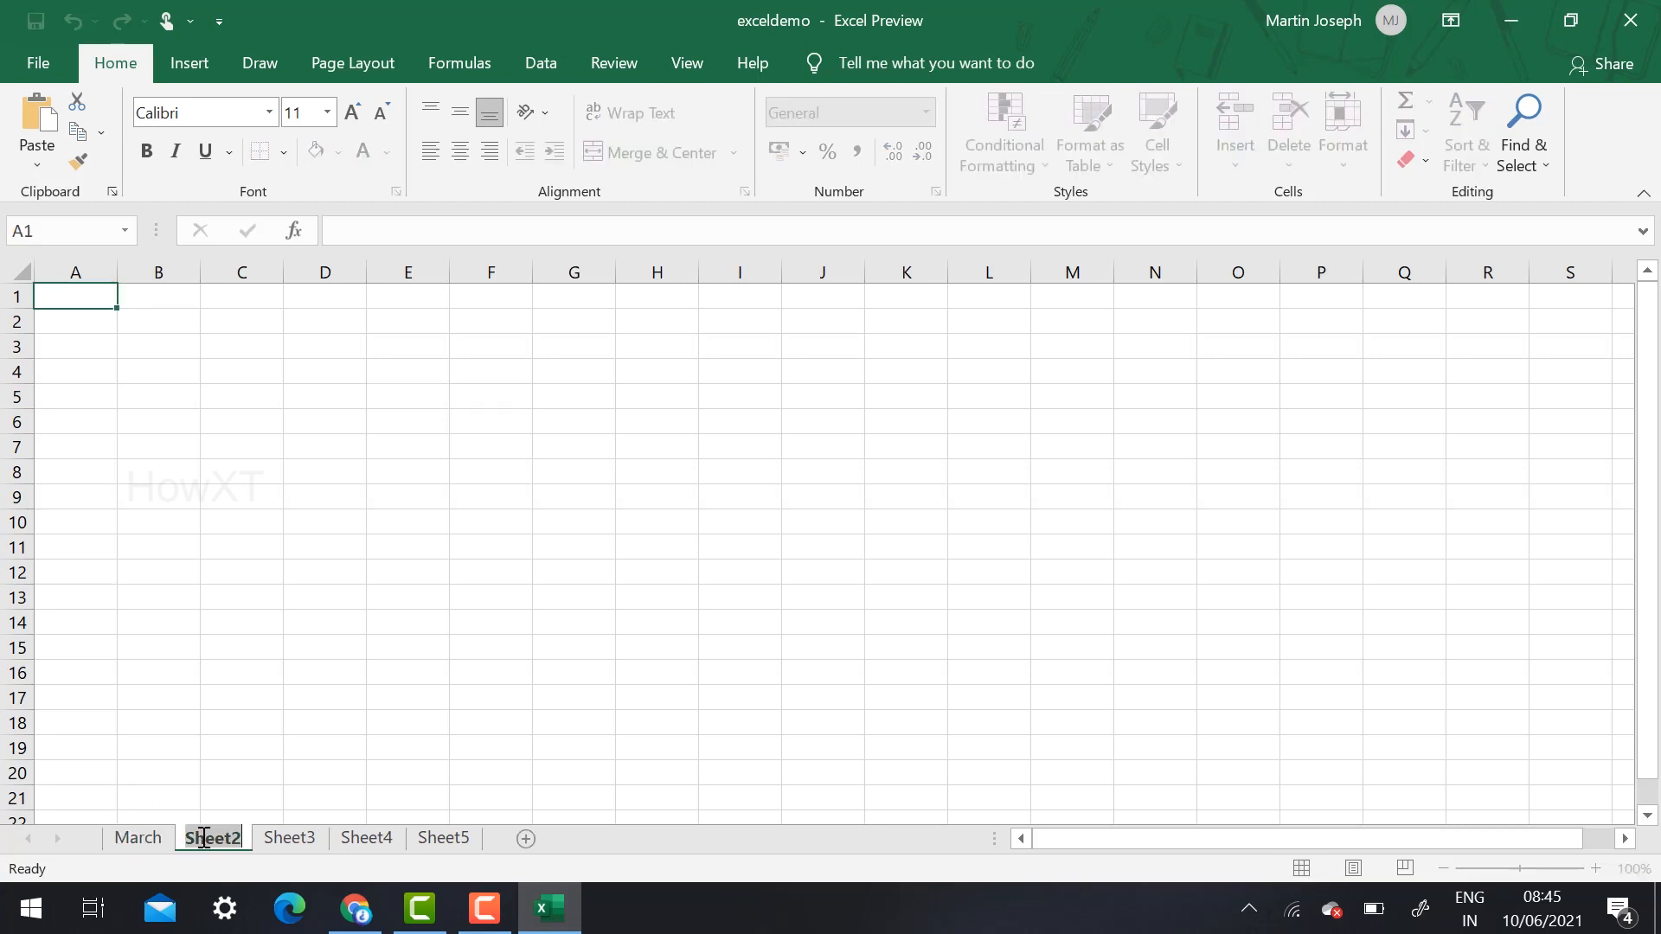
pyautogui.write('May')
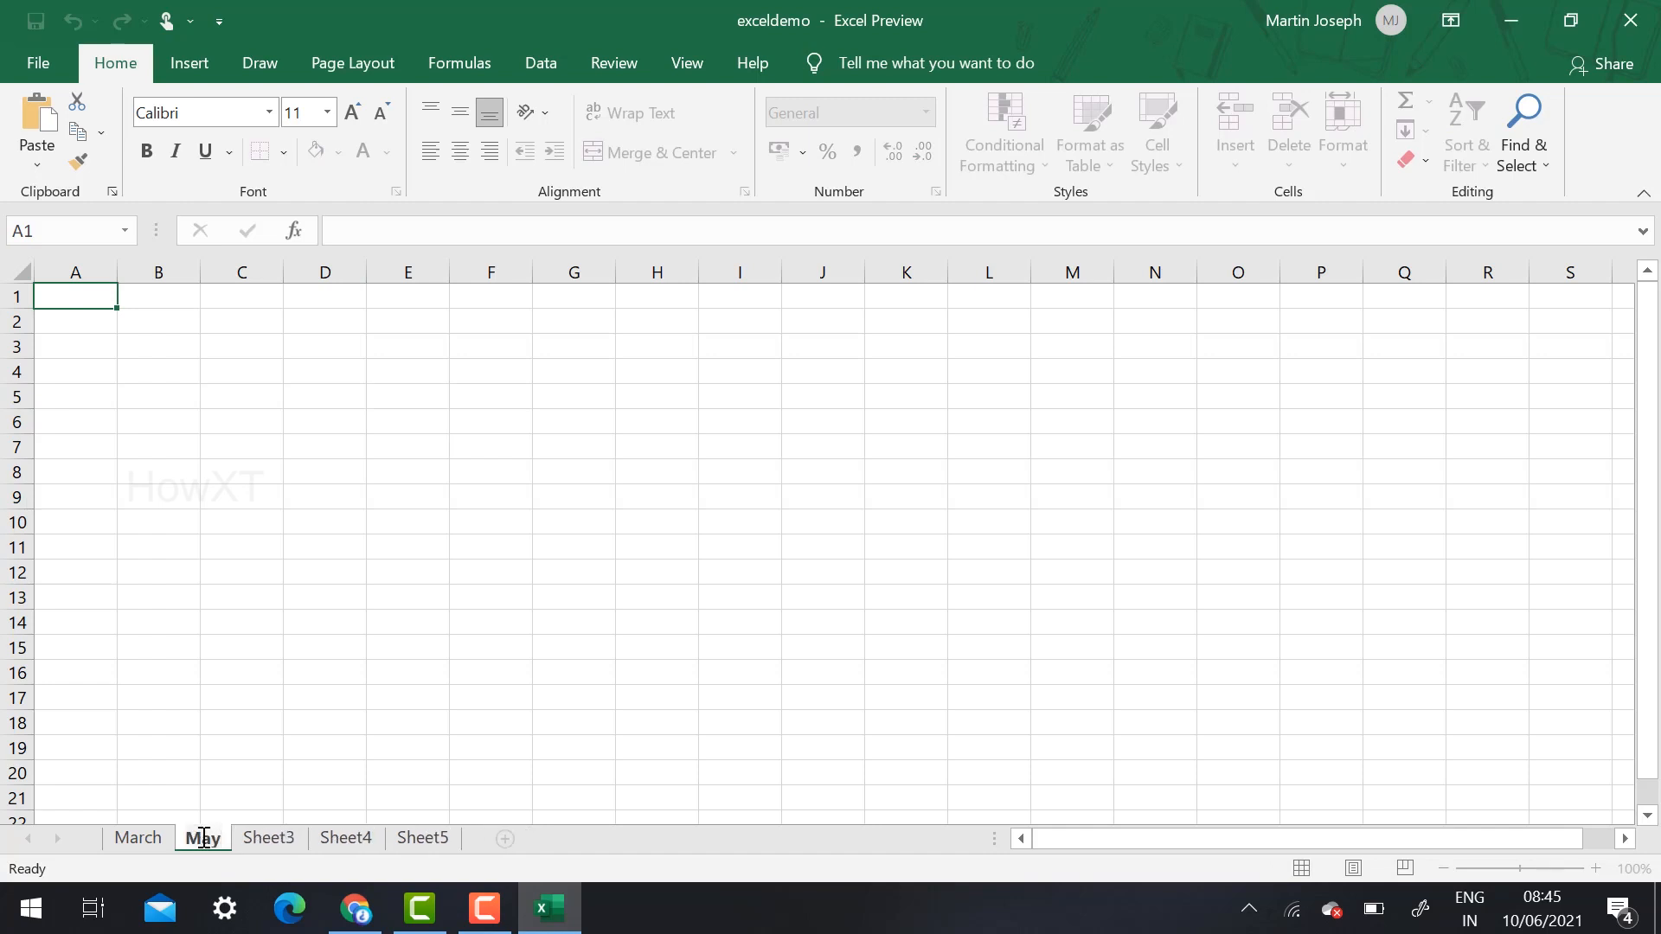
pyautogui.press('Return')
pyautogui.click(87, 404)
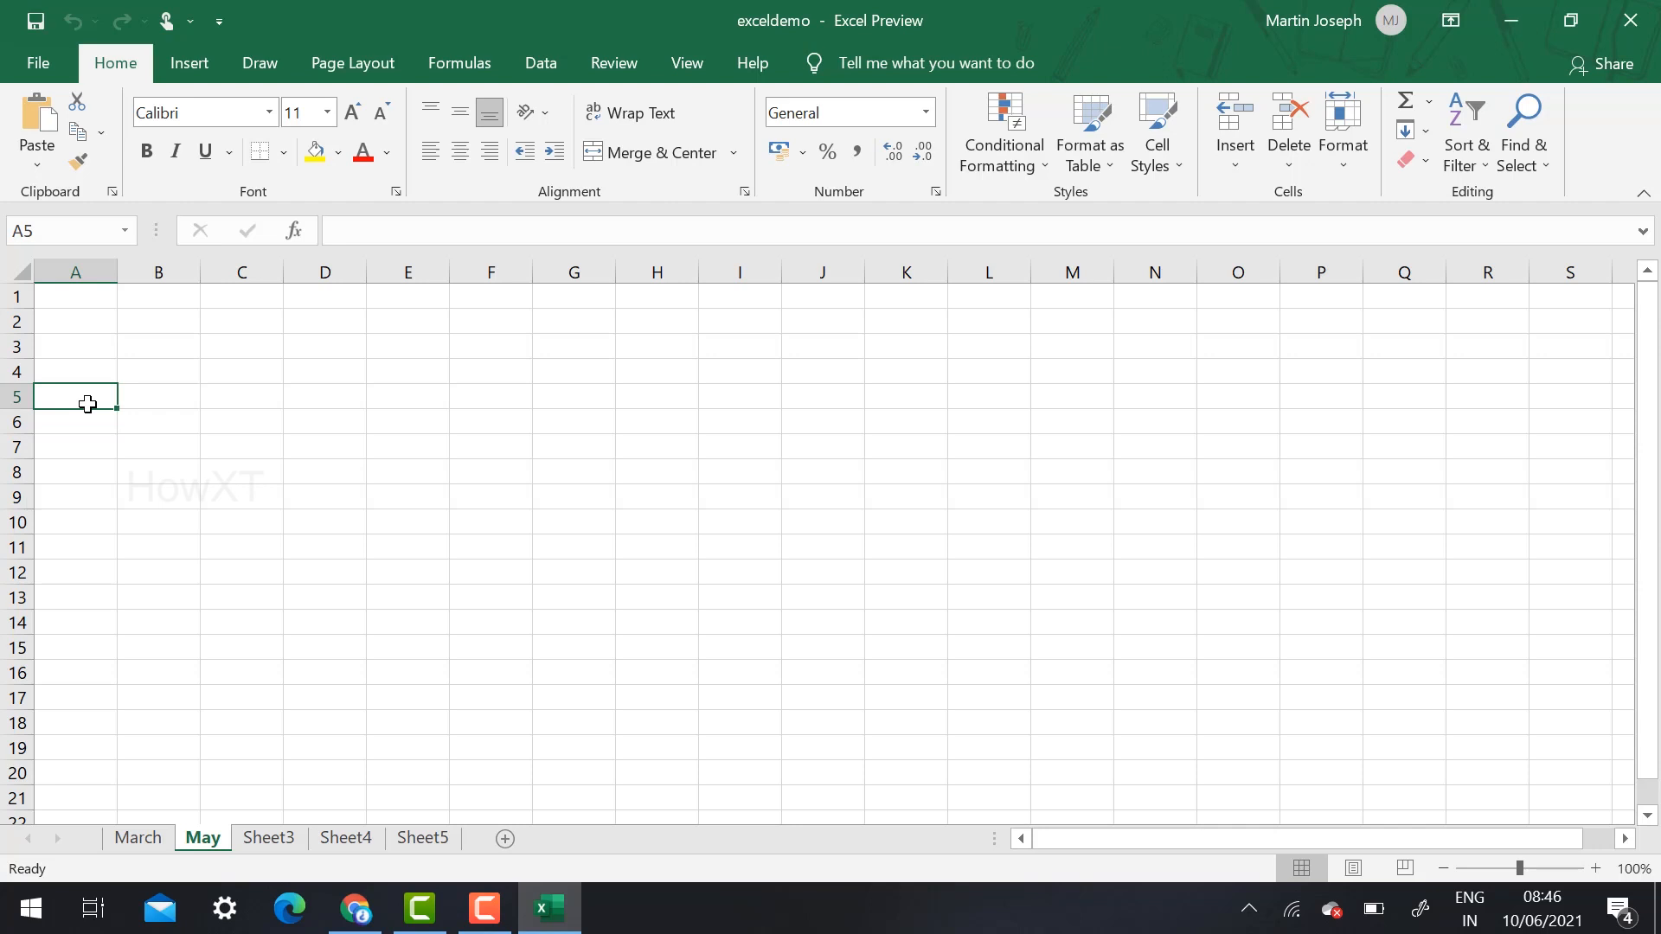
pyautogui.click(87, 294)
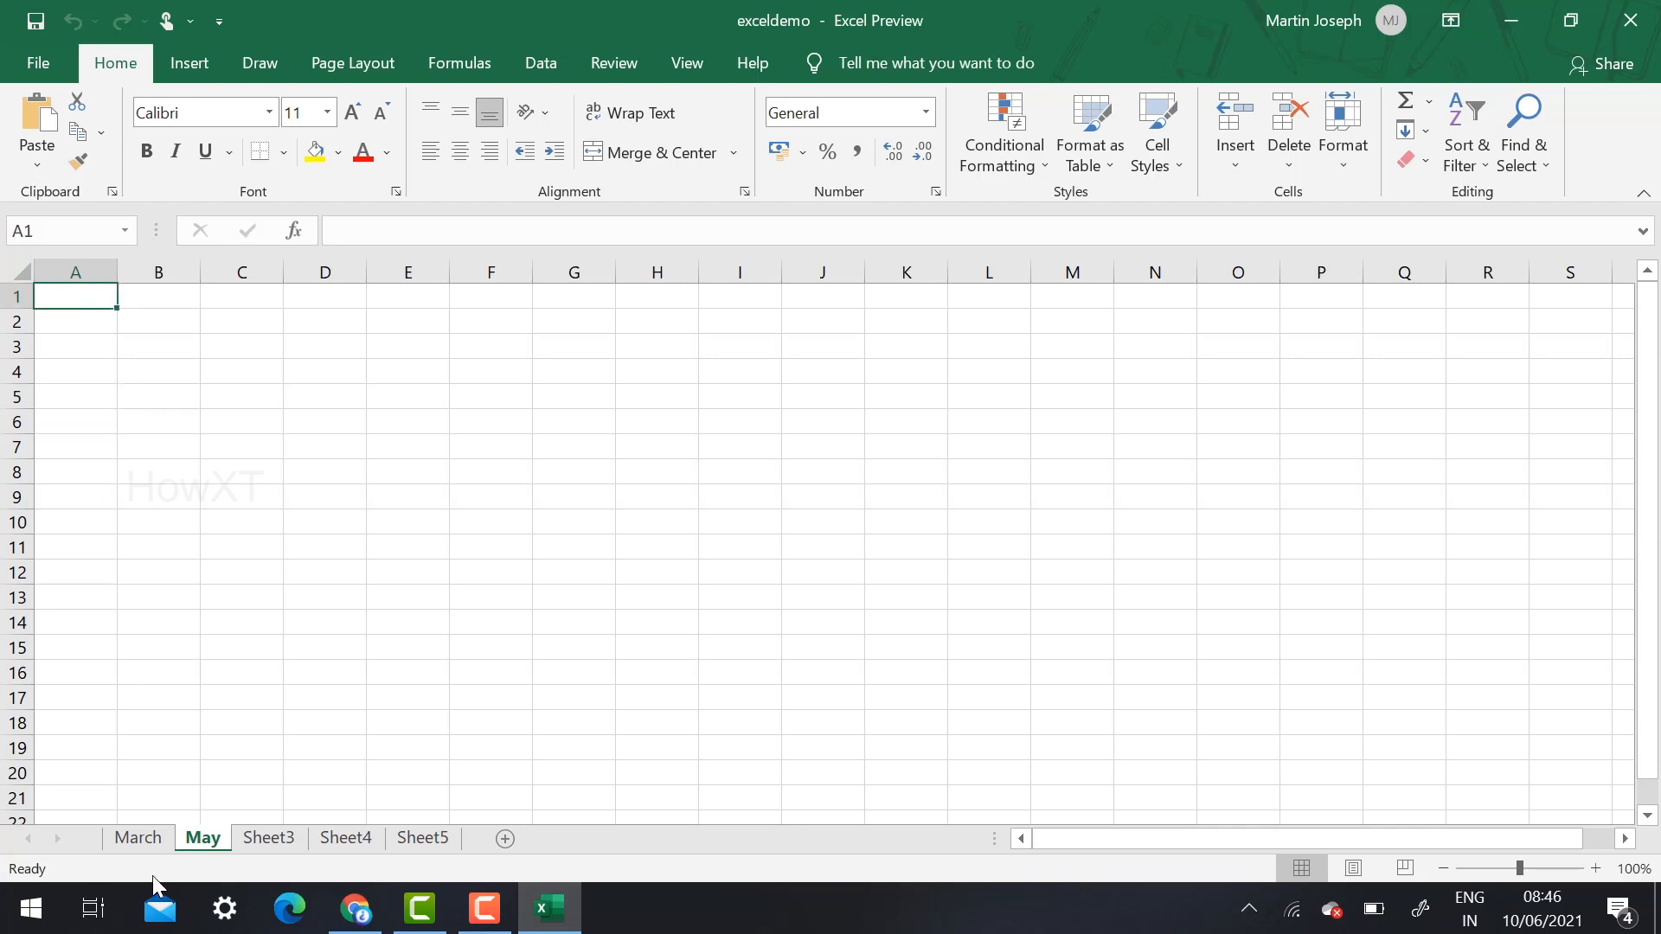
# On the March sheet, jump from cell A1 straight down to the last row of column A.
pyautogui.click(149, 839)
pyautogui.click(61, 303)
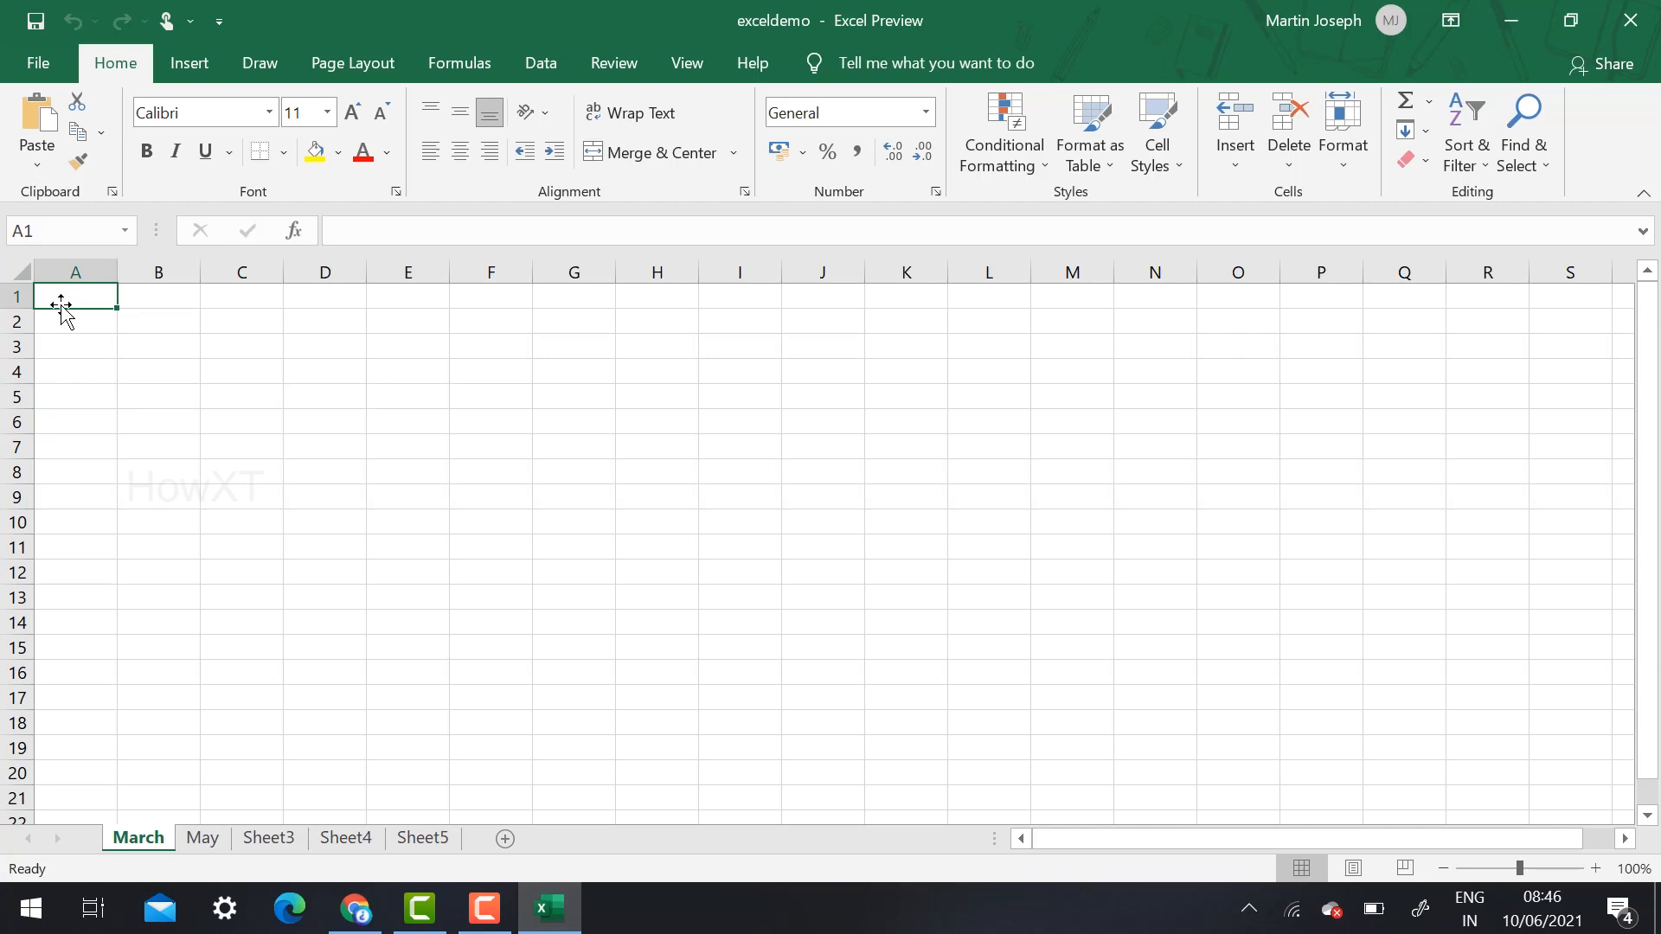
pyautogui.hotkey('ctrl', 'Down')
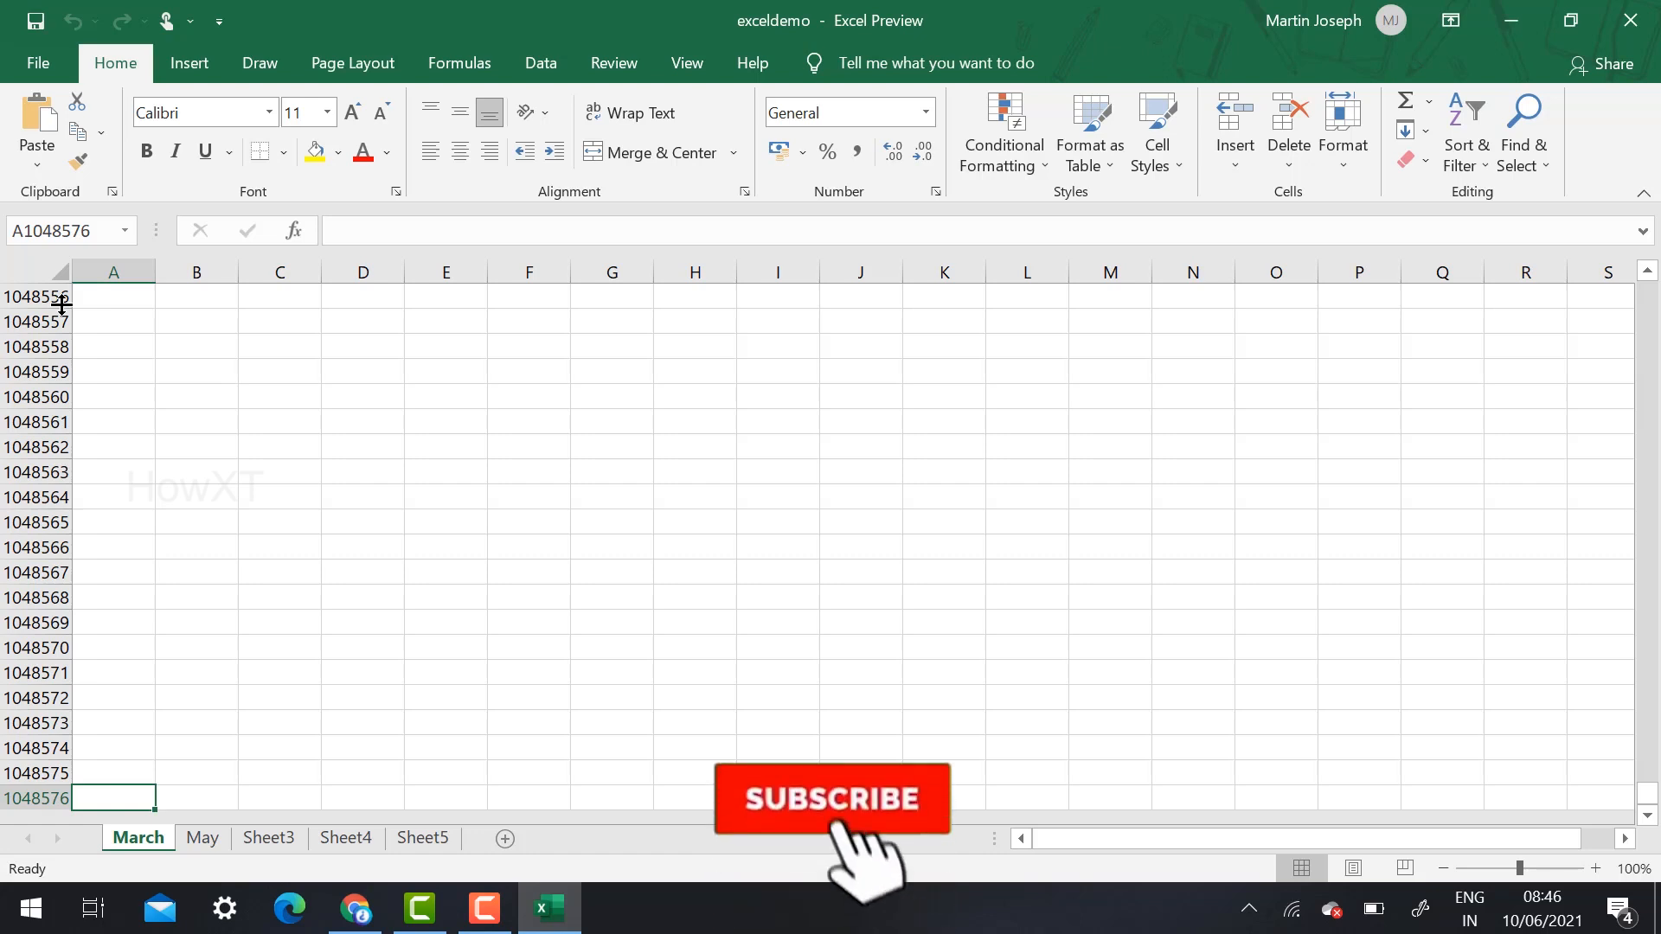
# Move rightward through the columns near the sheet's last row as far as the final column, and return to cell A1.
pyautogui.moveTo(1235, 839); pyautogui.dragTo(1453, 836)
pyautogui.click(559, 352)
pyautogui.press('Right')
pyautogui.press('Right')
pyautogui.press('Right')
pyautogui.press('Right')
pyautogui.press('Right')
pyautogui.press('Right')
pyautogui.press('Right')
pyautogui.press('Right')
pyautogui.press('Right')
pyautogui.press('Right')
pyautogui.press('Right')
pyautogui.press('Right')
pyautogui.press('Right')
pyautogui.press('Right')
pyautogui.press('Right')
pyautogui.press('Right')
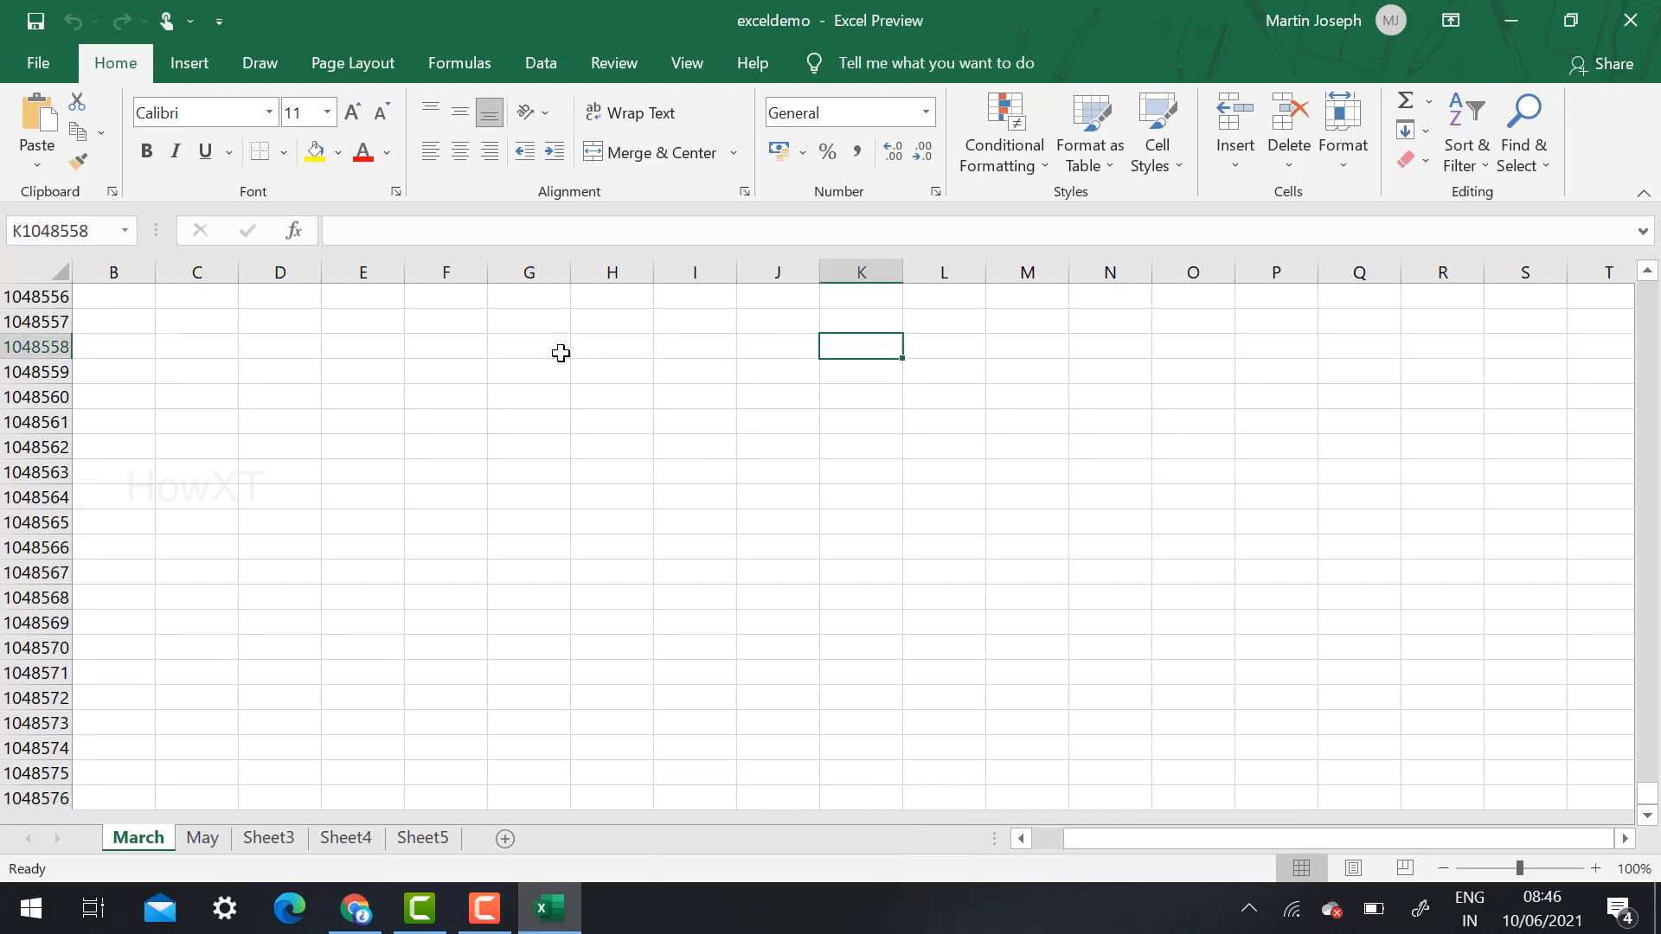
pyautogui.press('Right')
pyautogui.press('Right')
pyautogui.press('Right')
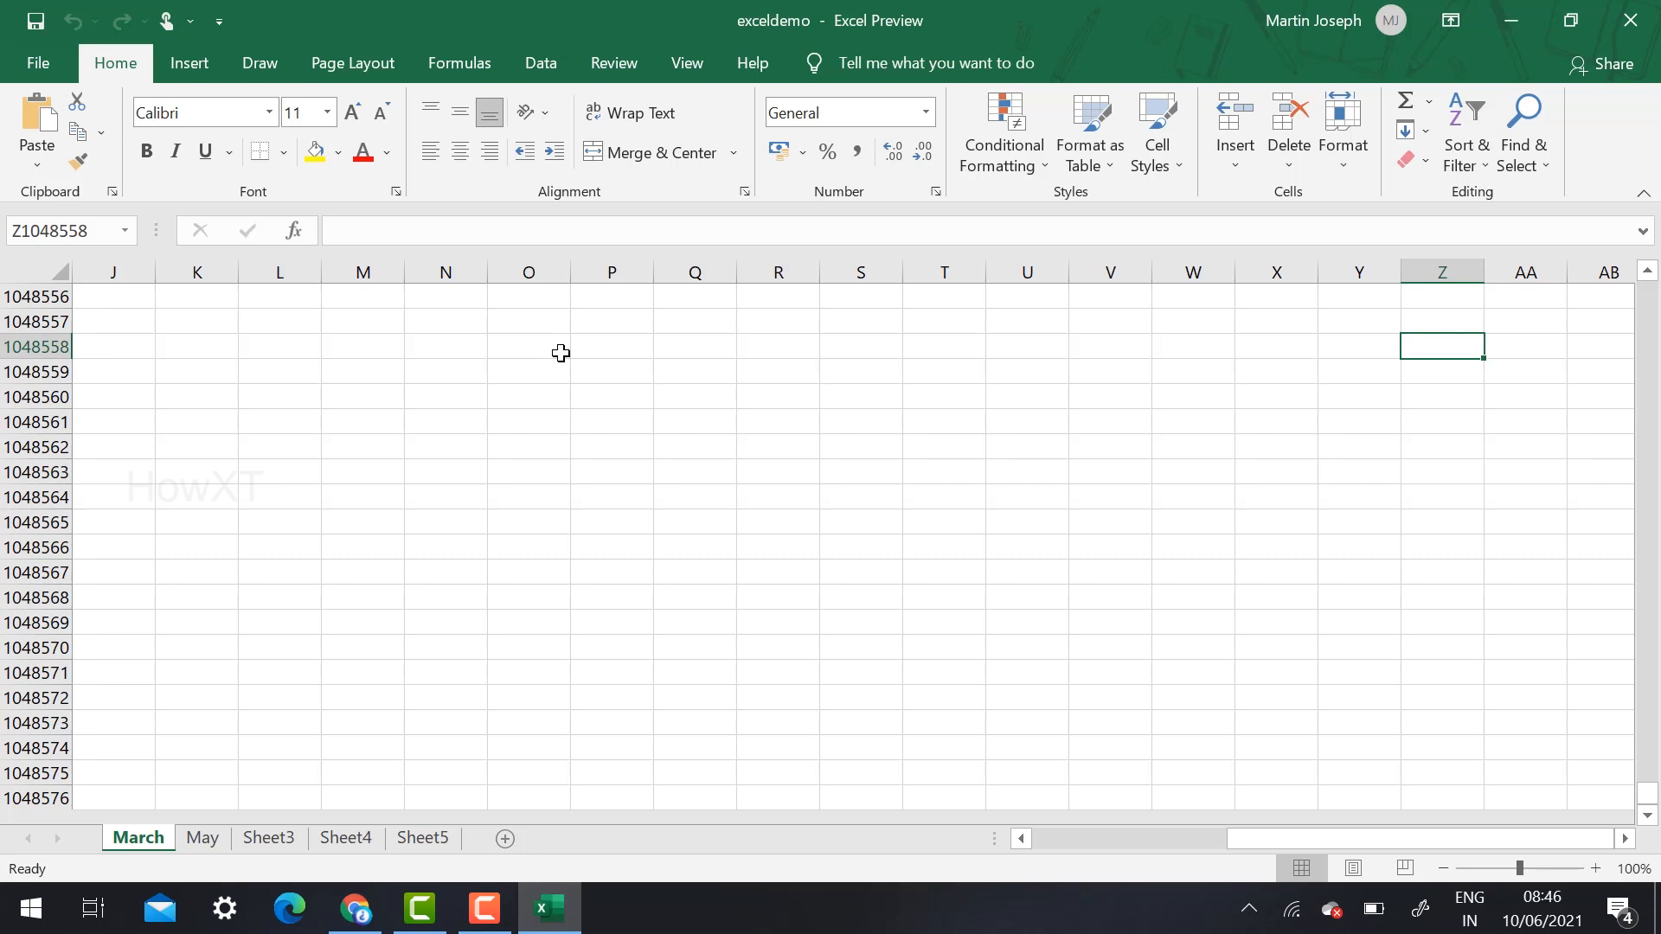
pyautogui.press('Right')
pyautogui.hotkey('ctrl', 'Right')
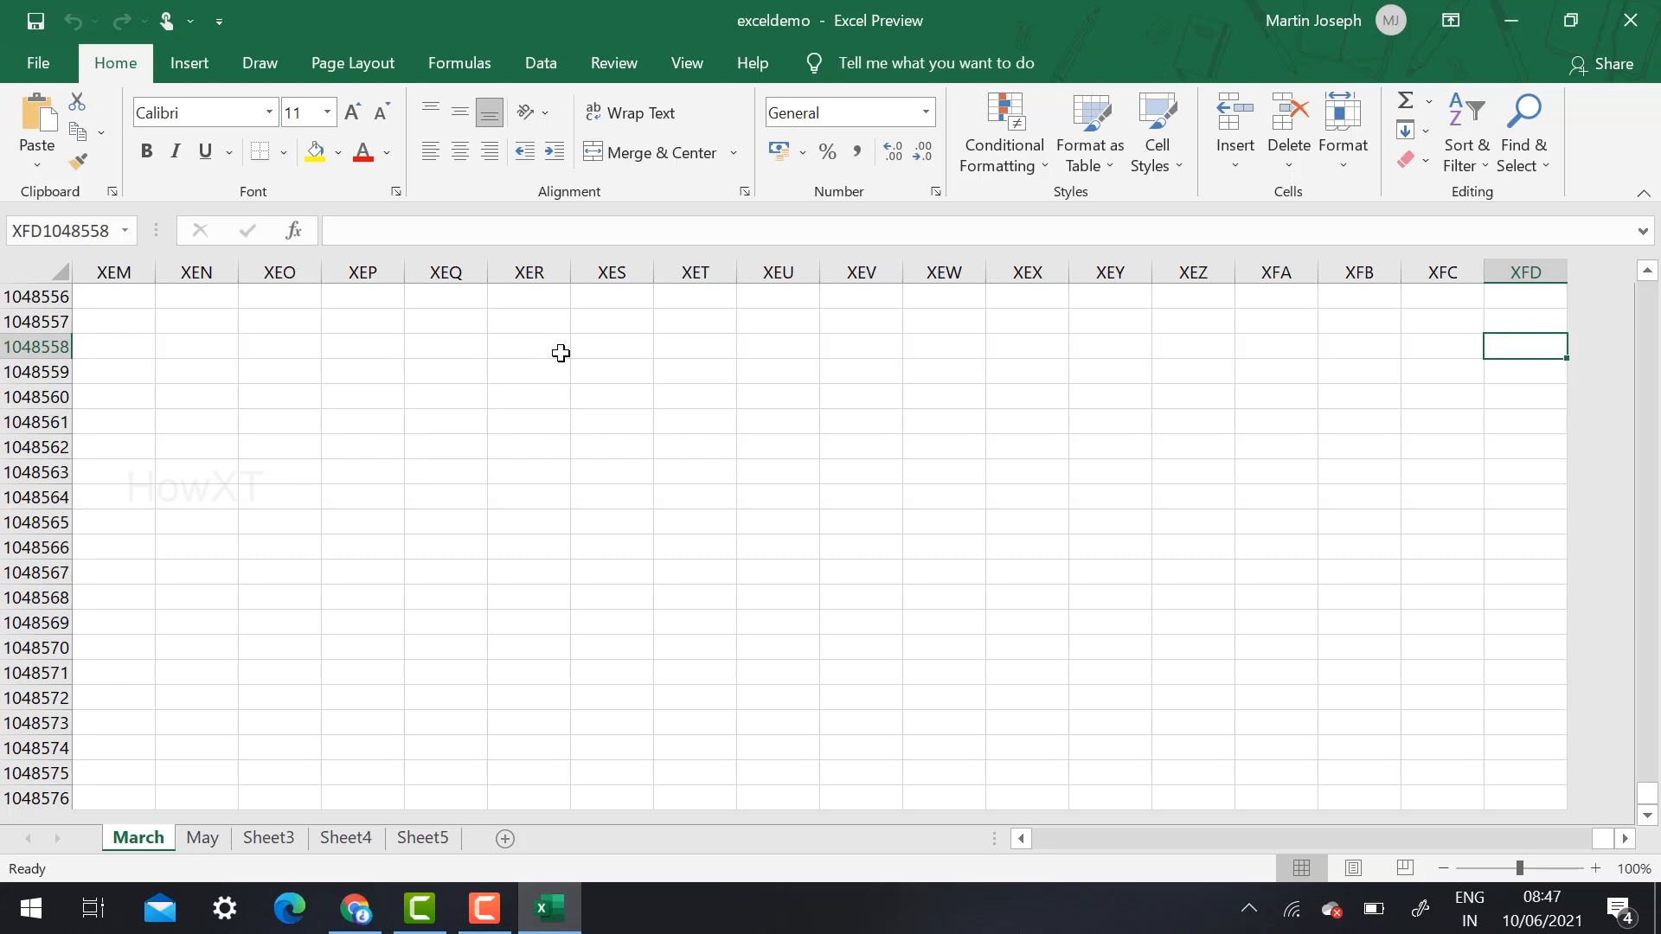
pyautogui.hotkey('ctrl', 'Up')
pyautogui.hotkey('ctrl', 'Left')
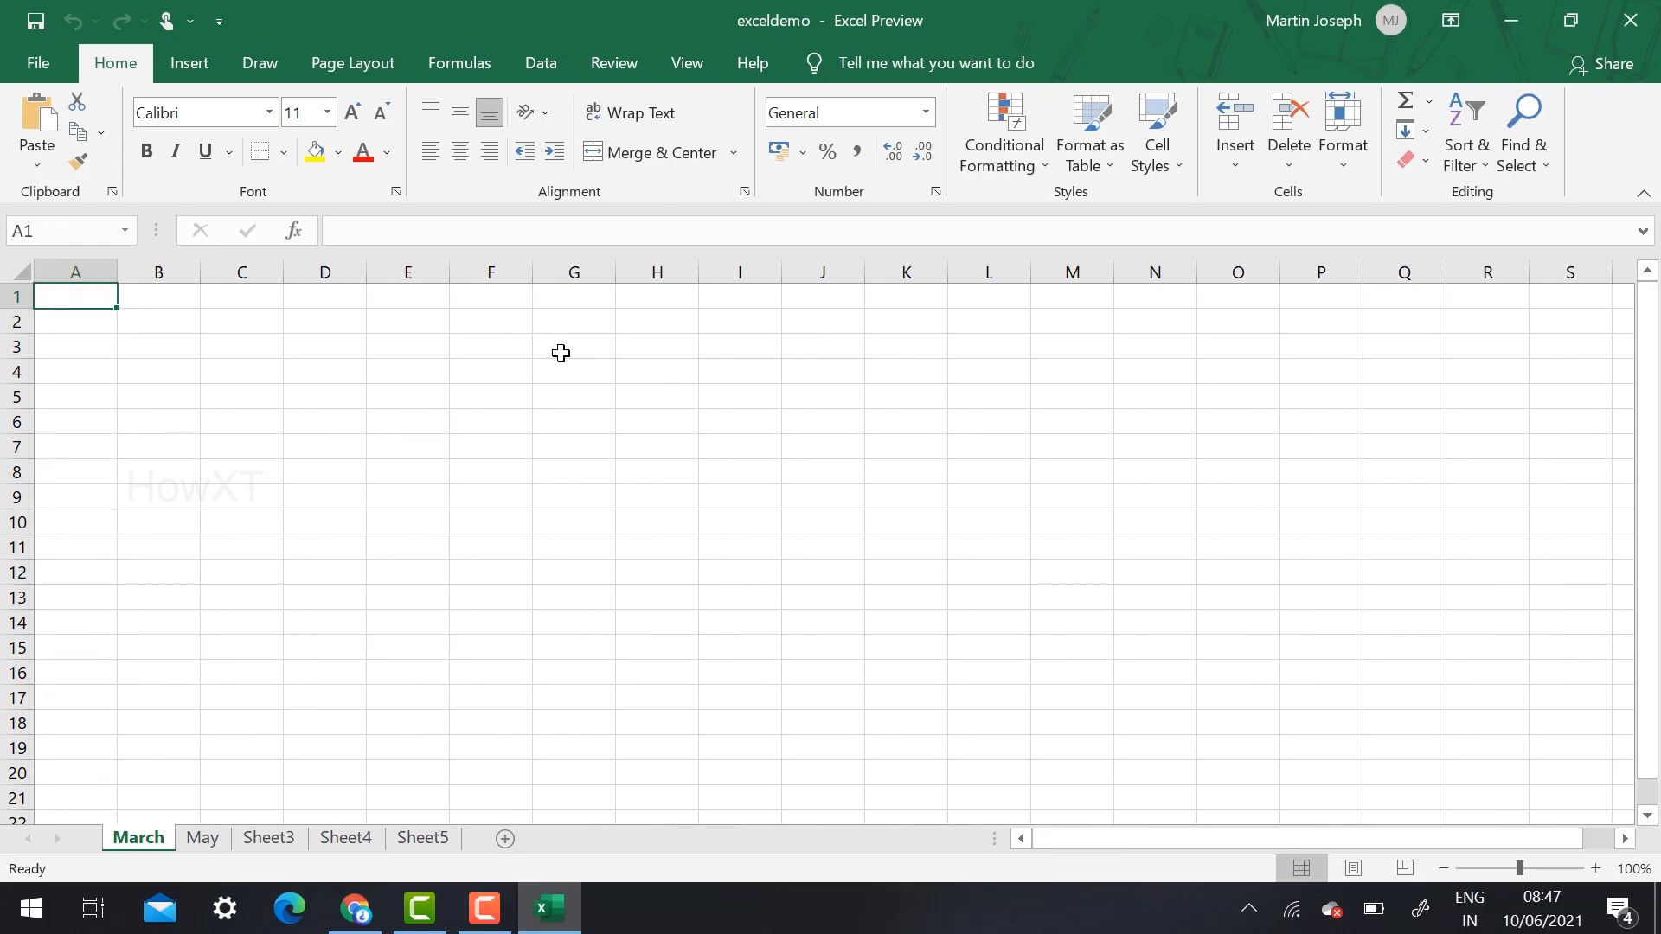
# Enter "Patrician College of arts and college" in cell C3 of the March sheet.
pyautogui.click(379, 374)
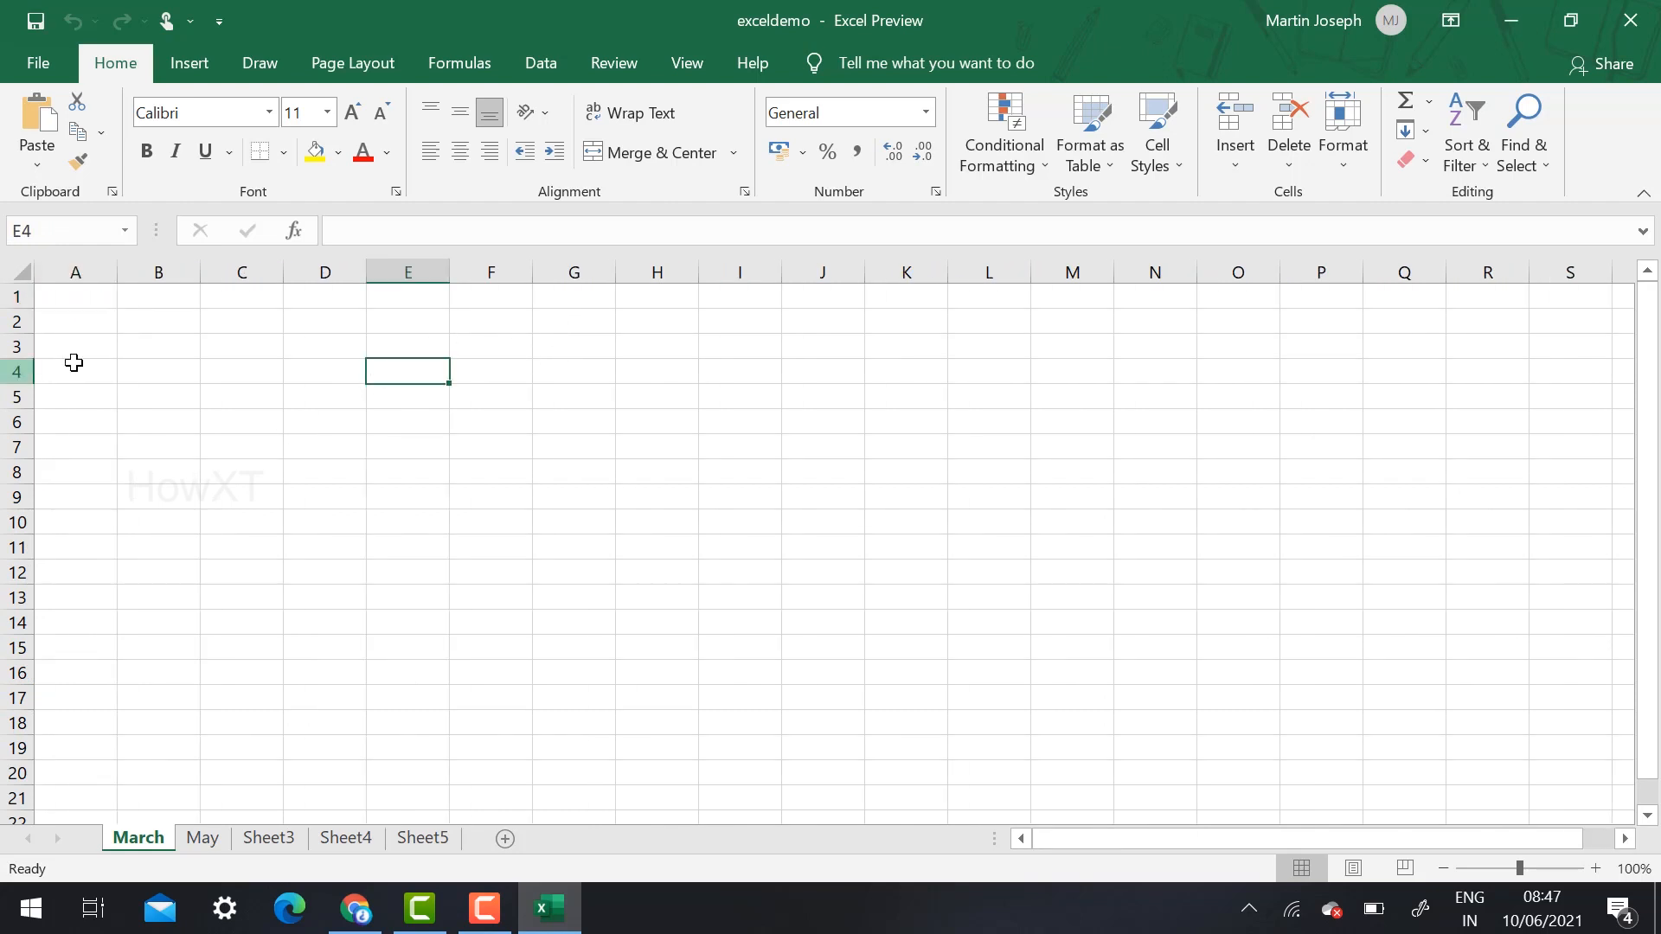
pyautogui.click(239, 339)
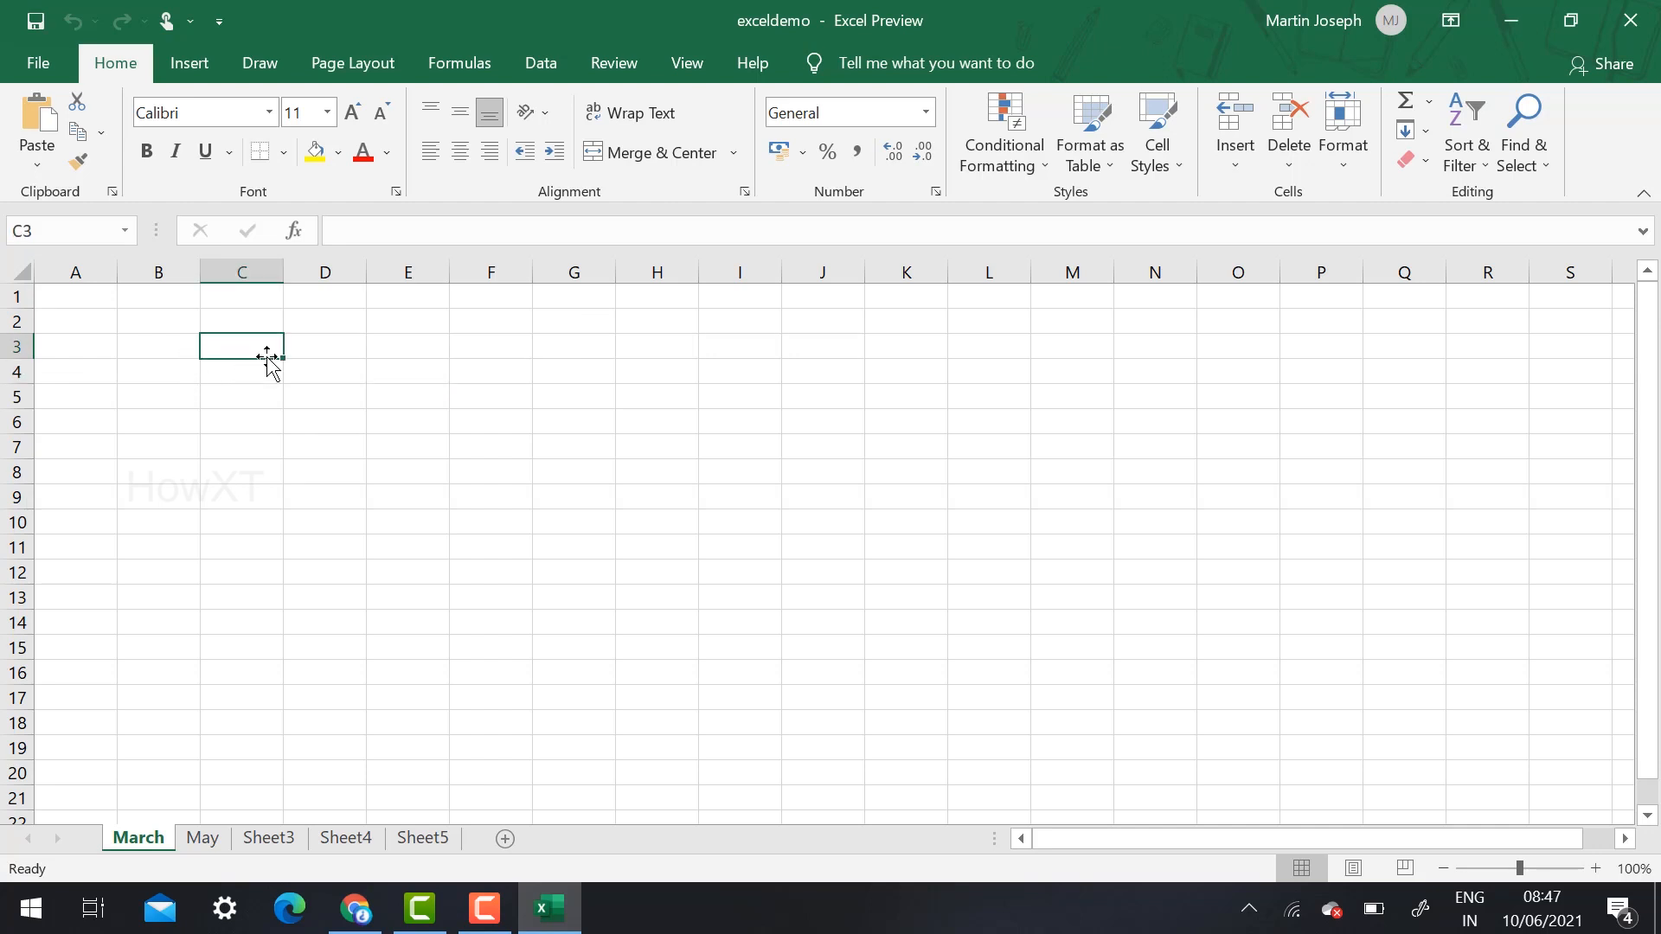
pyautogui.write('Patrici')
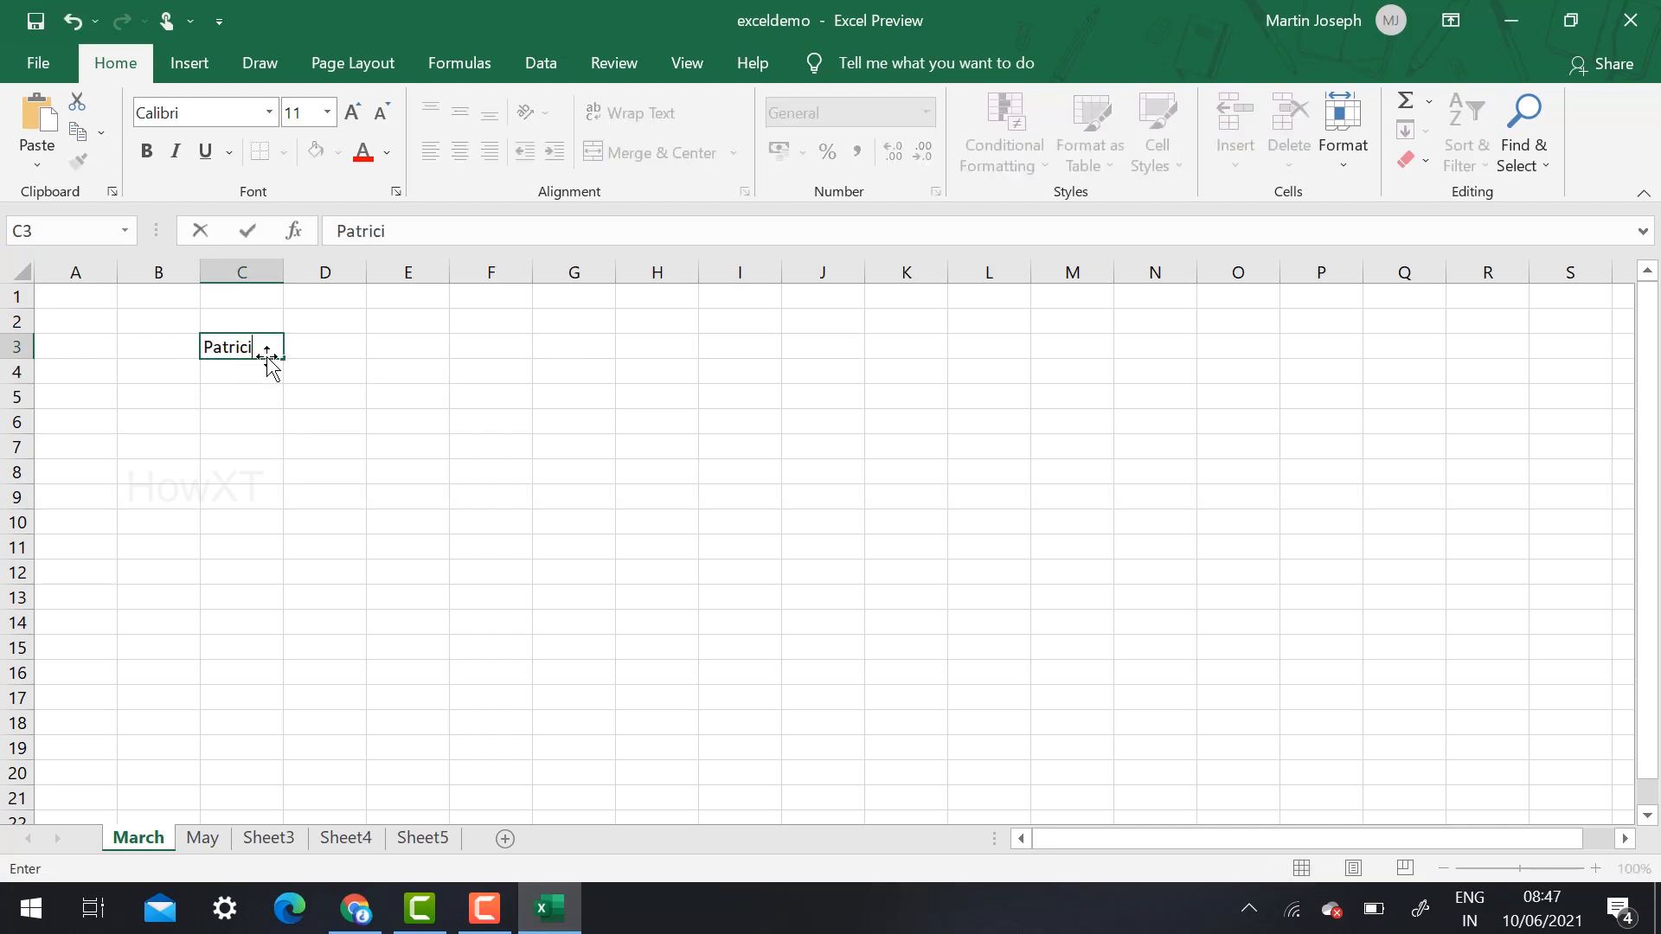
pyautogui.write('an College ')
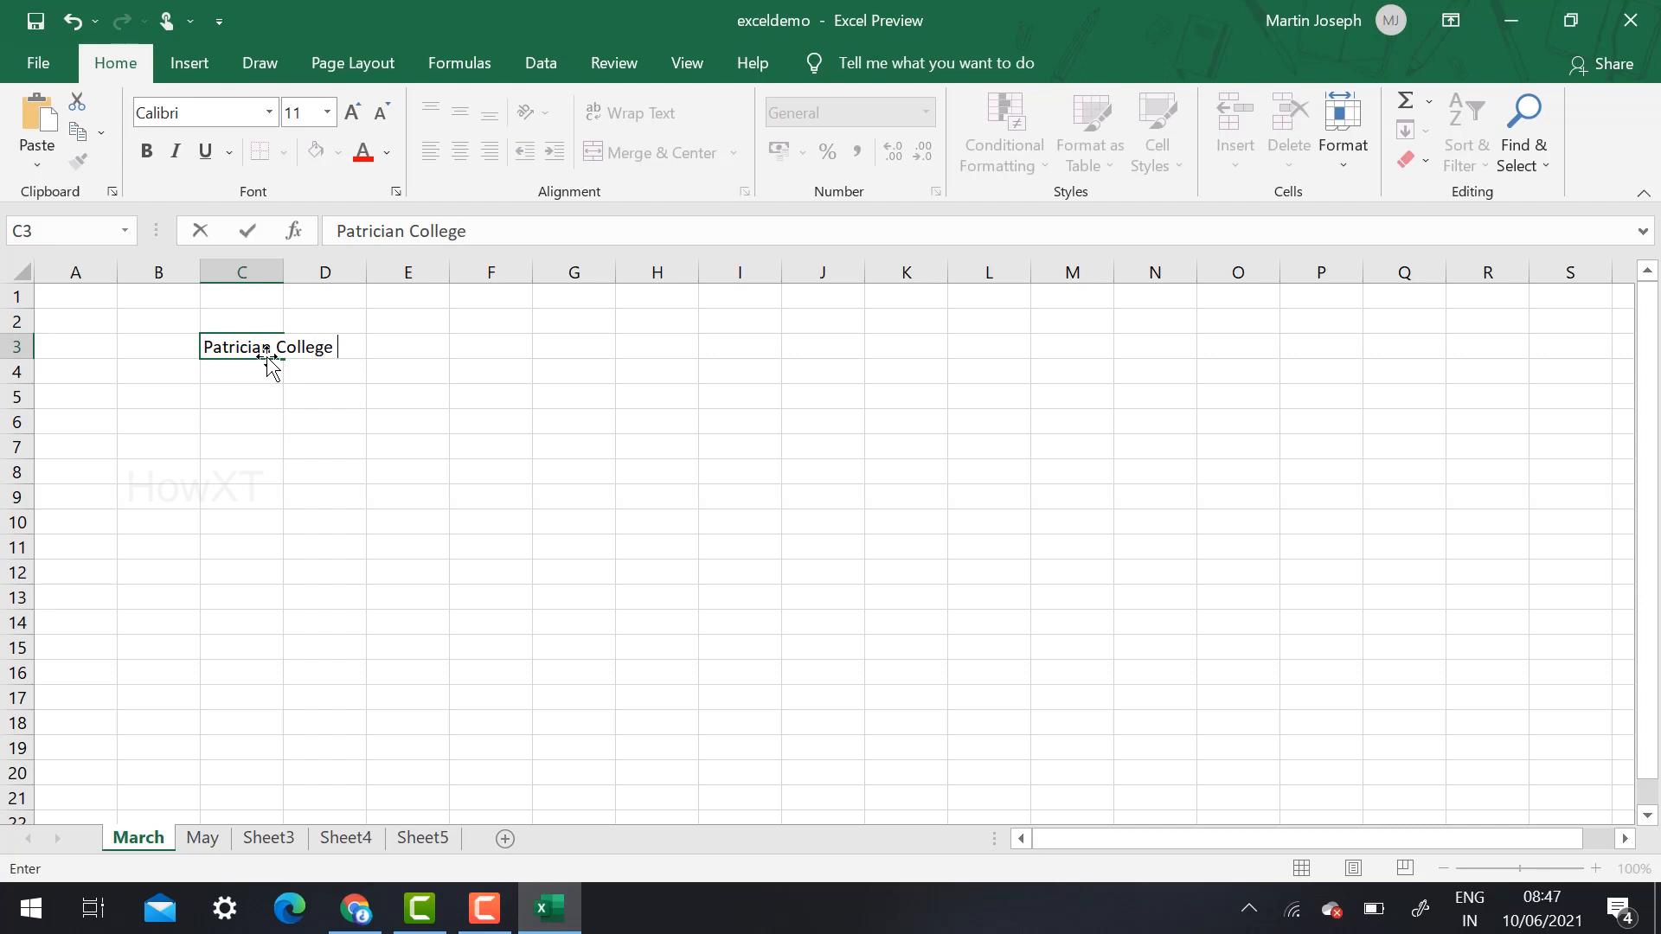
pyautogui.write('of ar')
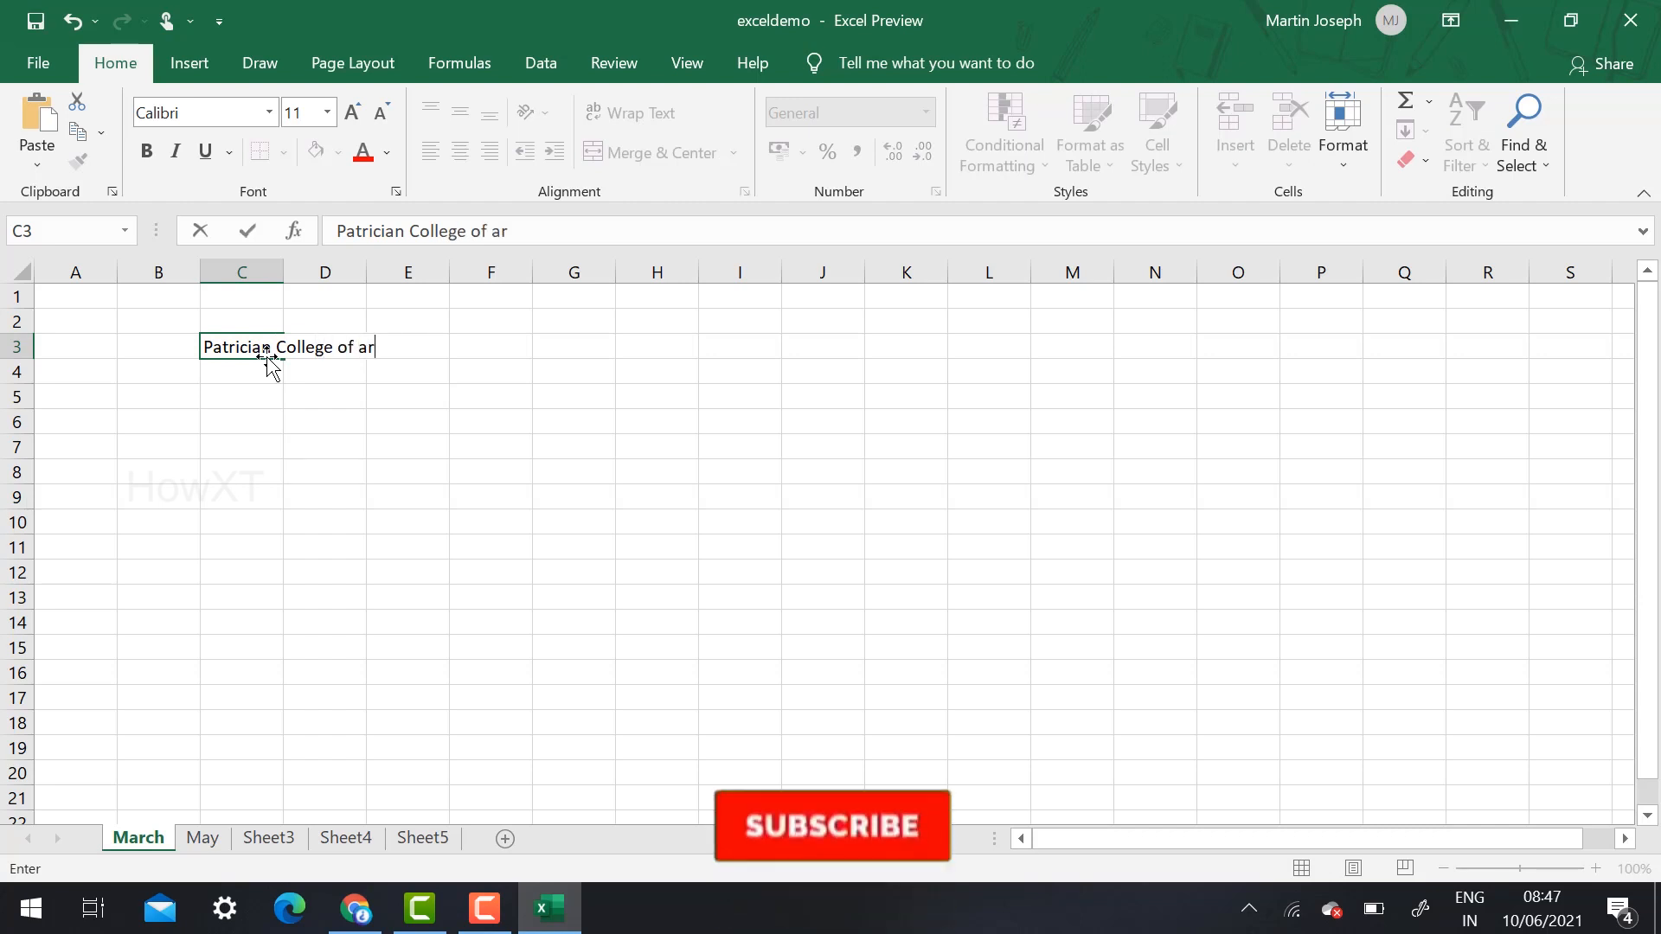
pyautogui.write('ts and ')
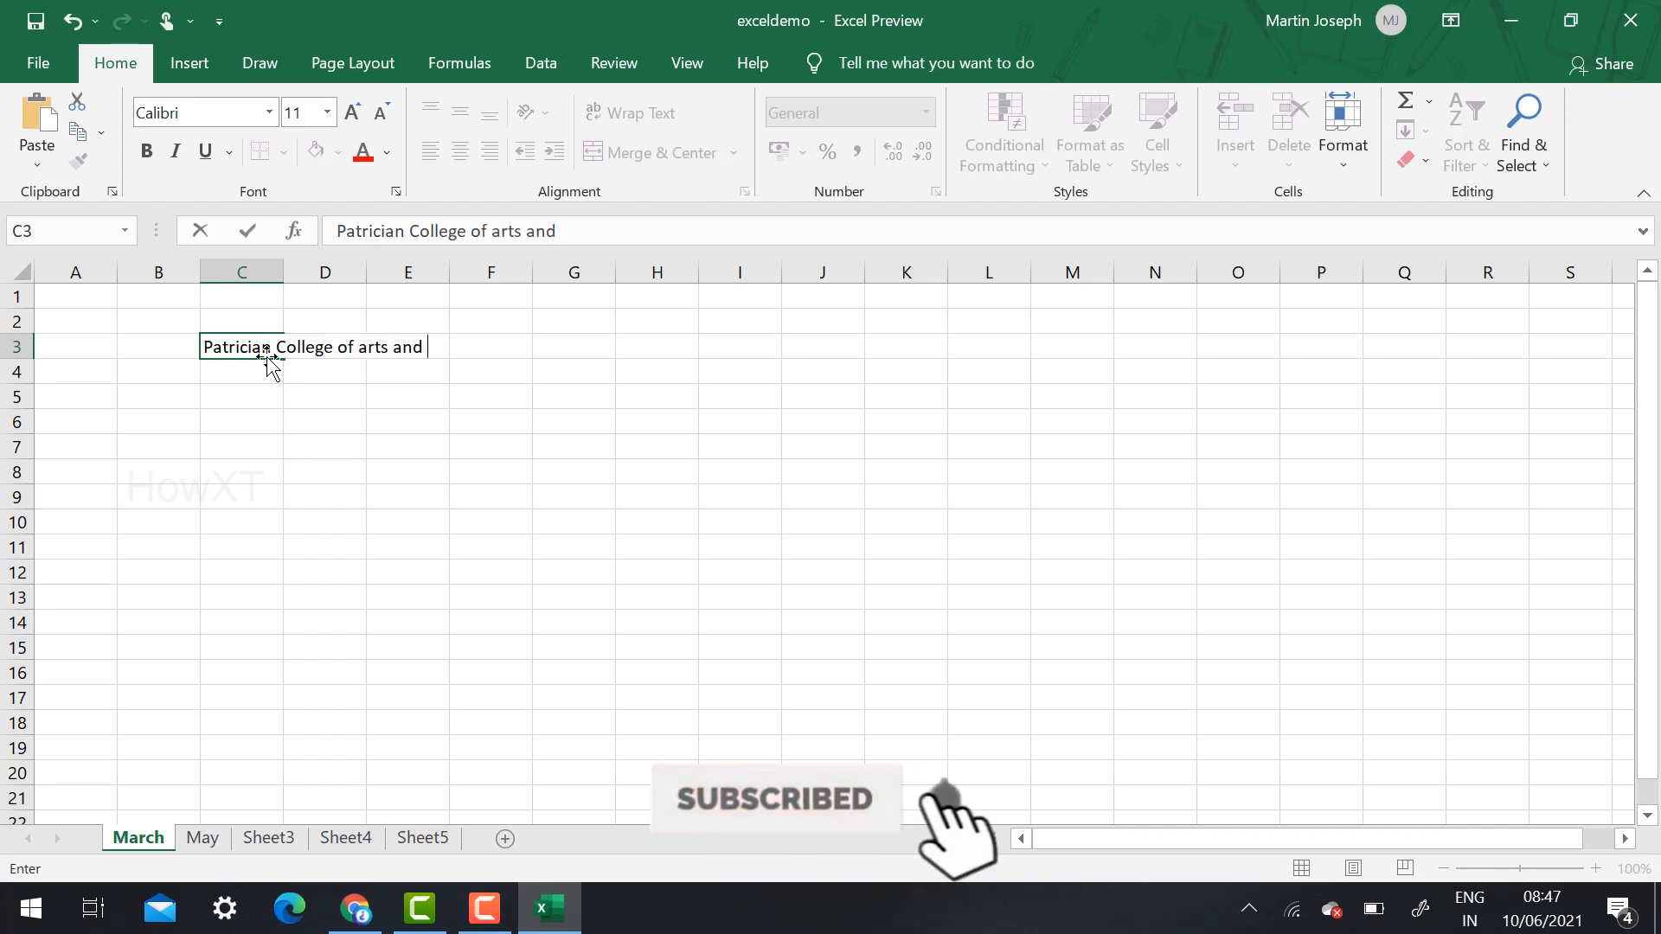
pyautogui.write('college')
pyautogui.press('Return')
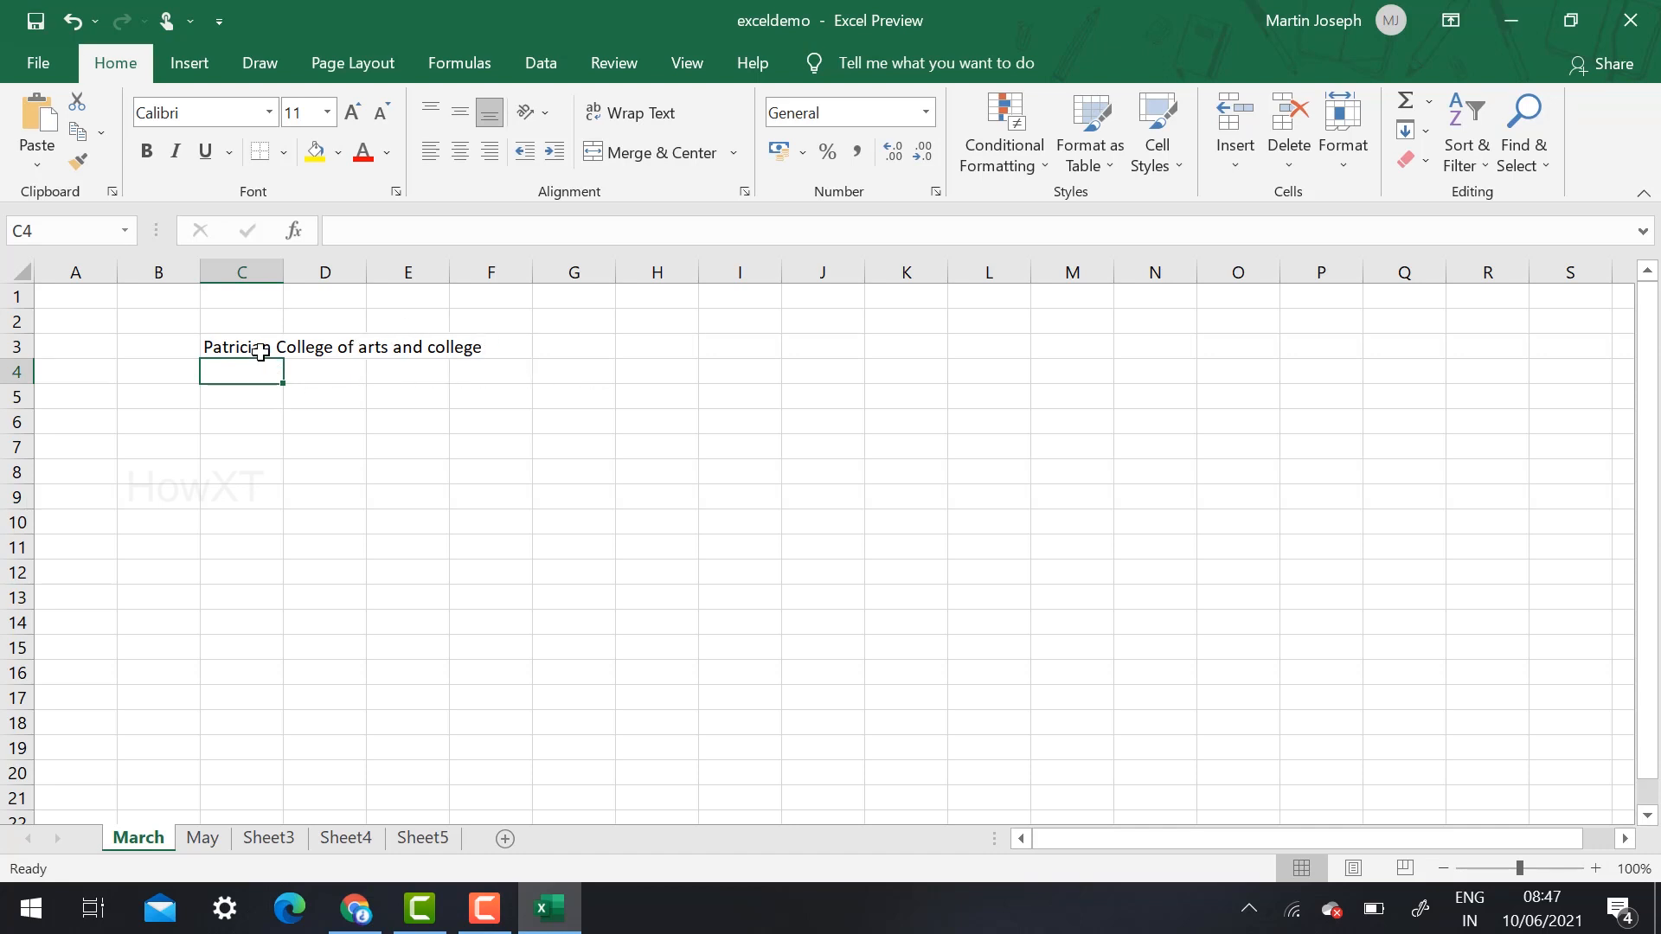
# Demonstrate Wrap Text on the college title across C3:F3, and undo the wrapping.
pyautogui.moveTo(251, 348); pyautogui.dragTo(494, 348)
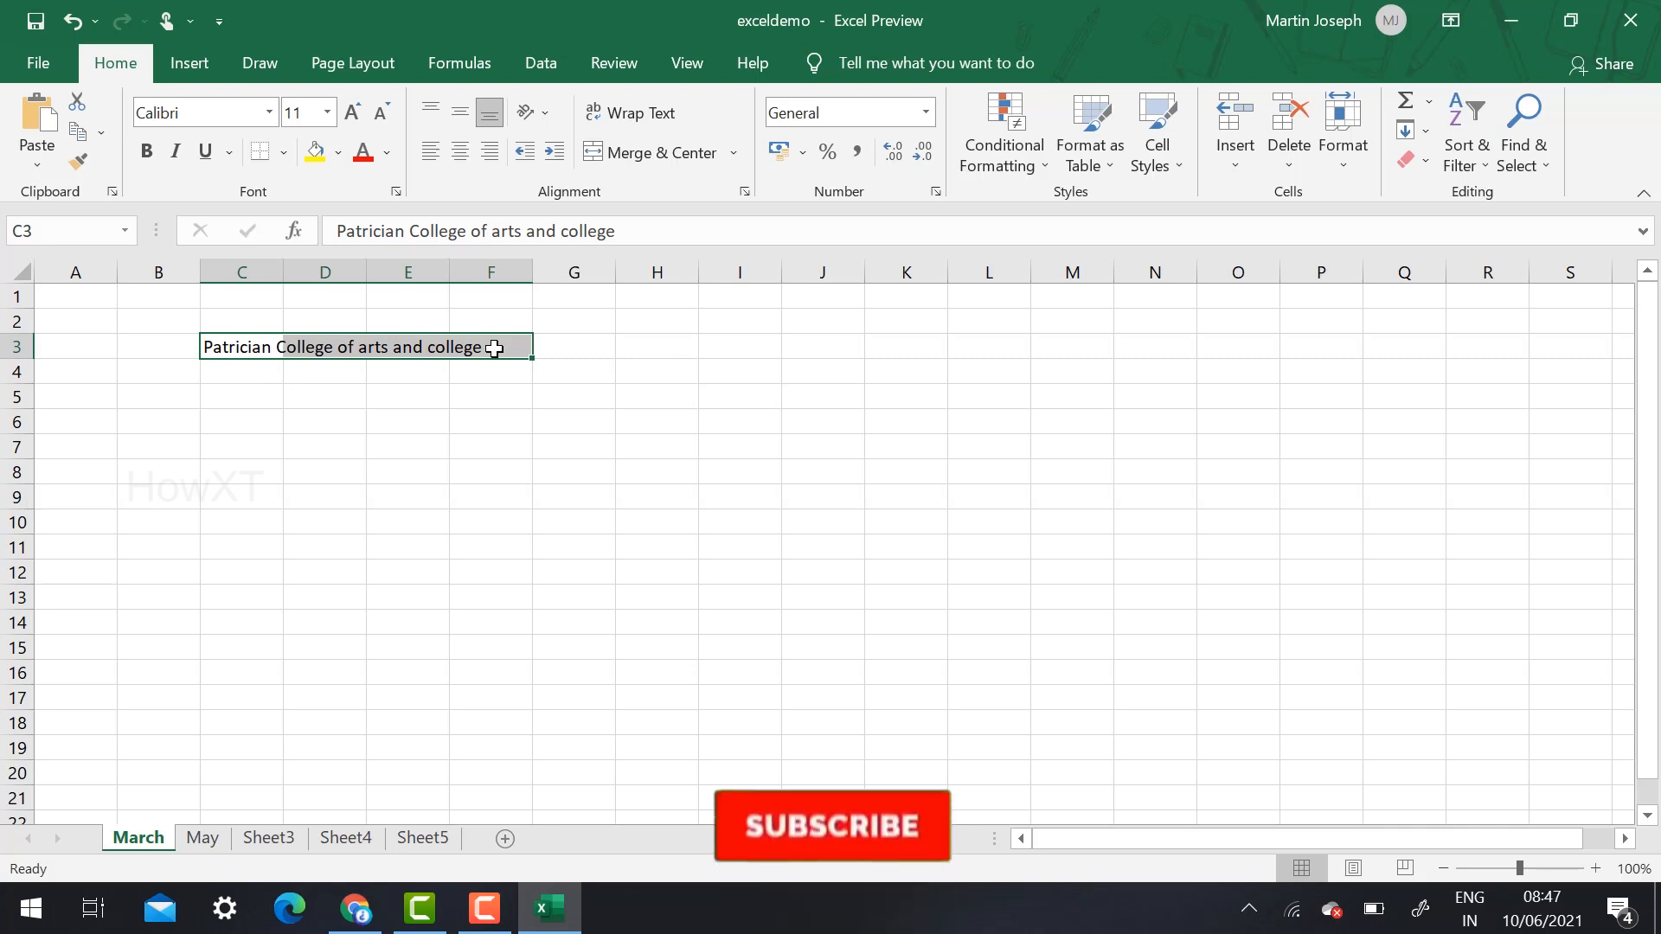
pyautogui.click(260, 472)
pyautogui.moveTo(228, 347); pyautogui.dragTo(512, 345)
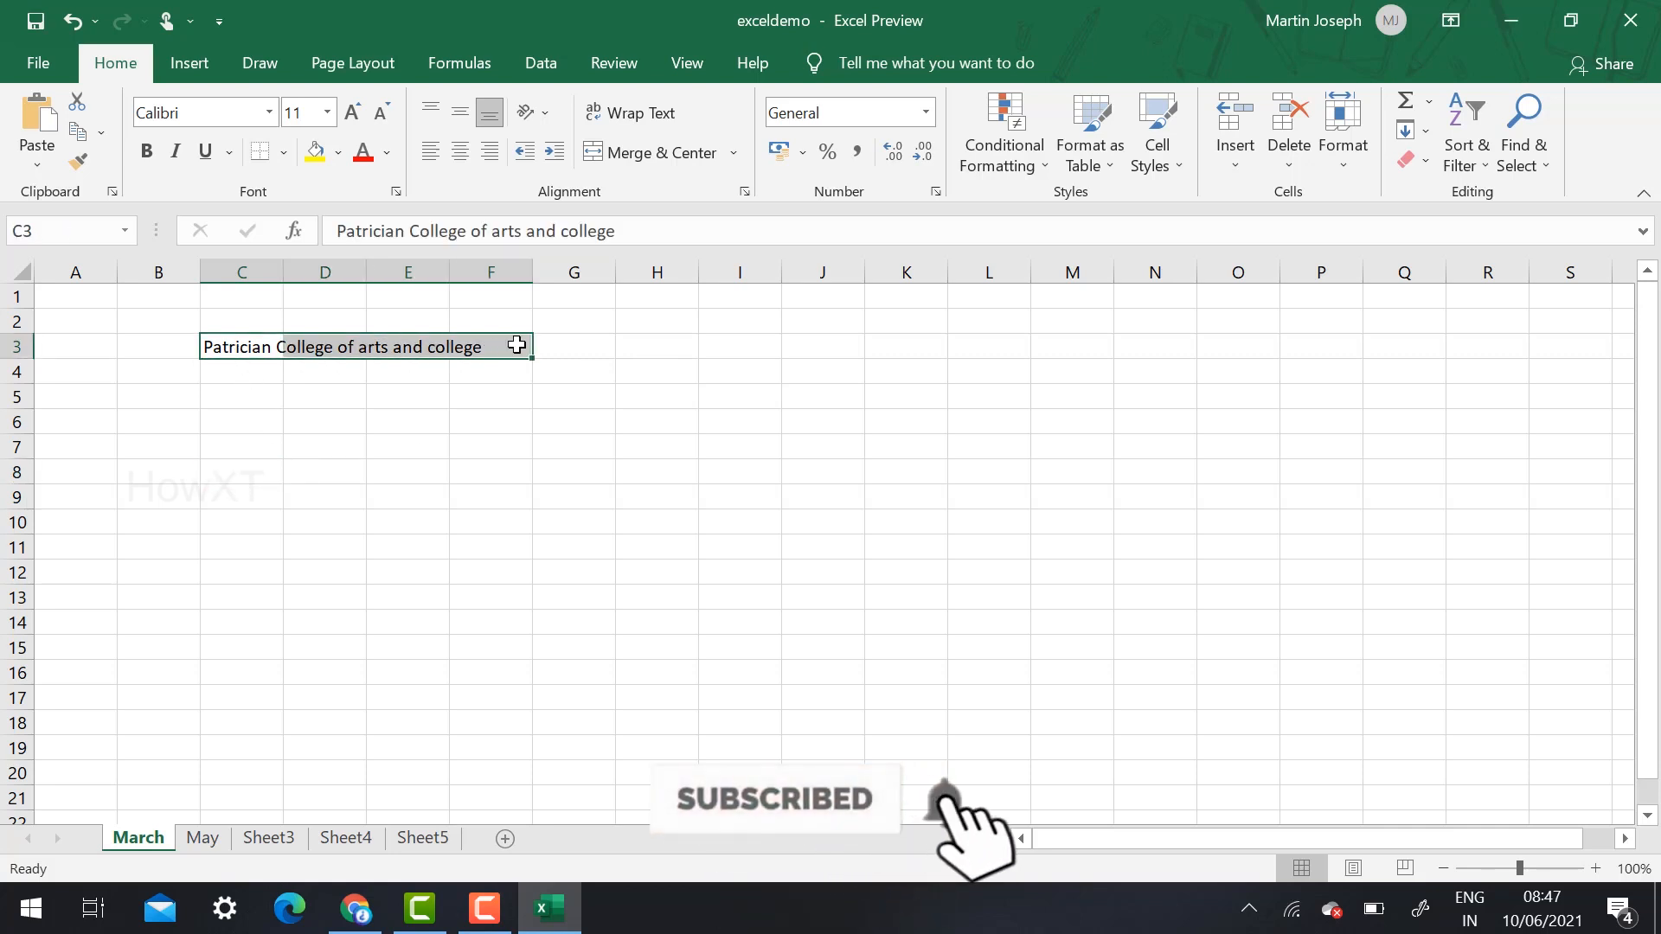
pyautogui.click(639, 112)
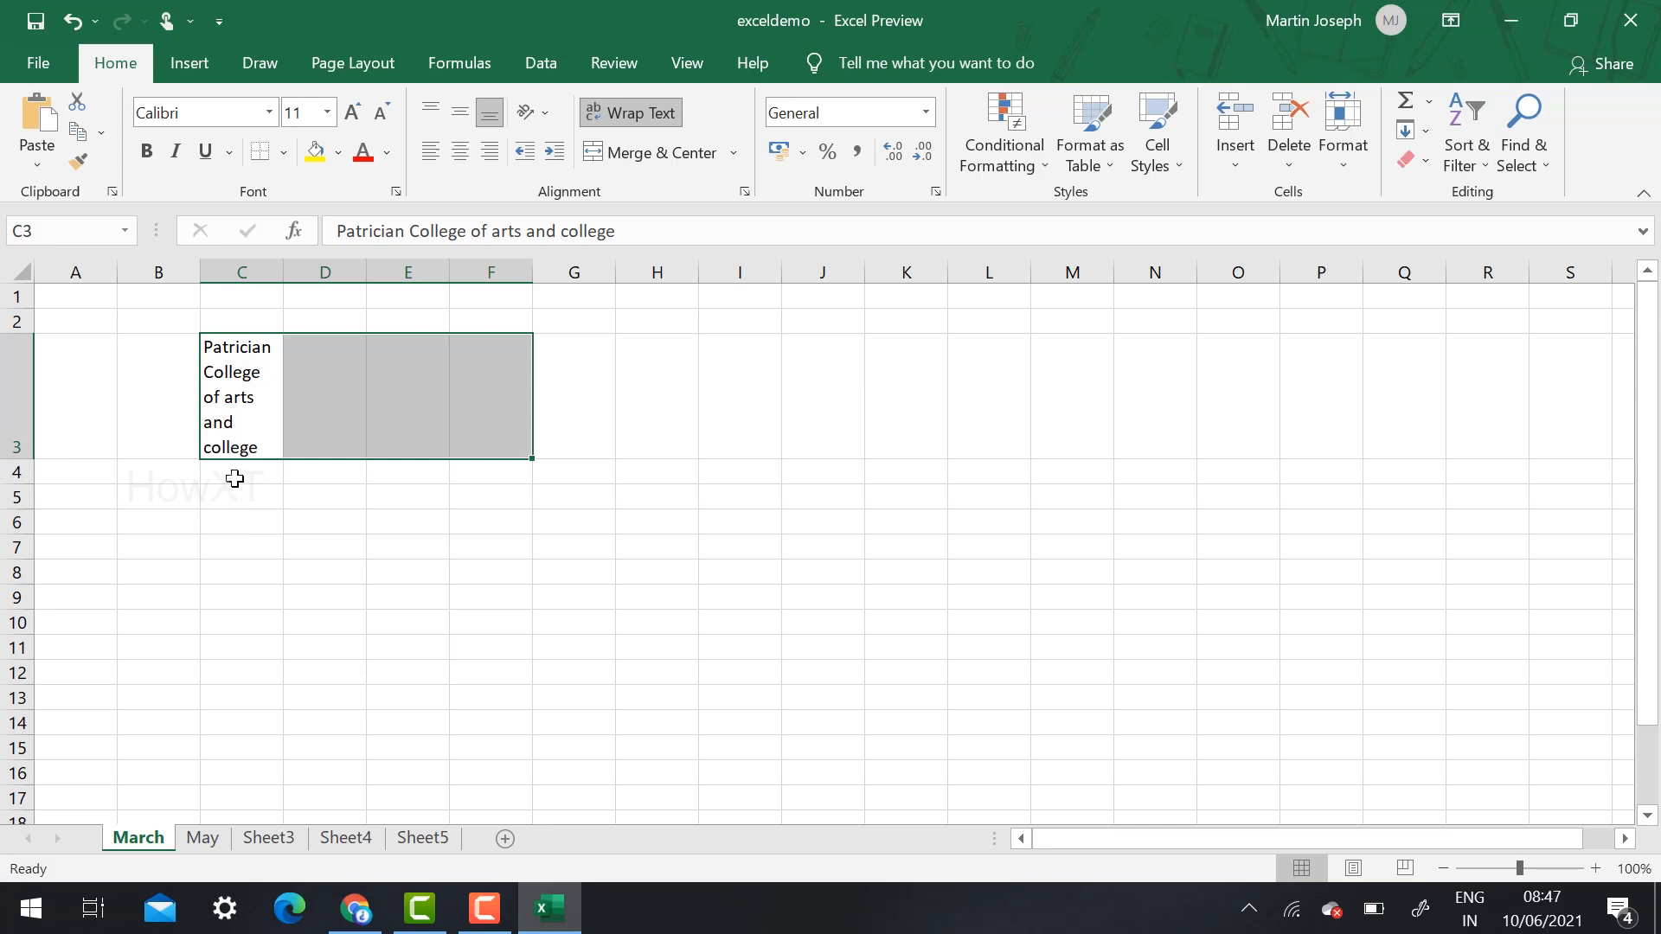
pyautogui.click(236, 543)
pyautogui.click(235, 390)
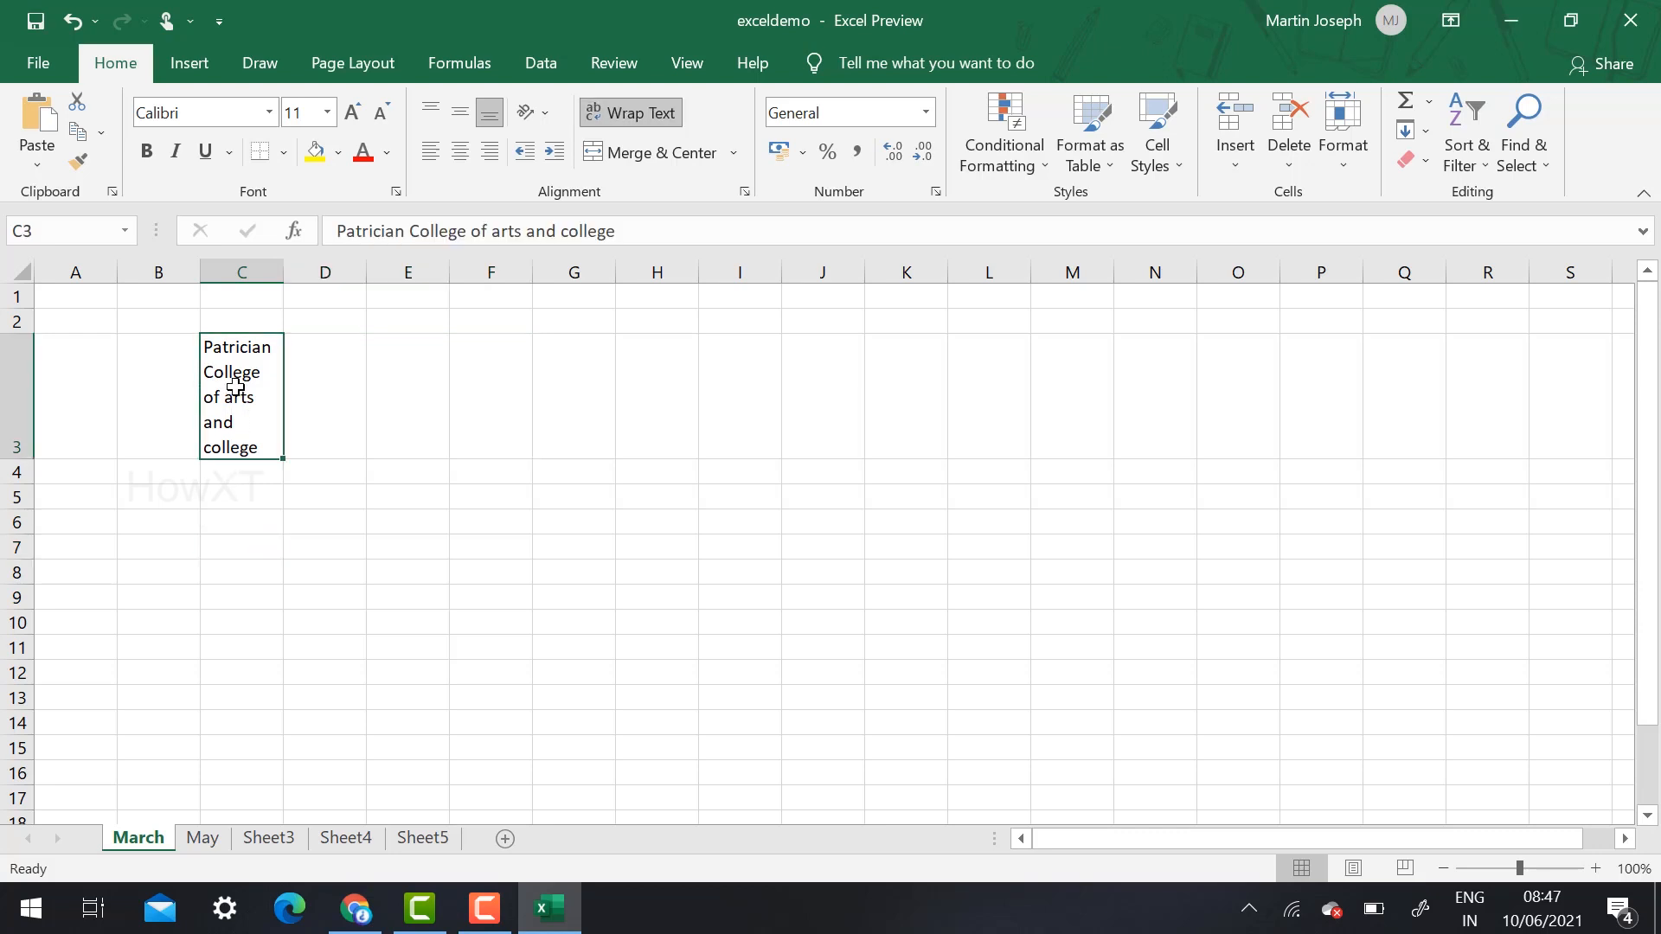
pyautogui.hotkey('ctrl', 'z')
# Merge and center the college title across cells C3 to F3.
pyautogui.click(227, 491)
pyautogui.click(244, 346)
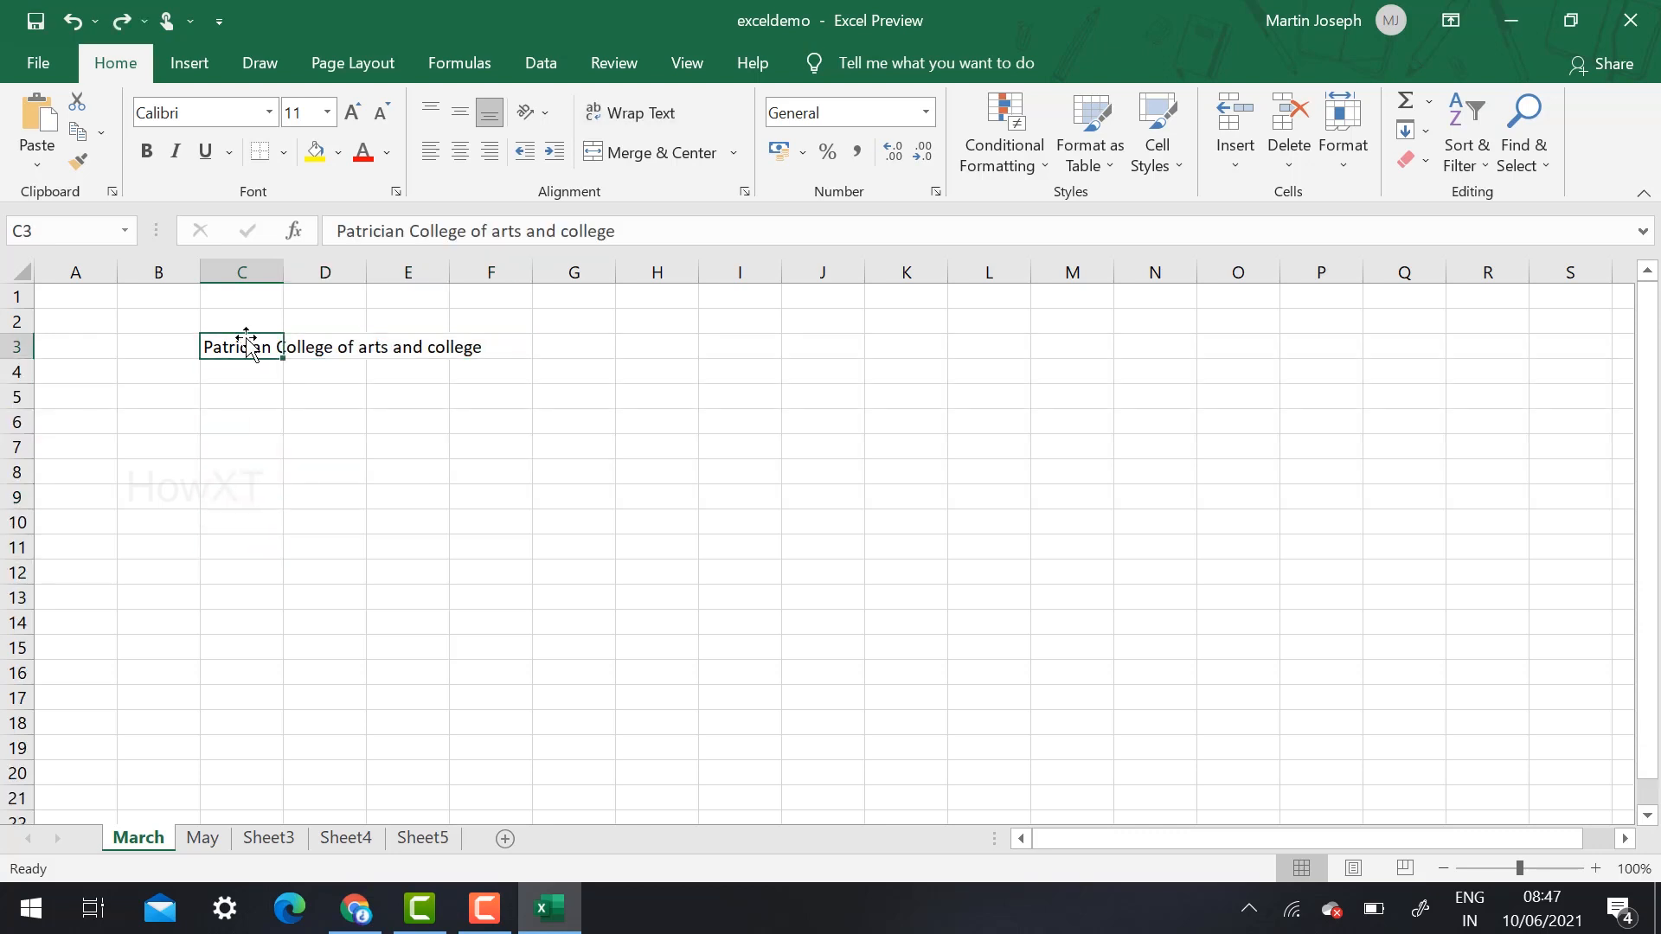
pyautogui.moveTo(239, 344); pyautogui.dragTo(493, 344)
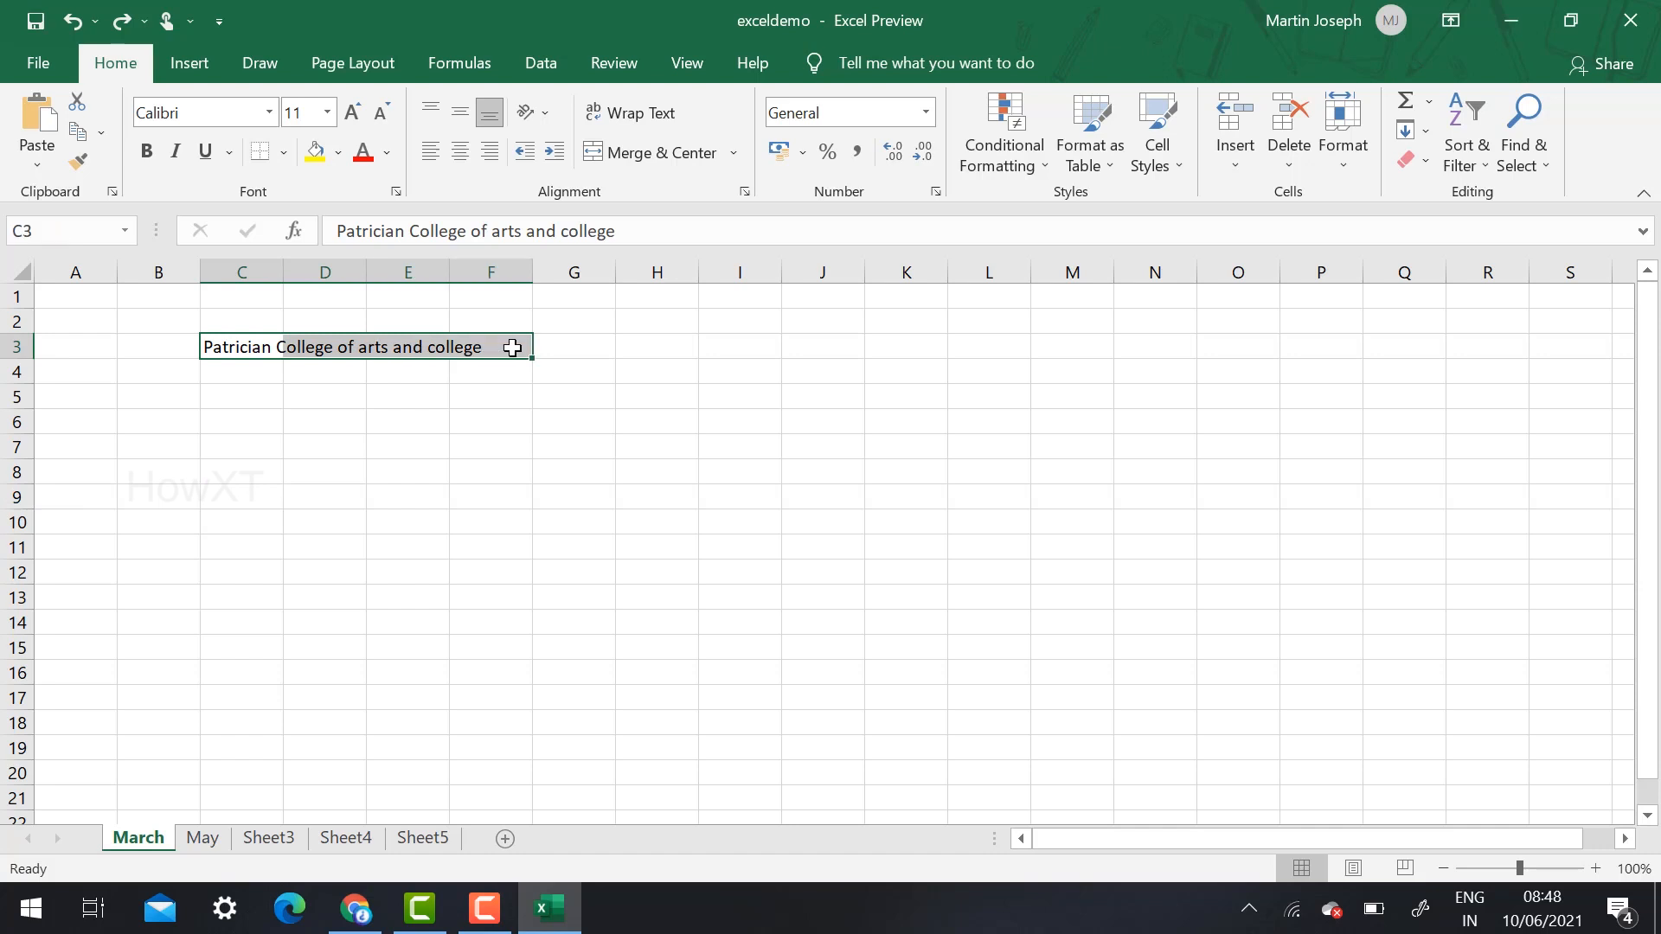
pyautogui.click(645, 155)
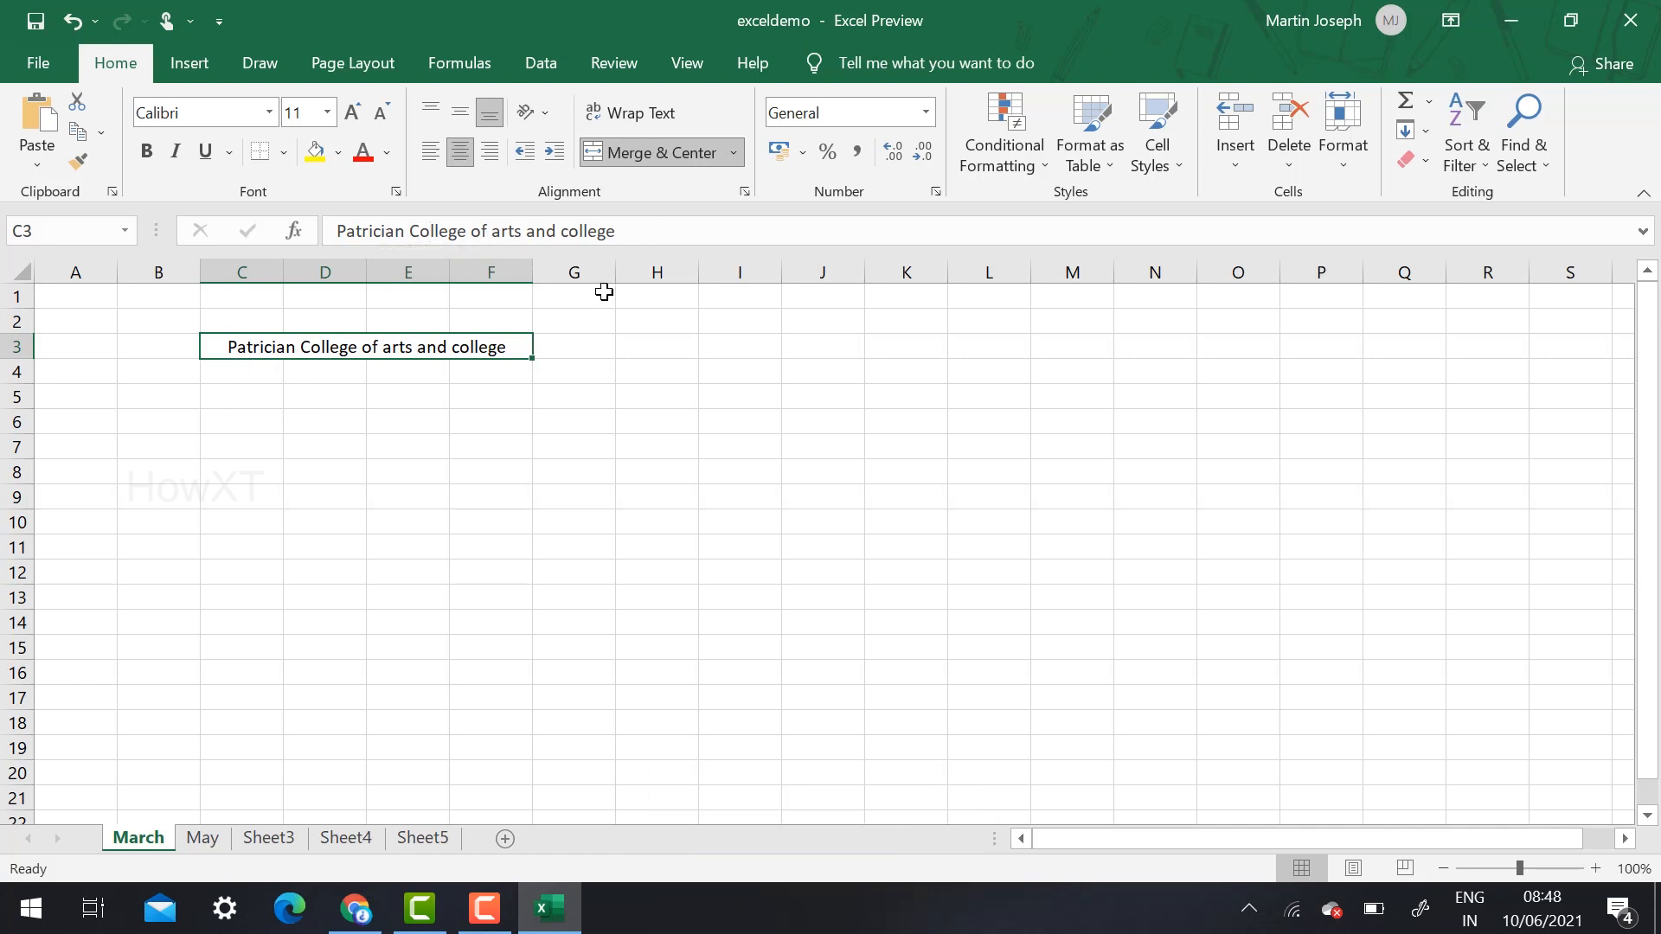
pyautogui.click(429, 424)
# Enter "Mark sheet for 2021" in cell I6, and merge and center it across cells H6 to K6.
pyautogui.click(732, 421)
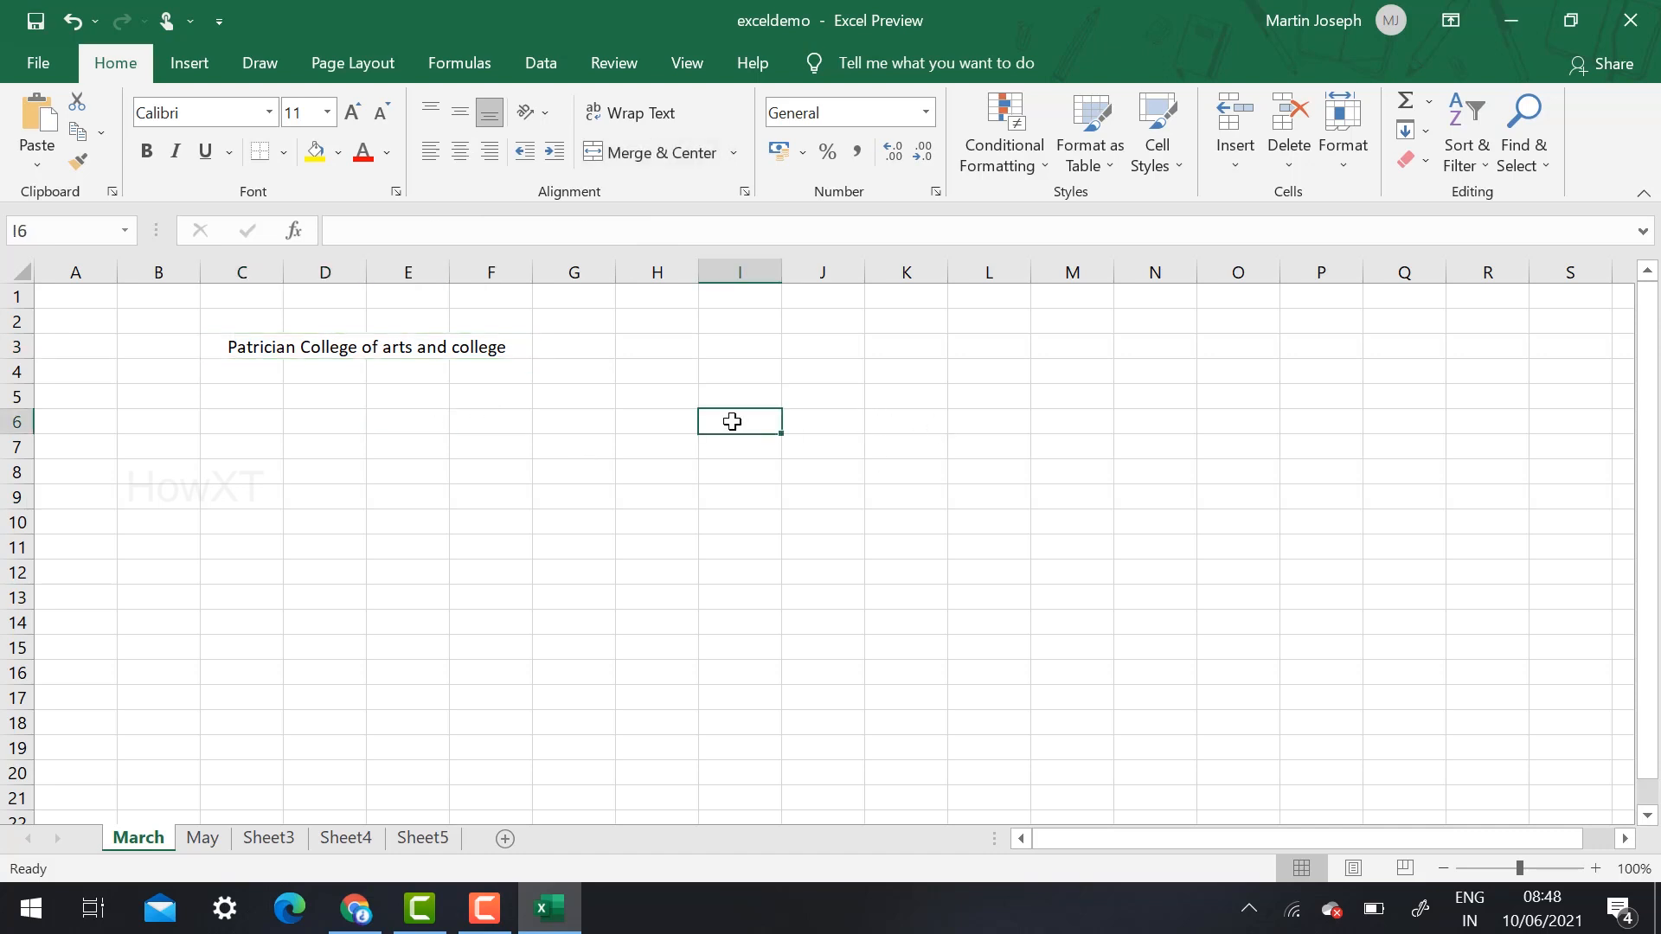
pyautogui.write('Ma')
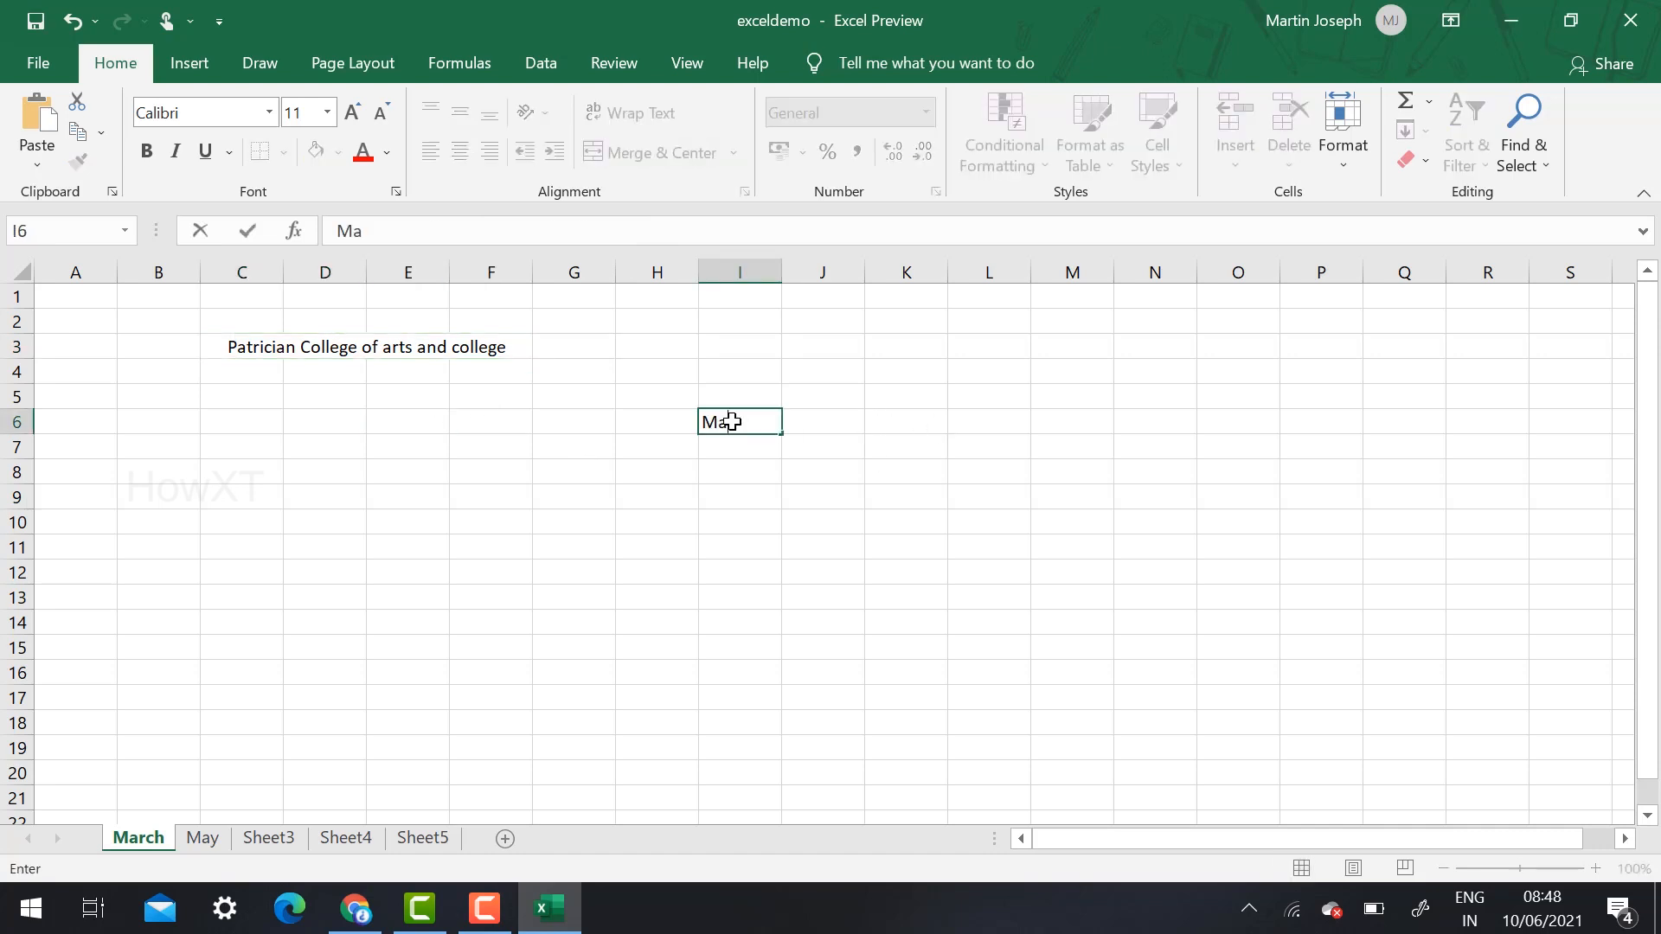
pyautogui.write('rk sheet for 2021')
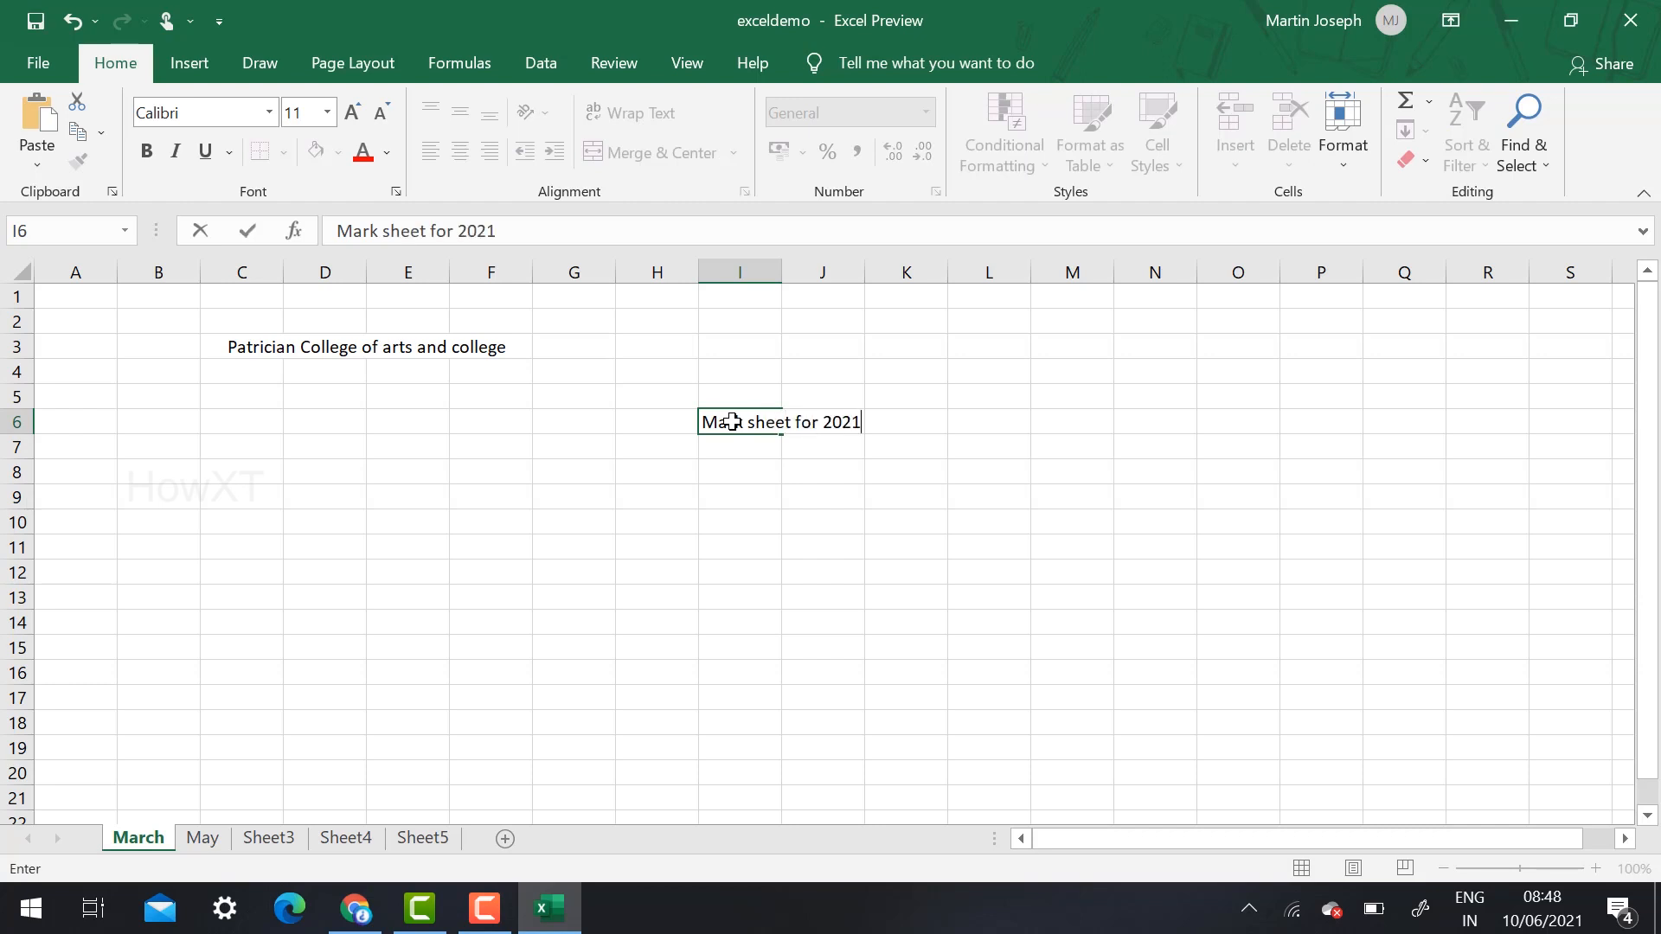
pyautogui.click(760, 520)
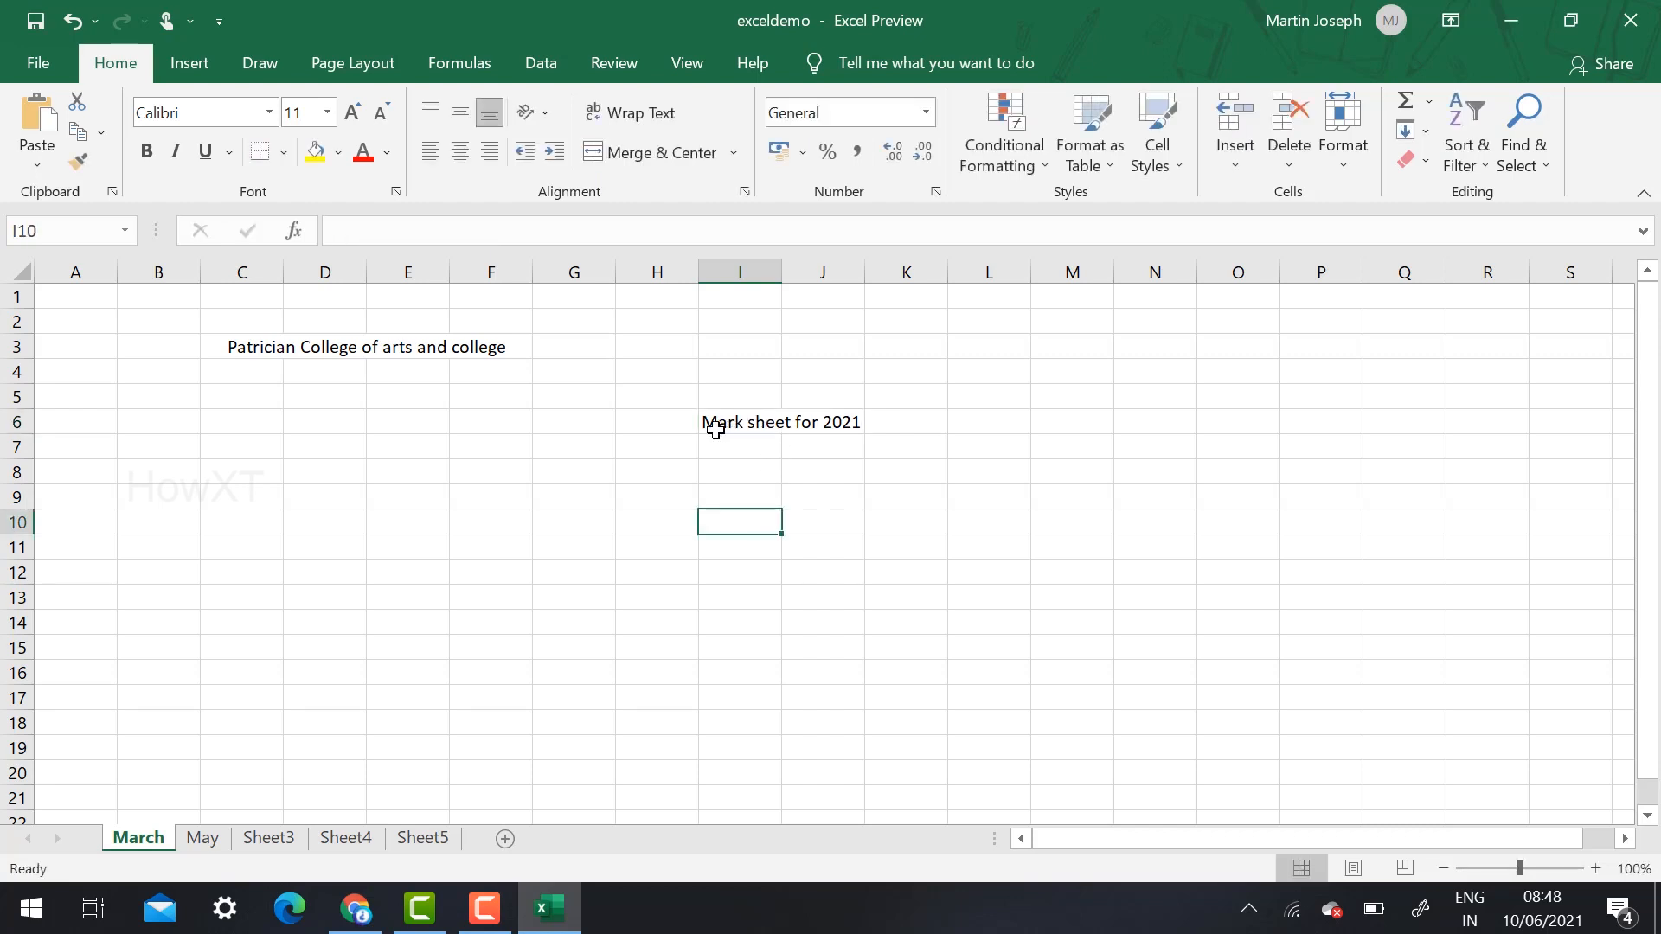
pyautogui.moveTo(663, 423); pyautogui.dragTo(939, 415)
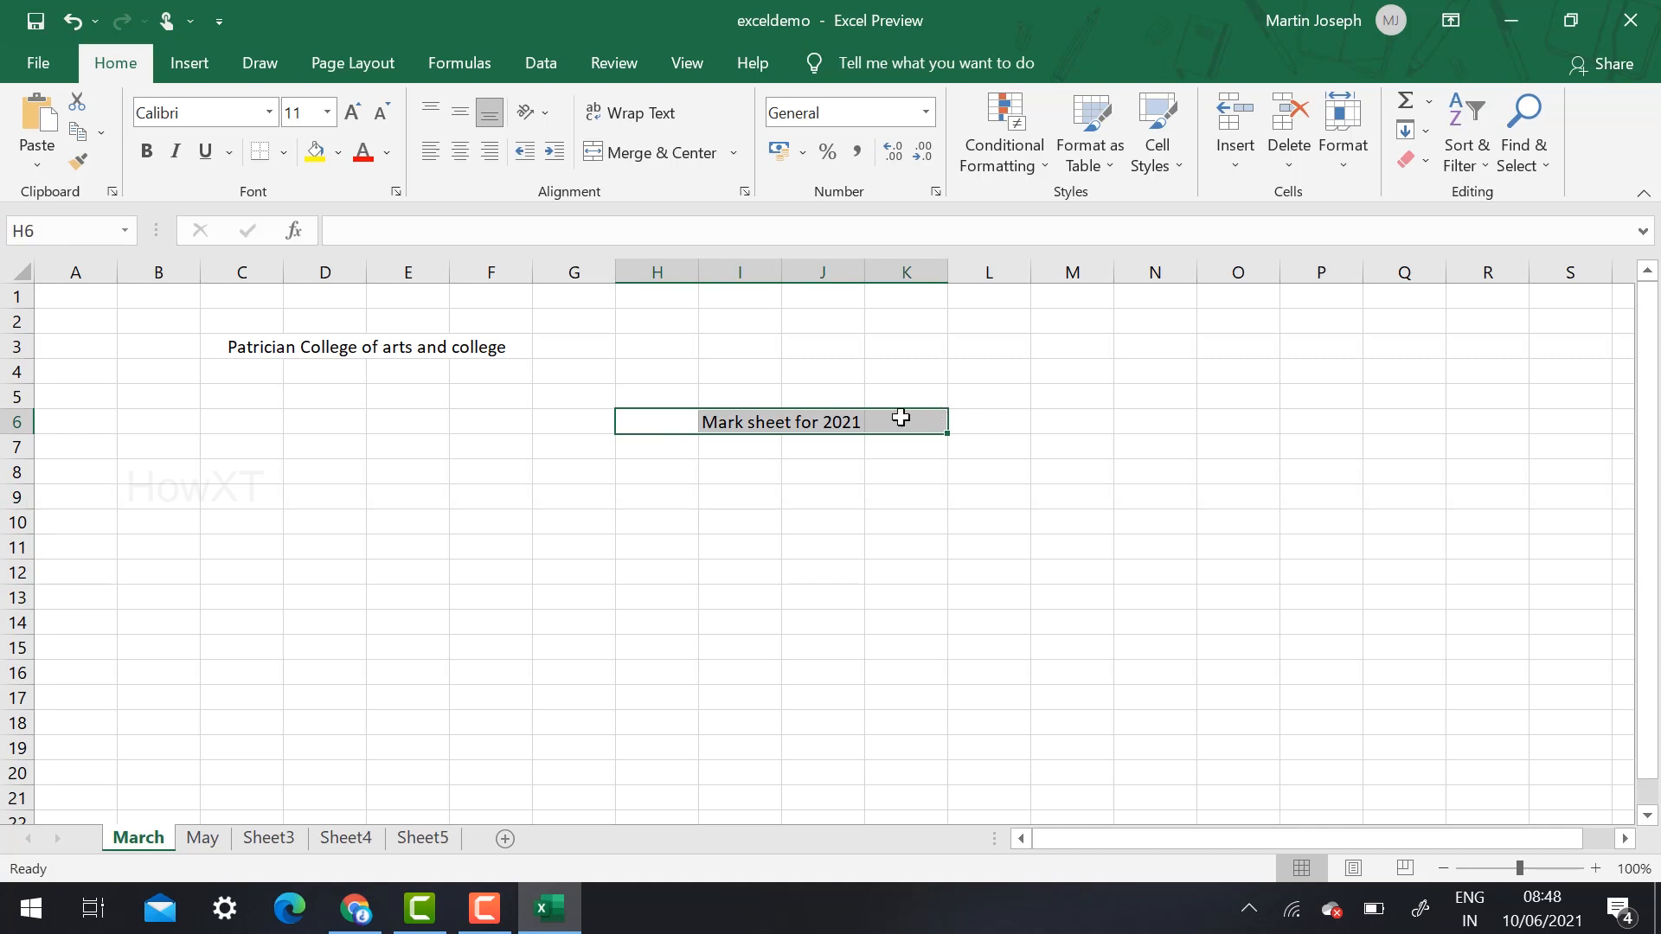
pyautogui.click(649, 159)
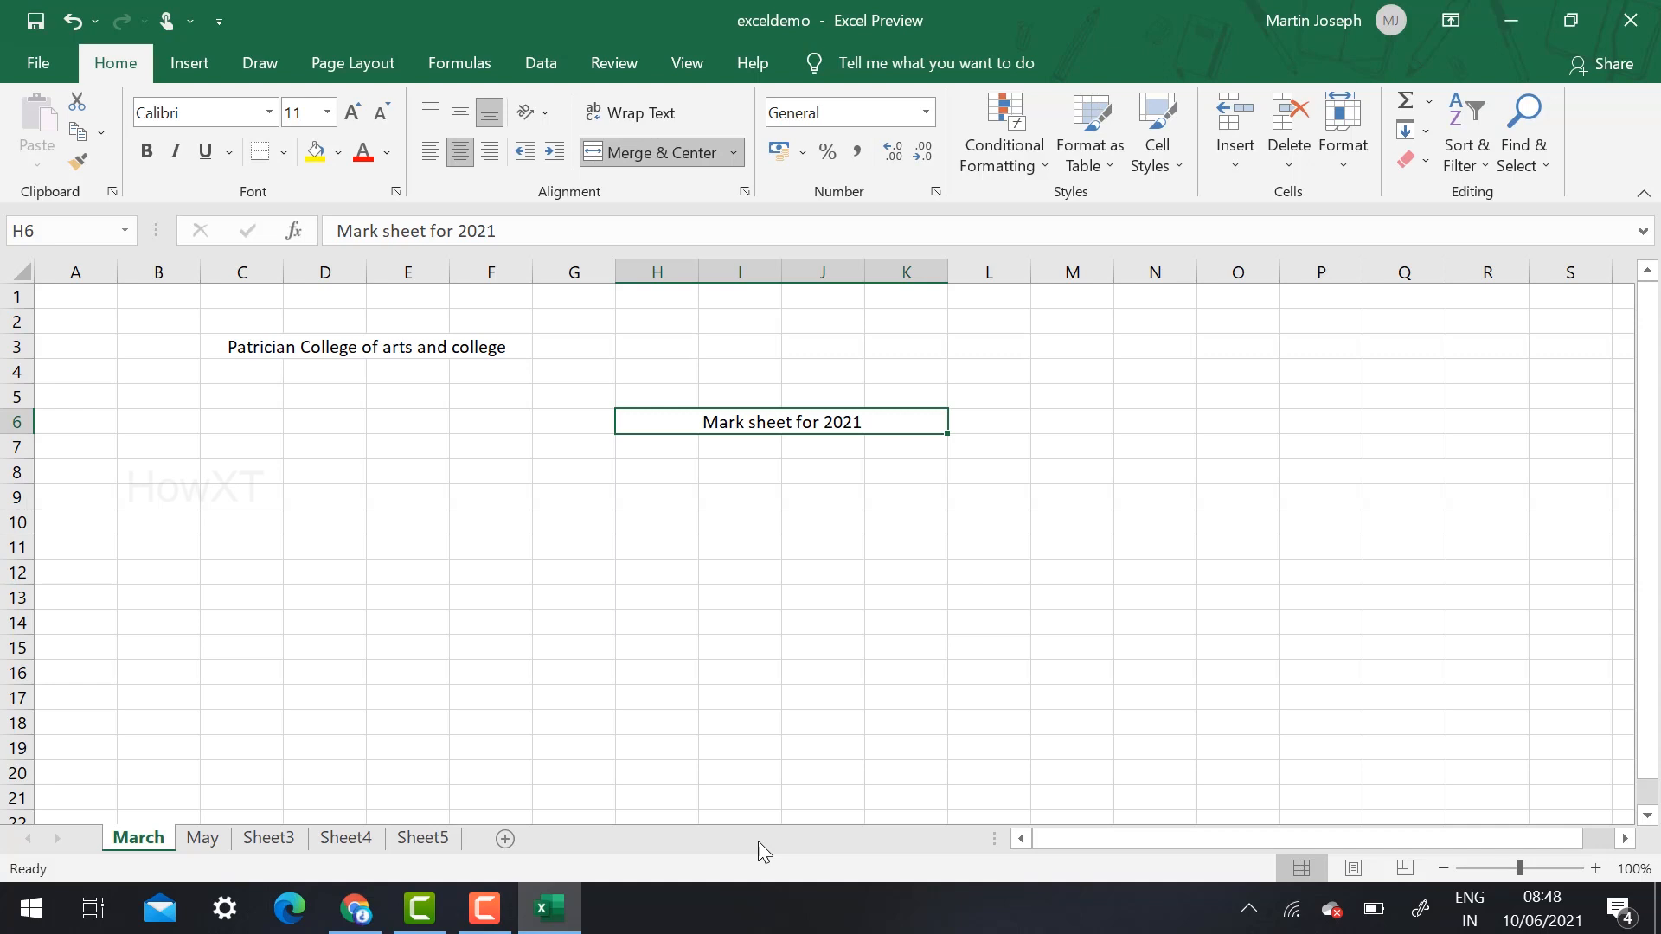
# Enter the number 1 in cell D10 of the March sheet.
pyautogui.click(351, 527)
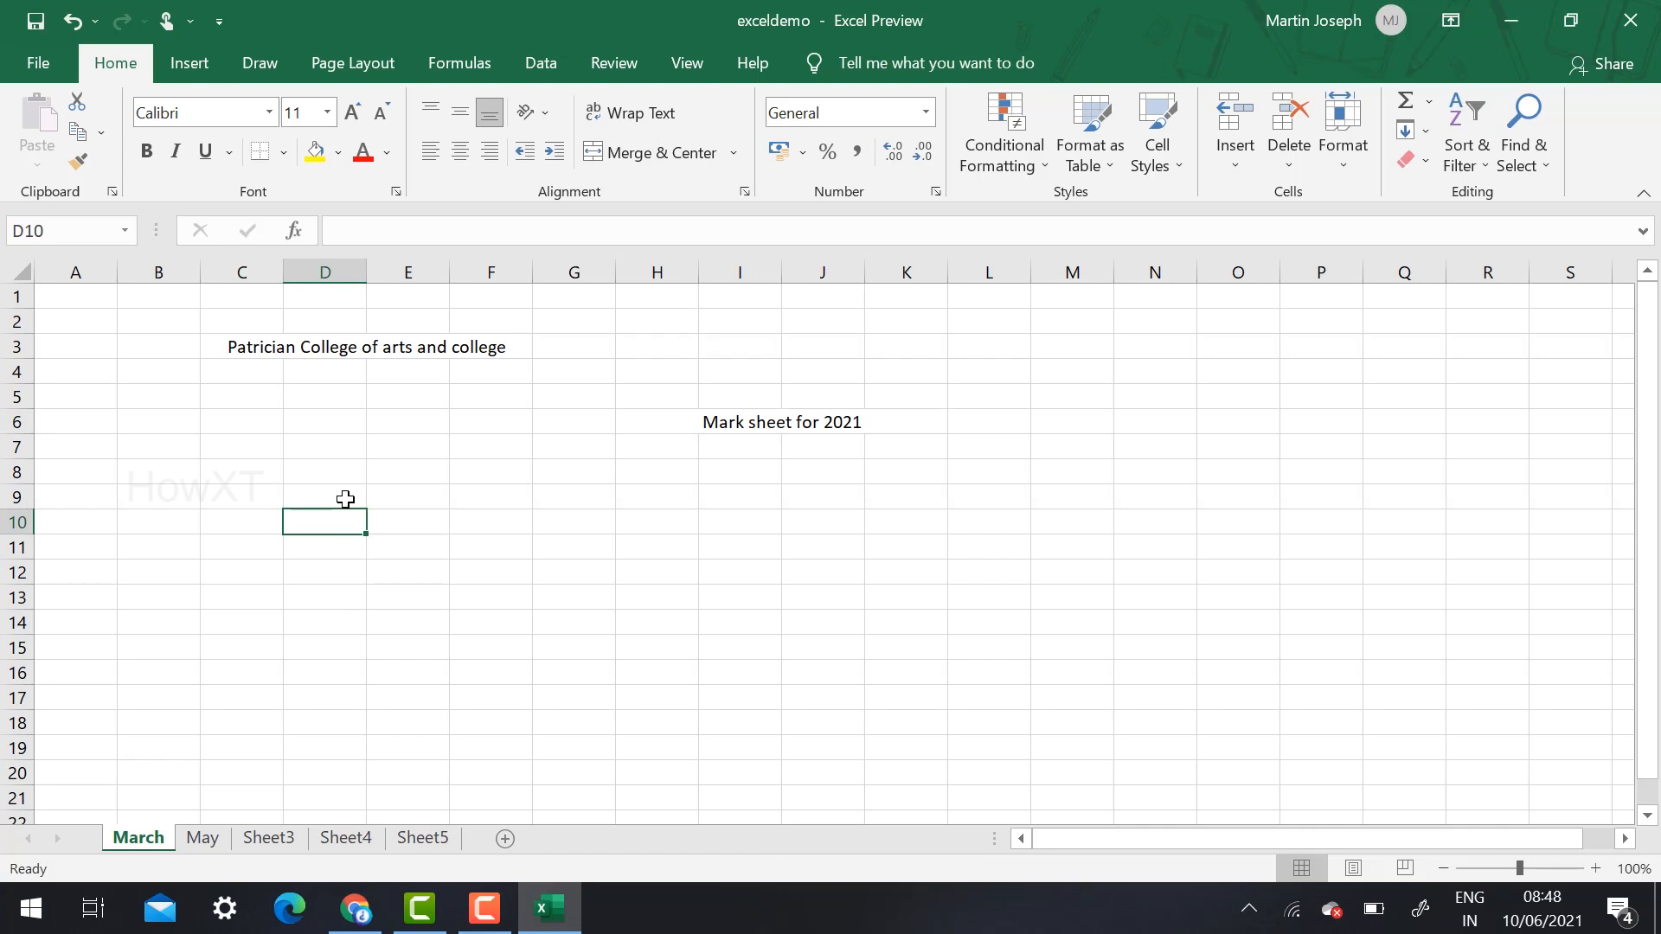
pyautogui.write('1')
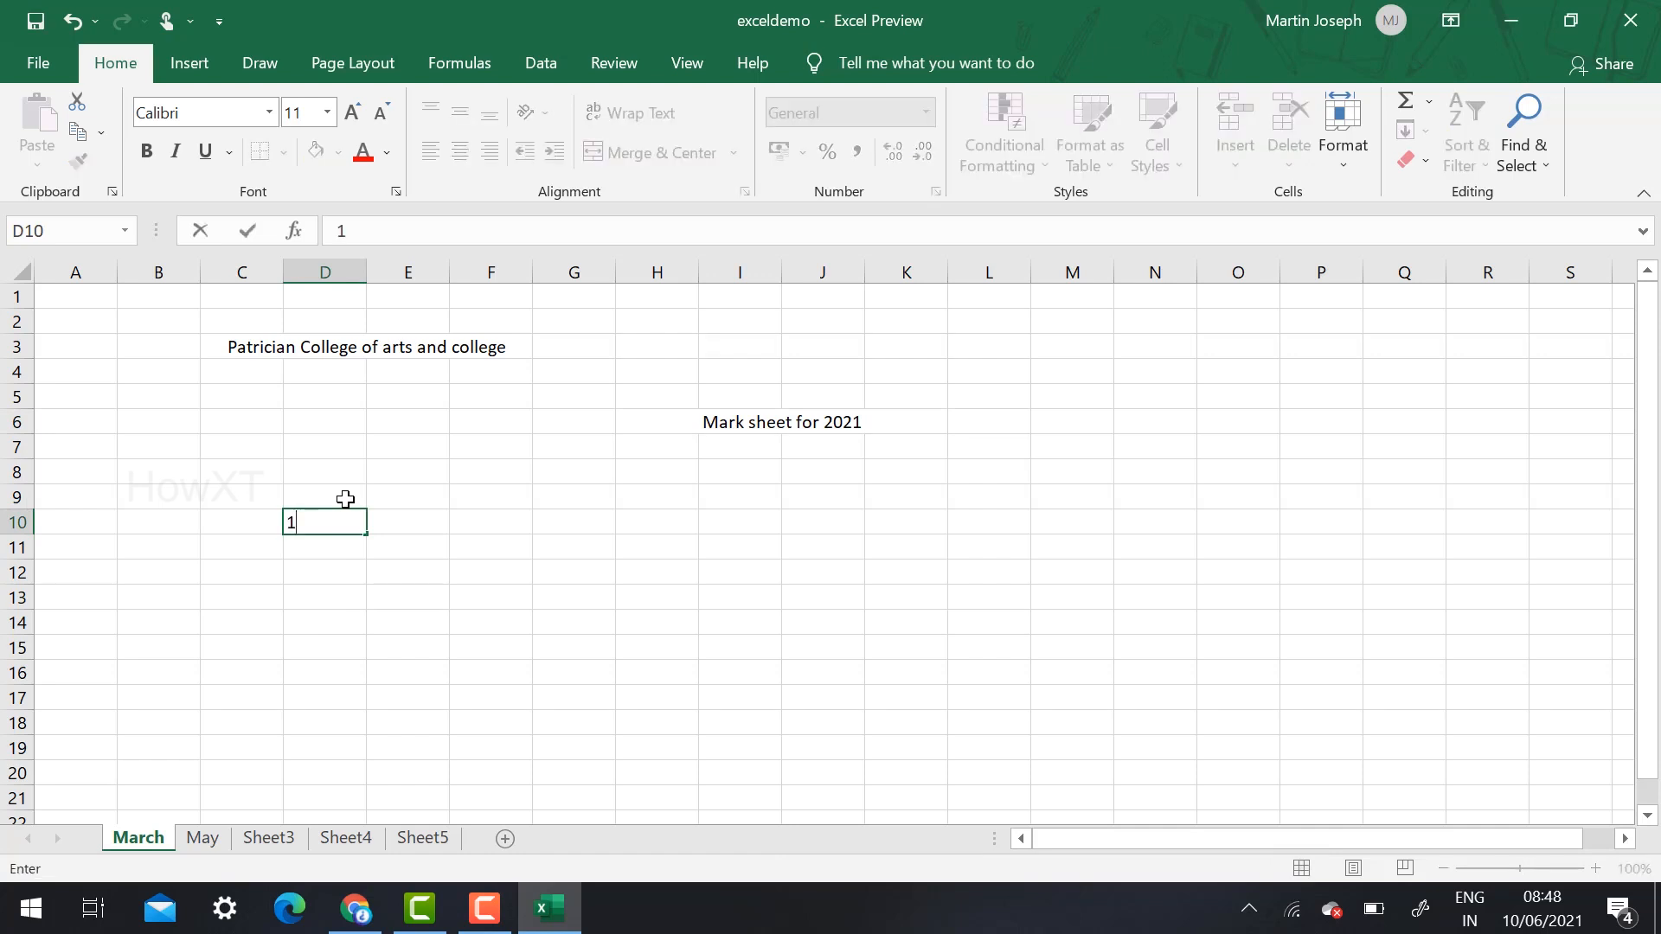
pyautogui.click(336, 548)
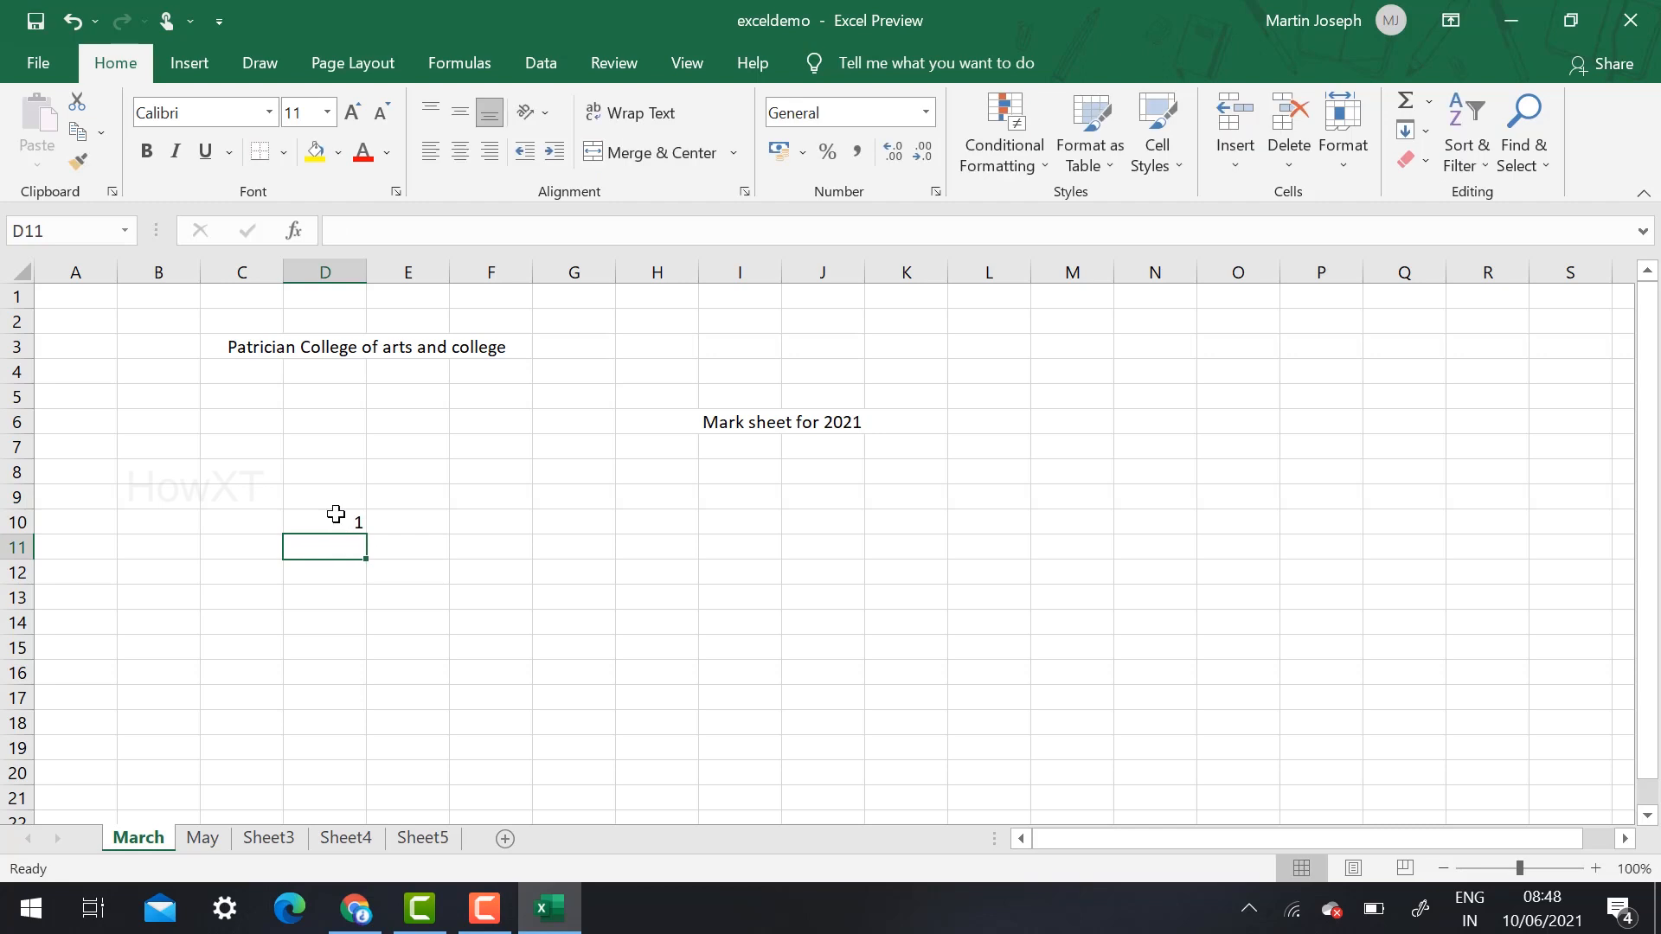
# Move the 1 from D10 to E10 and fill it down to E18 as a series with Fill Series.
pyautogui.click(336, 514)
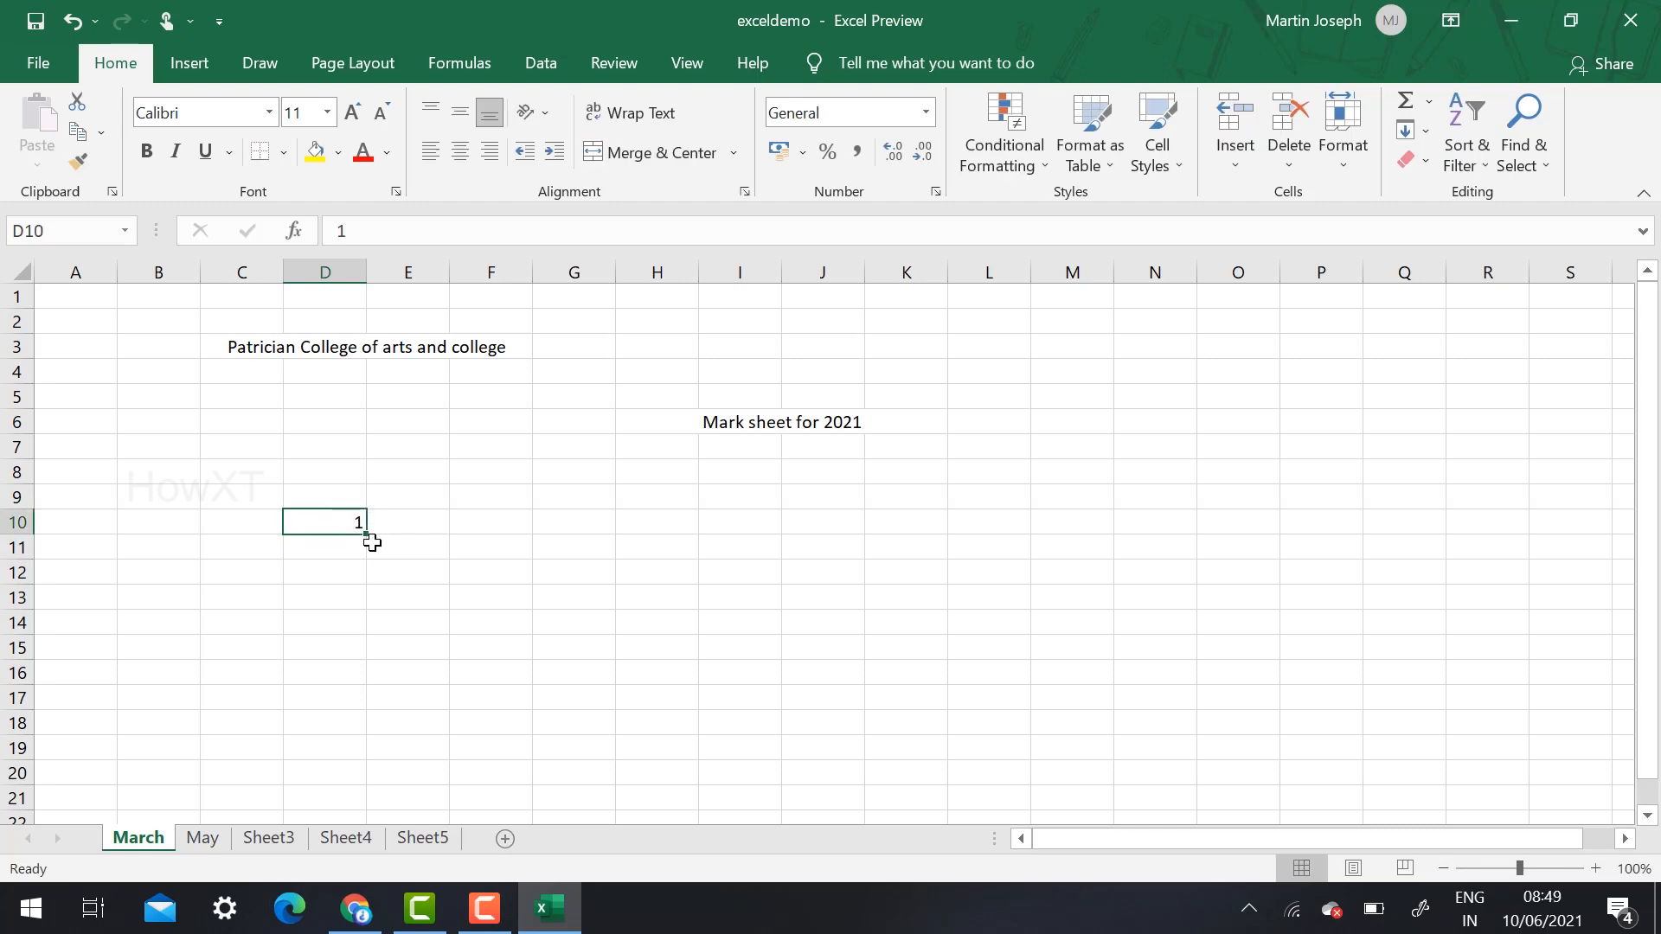
pyautogui.keyDown('ctrl'); pyautogui.scroll(6, 359, 536); pyautogui.keyUp('ctrl')
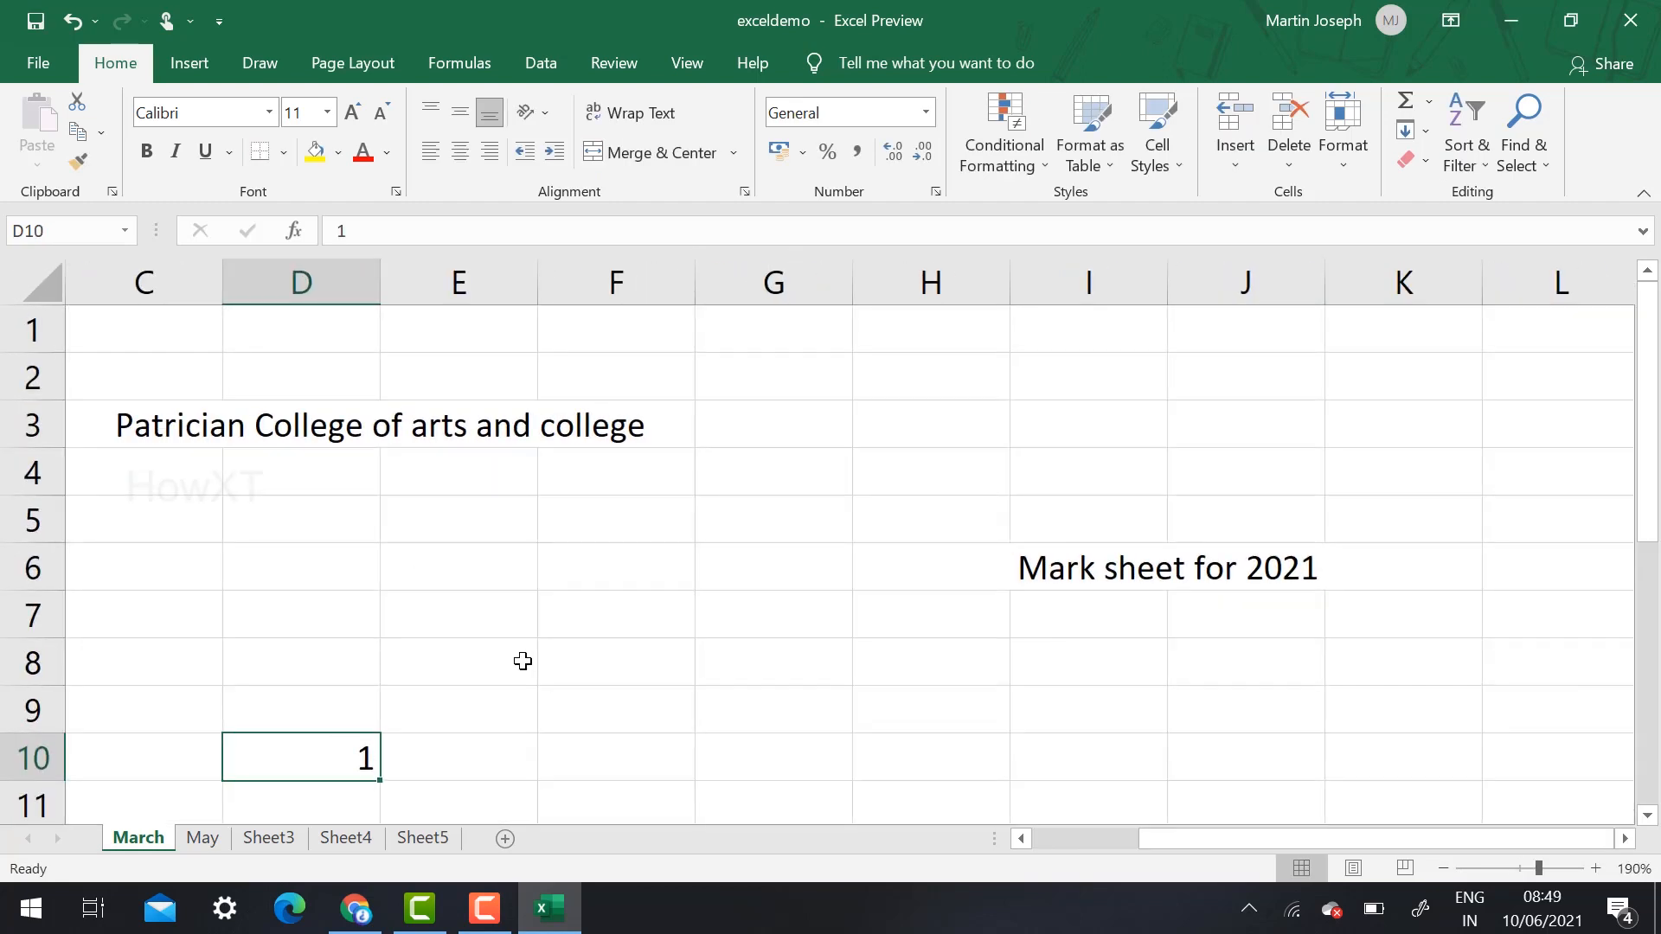
pyautogui.scroll(-3, 522, 660)
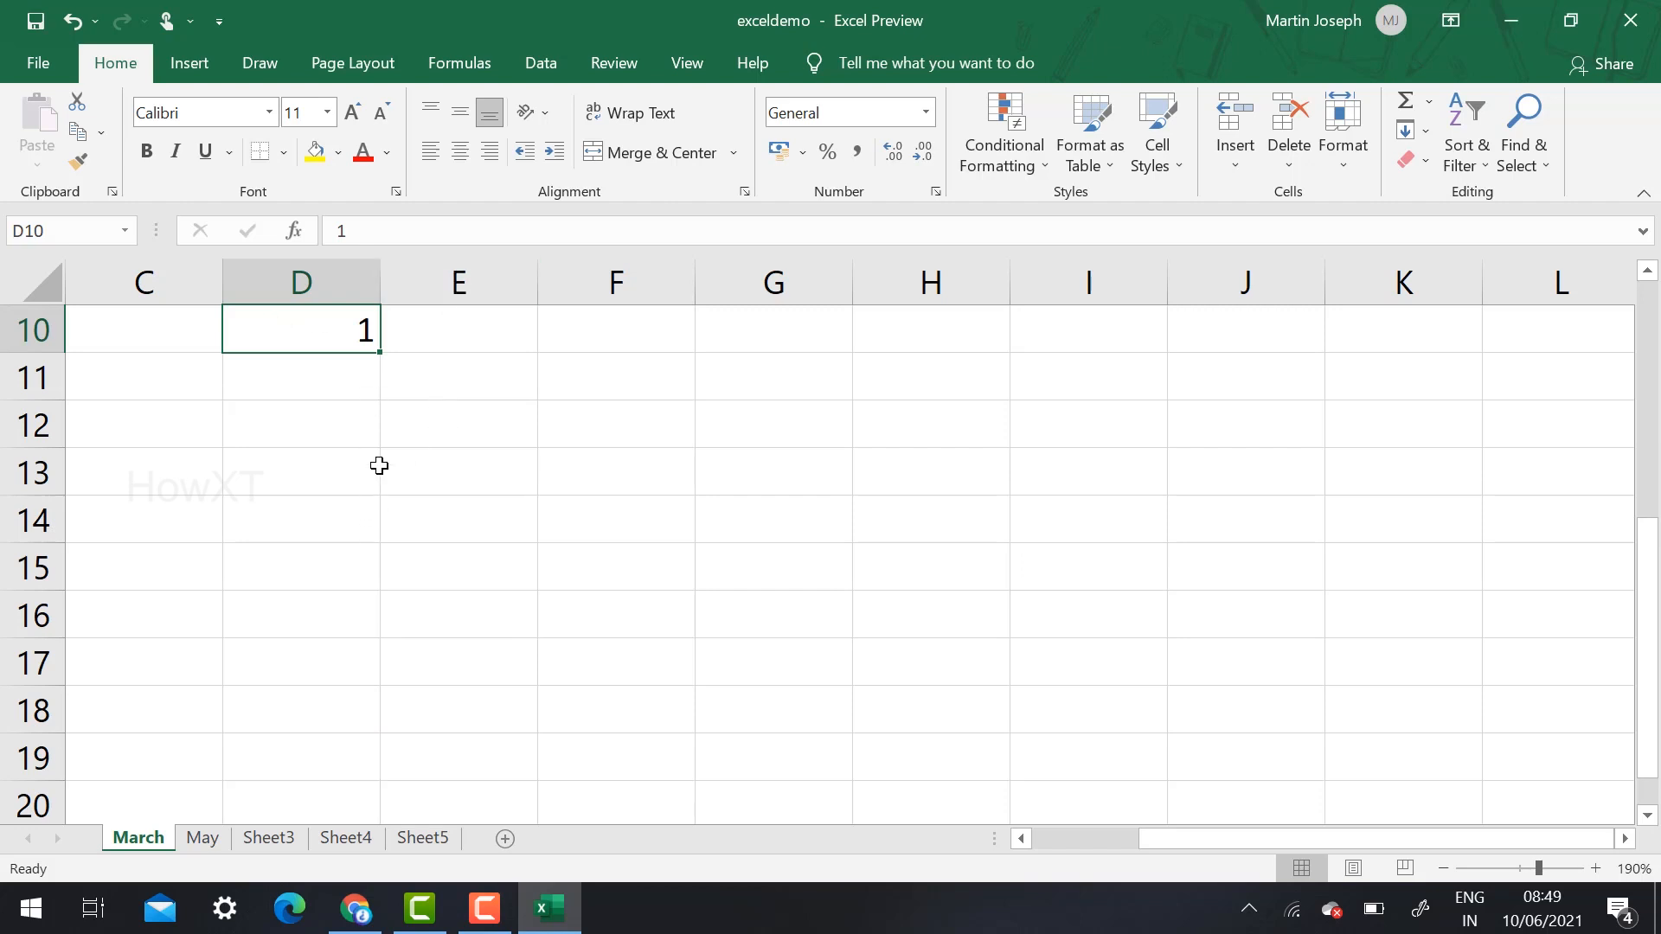
pyautogui.click(330, 428)
pyautogui.click(342, 345)
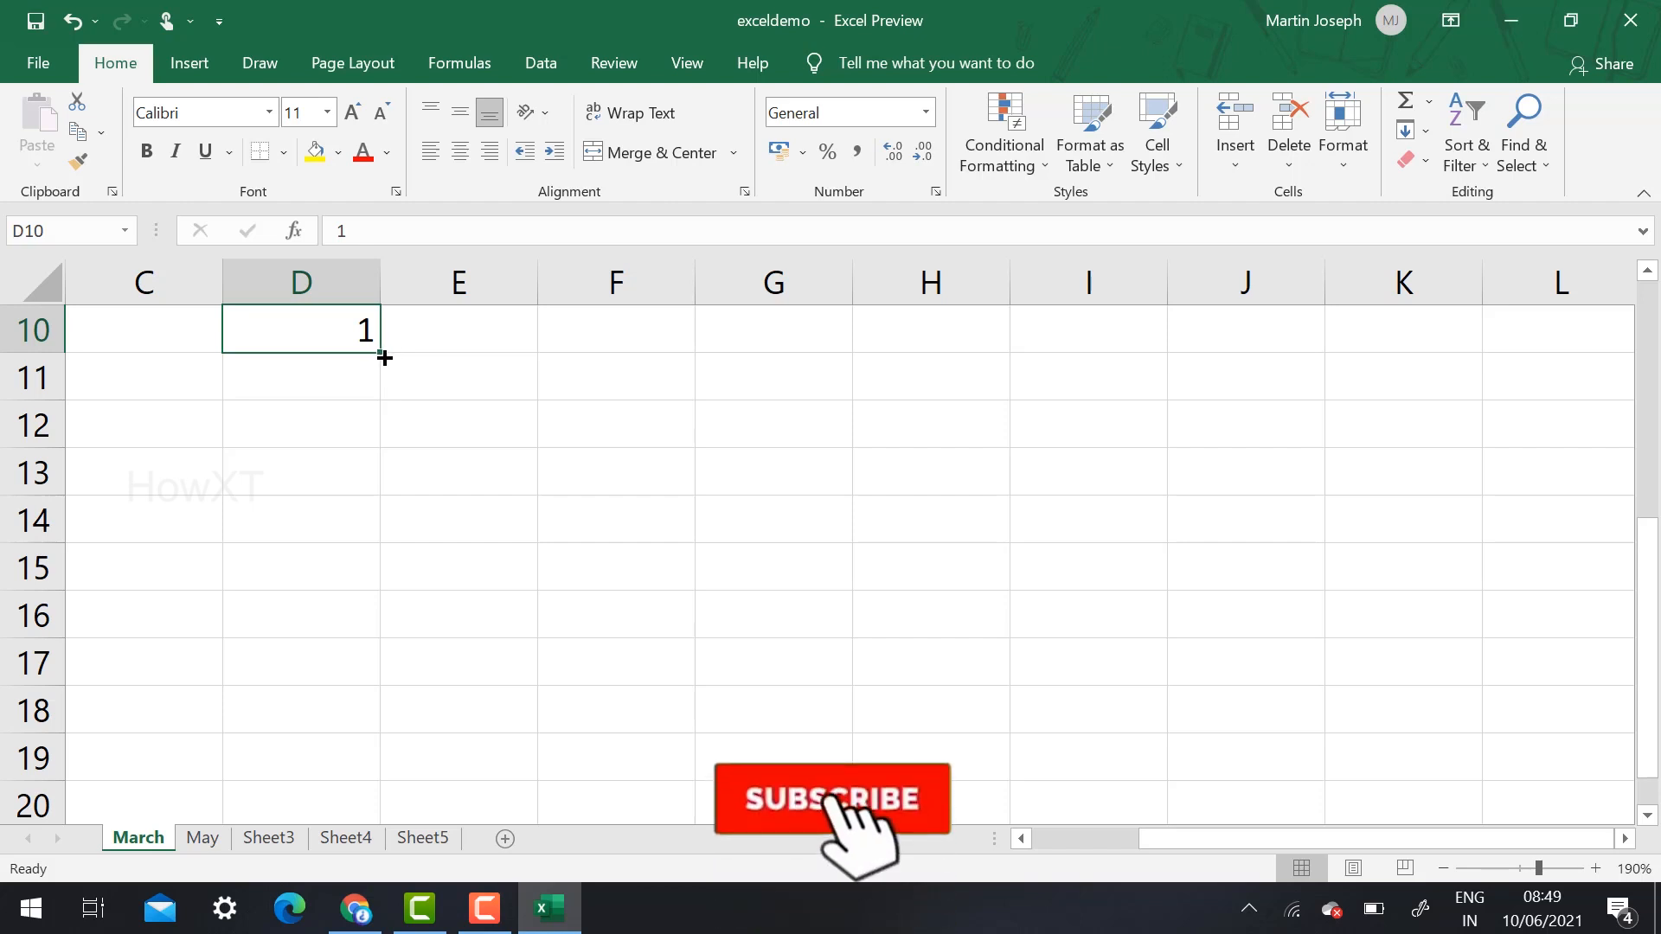
pyautogui.moveTo(384, 357); pyautogui.dragTo(377, 734)
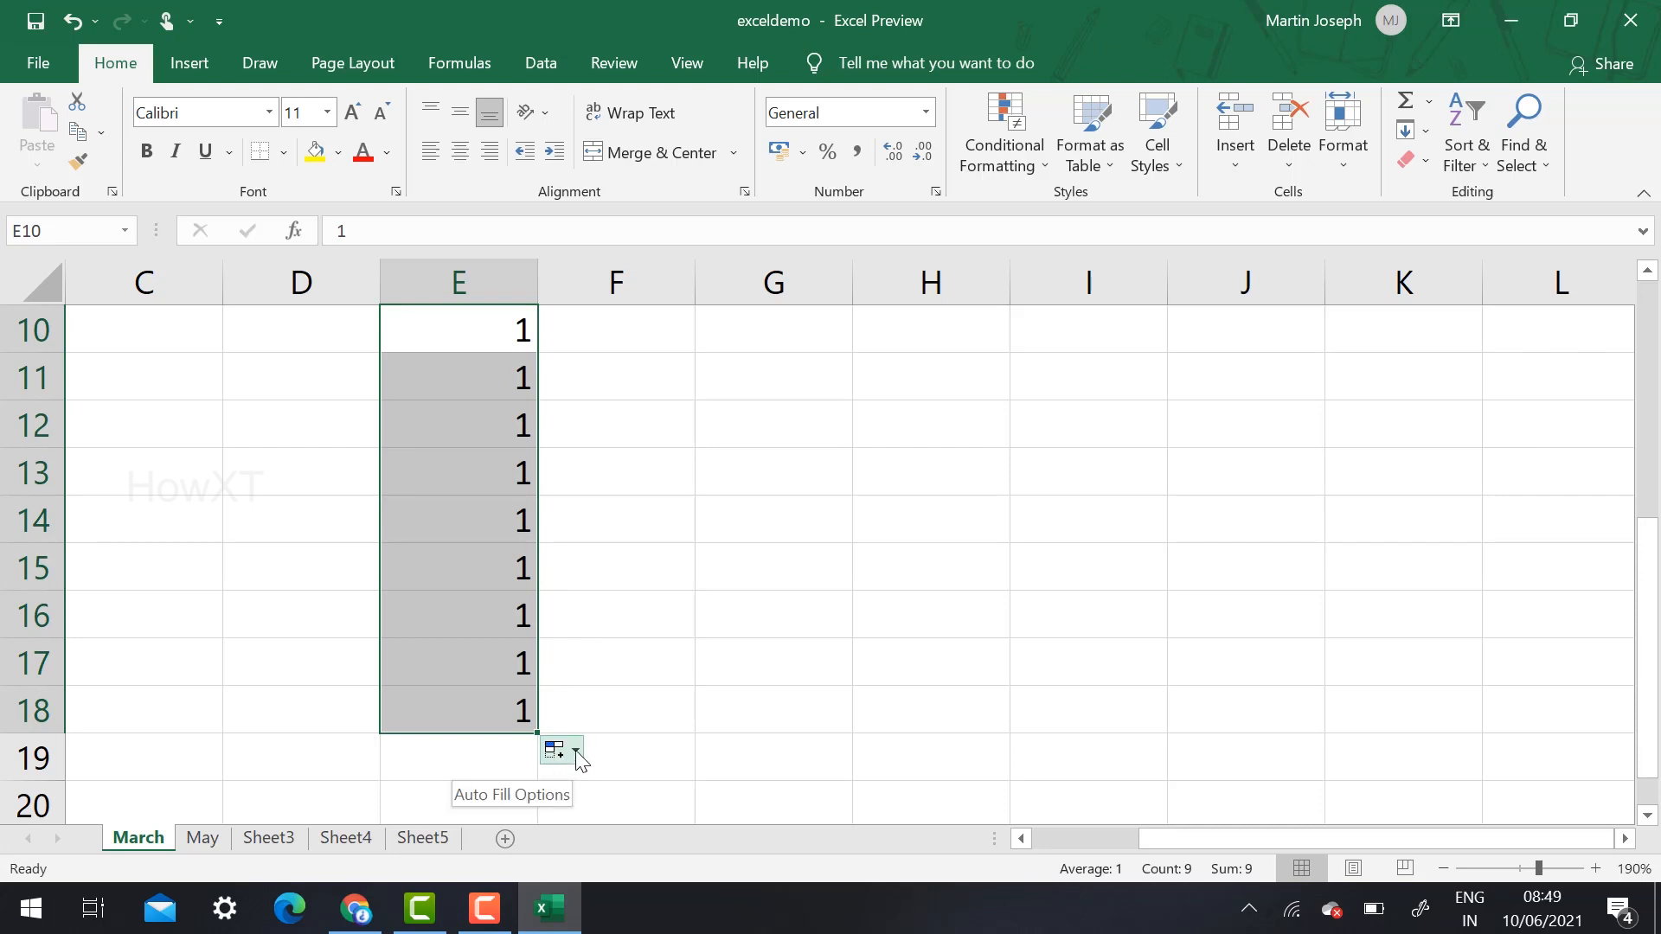
pyautogui.click(575, 752)
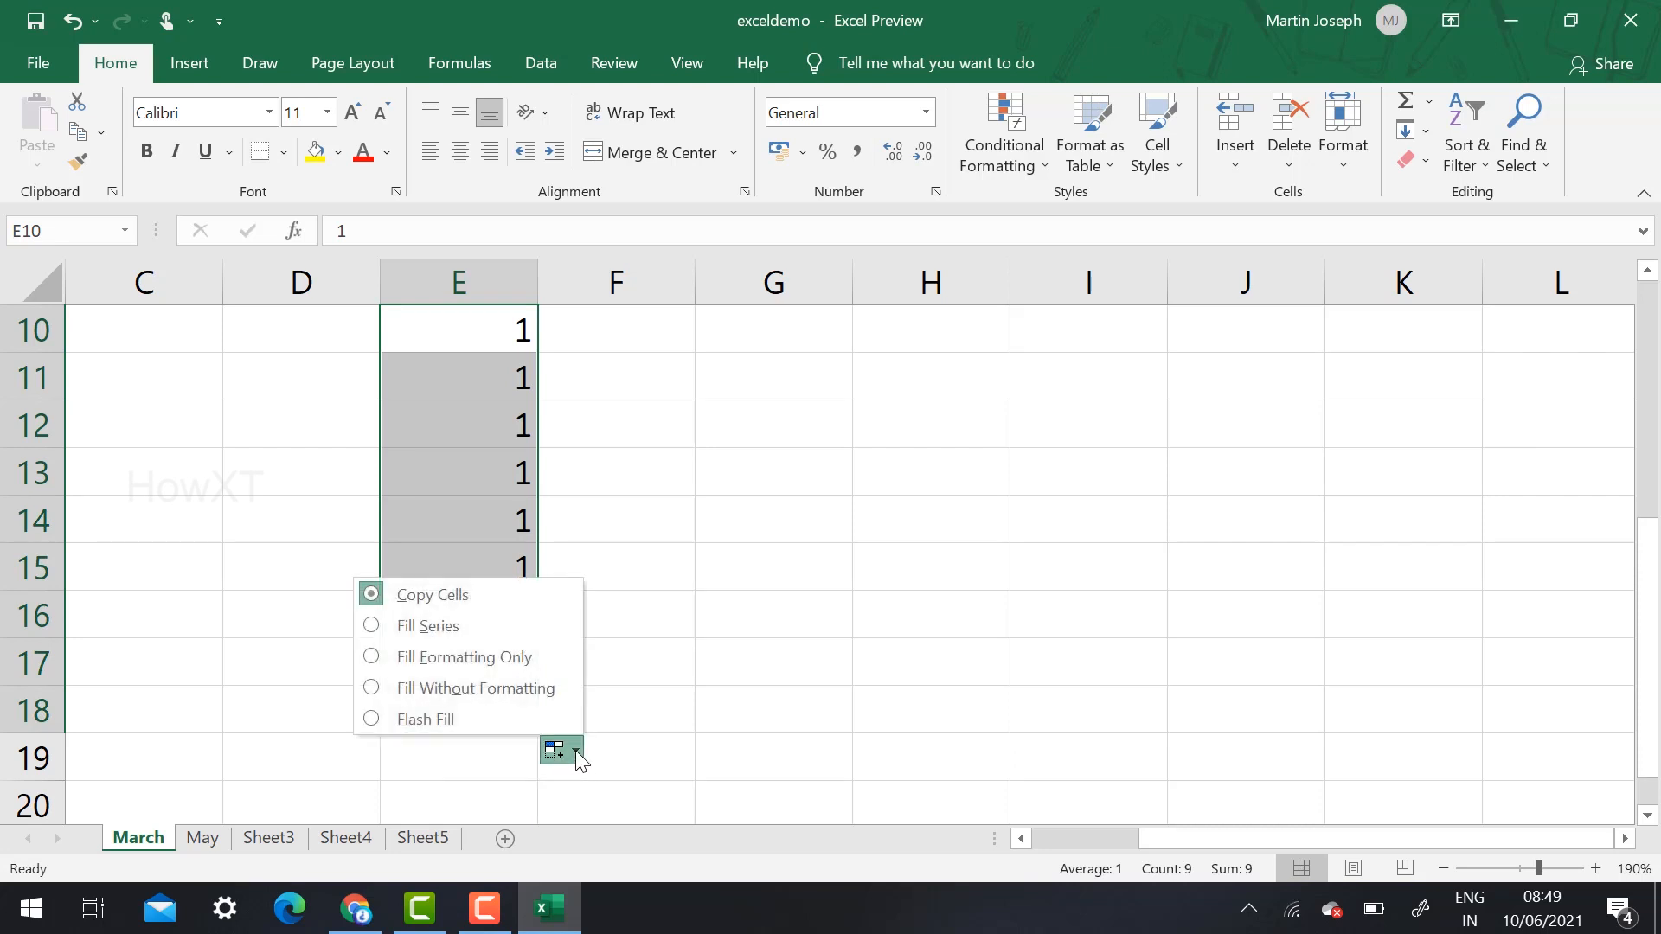
pyautogui.click(417, 626)
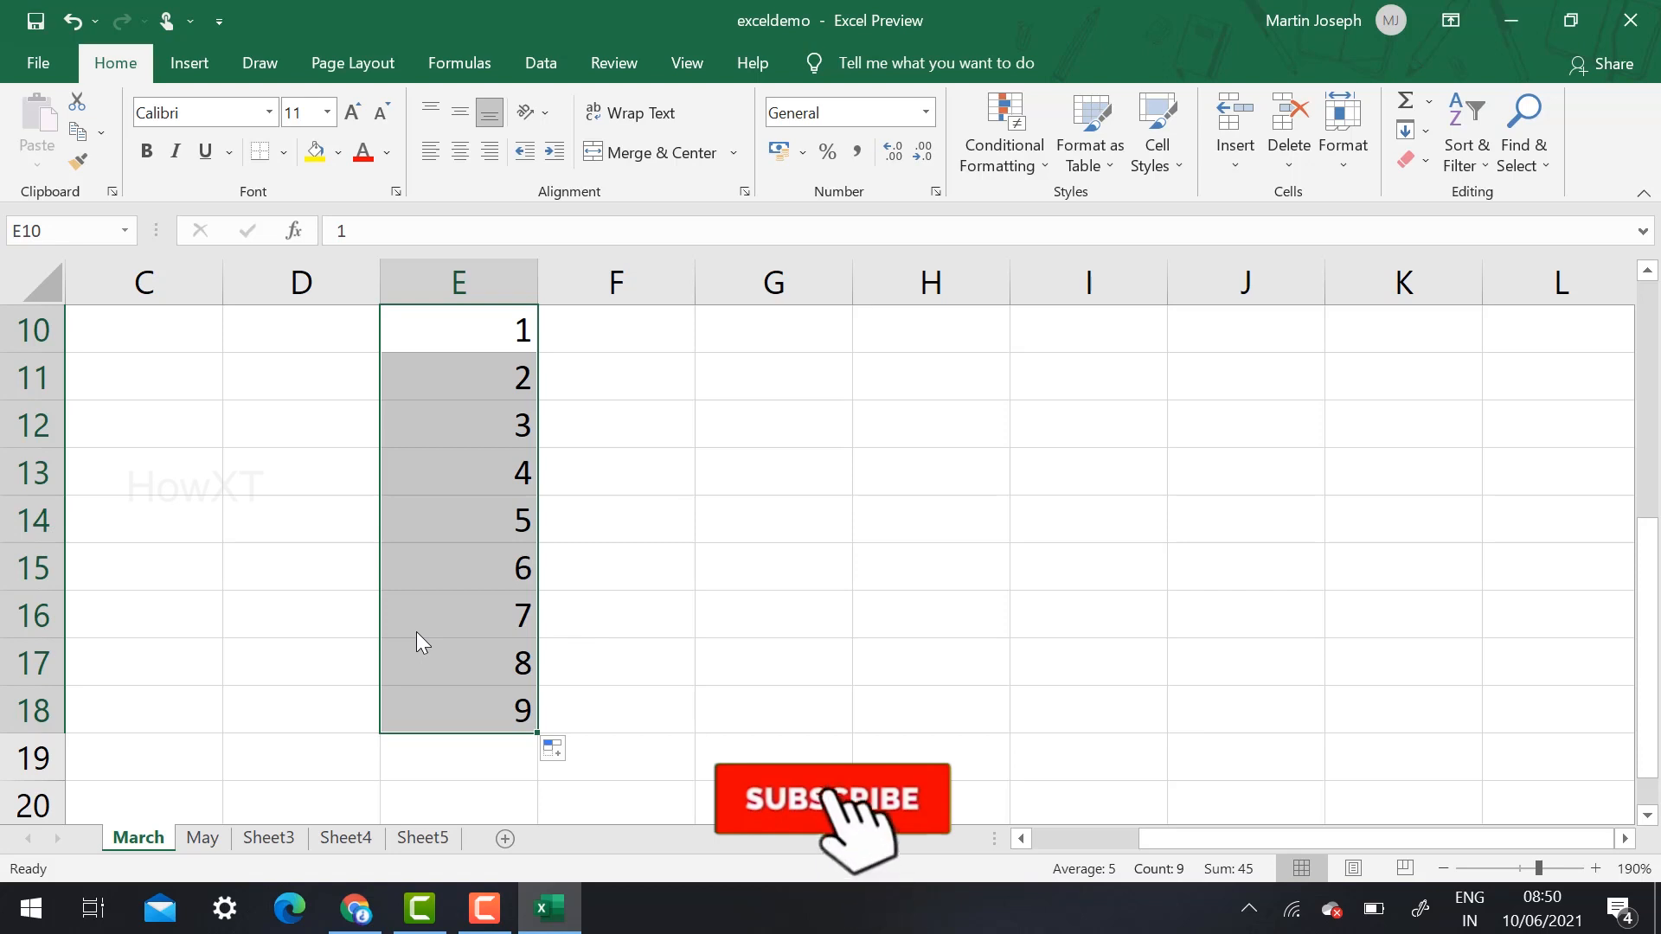
# Extend the number series in column E from row 18 down to row 88, and review the filled numbers.
pyautogui.scroll(-3, 593, 540)
pyautogui.scroll(2, 592, 539)
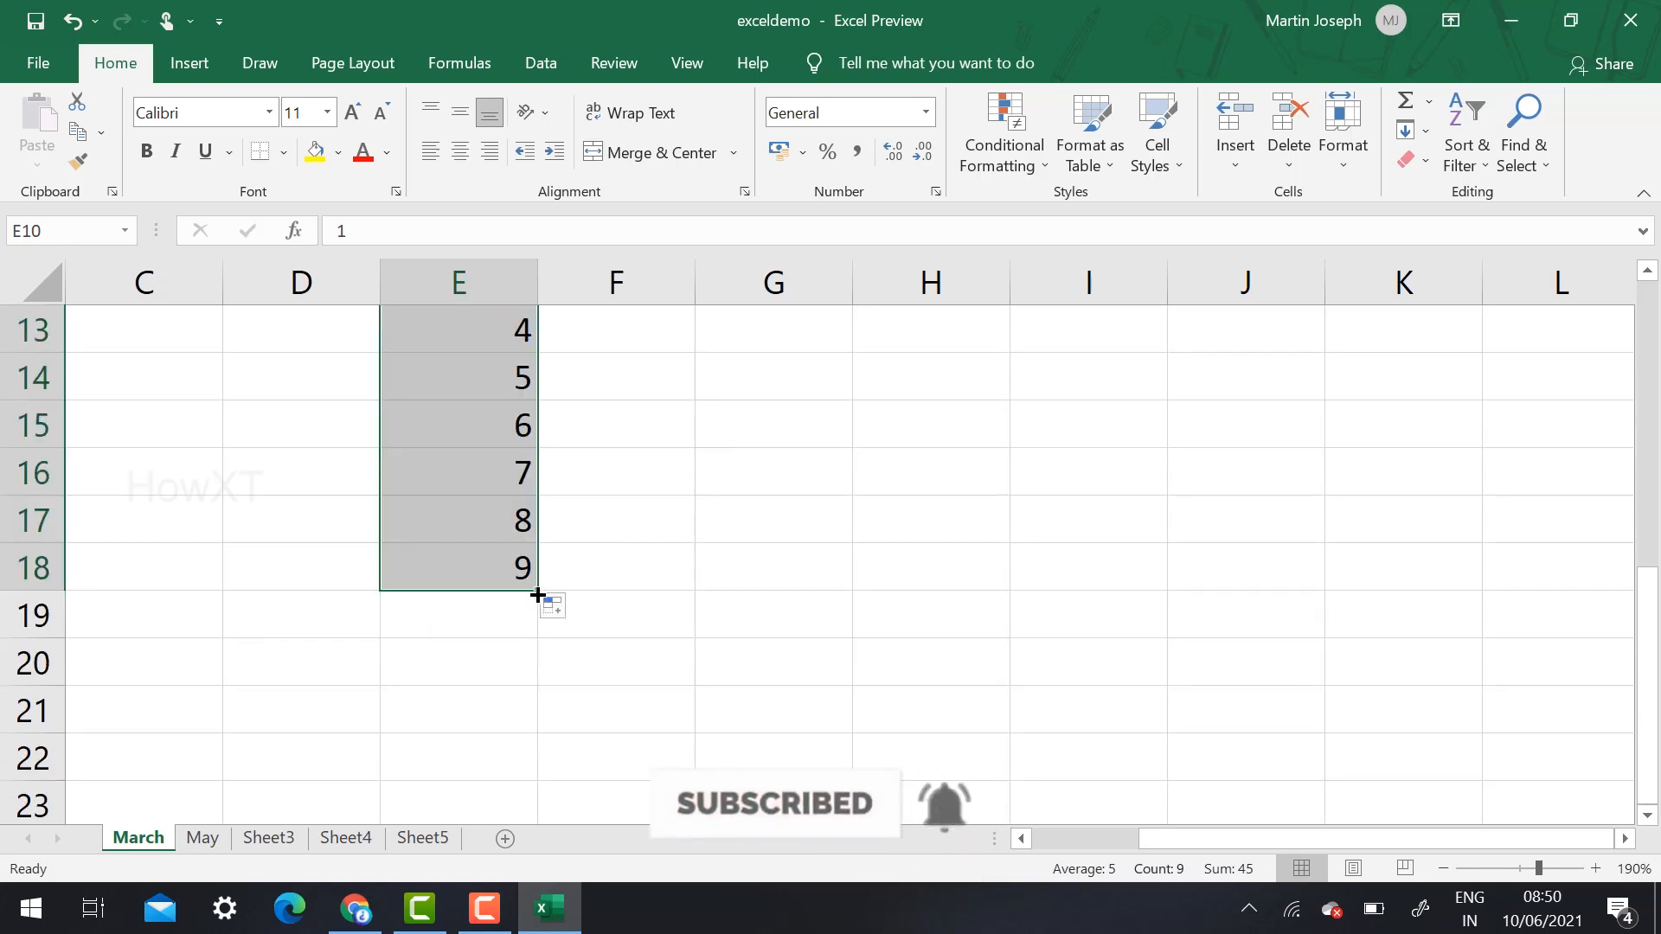
pyautogui.moveTo(538, 591); pyautogui.dragTo(693, 626)
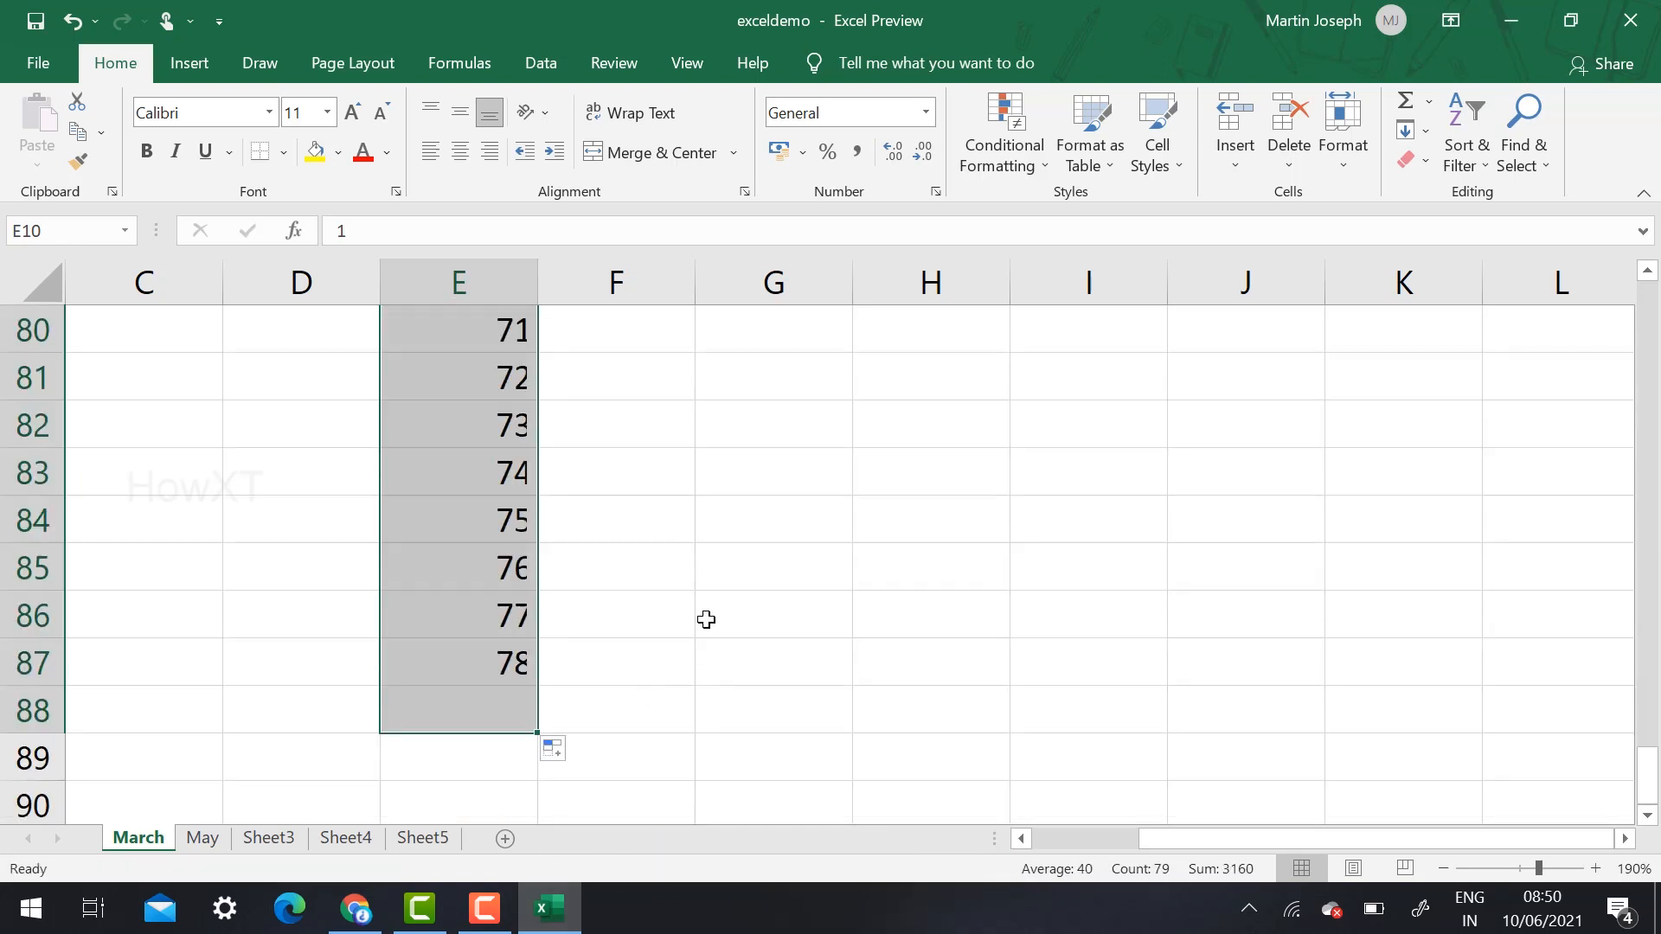
pyautogui.scroll(20, 707, 620)
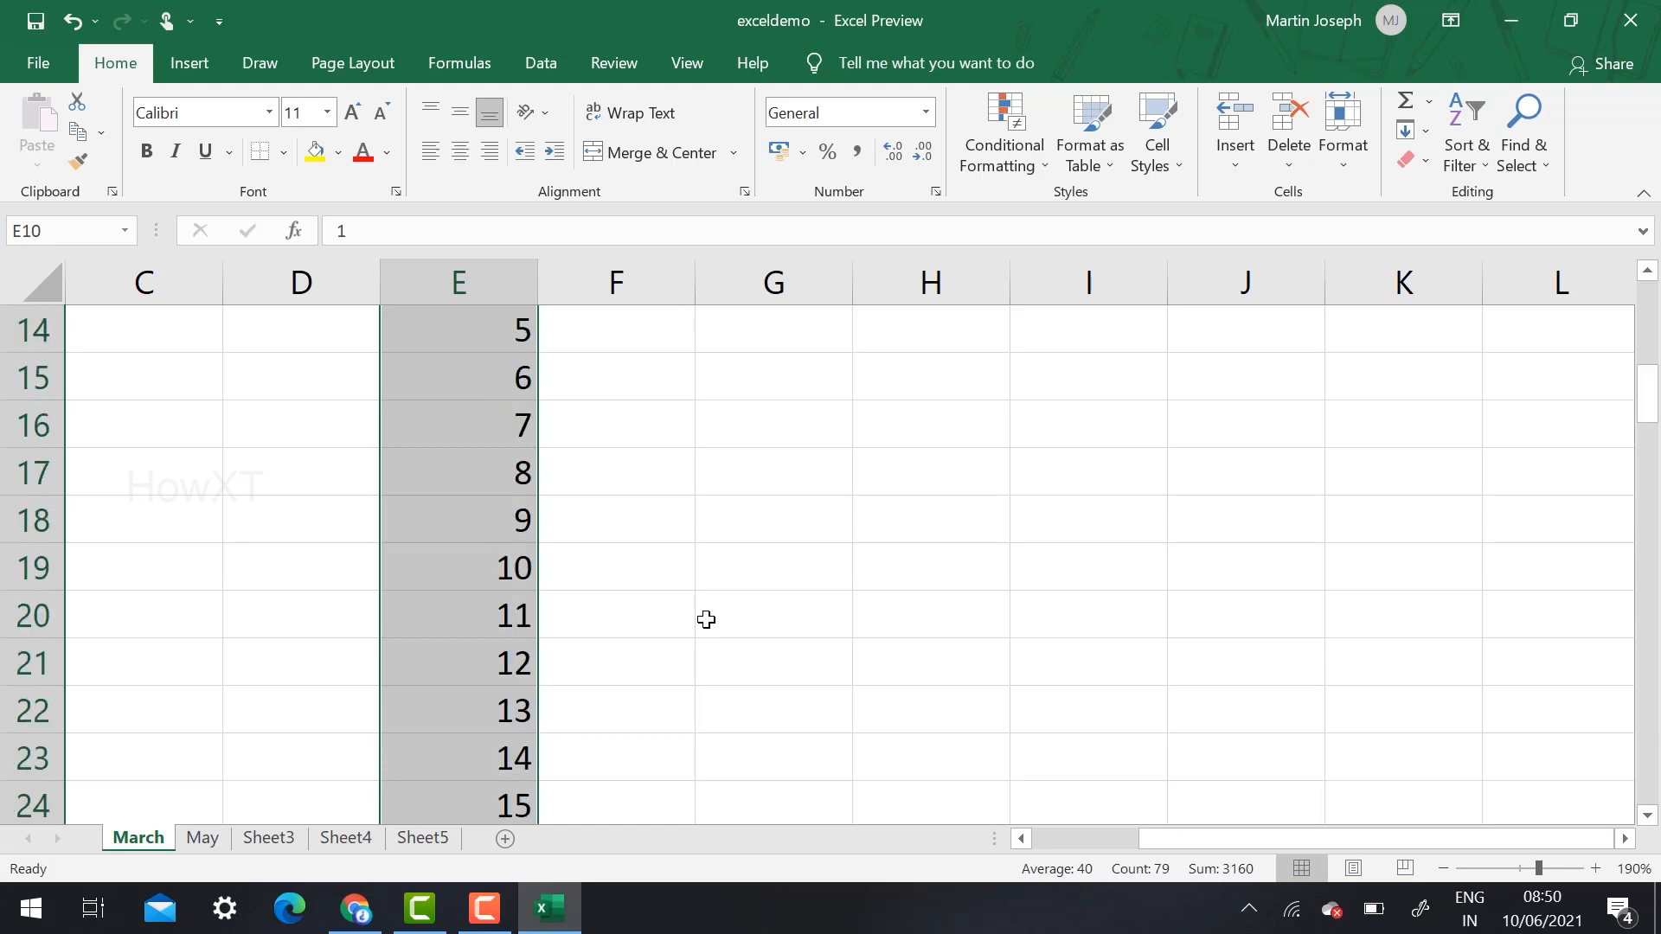
pyautogui.scroll(-4, 707, 619)
pyautogui.scroll(3, 707, 620)
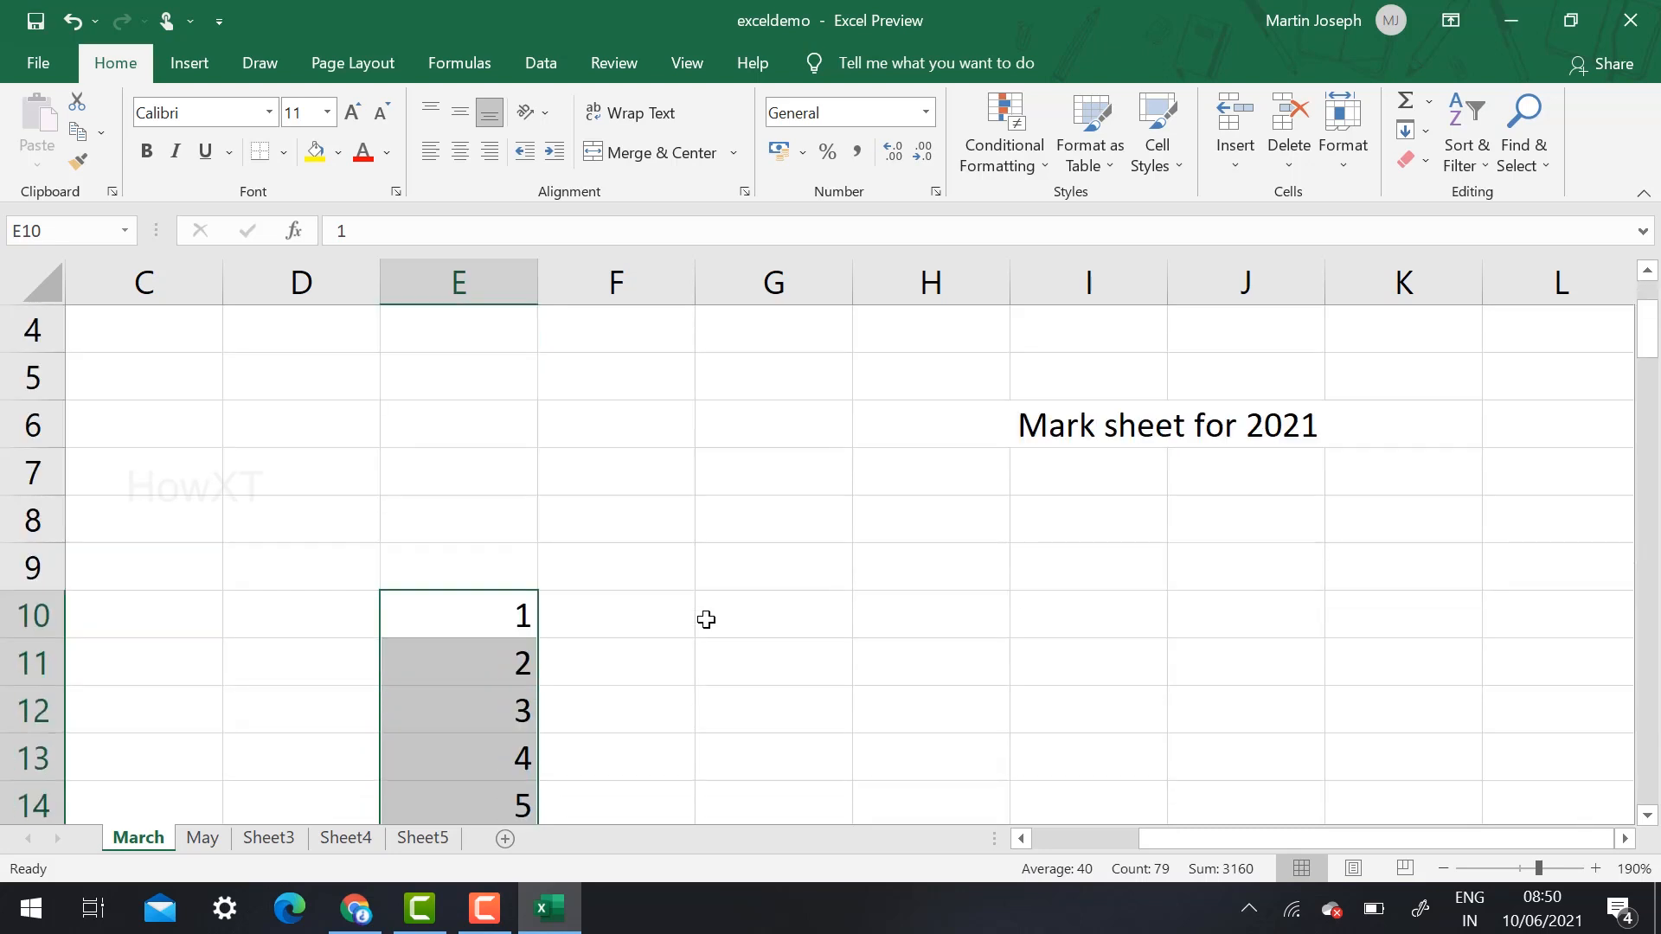
pyautogui.click(584, 631)
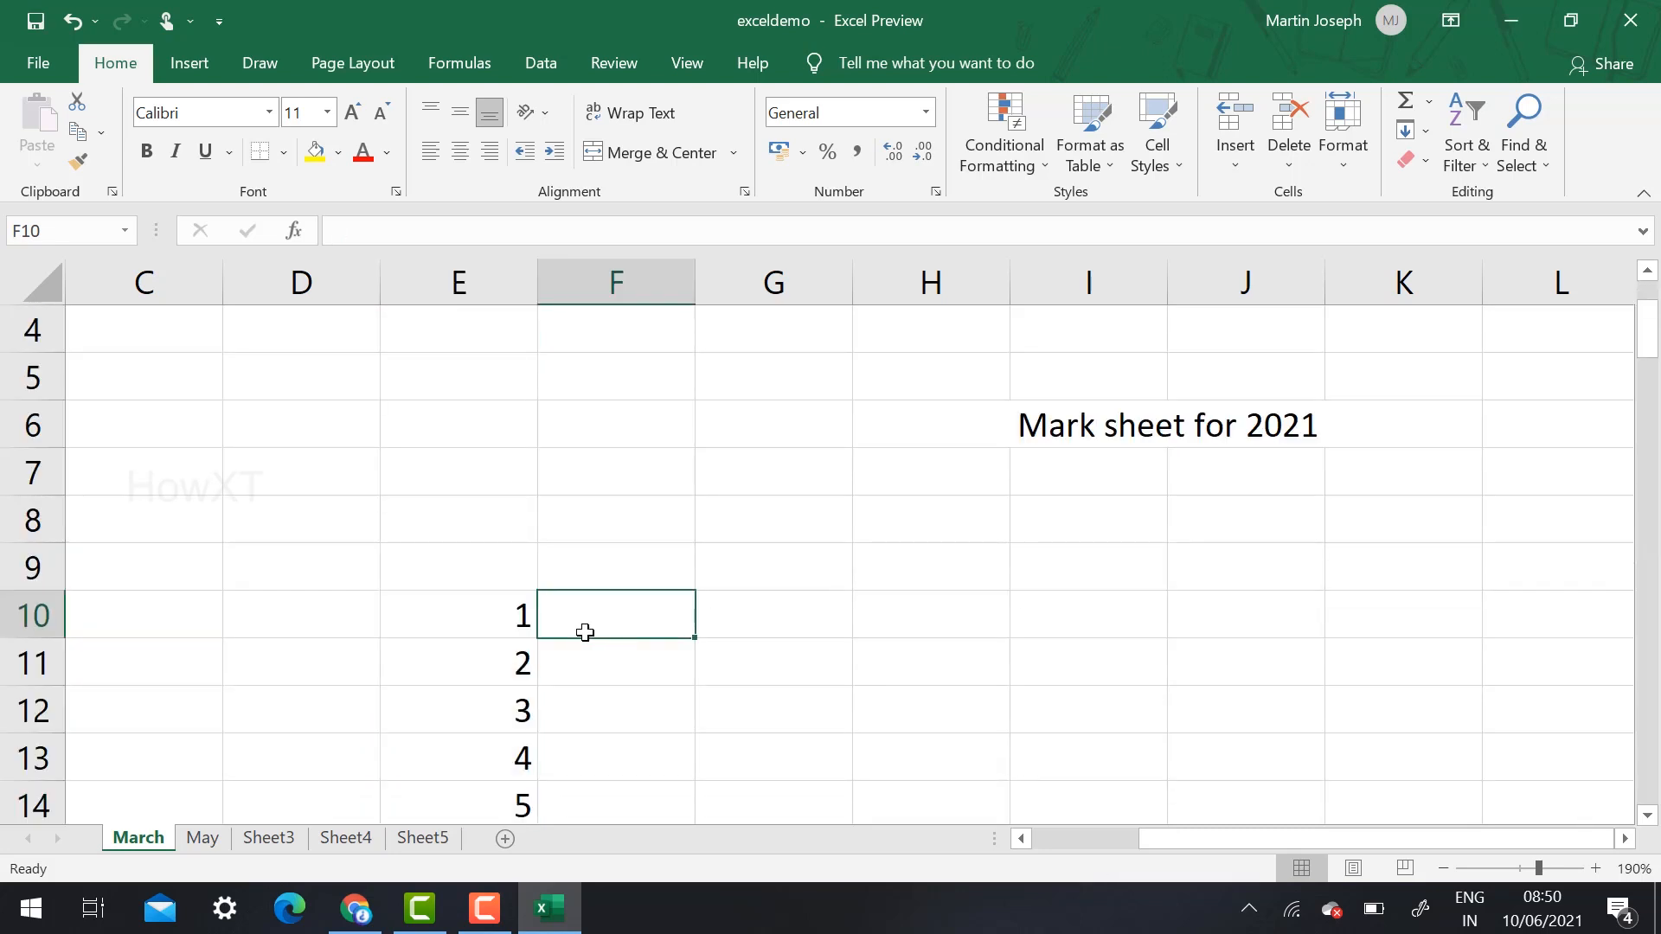
# Fill the 1 in E10 across the row to J10 as a number series with Fill Series.
pyautogui.click(474, 613)
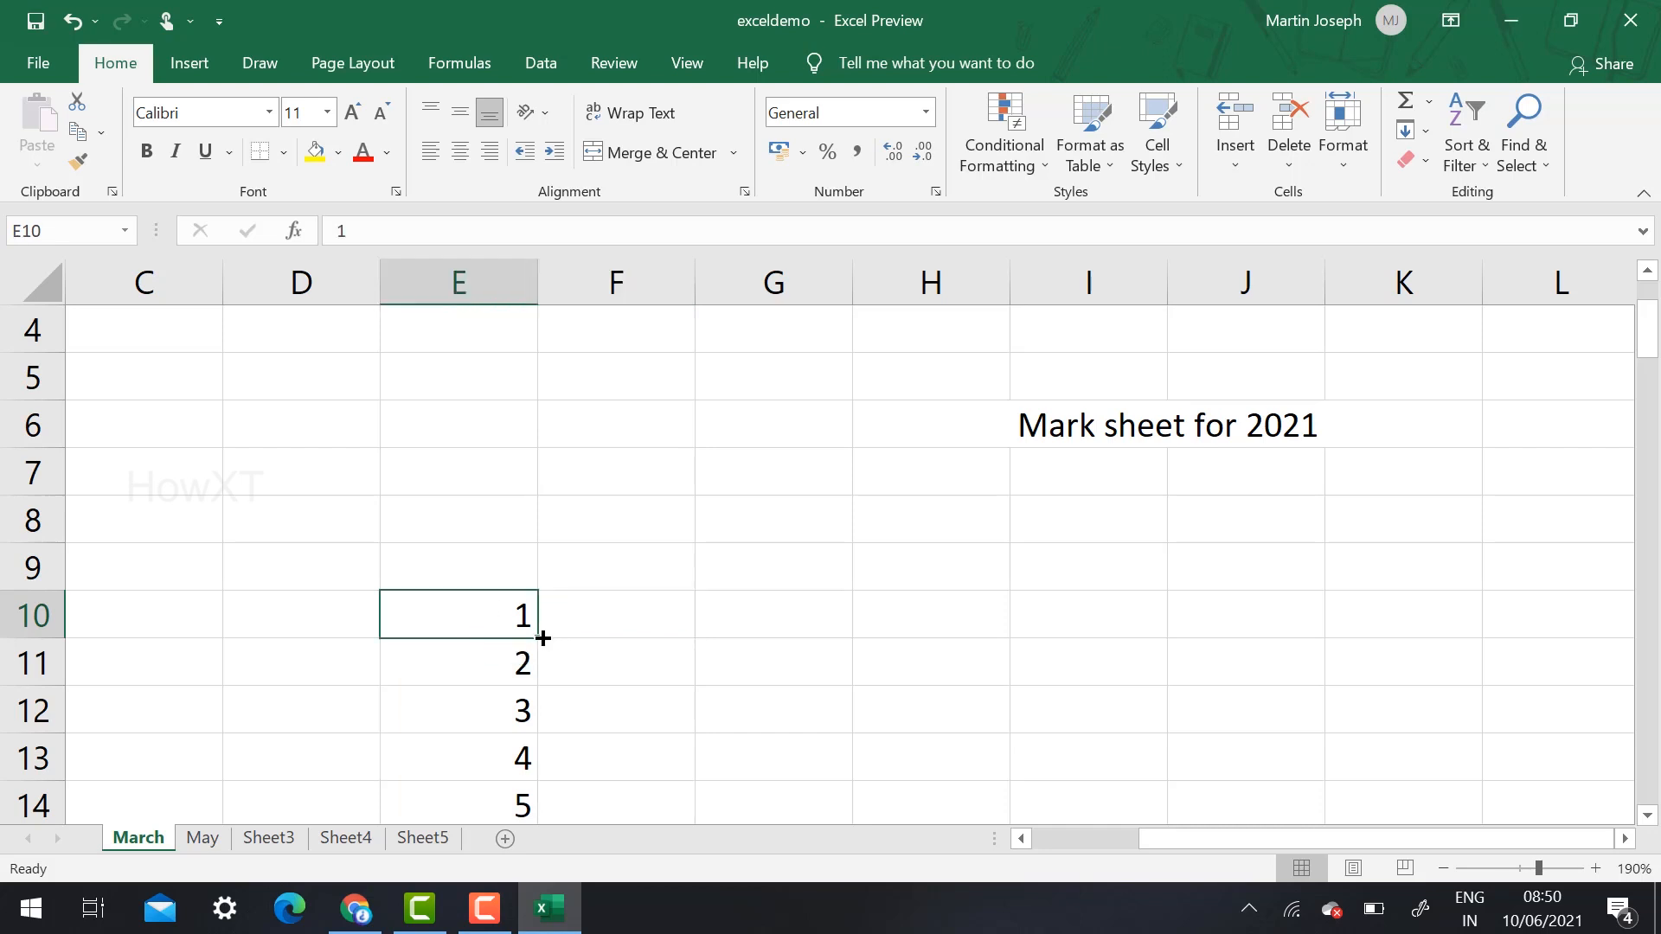
pyautogui.moveTo(543, 638); pyautogui.dragTo(1331, 636)
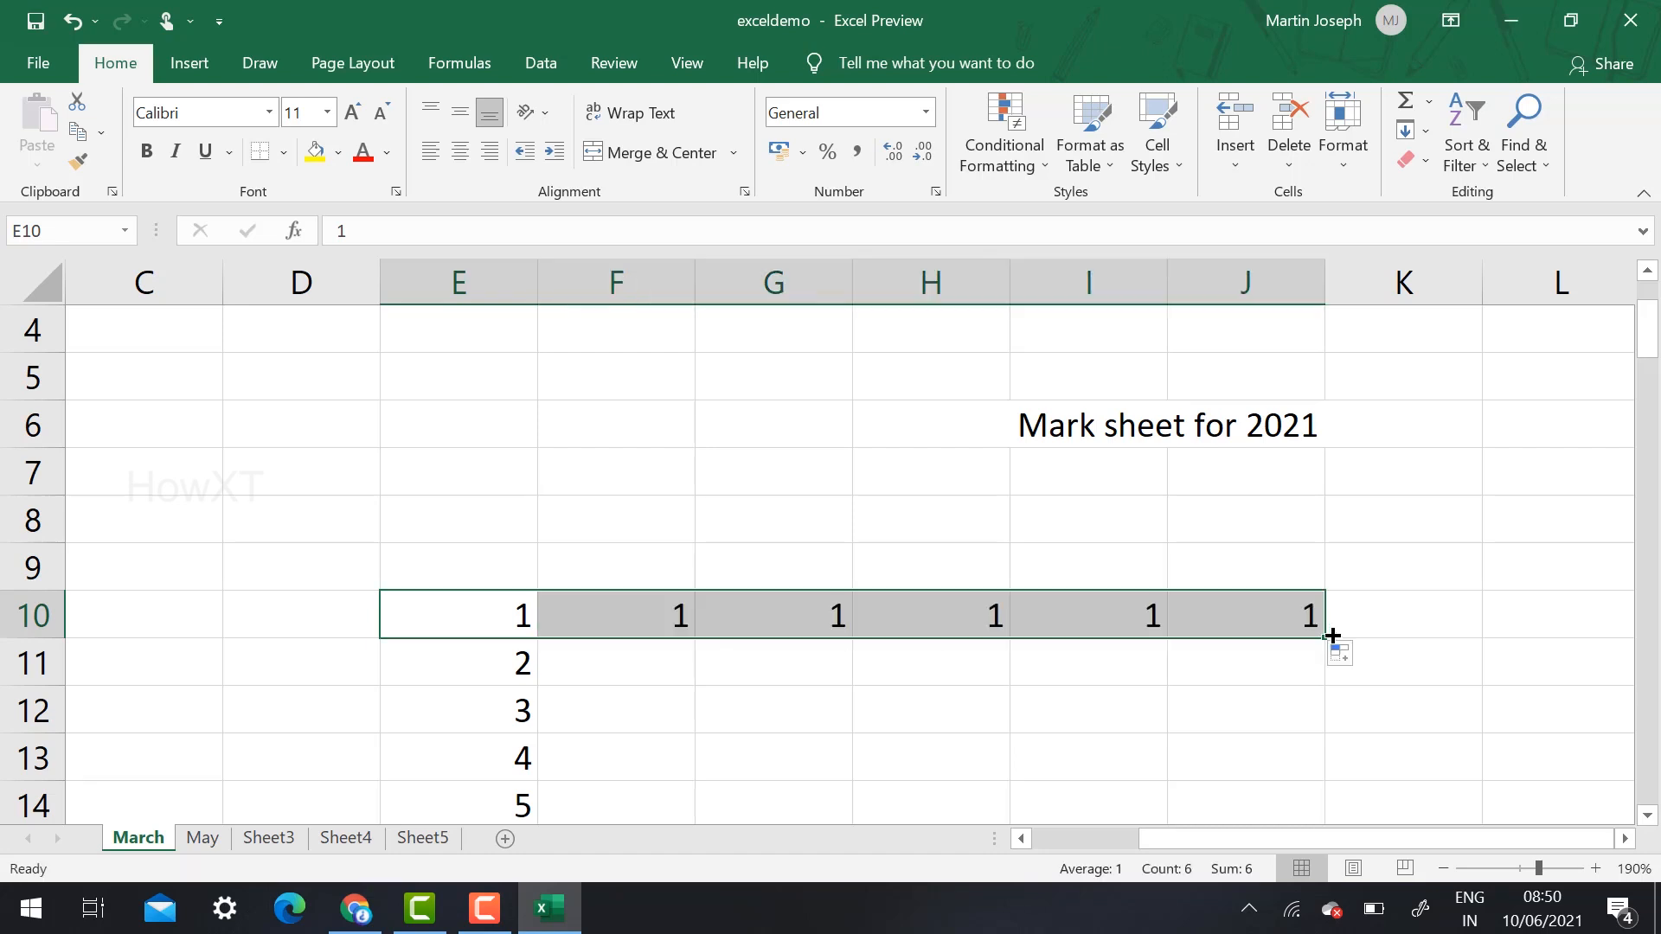
pyautogui.click(1343, 650)
pyautogui.click(1176, 715)
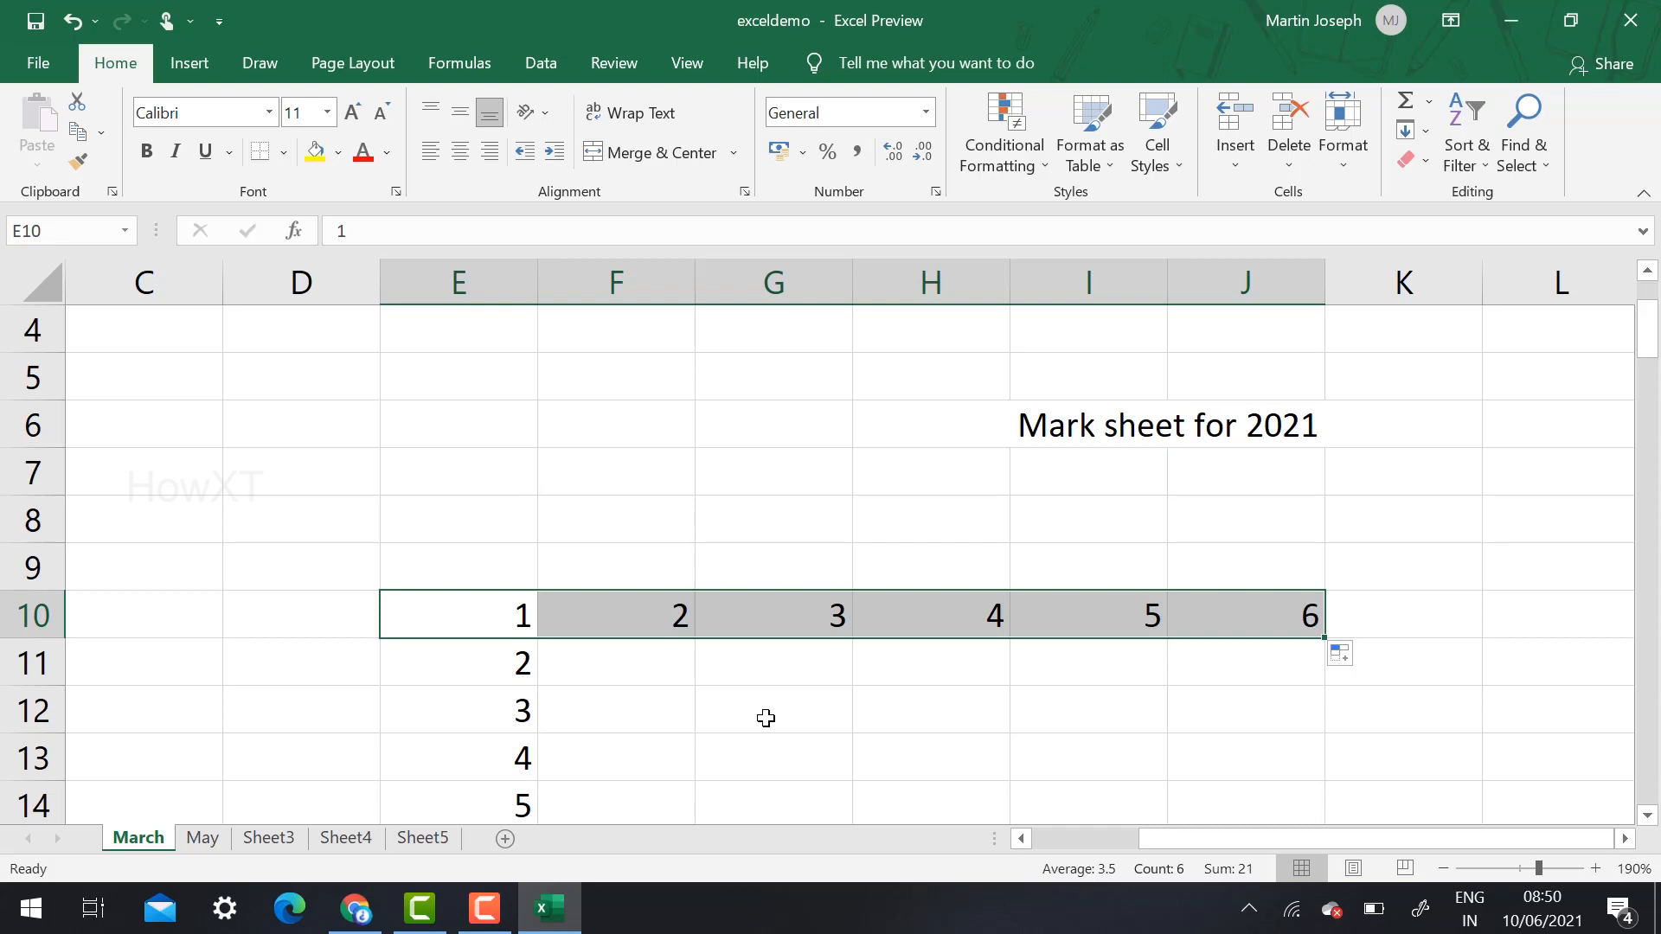
# Enter "Monday" in cell H14 and autofill the weekday names down to Sunday in H20.
pyautogui.scroll(-2, 766, 718)
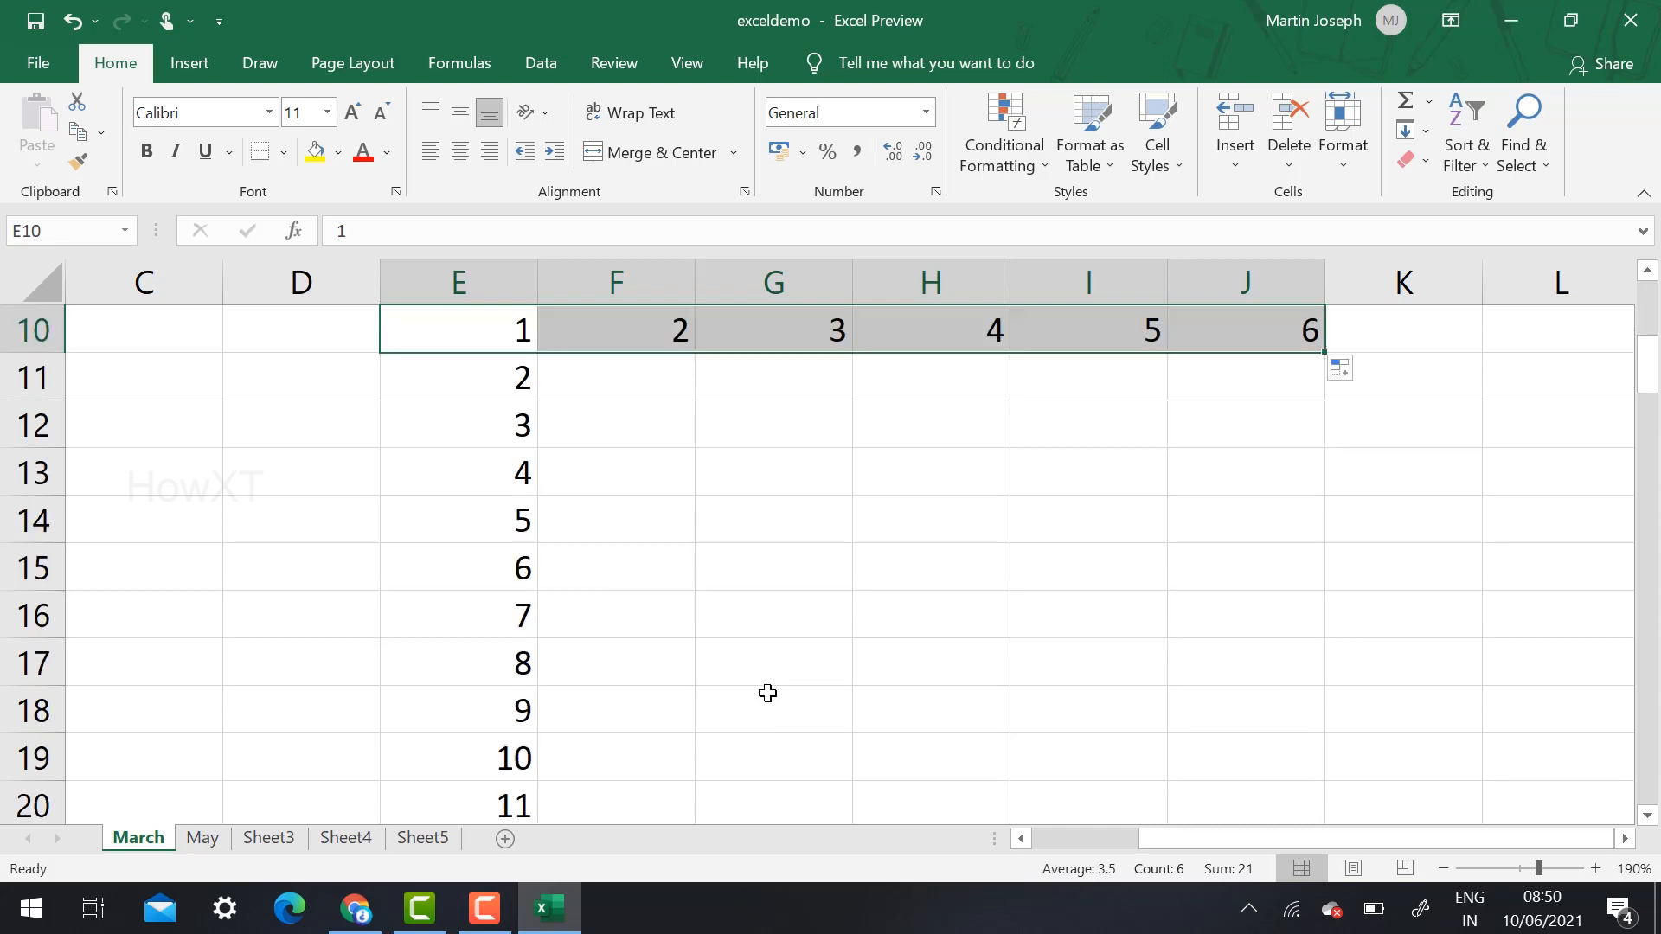
pyautogui.click(881, 515)
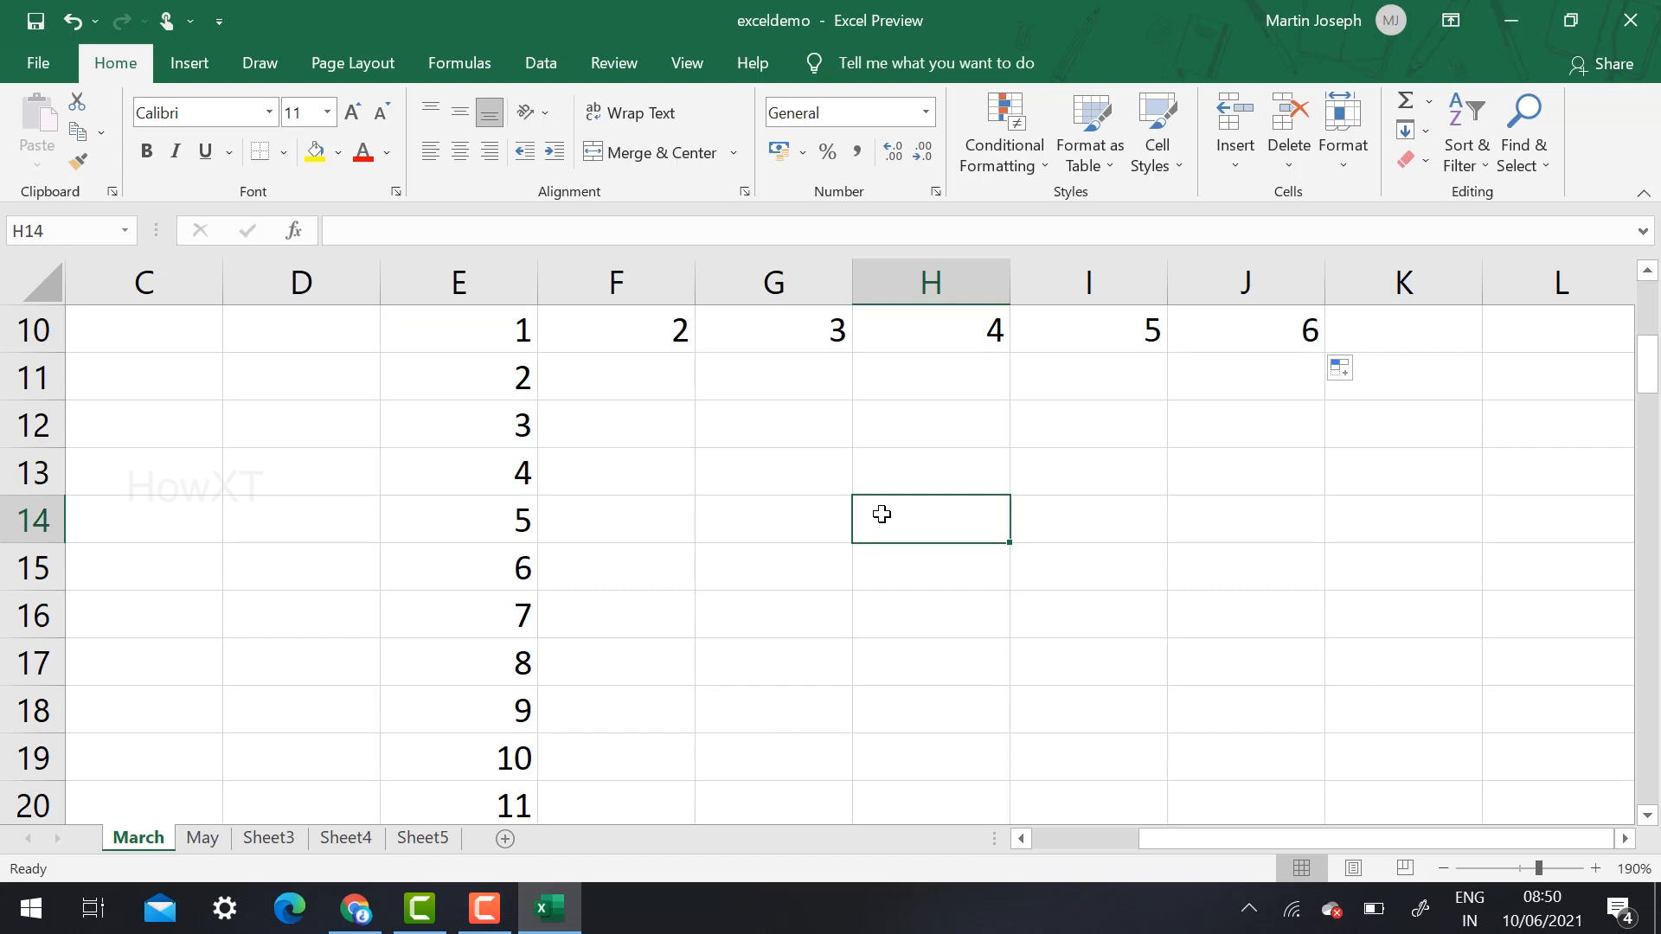
pyautogui.write('Monday')
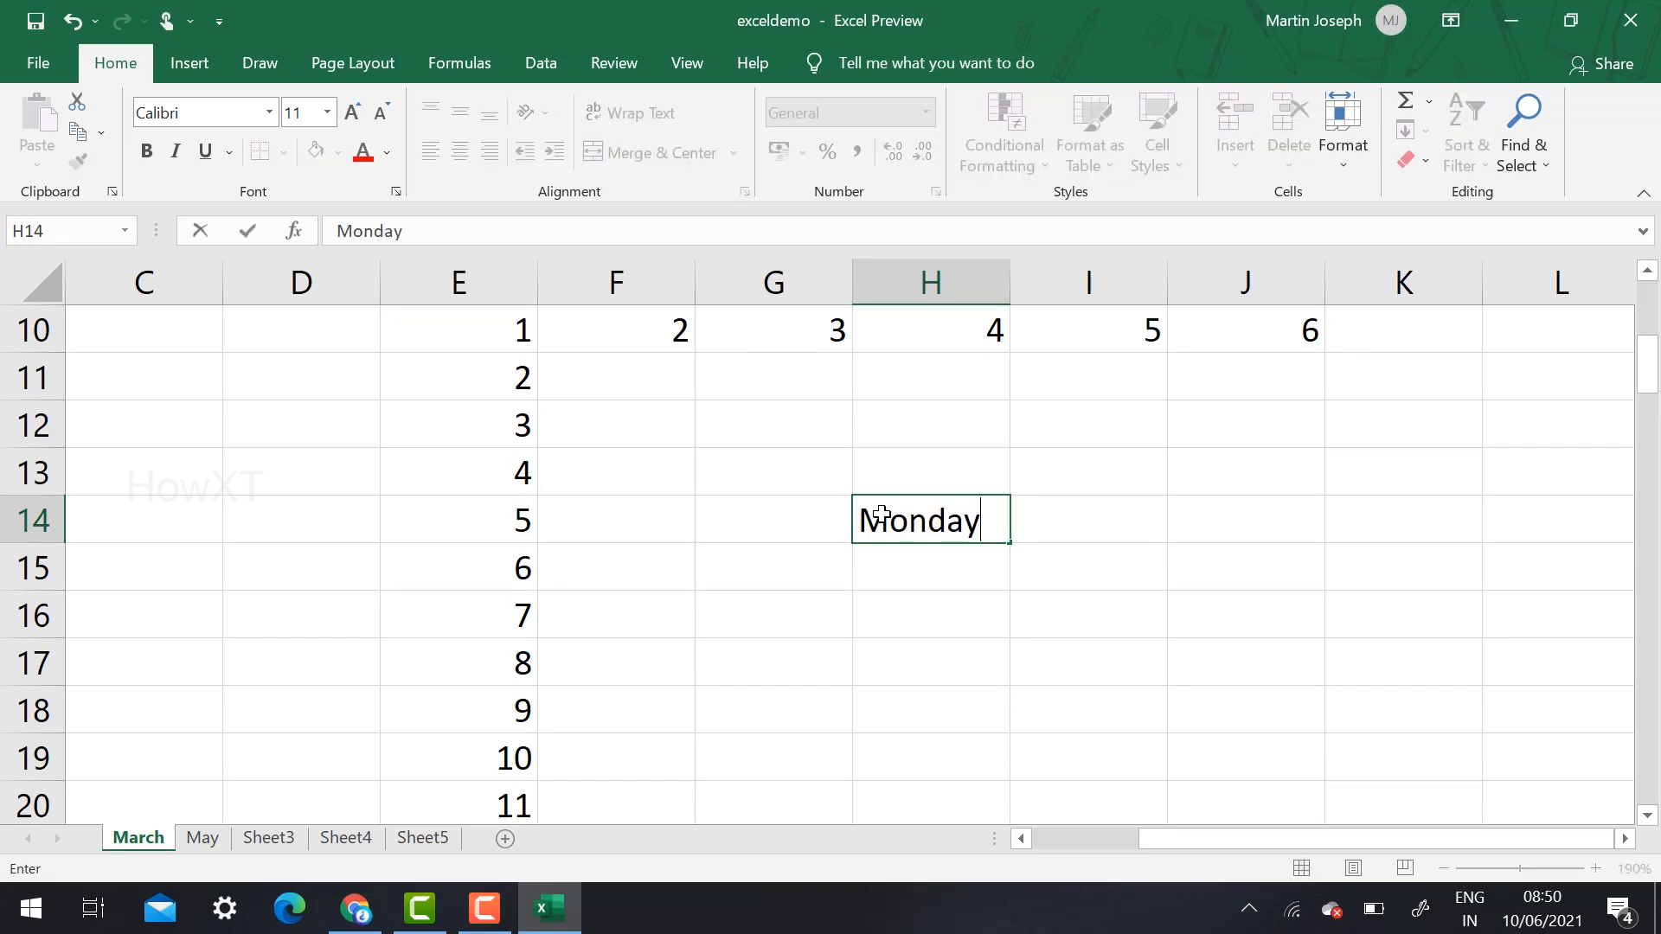
pyautogui.press('Return')
pyautogui.click(882, 515)
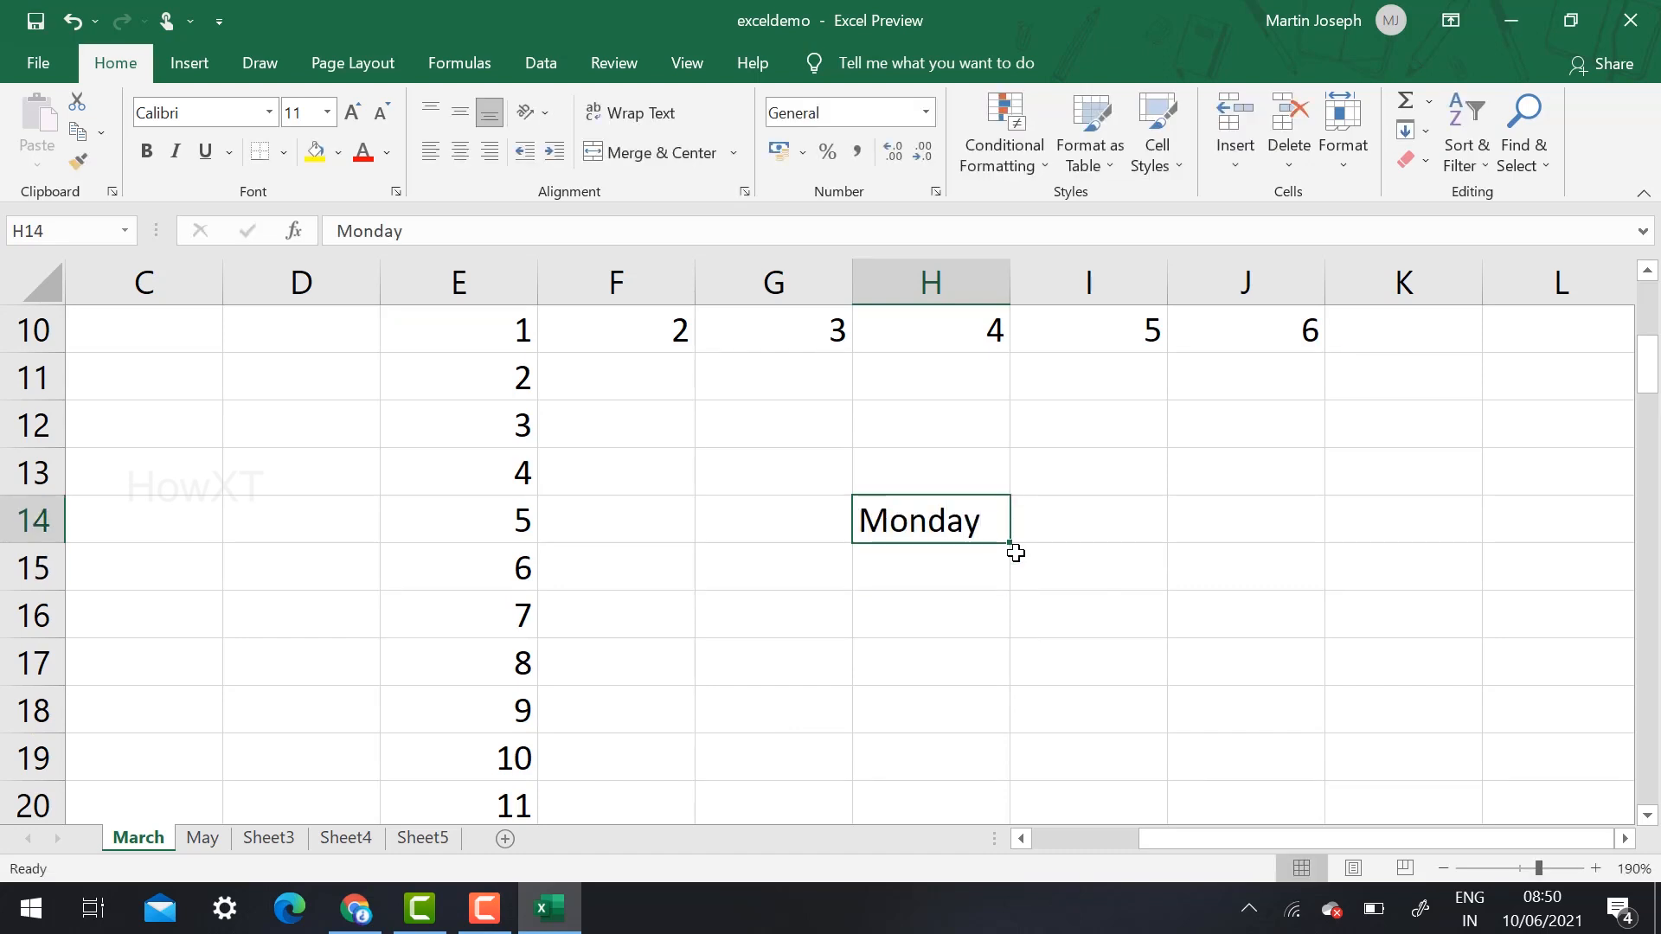
pyautogui.moveTo(1009, 543); pyautogui.dragTo(1030, 777)
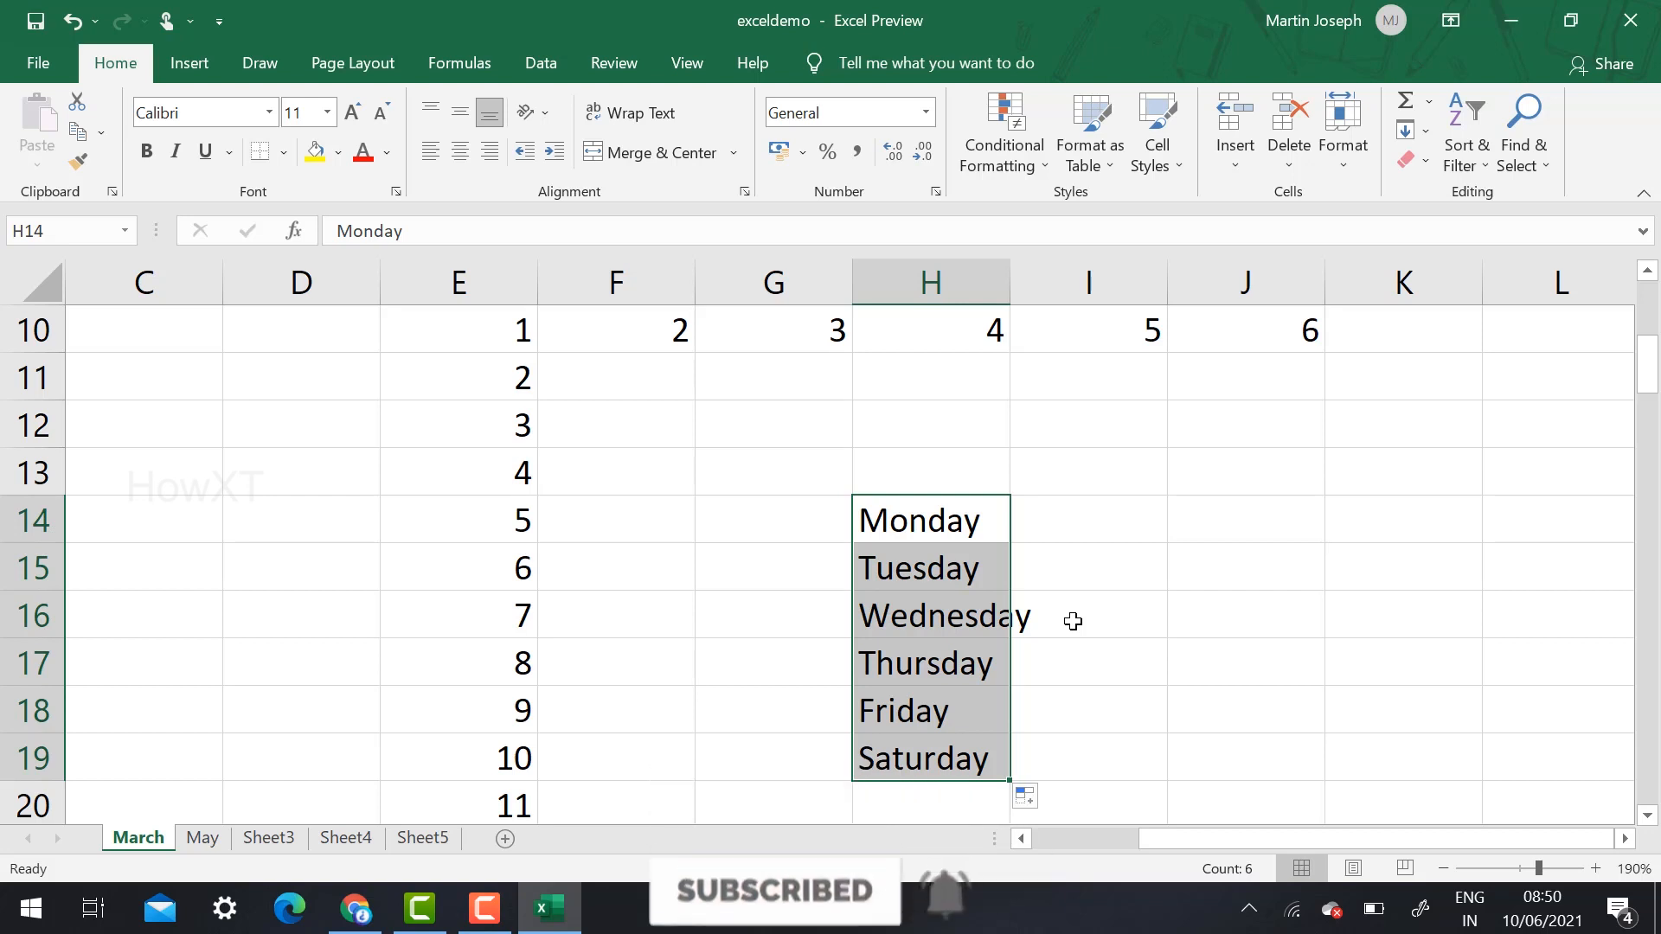
pyautogui.moveTo(1010, 782); pyautogui.dragTo(1021, 792)
pyautogui.scroll(-4, 1166, 632)
pyautogui.scroll(3, 1166, 631)
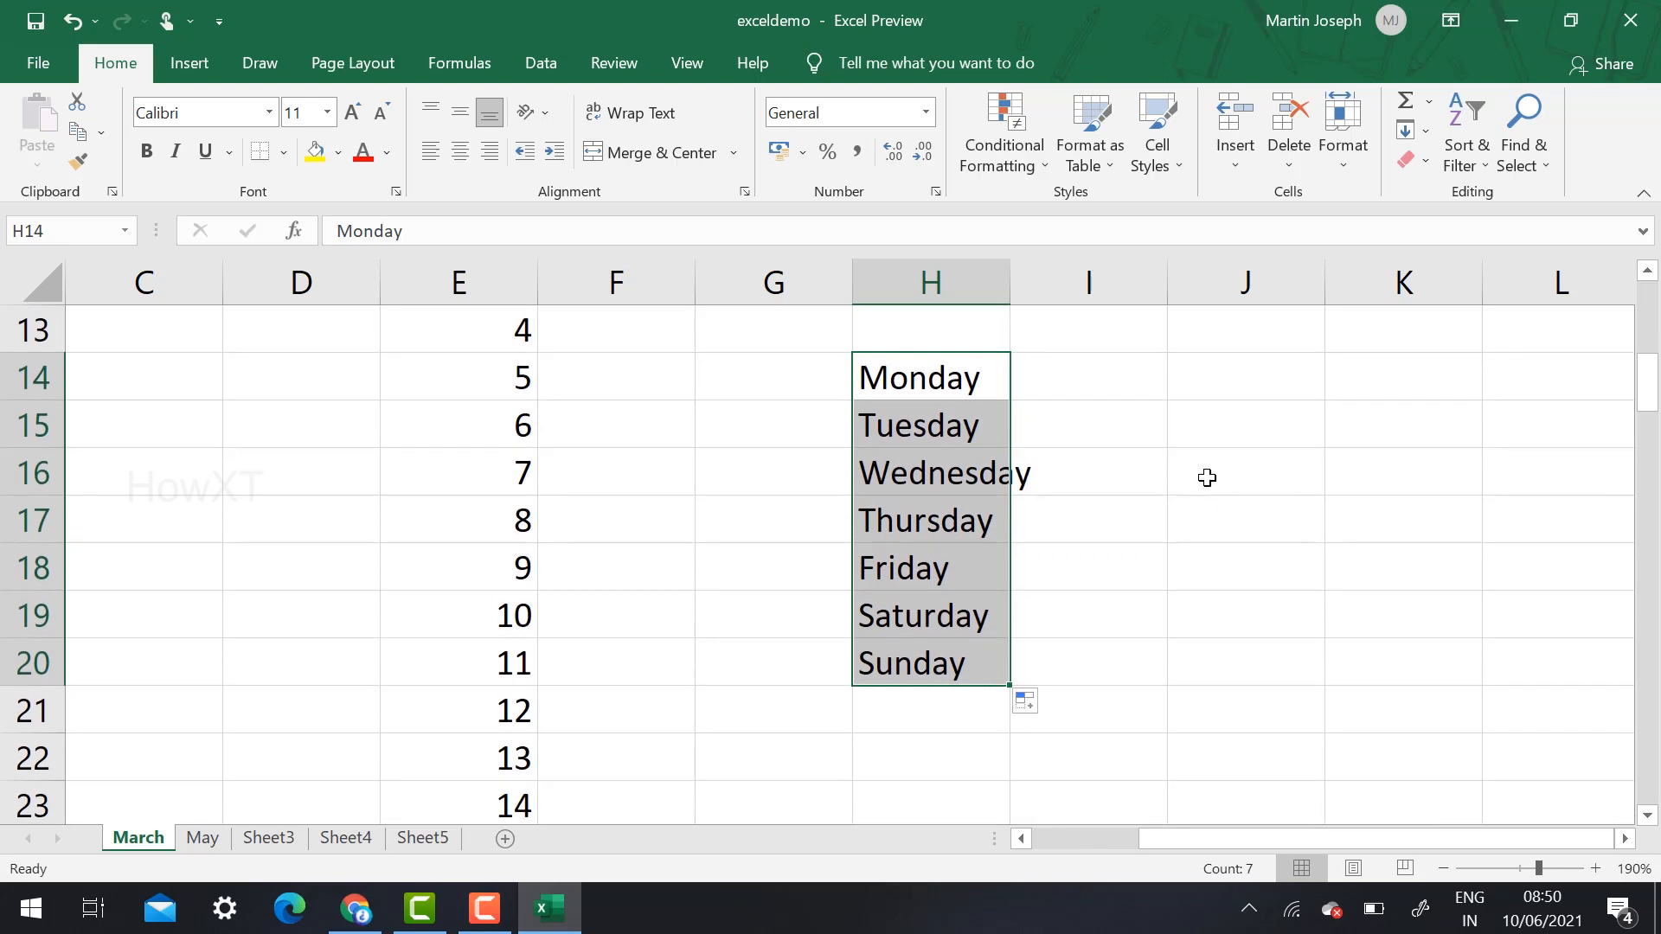
# Enter "January" in cell J14 and autofill the month names down to October in J23.
pyautogui.click(1210, 382)
pyautogui.write('J')
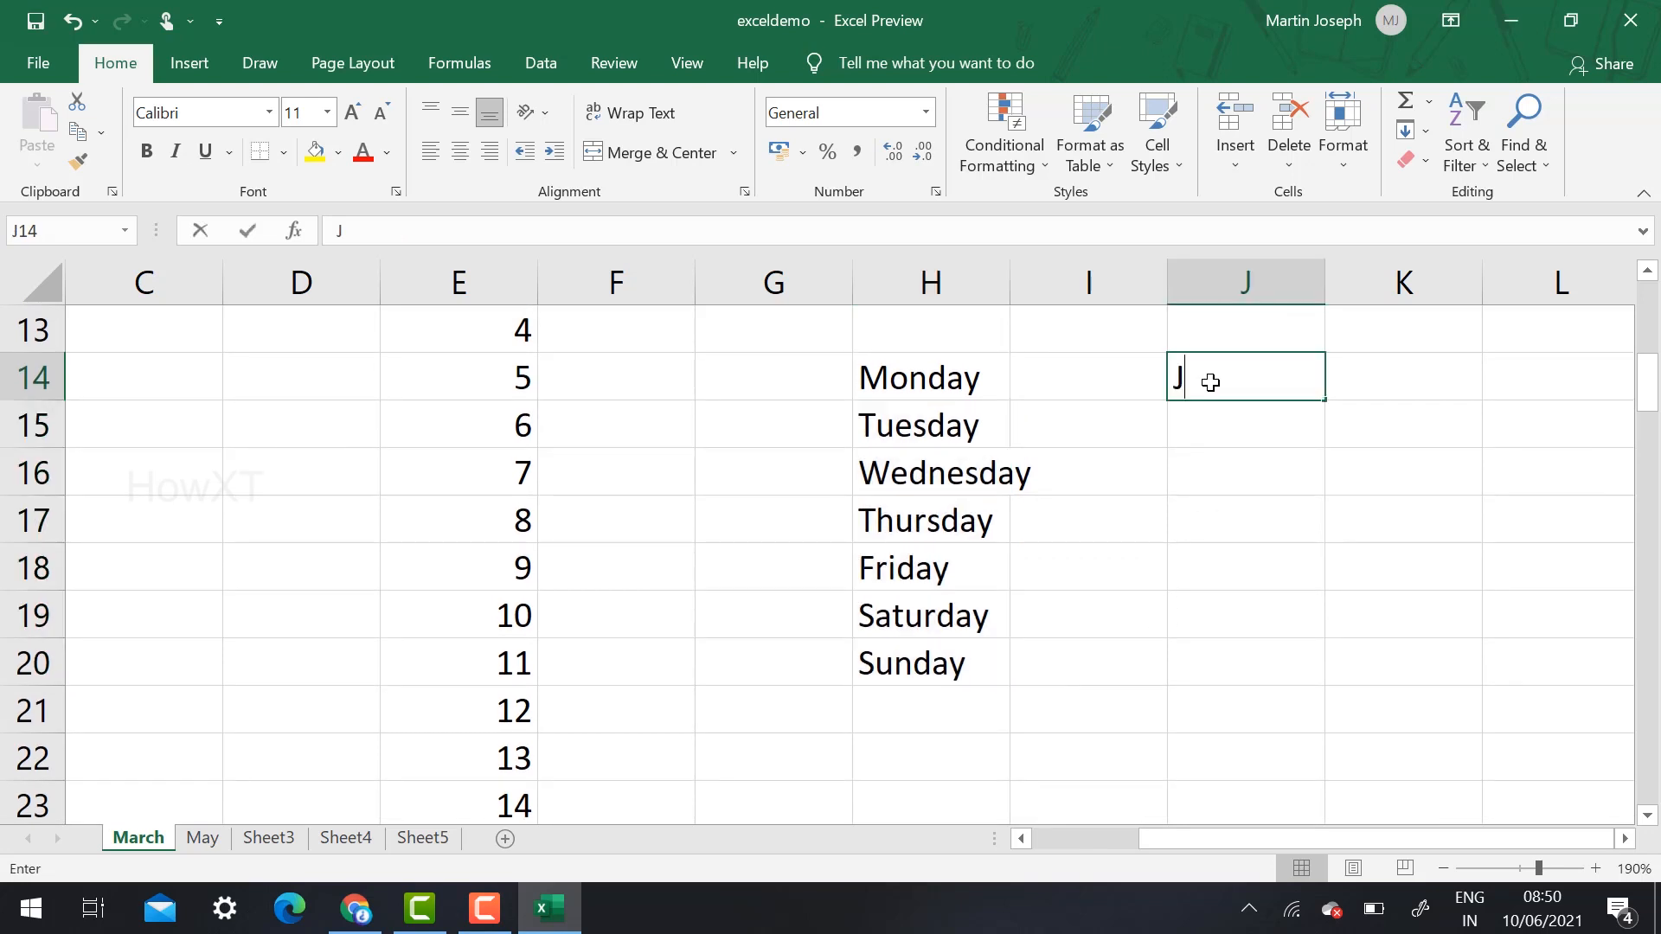
pyautogui.write('anuary')
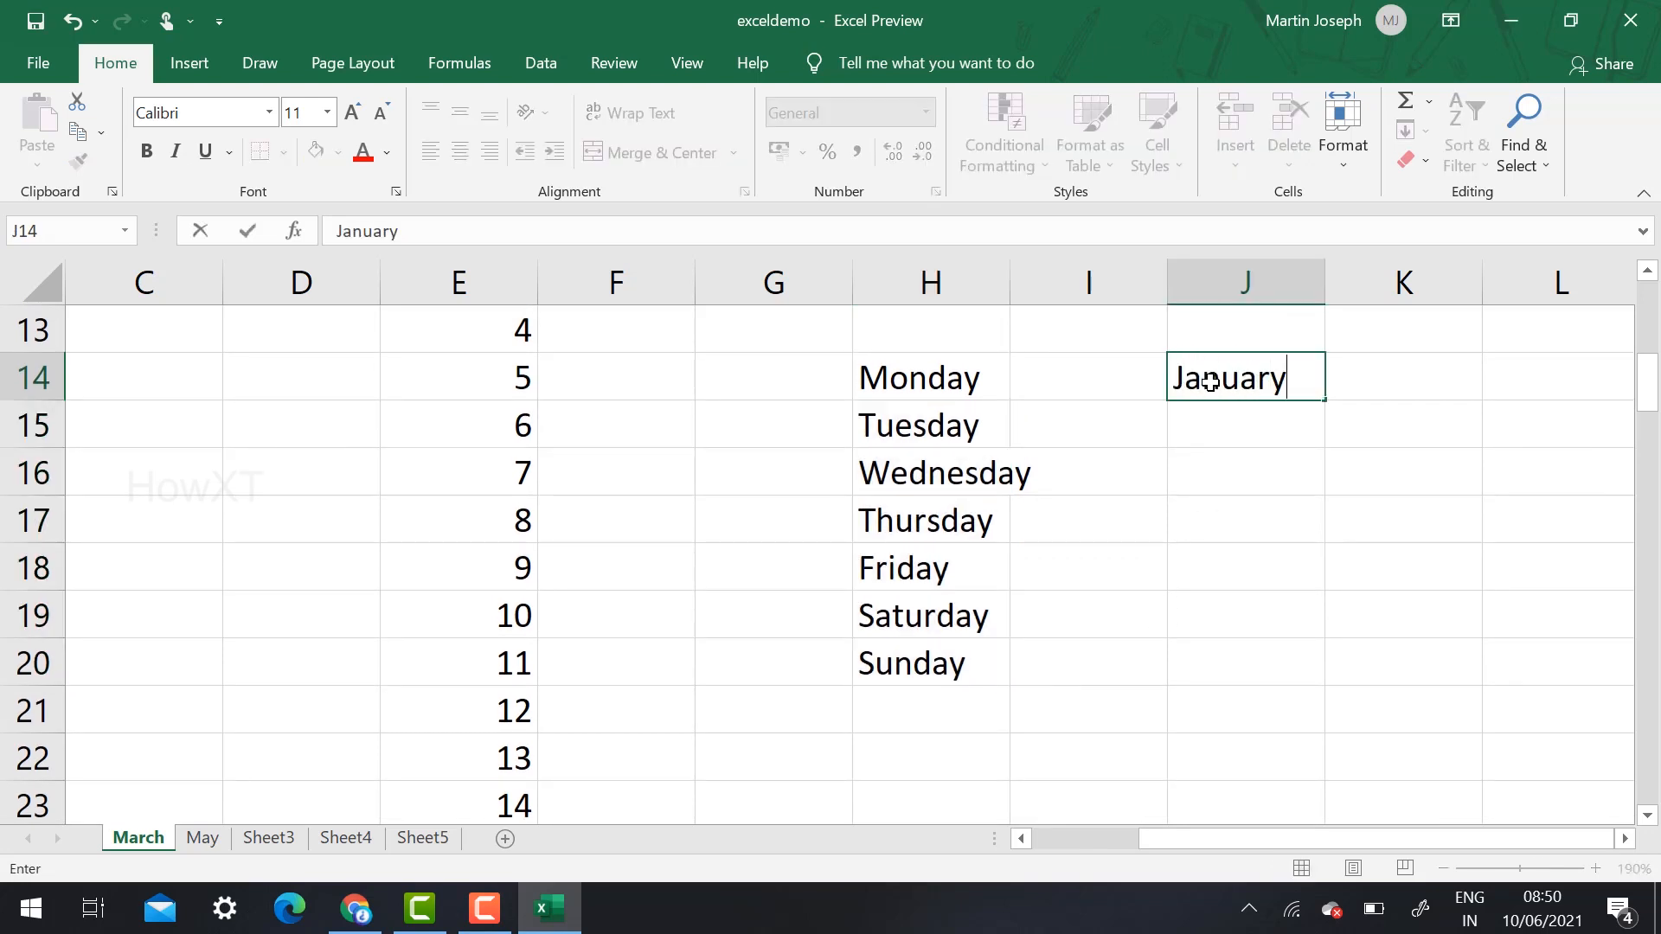
pyautogui.press('Return')
pyautogui.click(1260, 382)
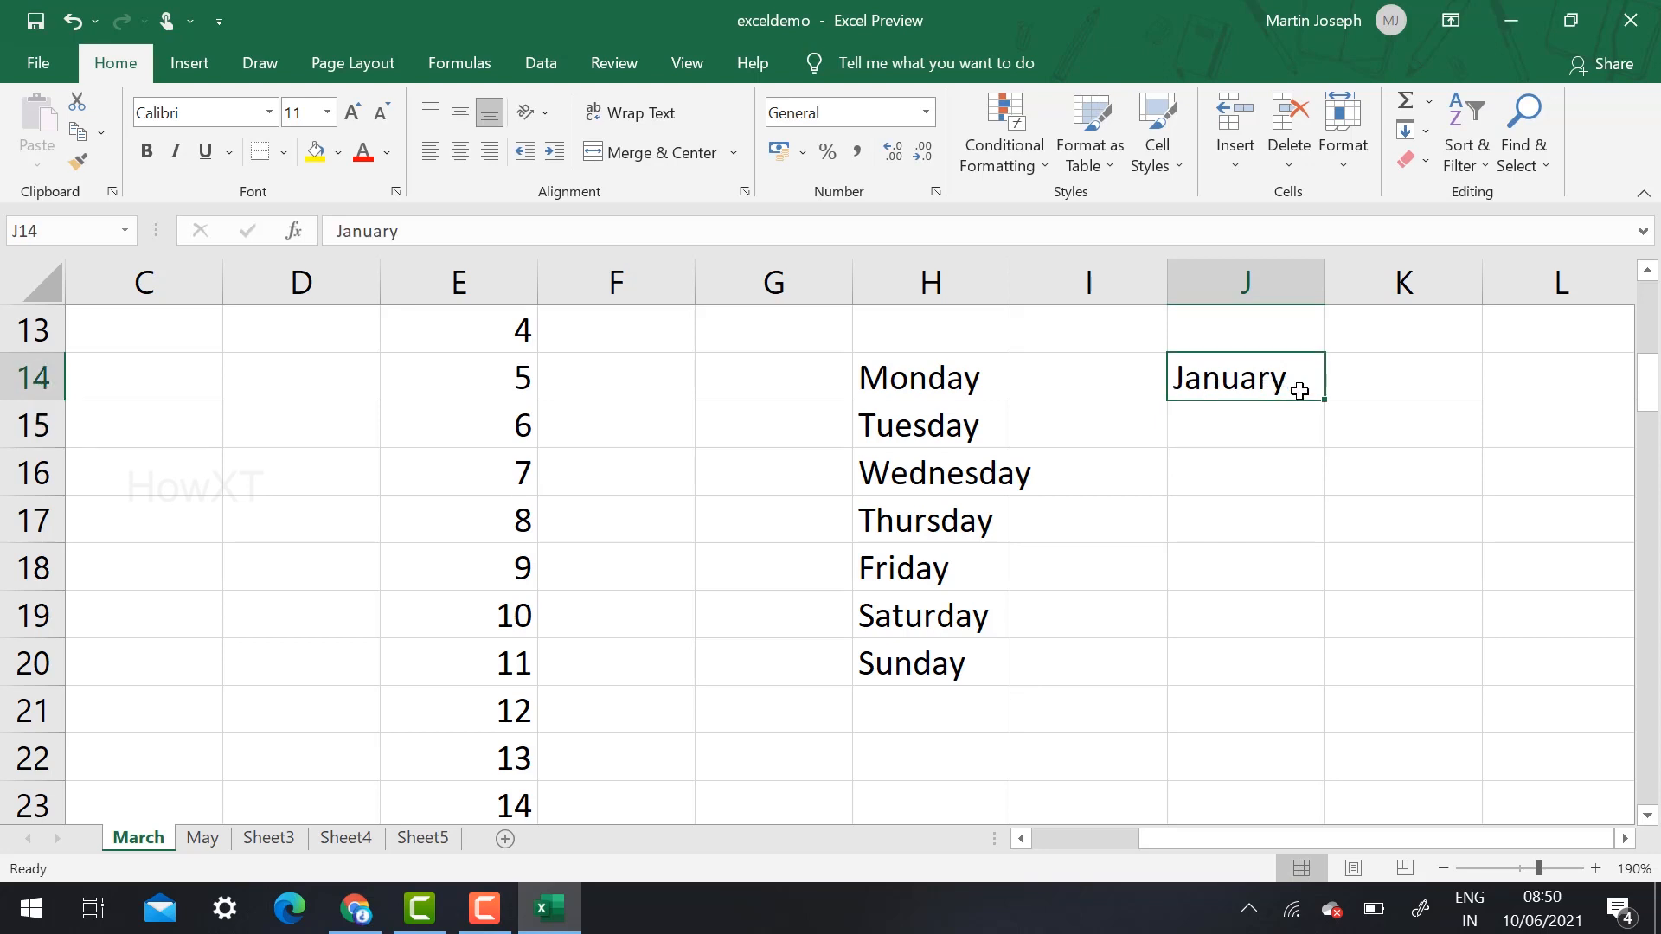
pyautogui.moveTo(1323, 400); pyautogui.dragTo(1463, 559)
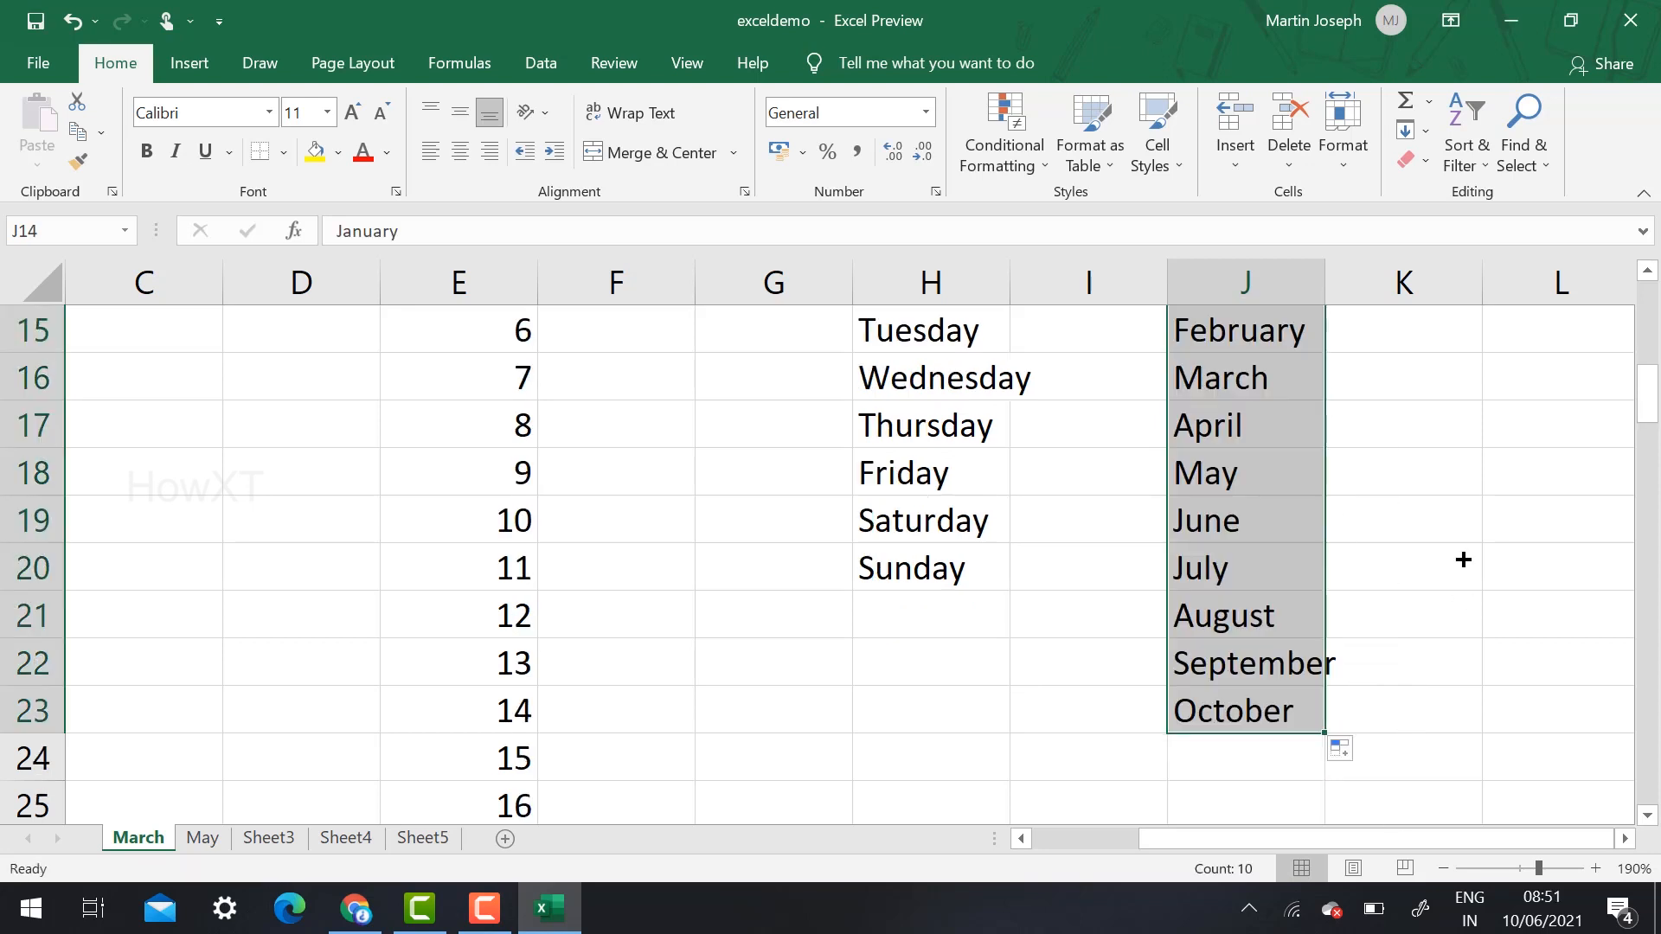
pyautogui.scroll(2, 1462, 559)
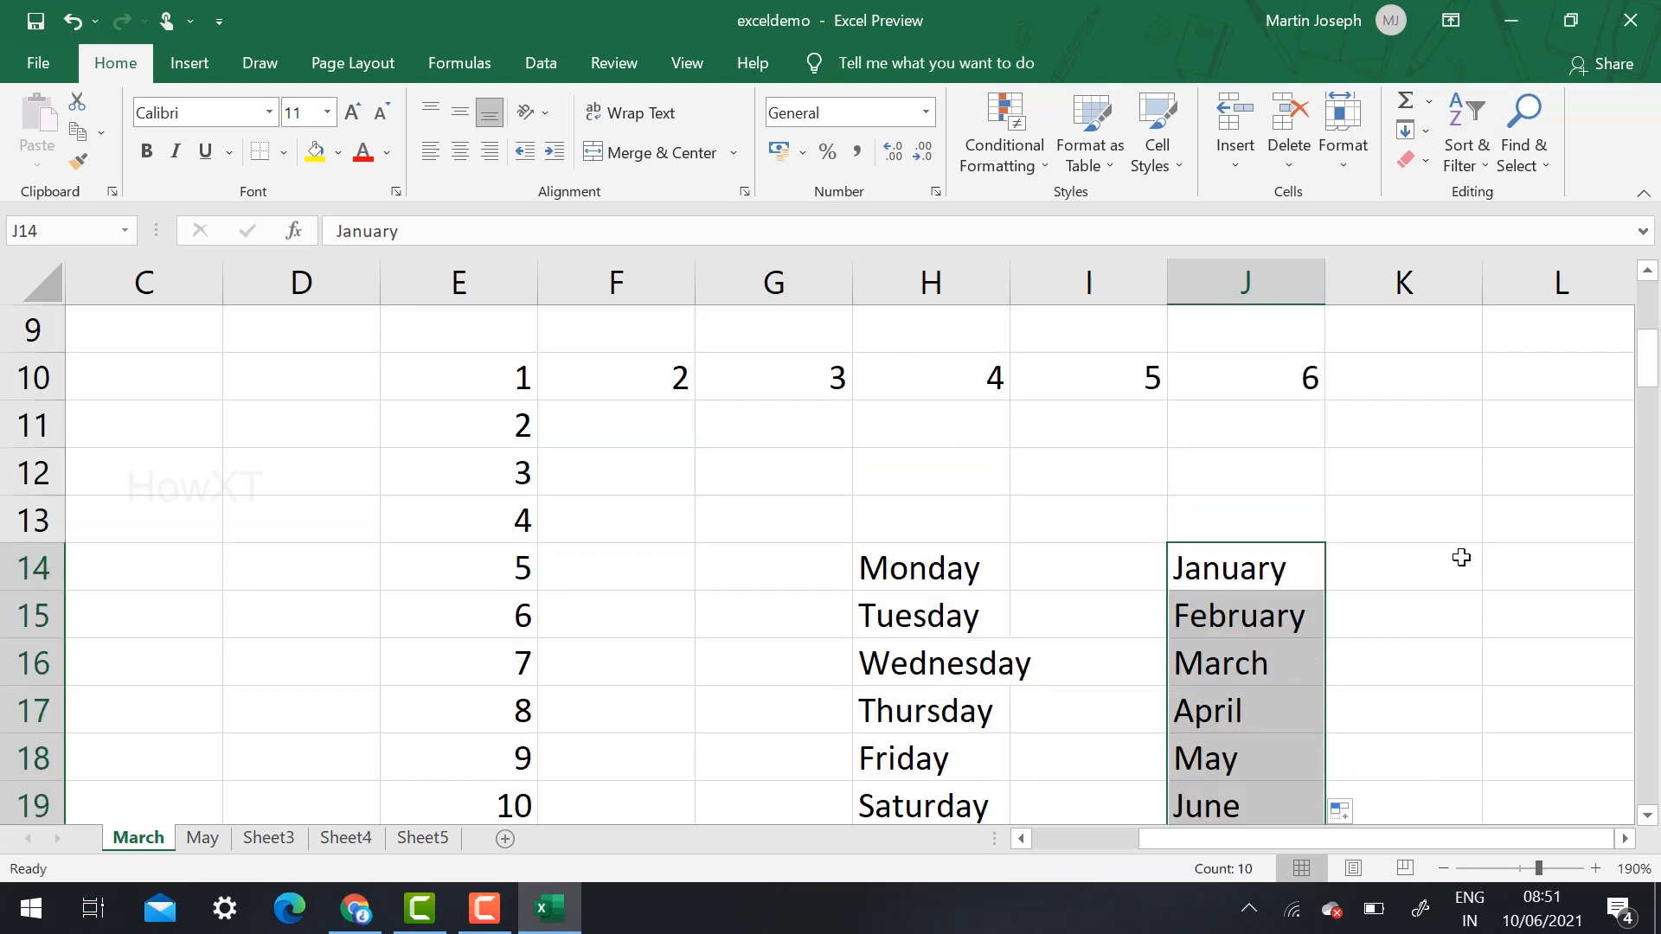
# Autofill the month names across row 14 from January in J14 to January in V14.
pyautogui.click(1244, 565)
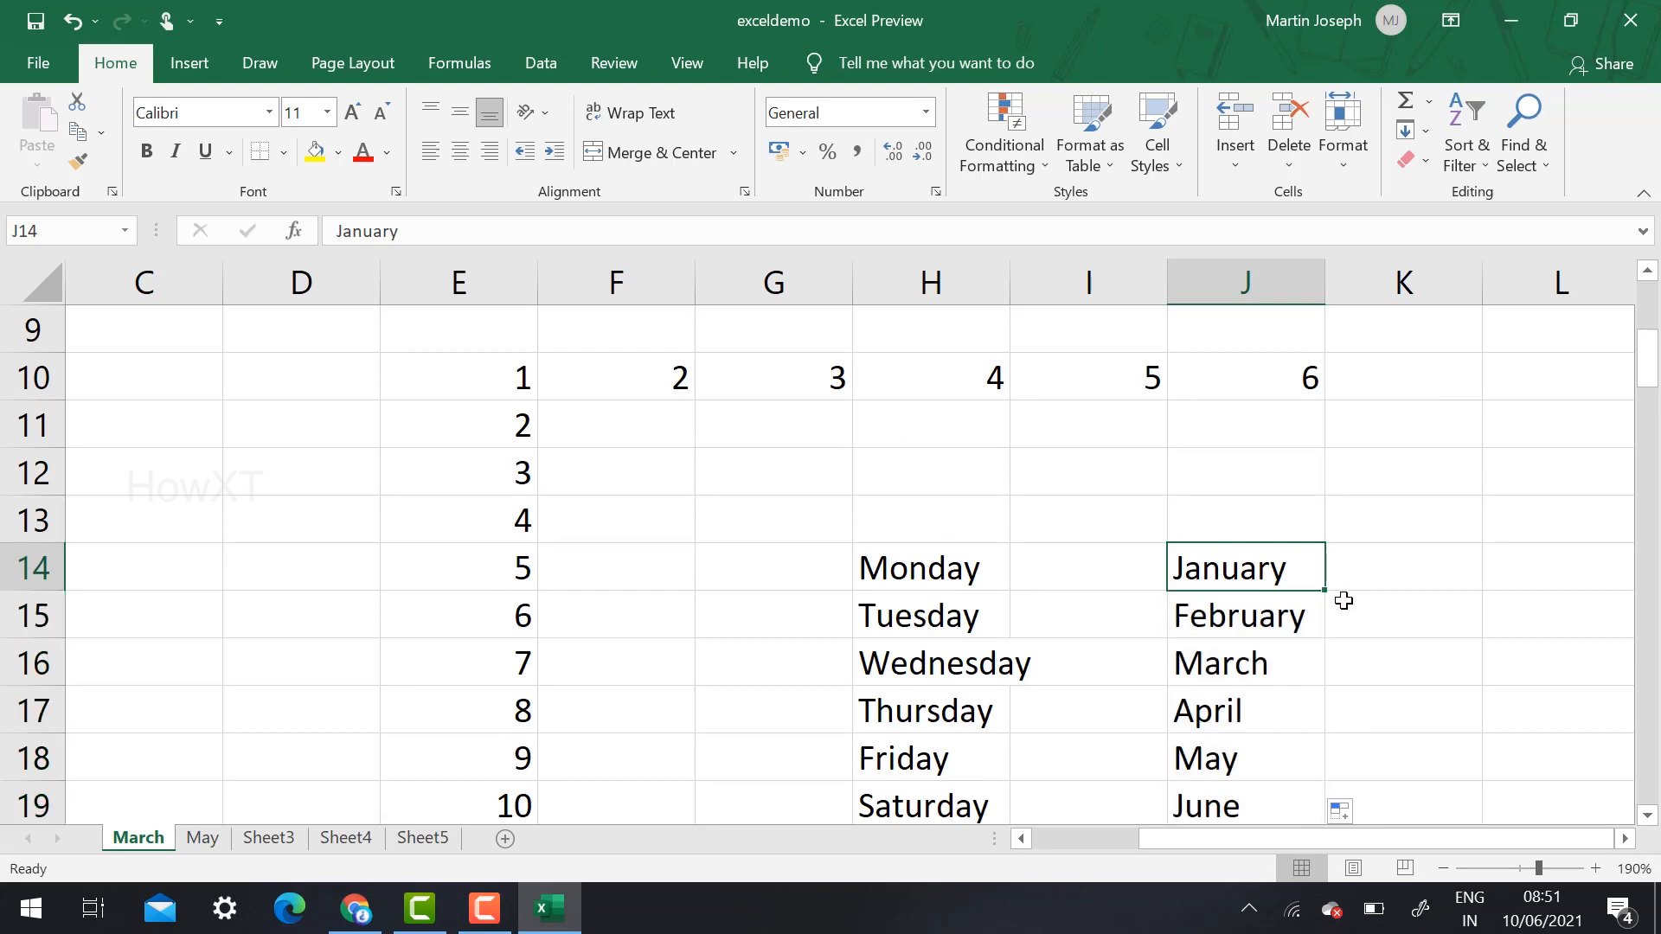
pyautogui.moveTo(1328, 589); pyautogui.dragTo(1500, 588)
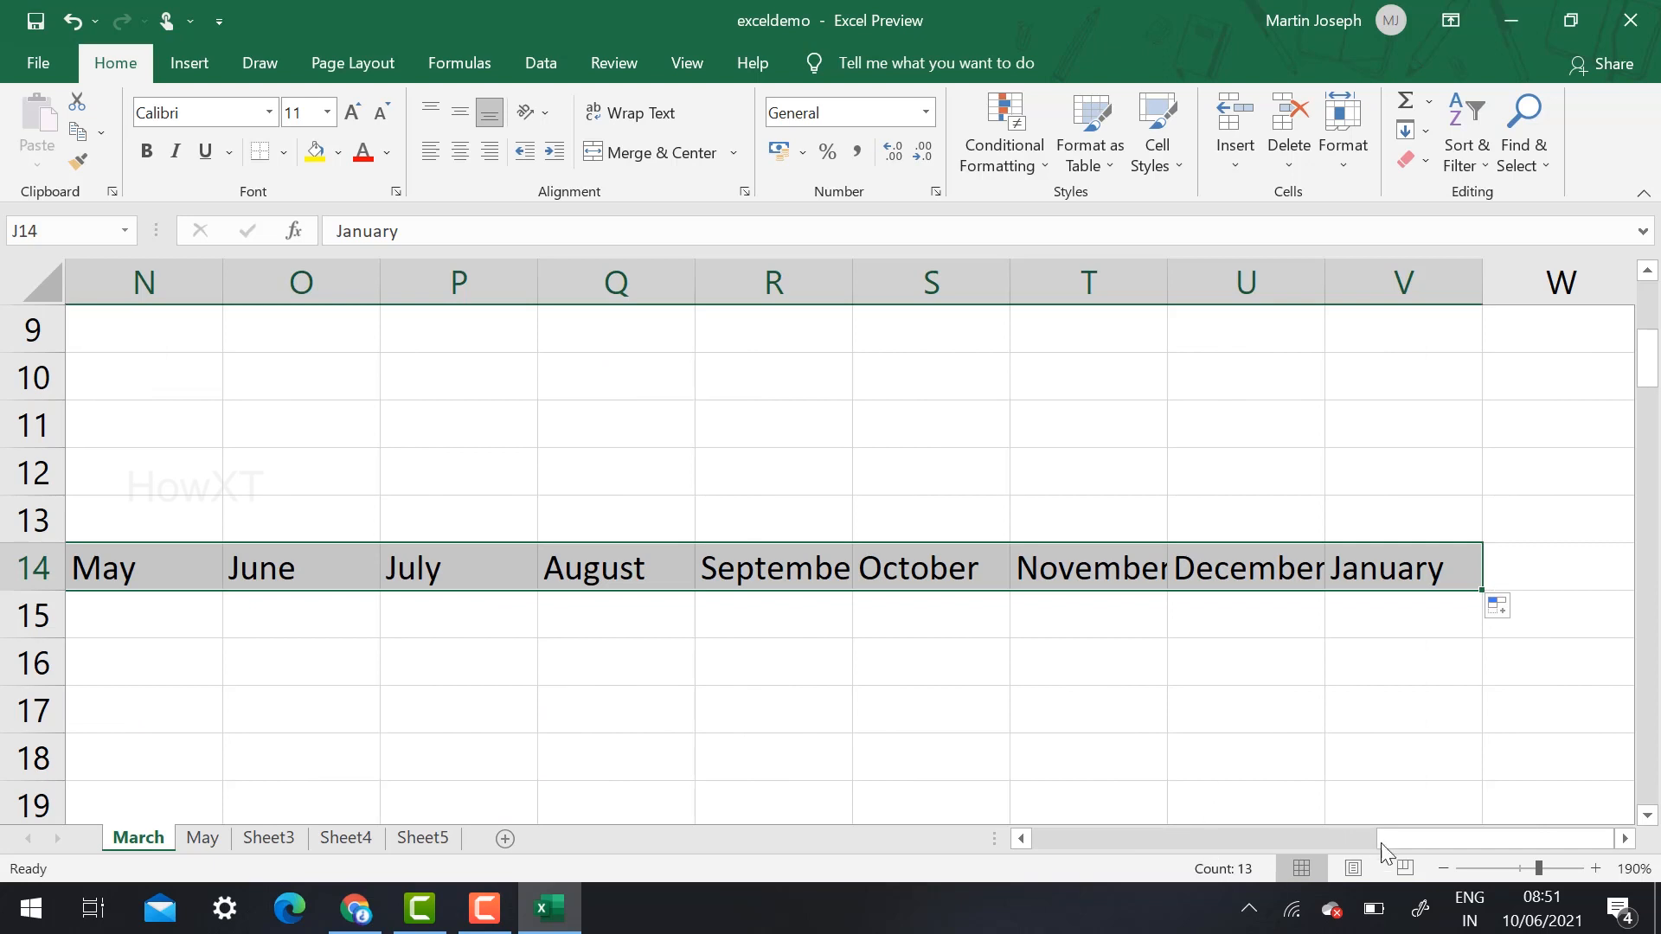
pyautogui.moveTo(1382, 841); pyautogui.dragTo(1059, 843)
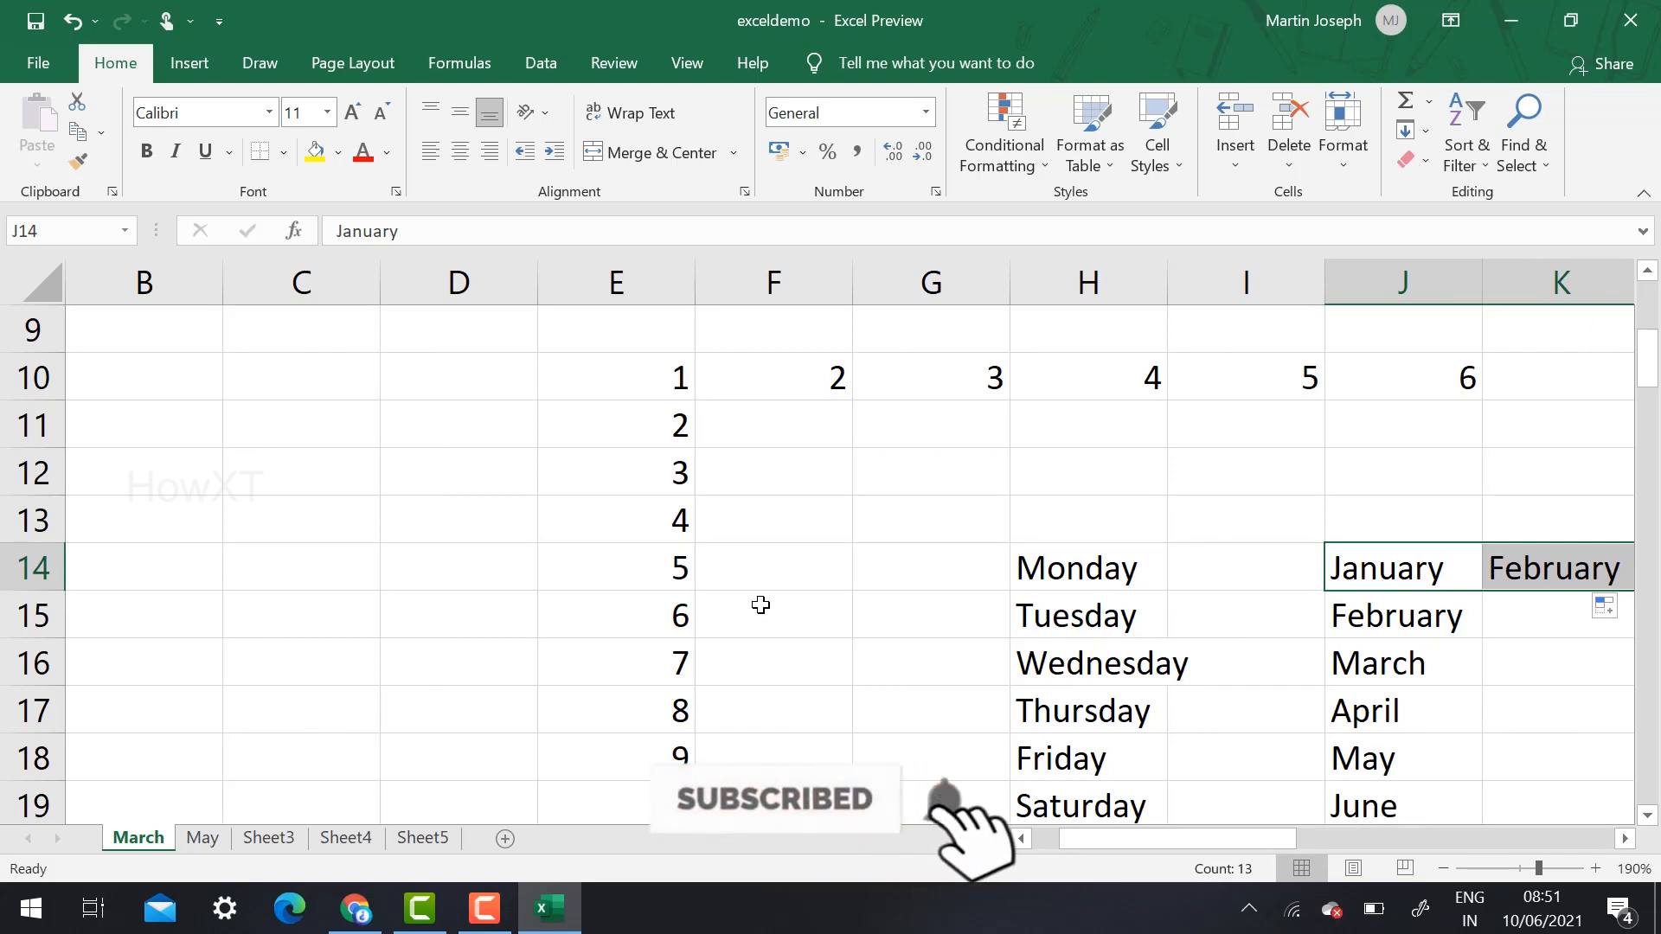
# Enter 600 in cell C13 and fill it down to C17 as a number series with Fill Series.
pyautogui.click(325, 518)
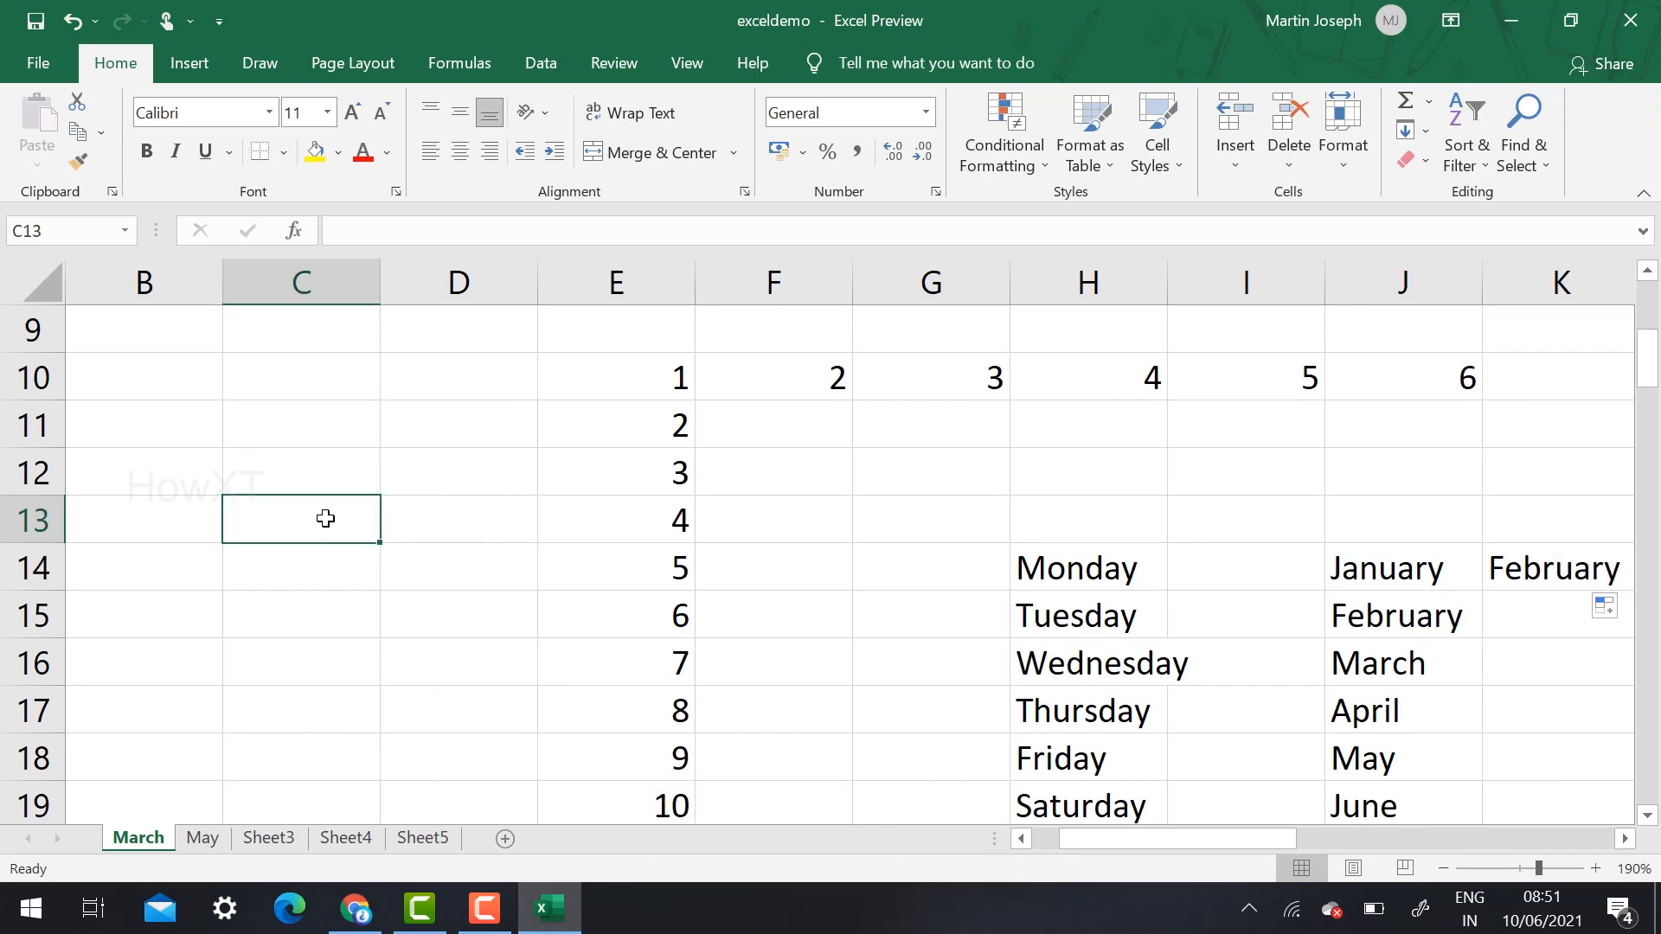
pyautogui.write('600')
pyautogui.press('Return')
pyautogui.click(325, 518)
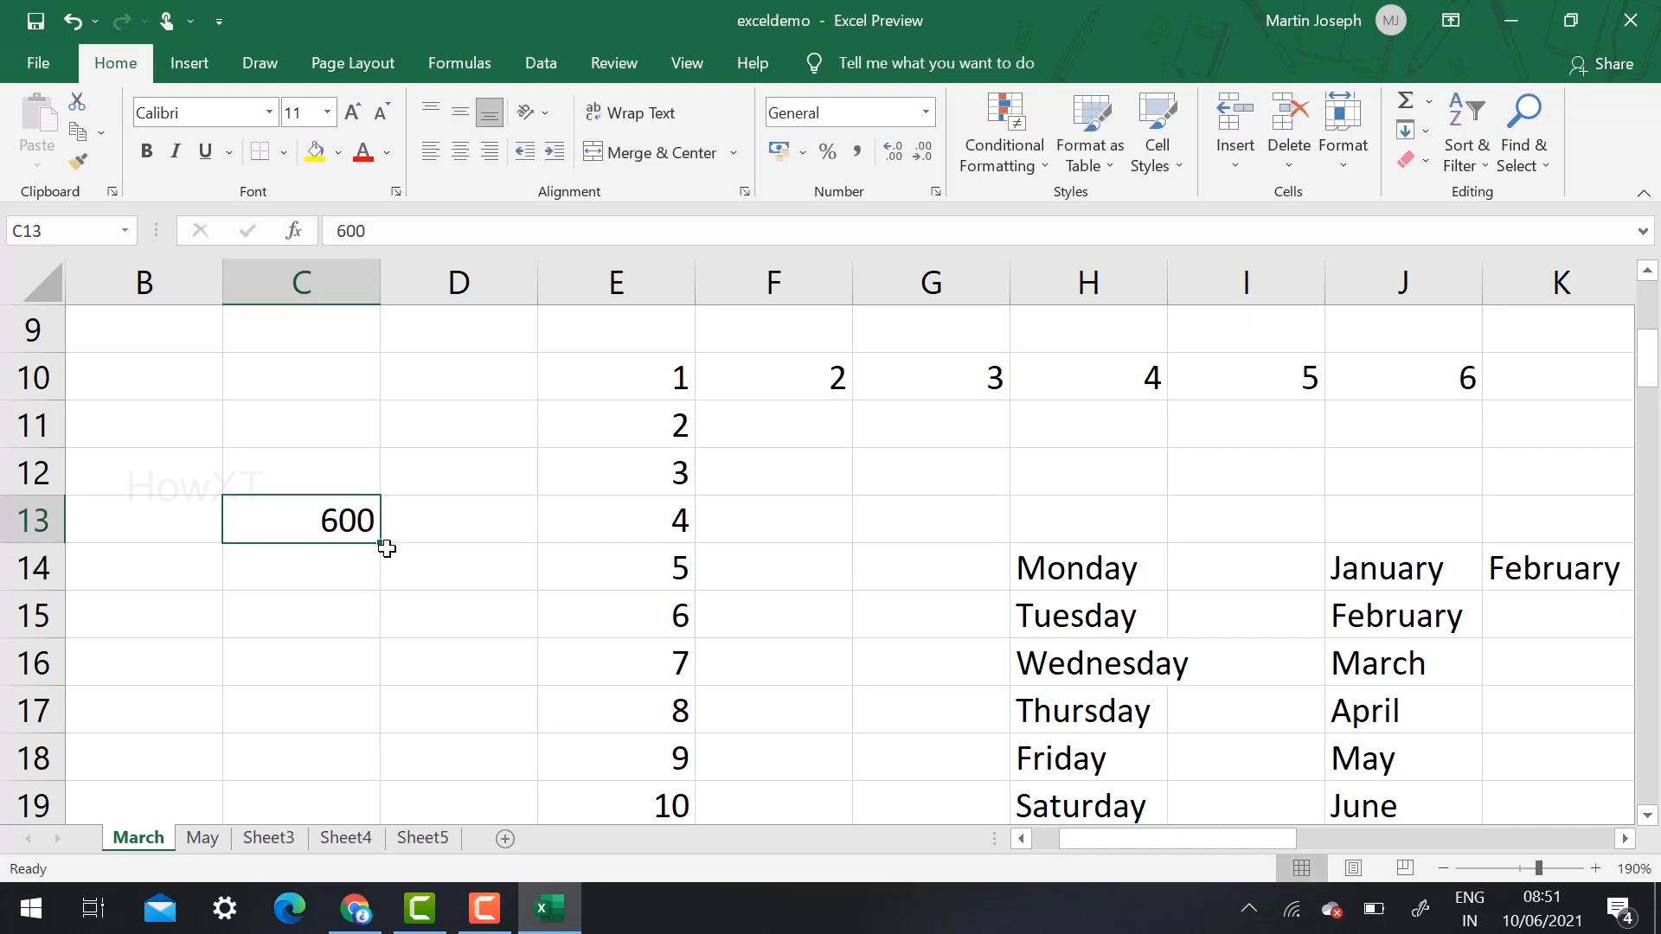
pyautogui.moveTo(382, 547); pyautogui.dragTo(386, 727)
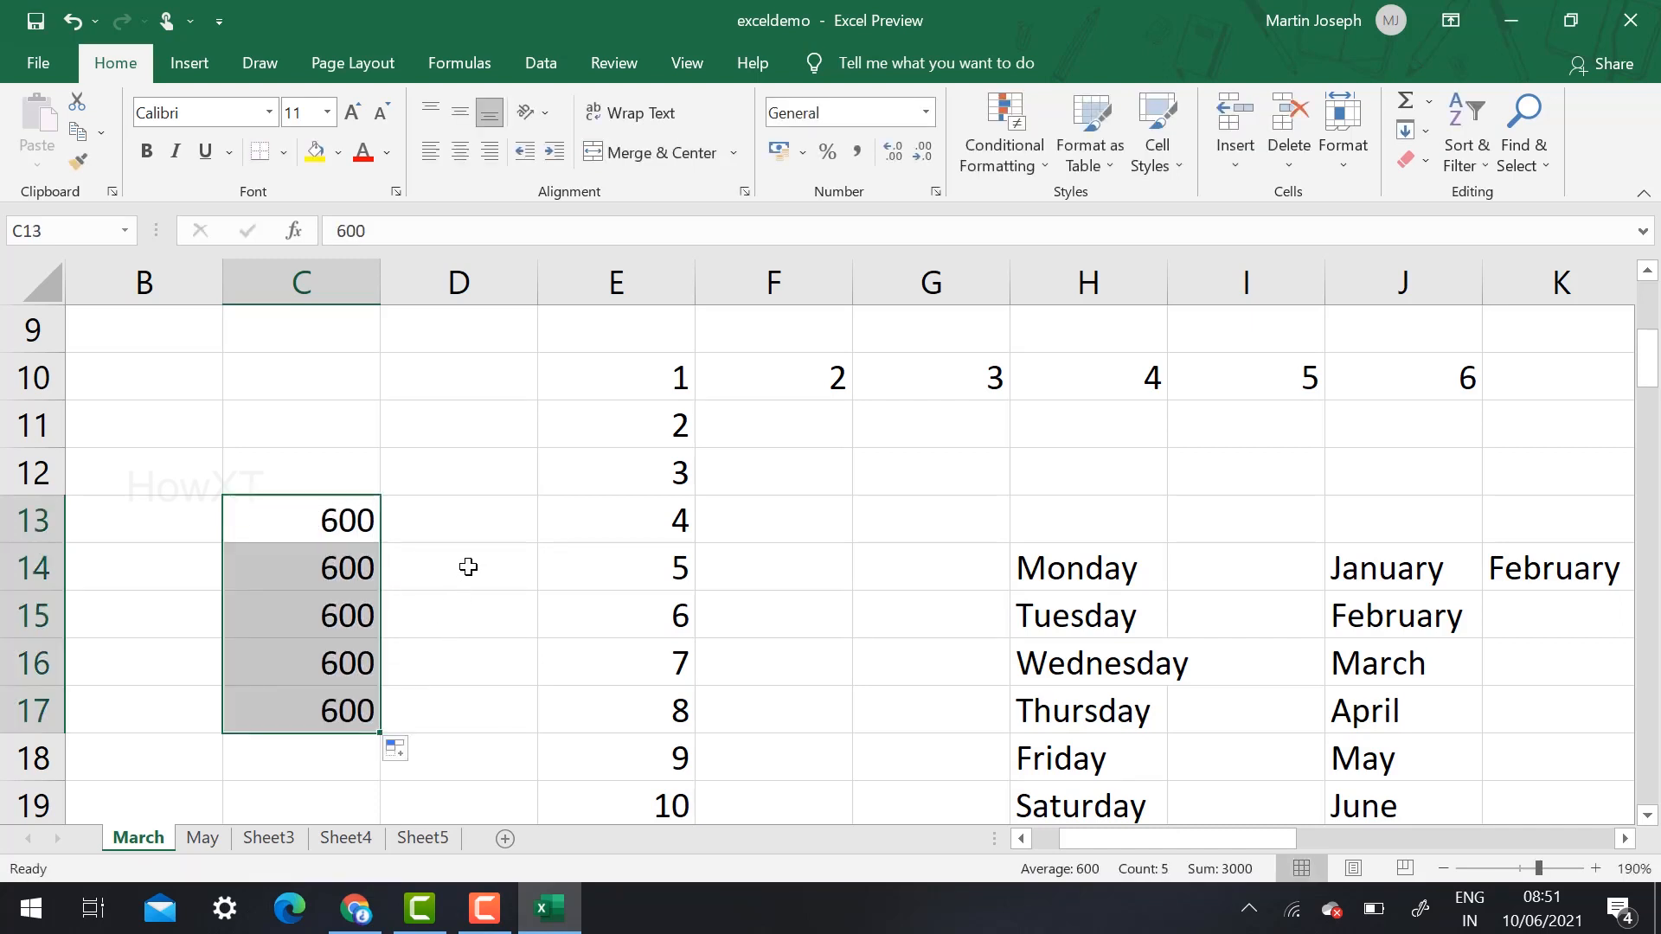
pyautogui.click(398, 749)
pyautogui.click(406, 624)
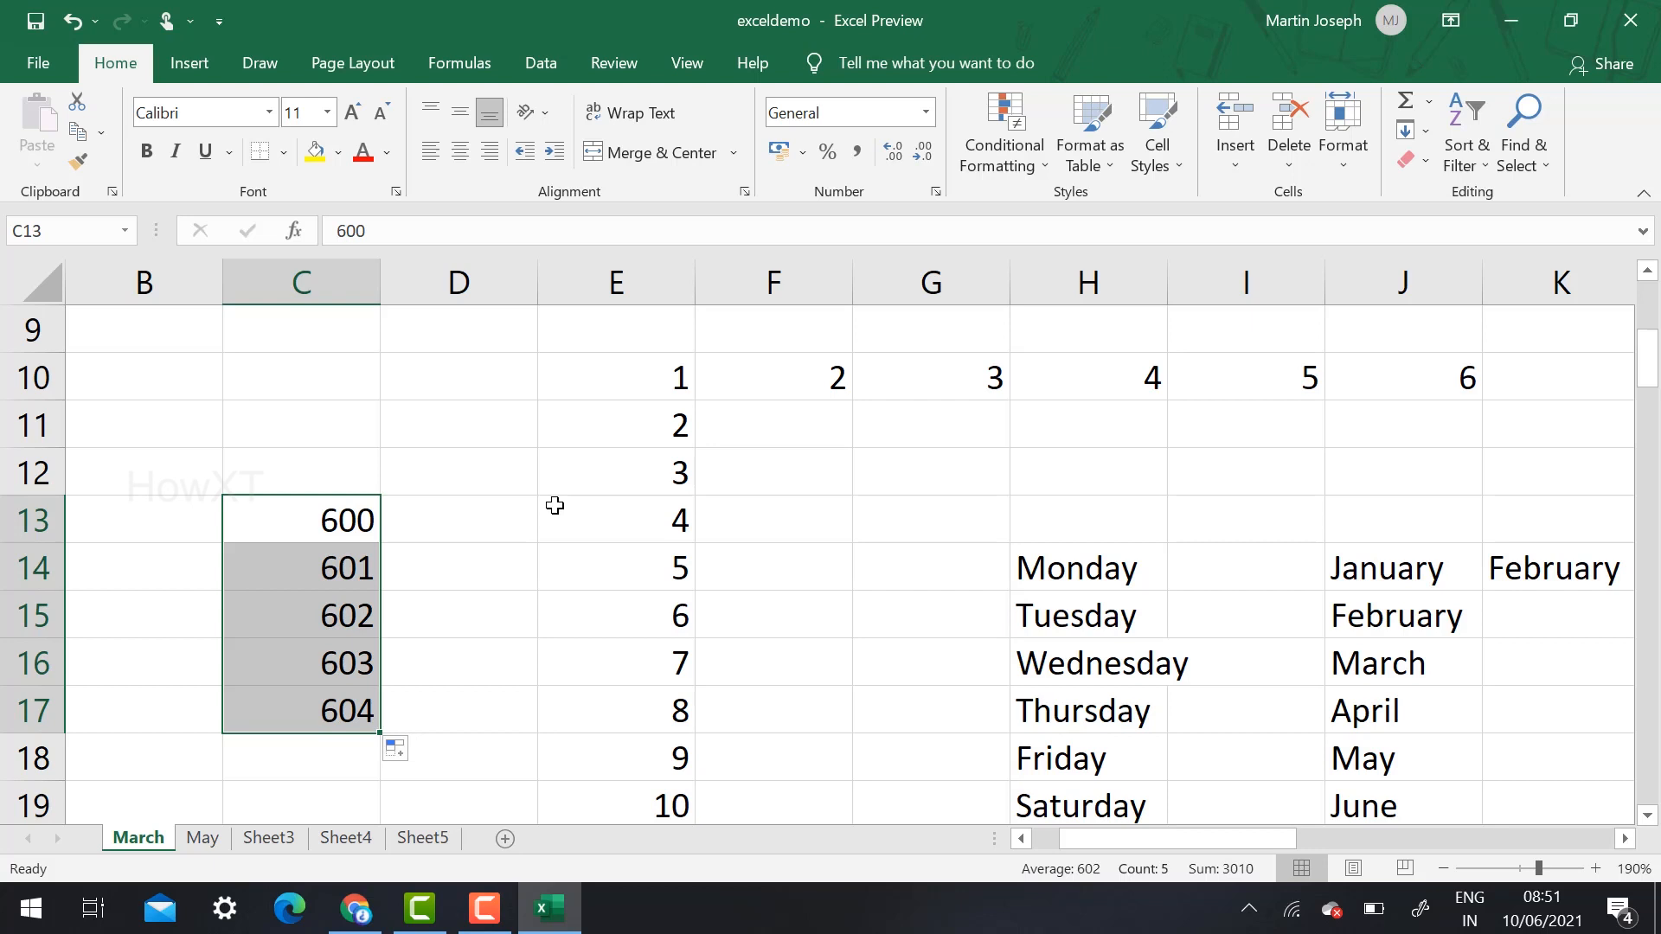
pyautogui.scroll(3, 555, 505)
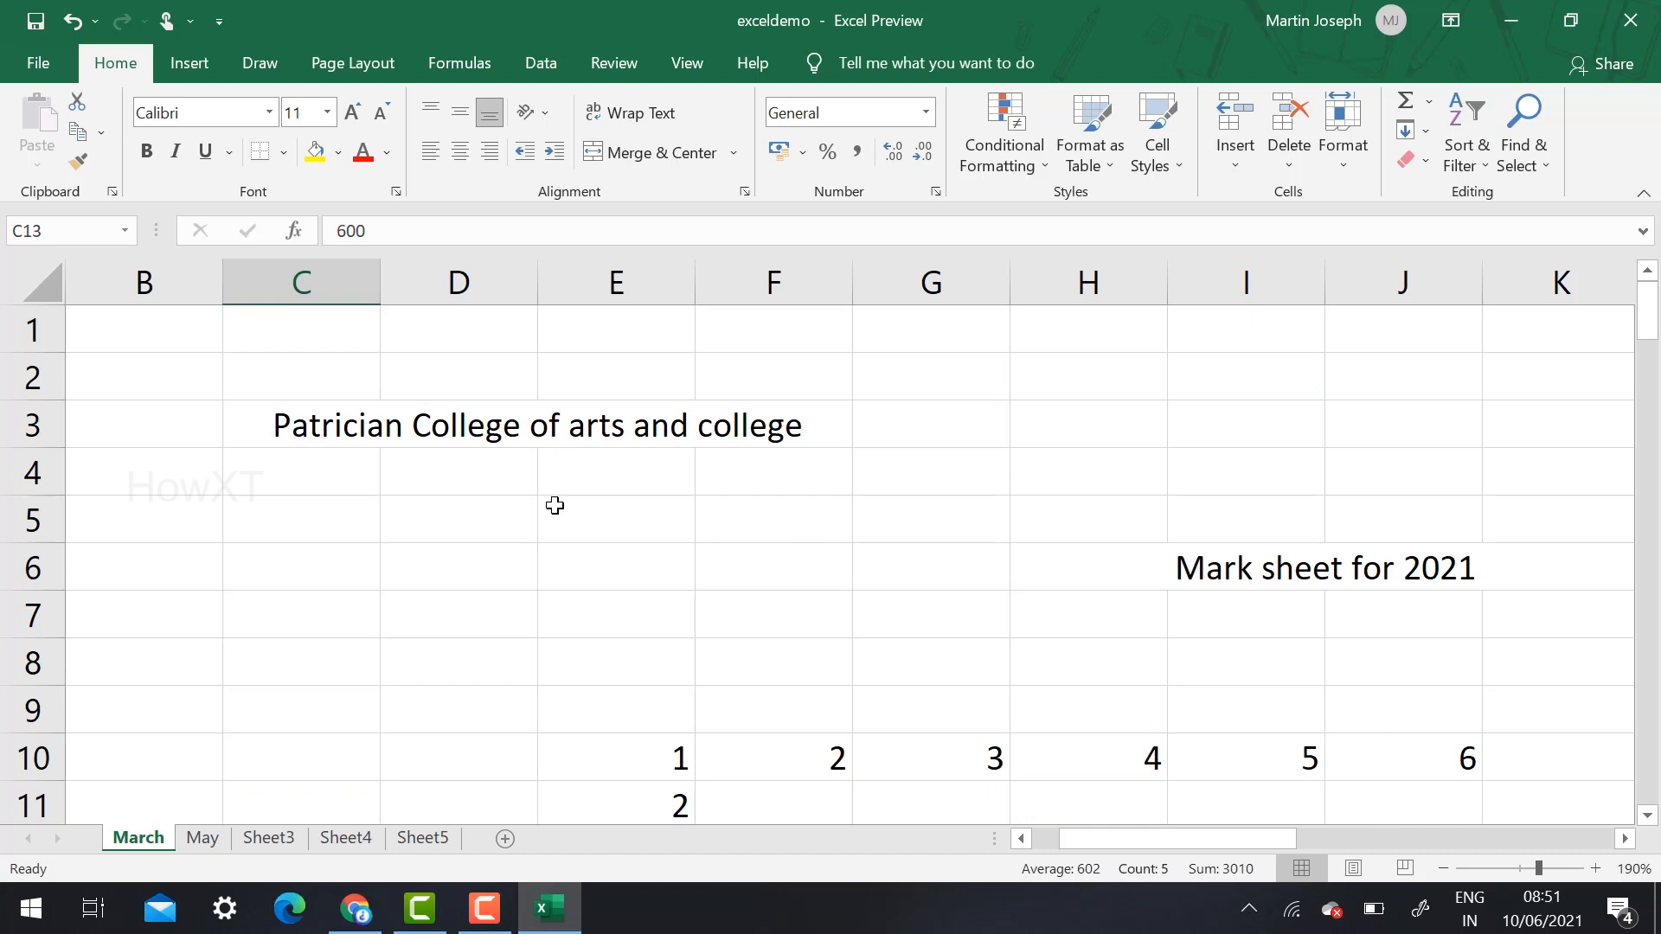
pyautogui.scroll(-3, 554, 505)
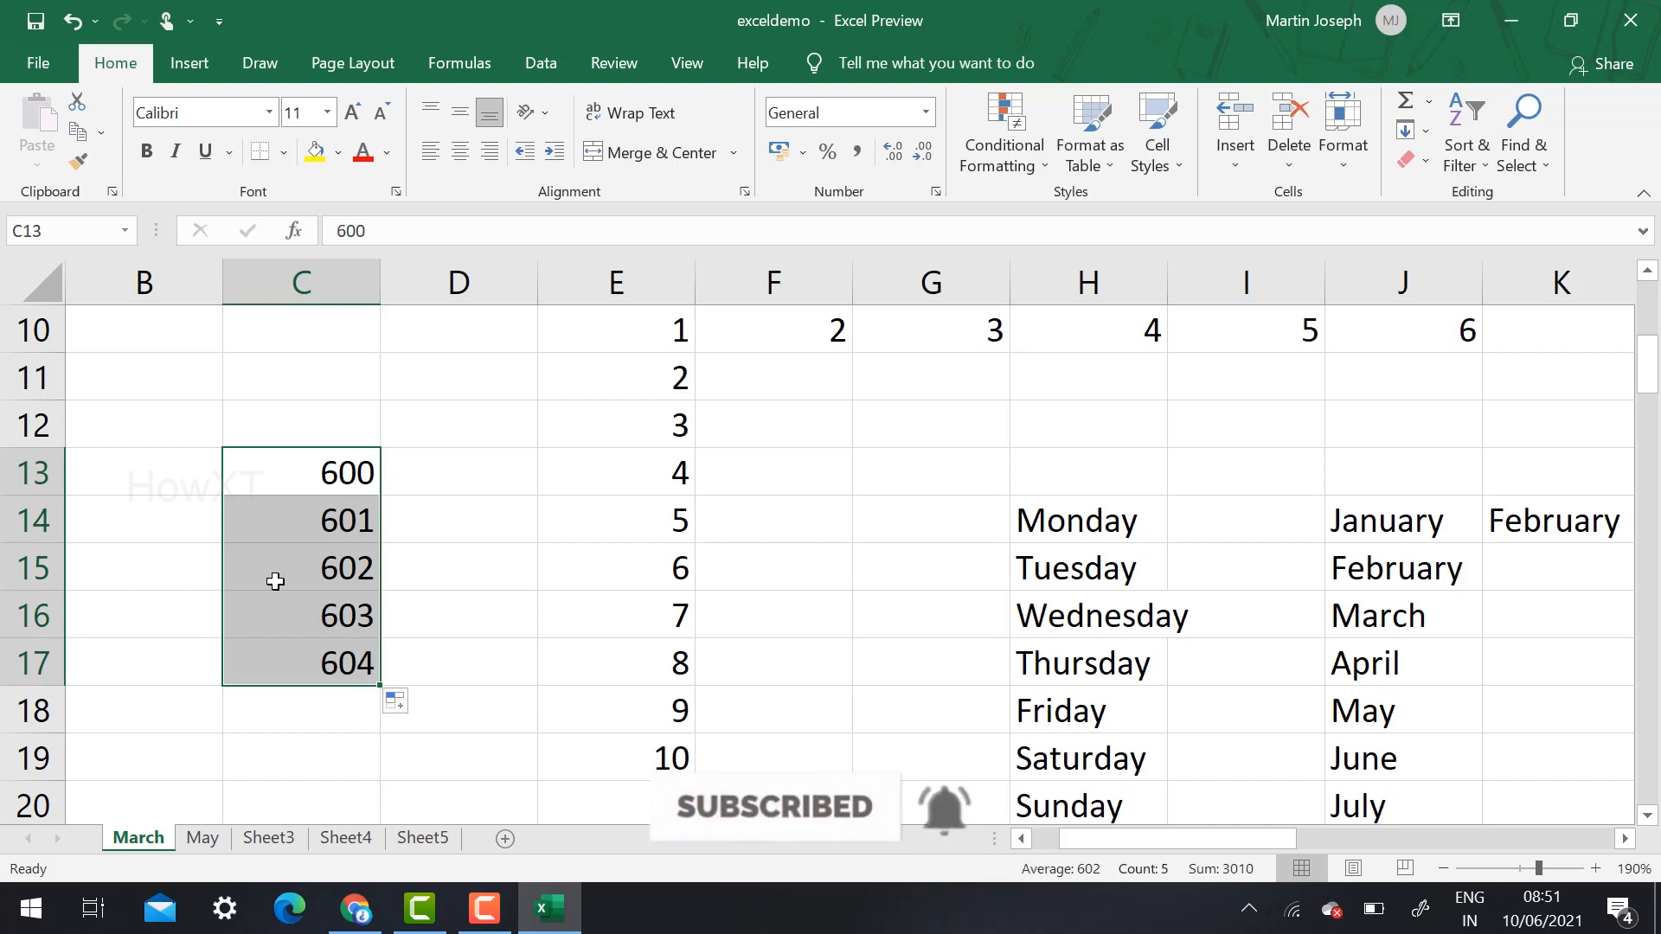
# On the May sheet, enter the labels Mark1, Mark2 and Total in cells E7 to E9.
pyautogui.click(201, 838)
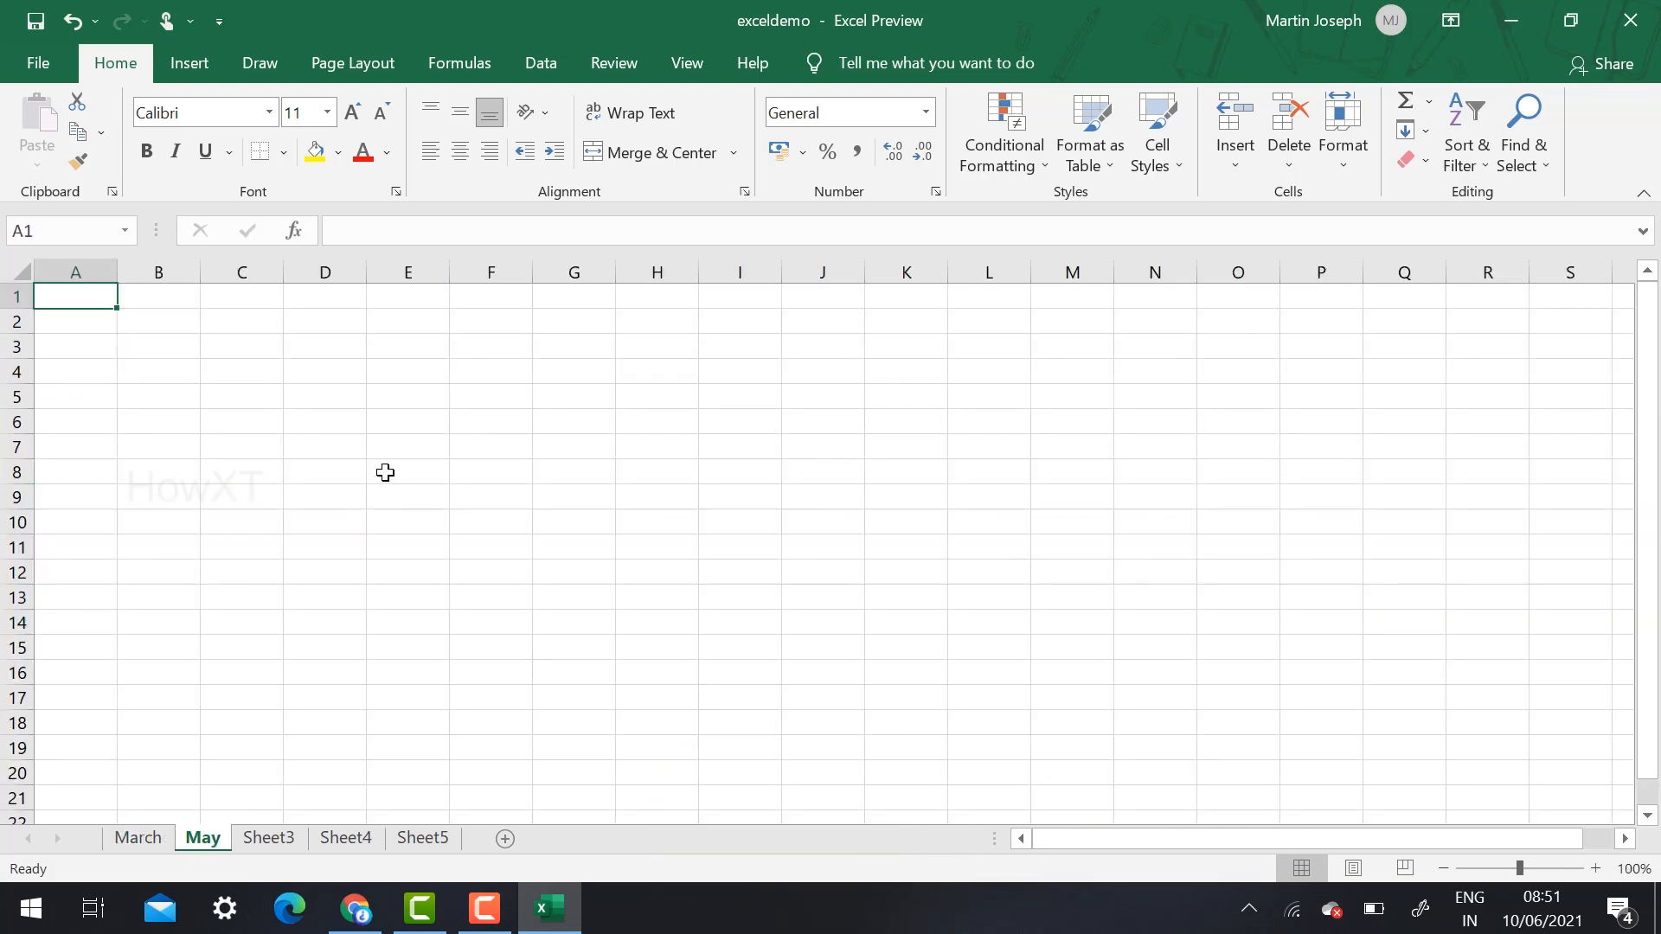
pyautogui.click(381, 443)
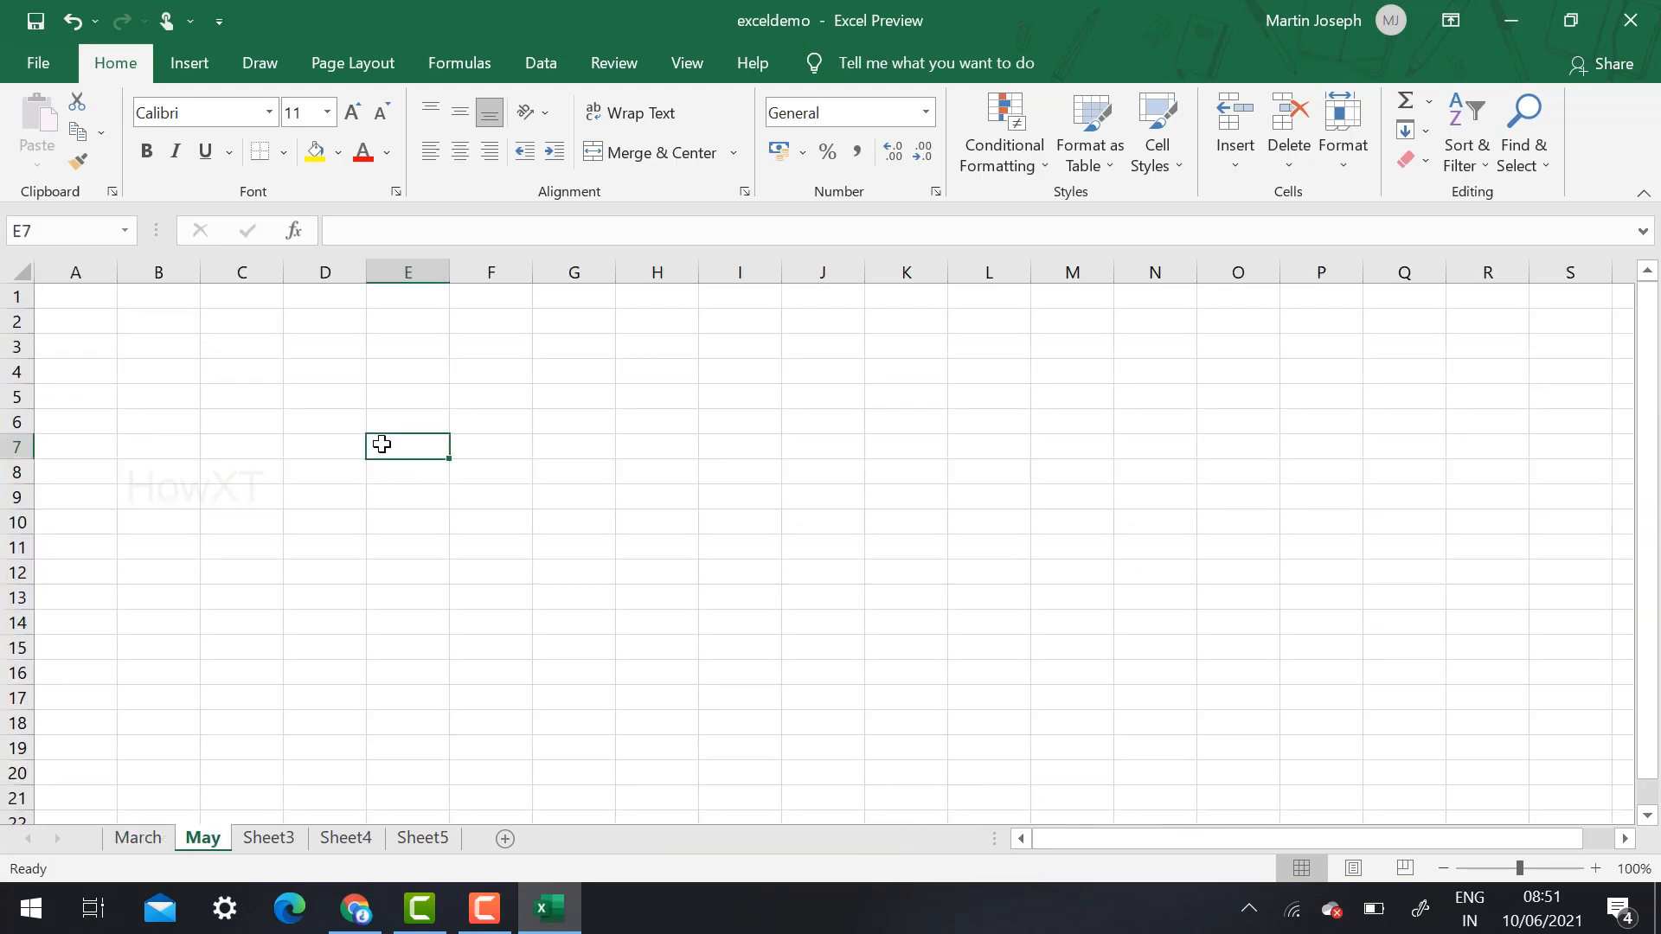
pyautogui.keyDown('ctrl'); pyautogui.scroll(3, 382, 443); pyautogui.keyUp('ctrl')
pyautogui.write('Mark')
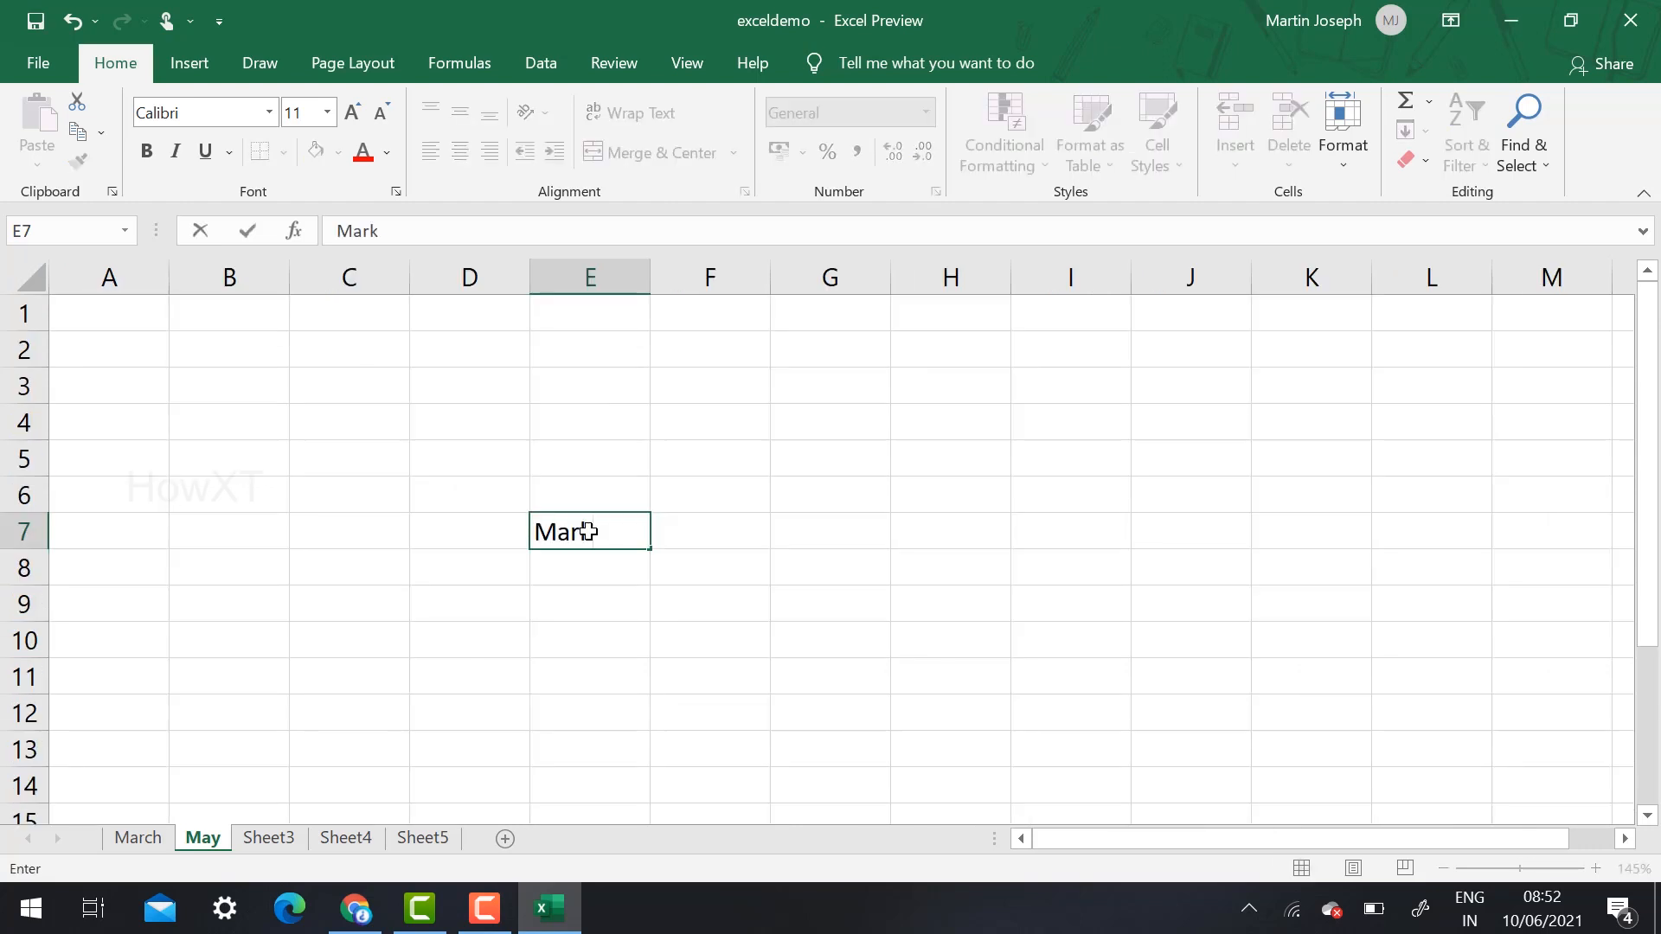
pyautogui.write('1')
pyautogui.press('Return')
pyautogui.write('Mark')
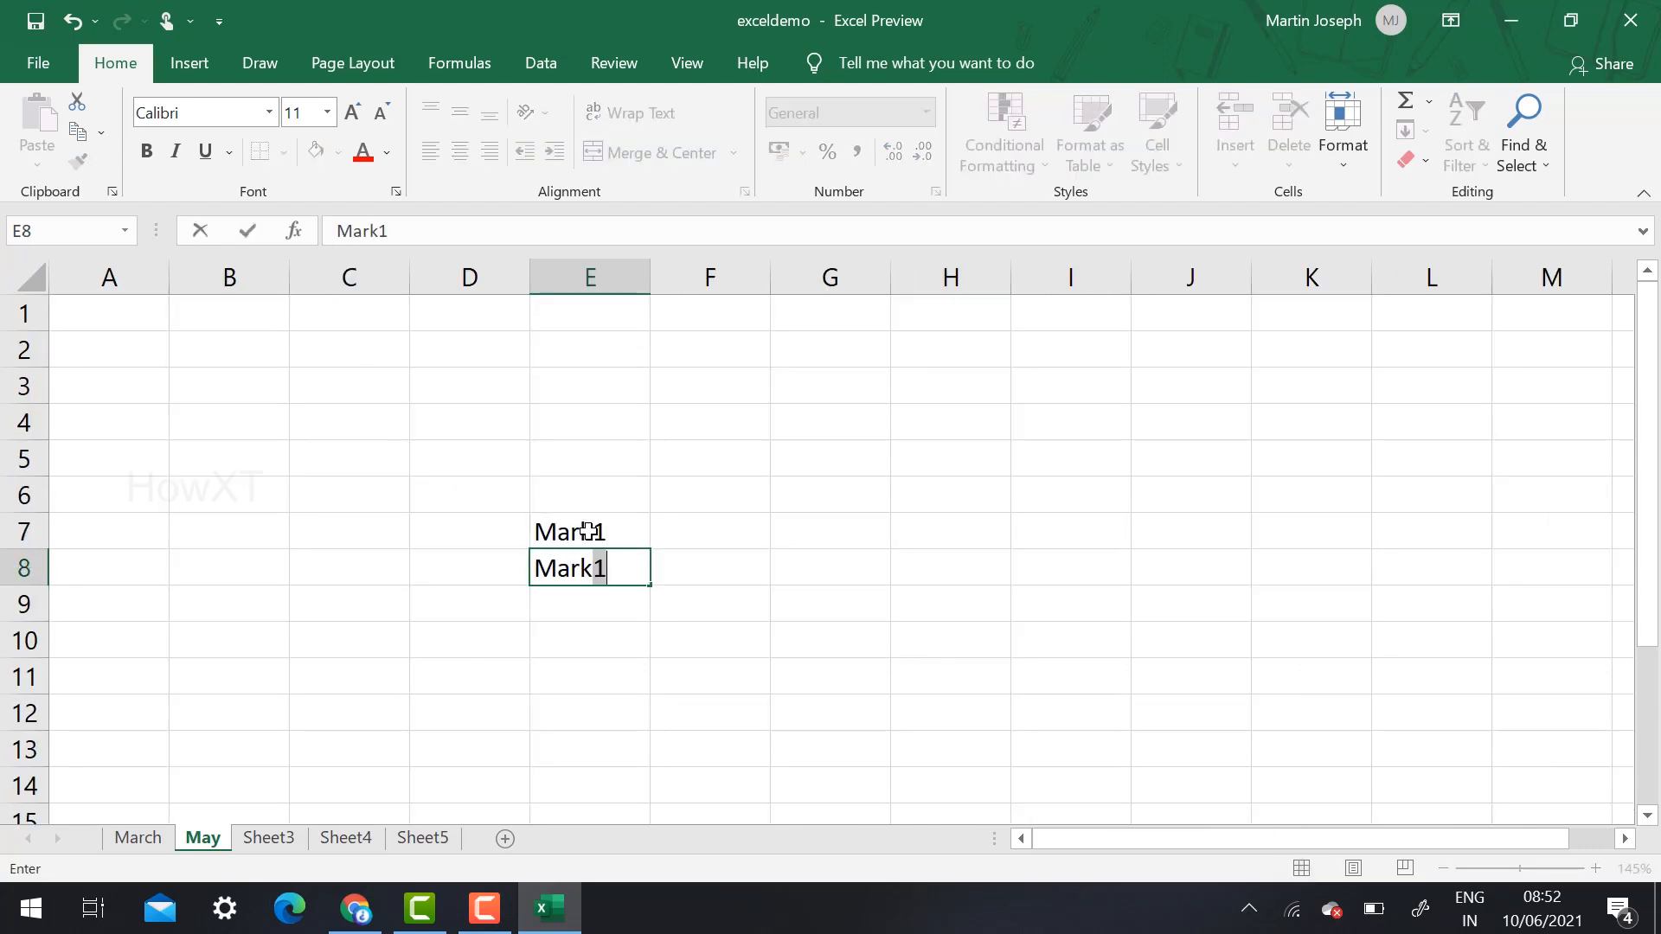
pyautogui.write('2')
pyautogui.press('Return')
pyautogui.write('Total')
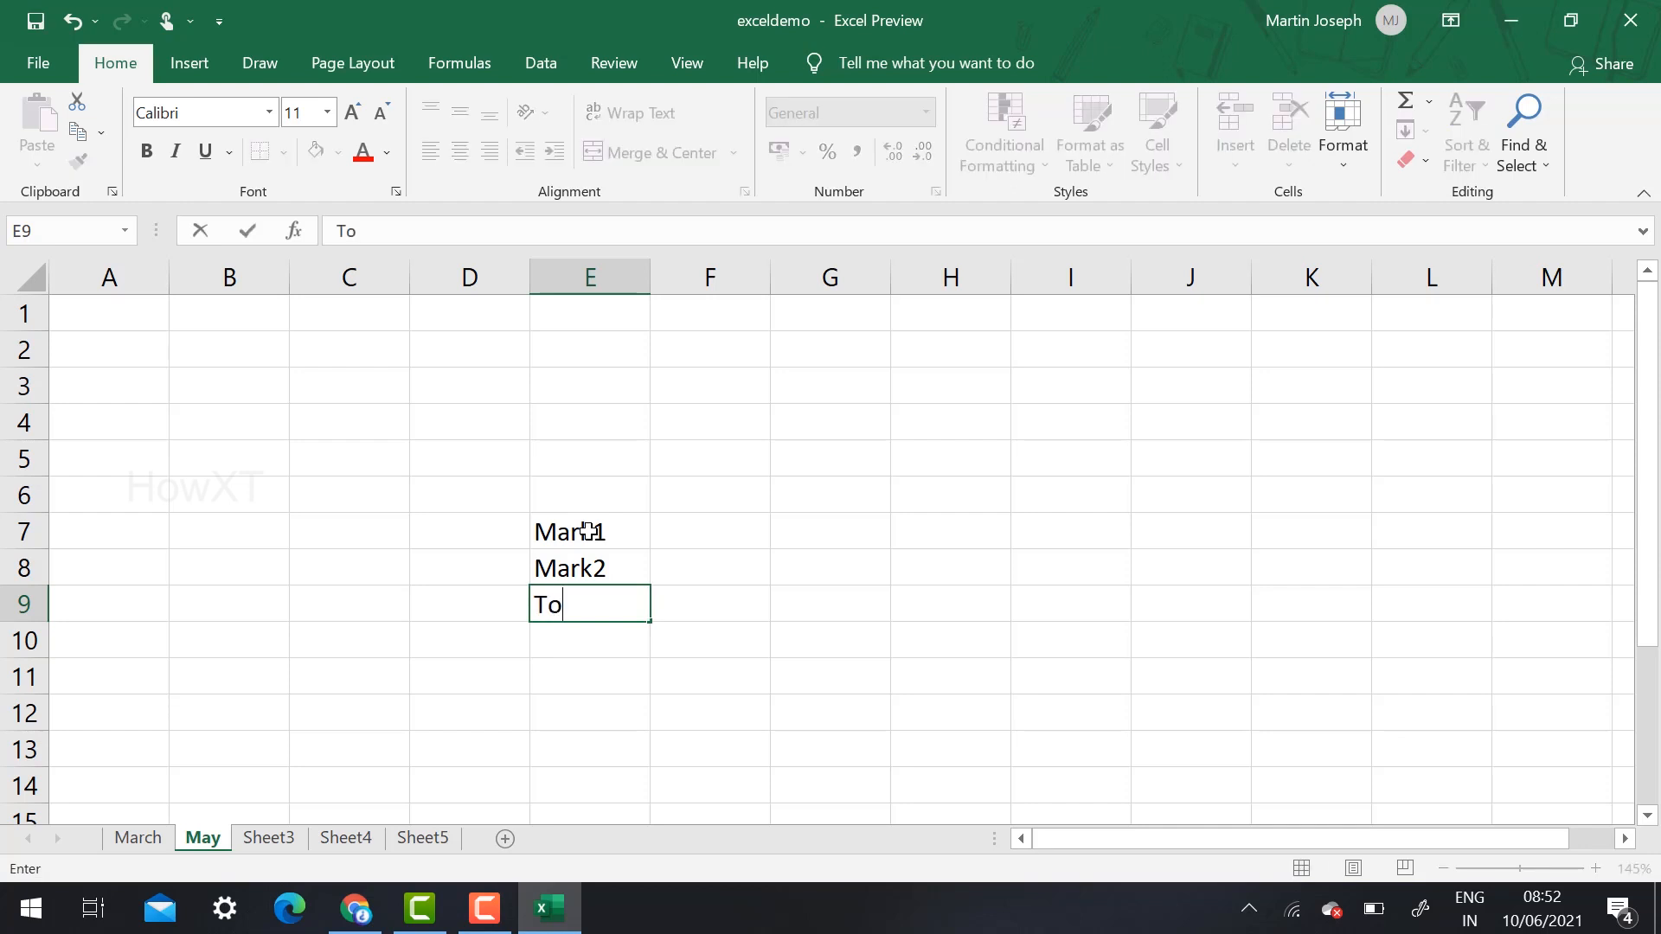
# Enter 70 for Mark1 in F7 and 59 for Mark2 in F8.
pyautogui.press('Up')
pyautogui.press('Up')
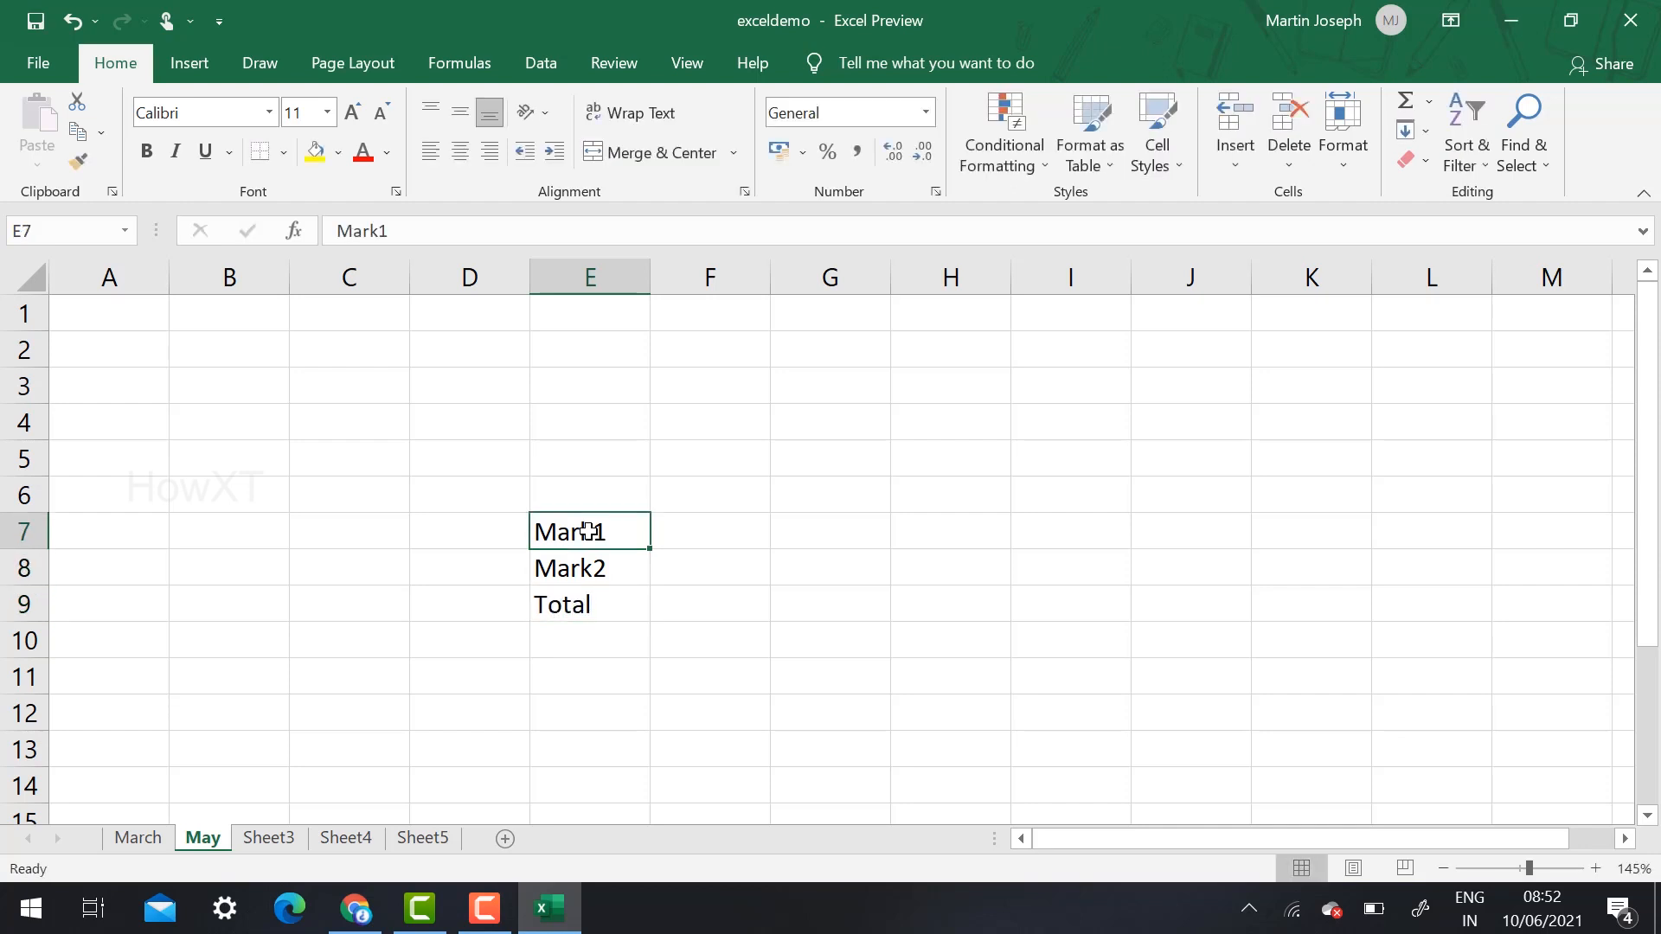
pyautogui.press('Right')
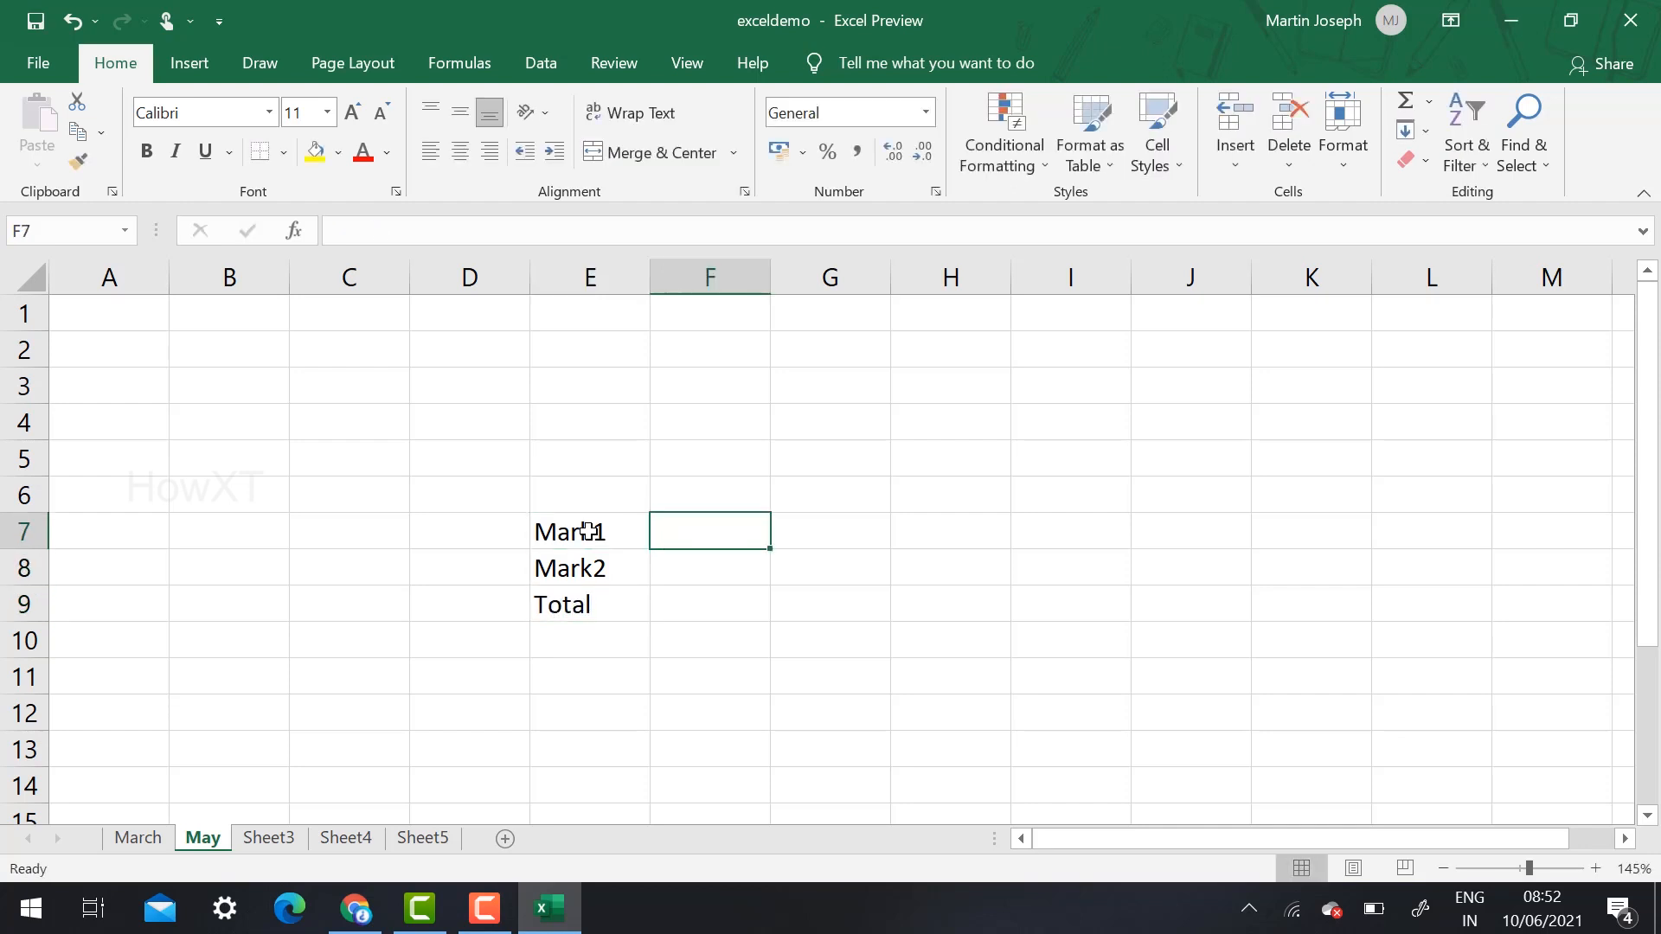
pyautogui.write('70')
pyautogui.press('Return')
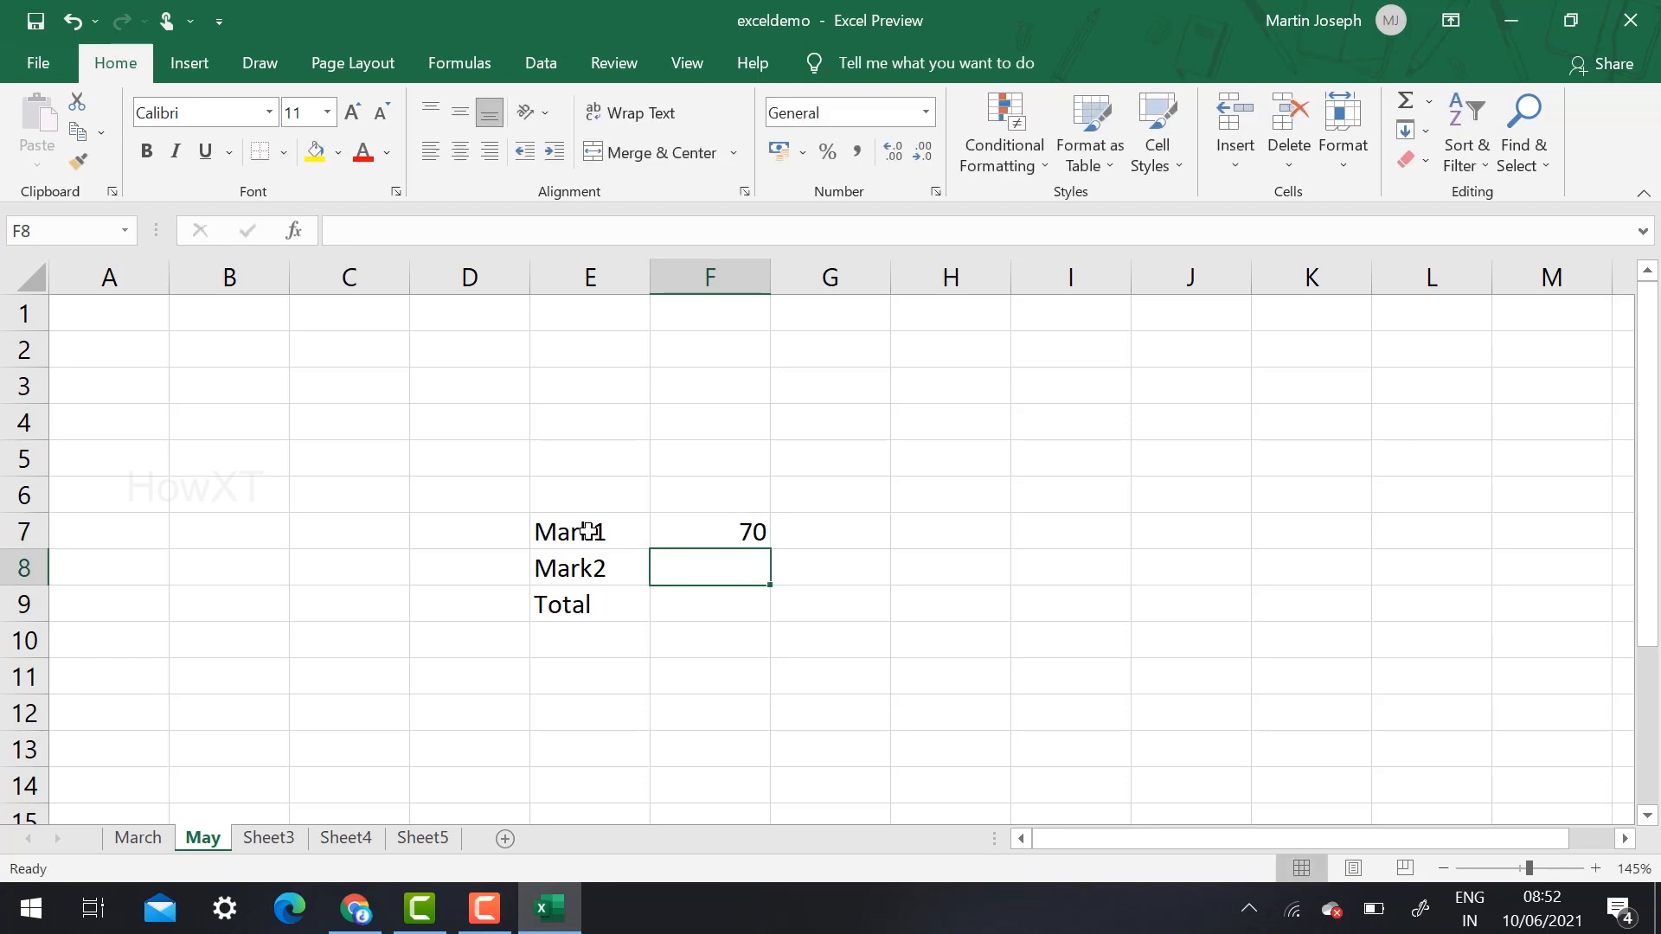
pyautogui.write('59')
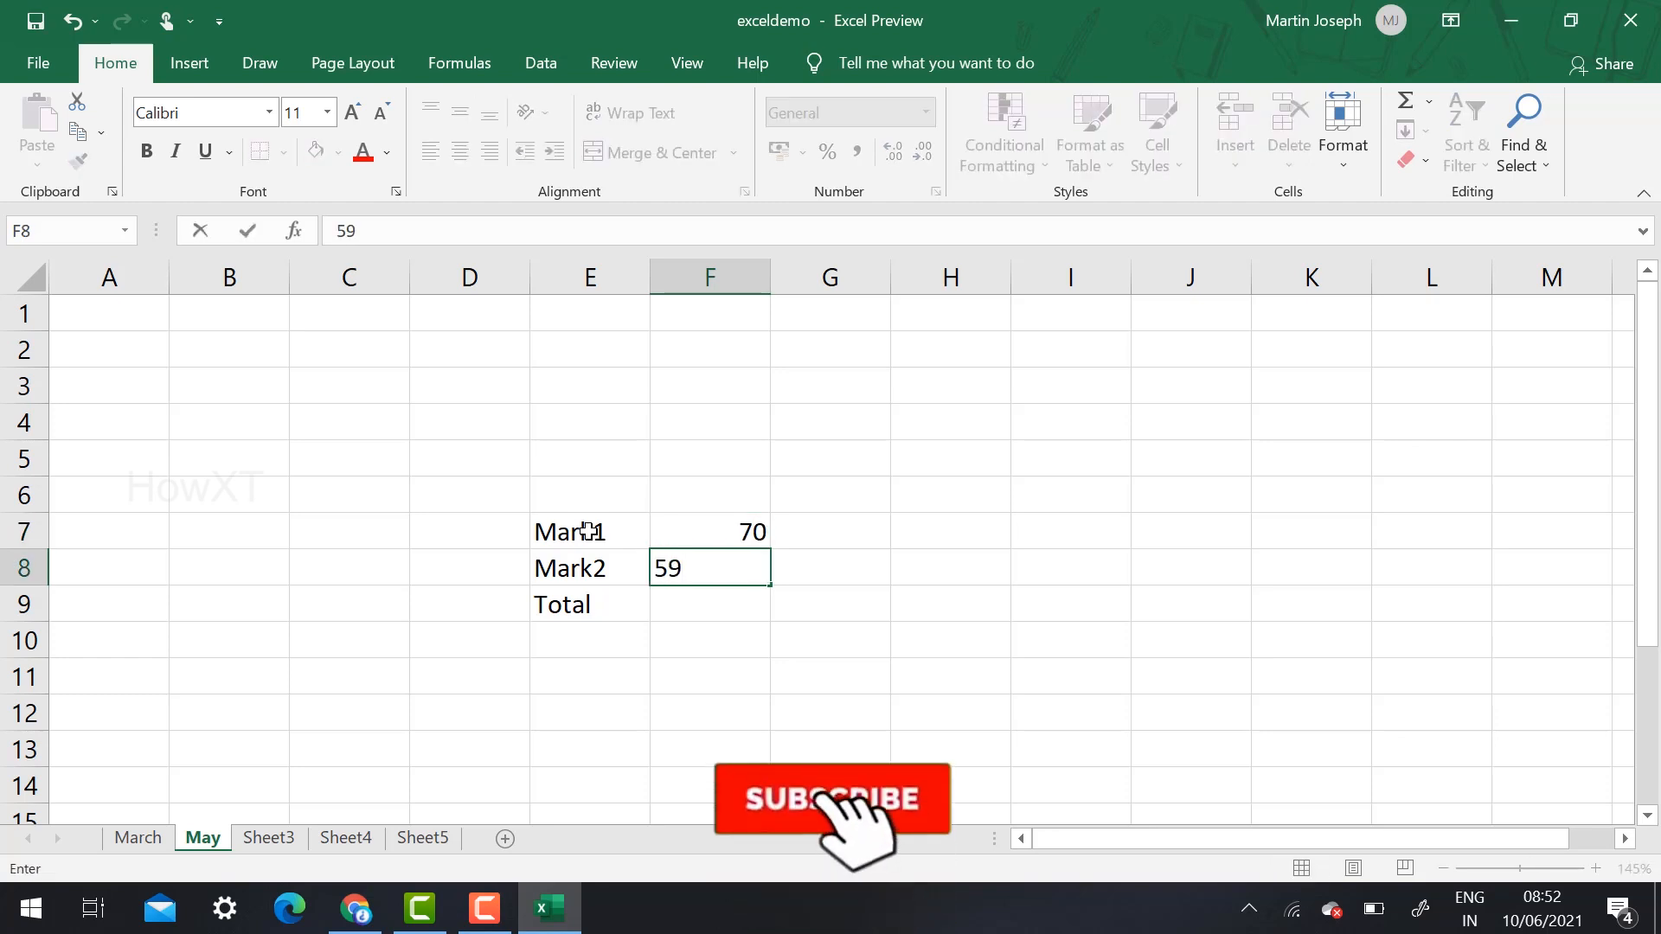
pyautogui.press('Return')
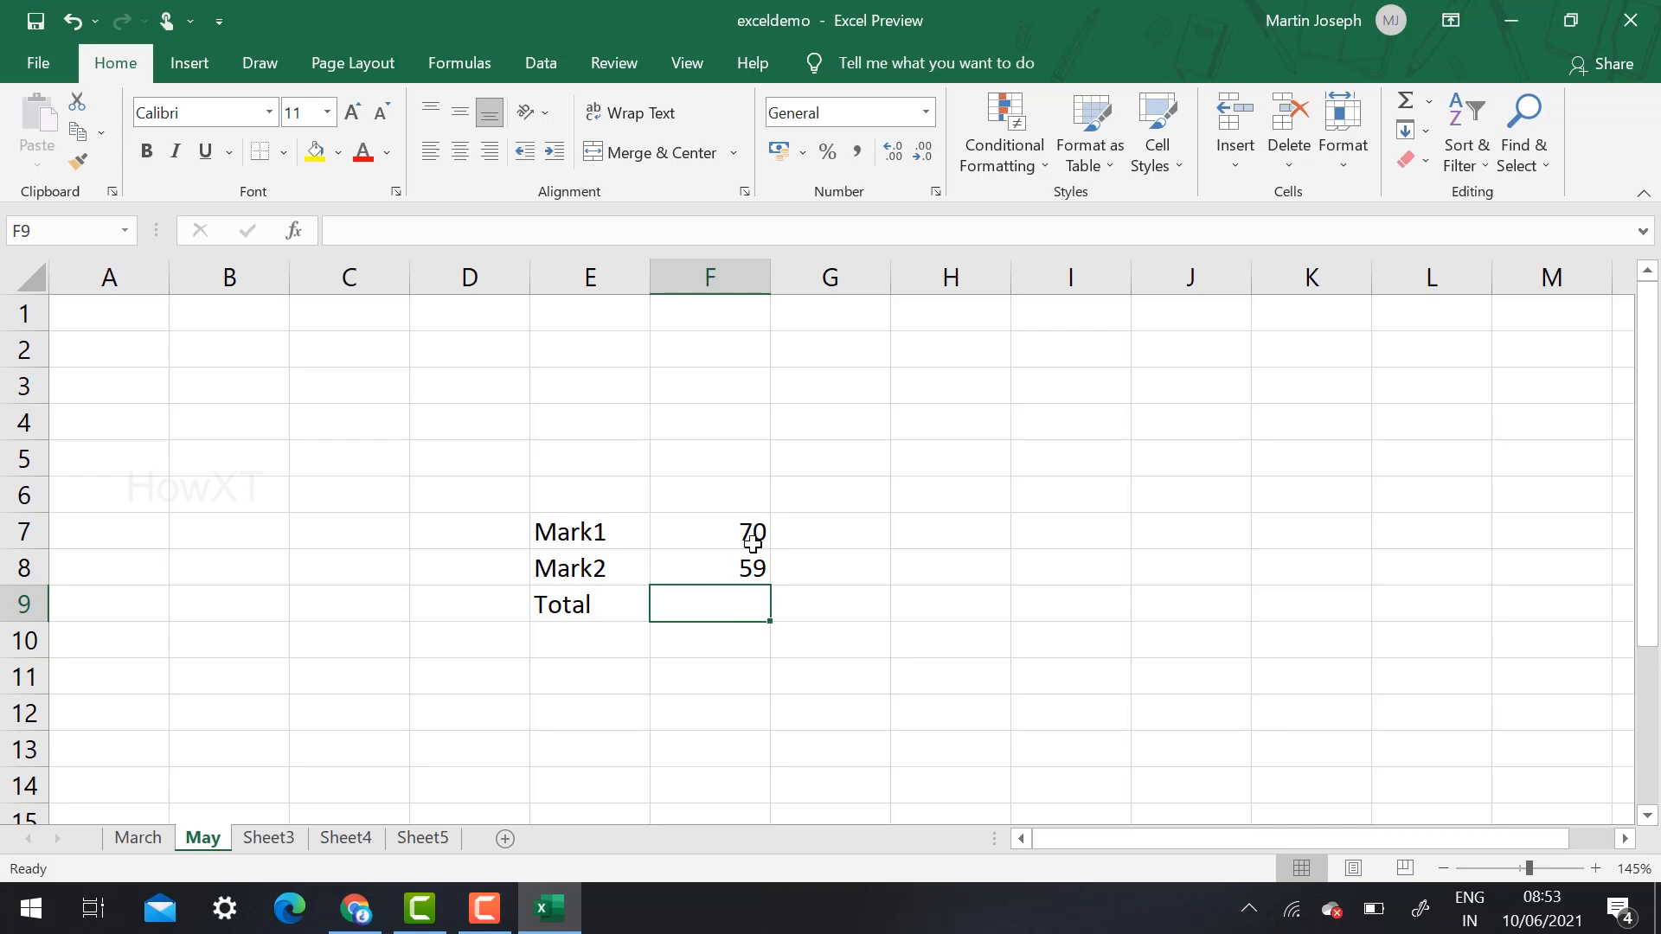
# Total the two marks in cell F9 by applying the AutoSum Sum function to F7:F9.
pyautogui.moveTo(752, 544); pyautogui.dragTo(753, 586)
pyautogui.click(708, 615)
pyautogui.click(743, 529)
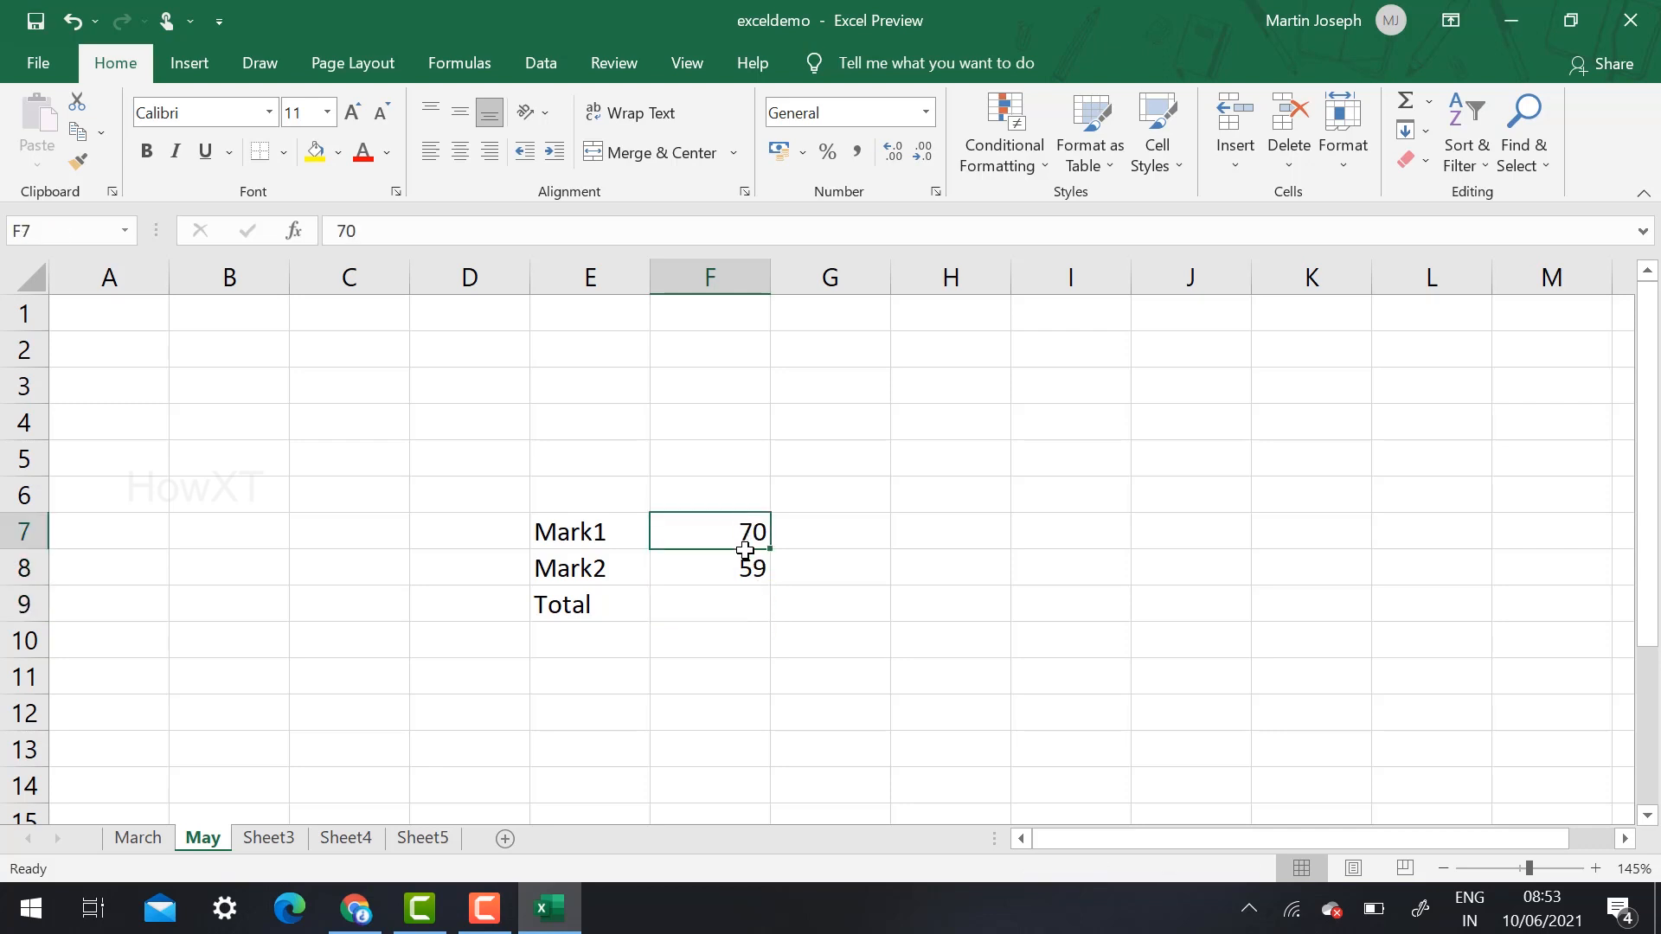
pyautogui.moveTo(744, 550); pyautogui.dragTo(748, 590)
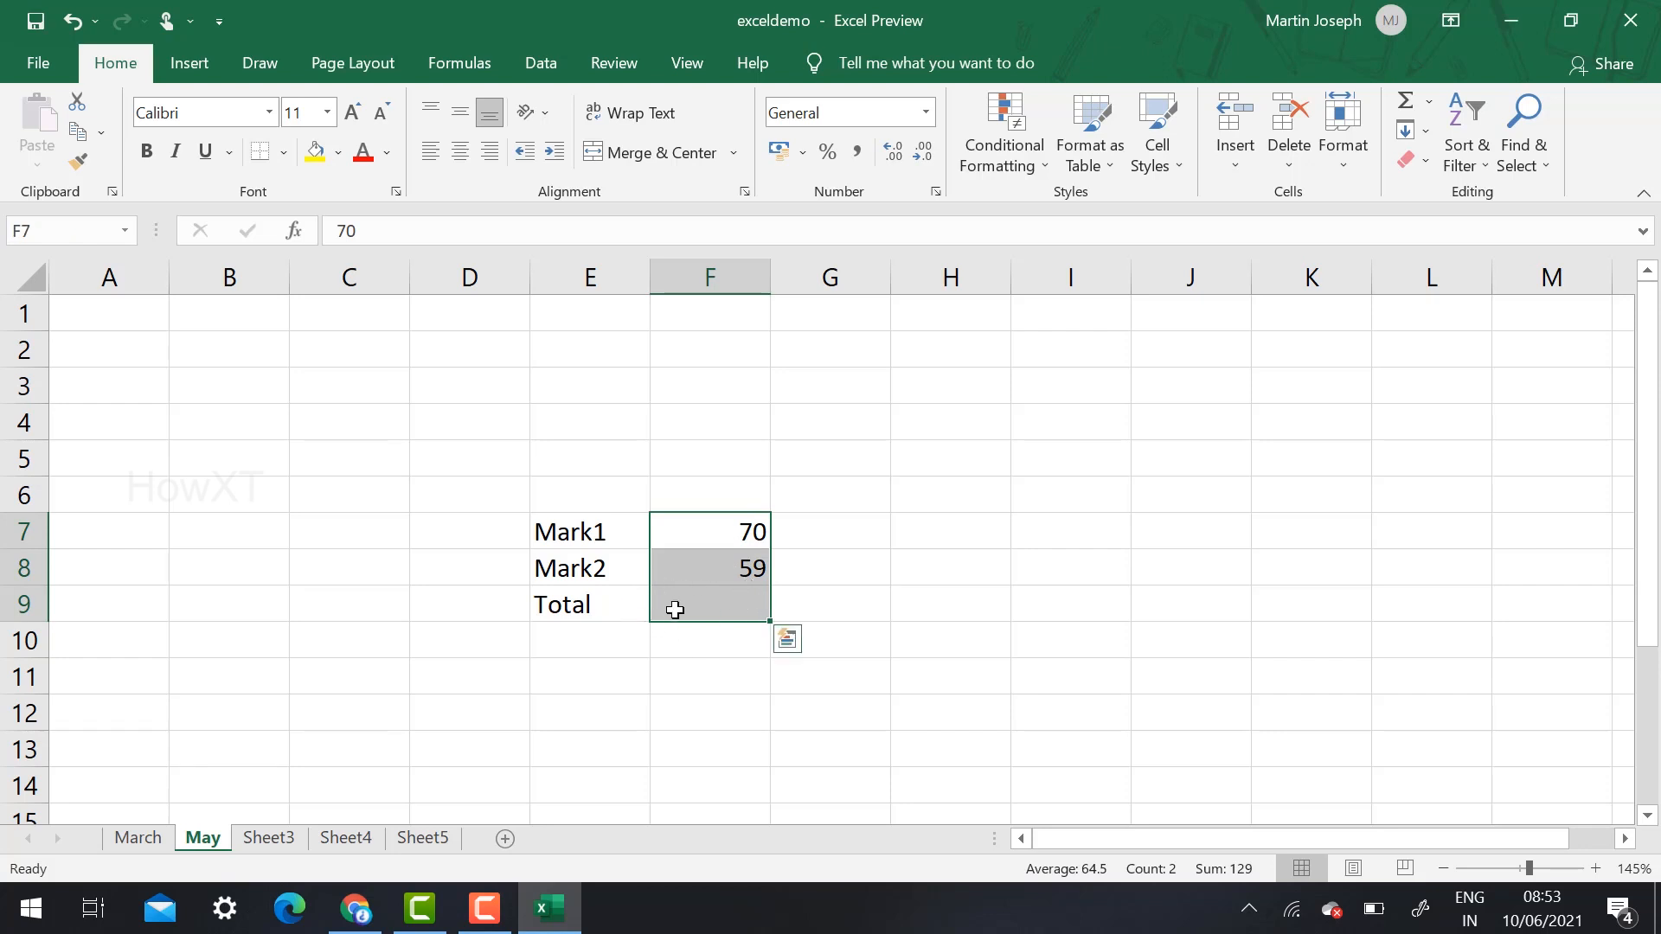
pyautogui.click(1430, 104)
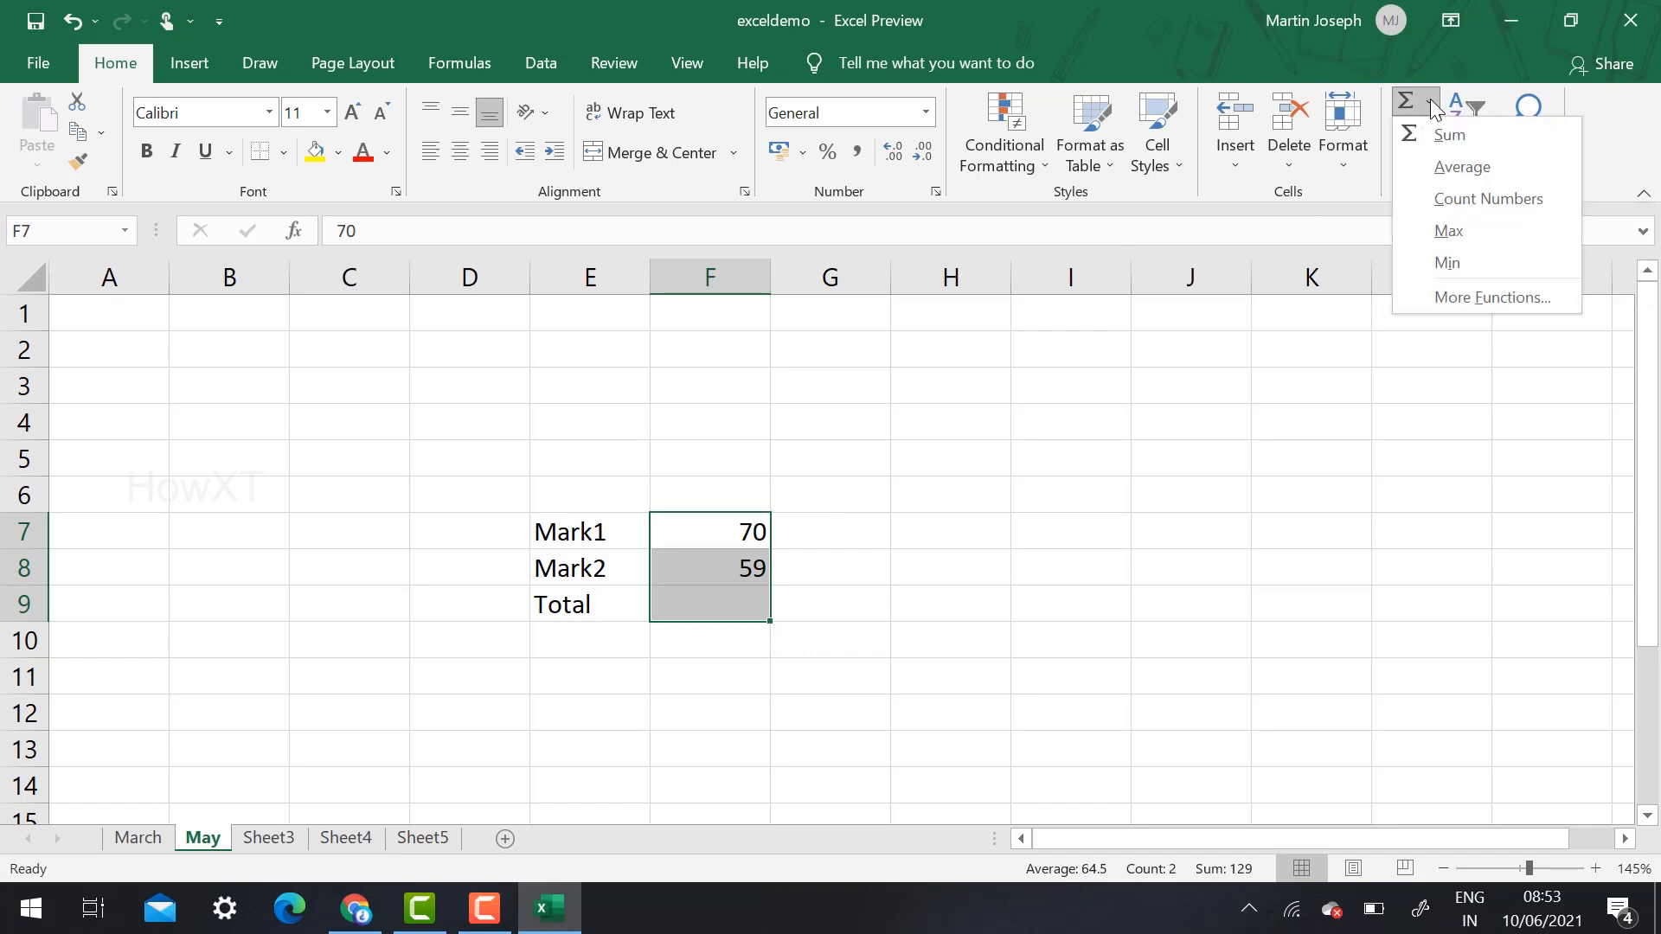
pyautogui.click(1454, 138)
pyautogui.click(1016, 623)
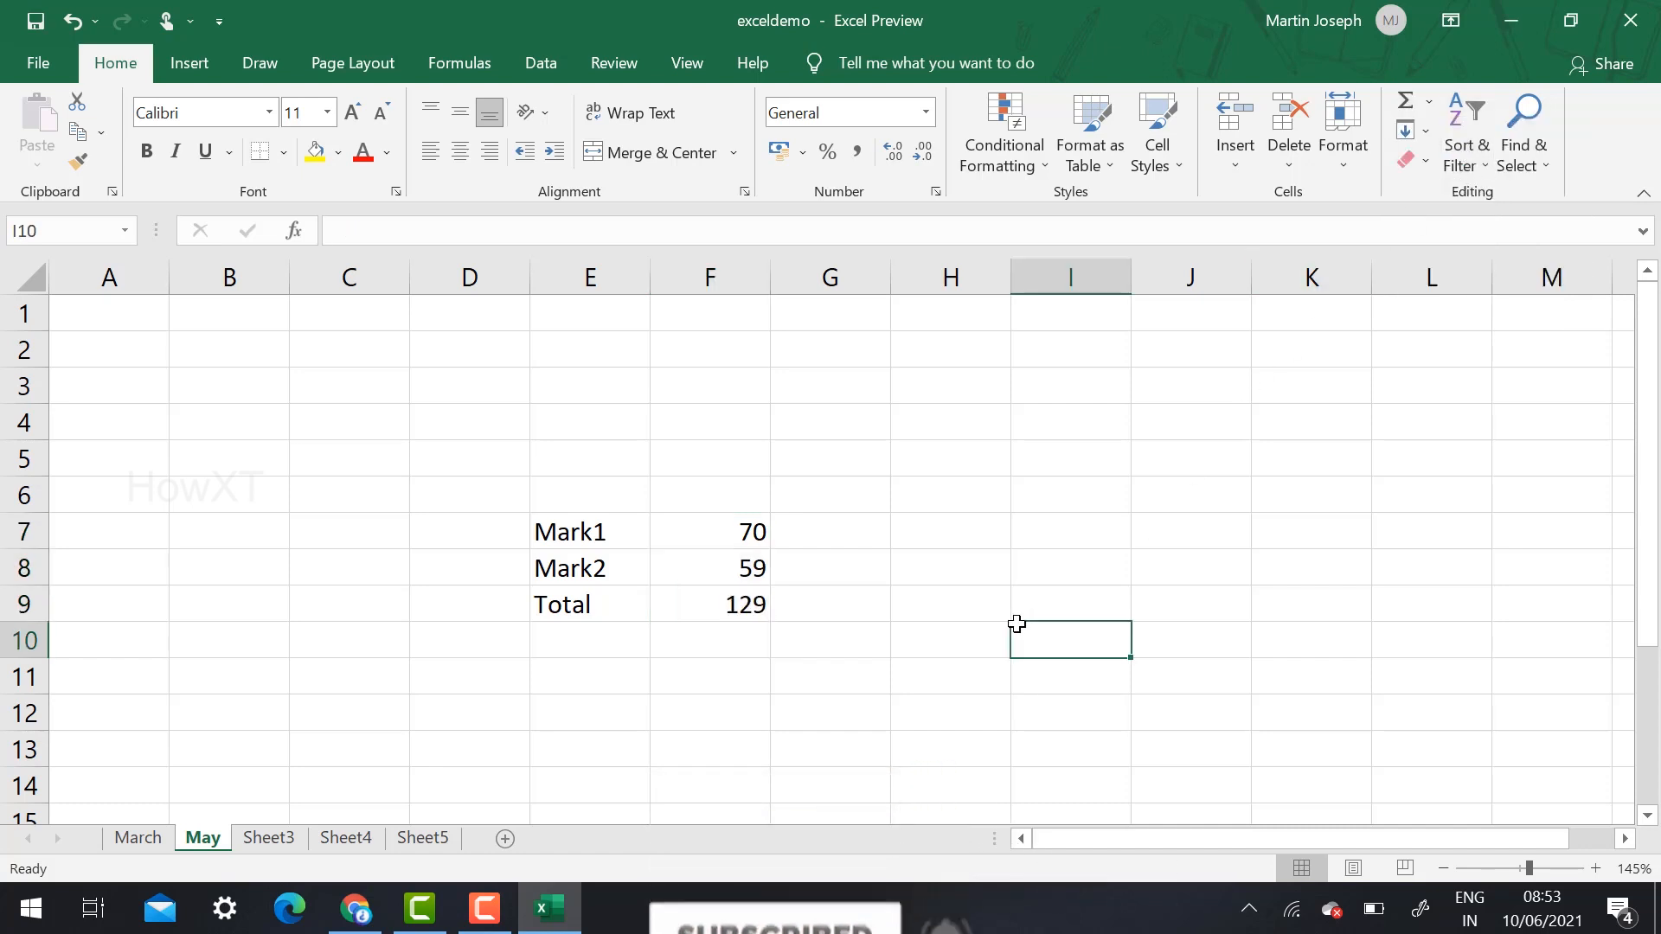
# Change Mark1 in F7 to 45 and Mark2 in F8 to 67.
pyautogui.click(711, 543)
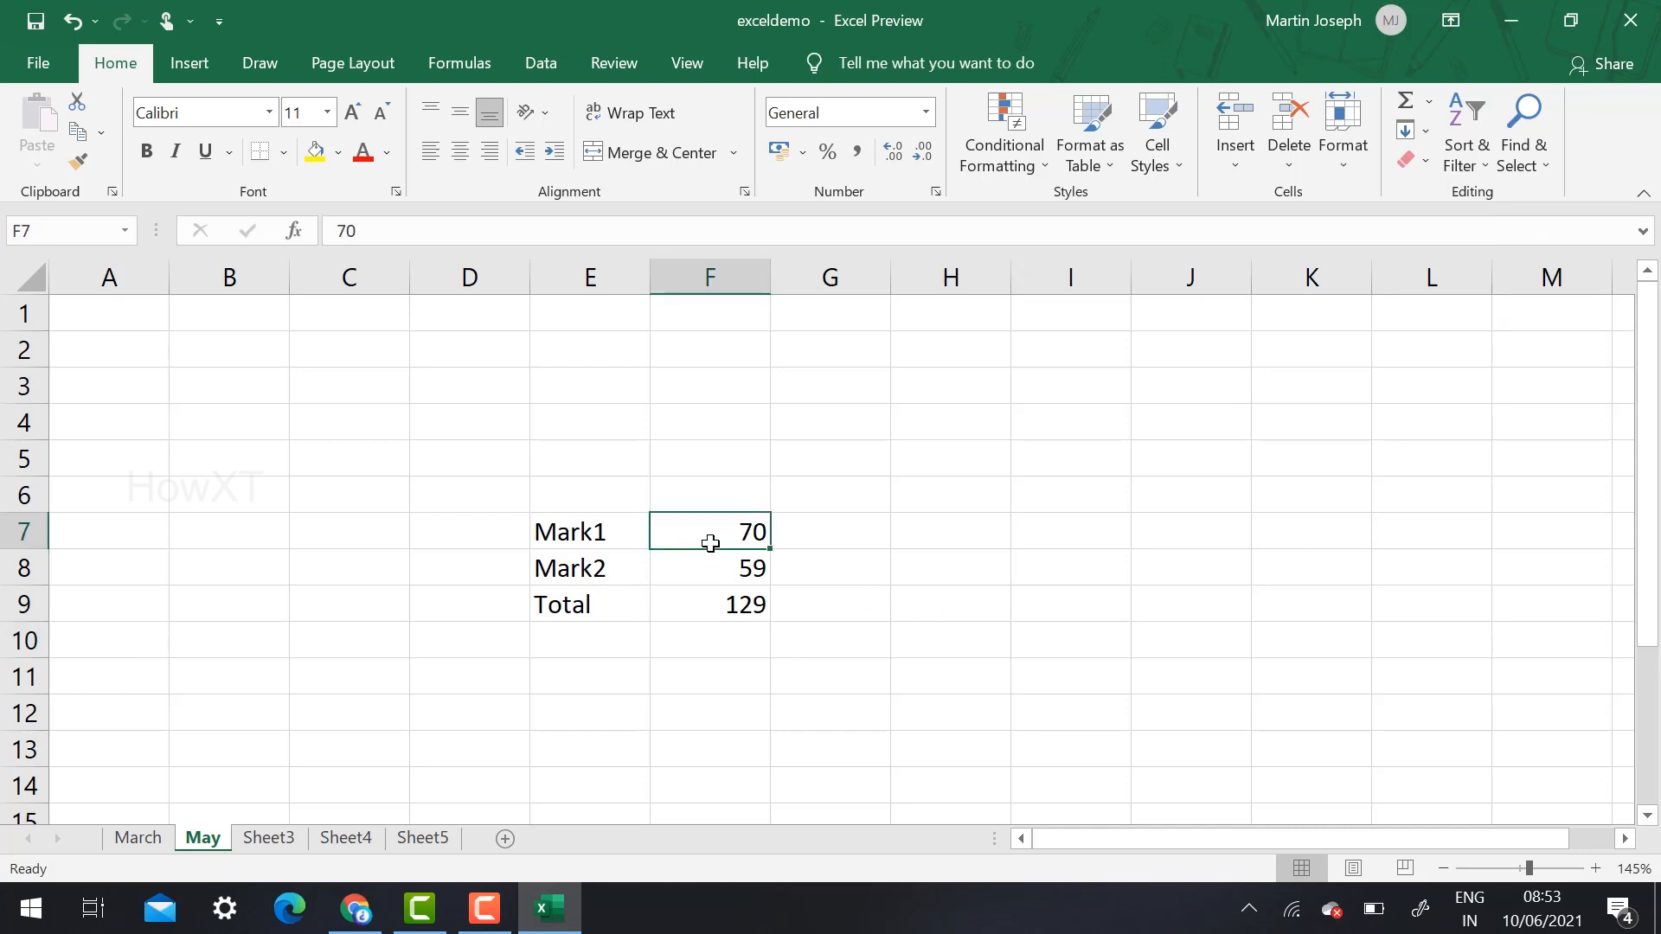
pyautogui.write('45')
pyautogui.click(732, 579)
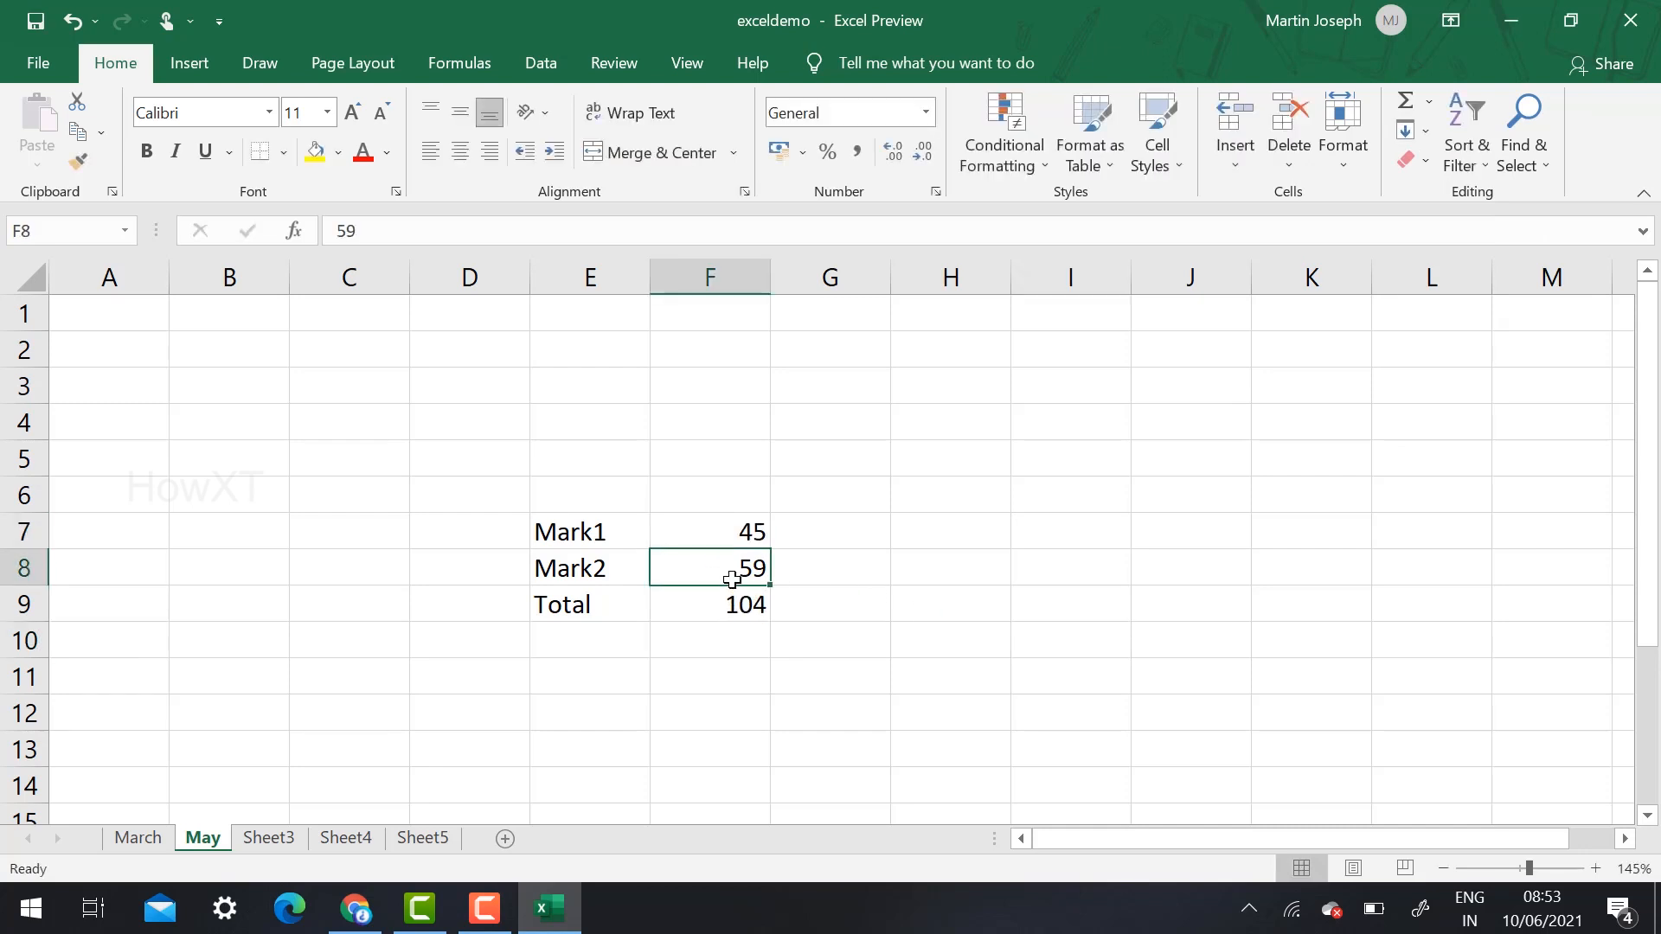
pyautogui.write('67')
pyautogui.press('Return')
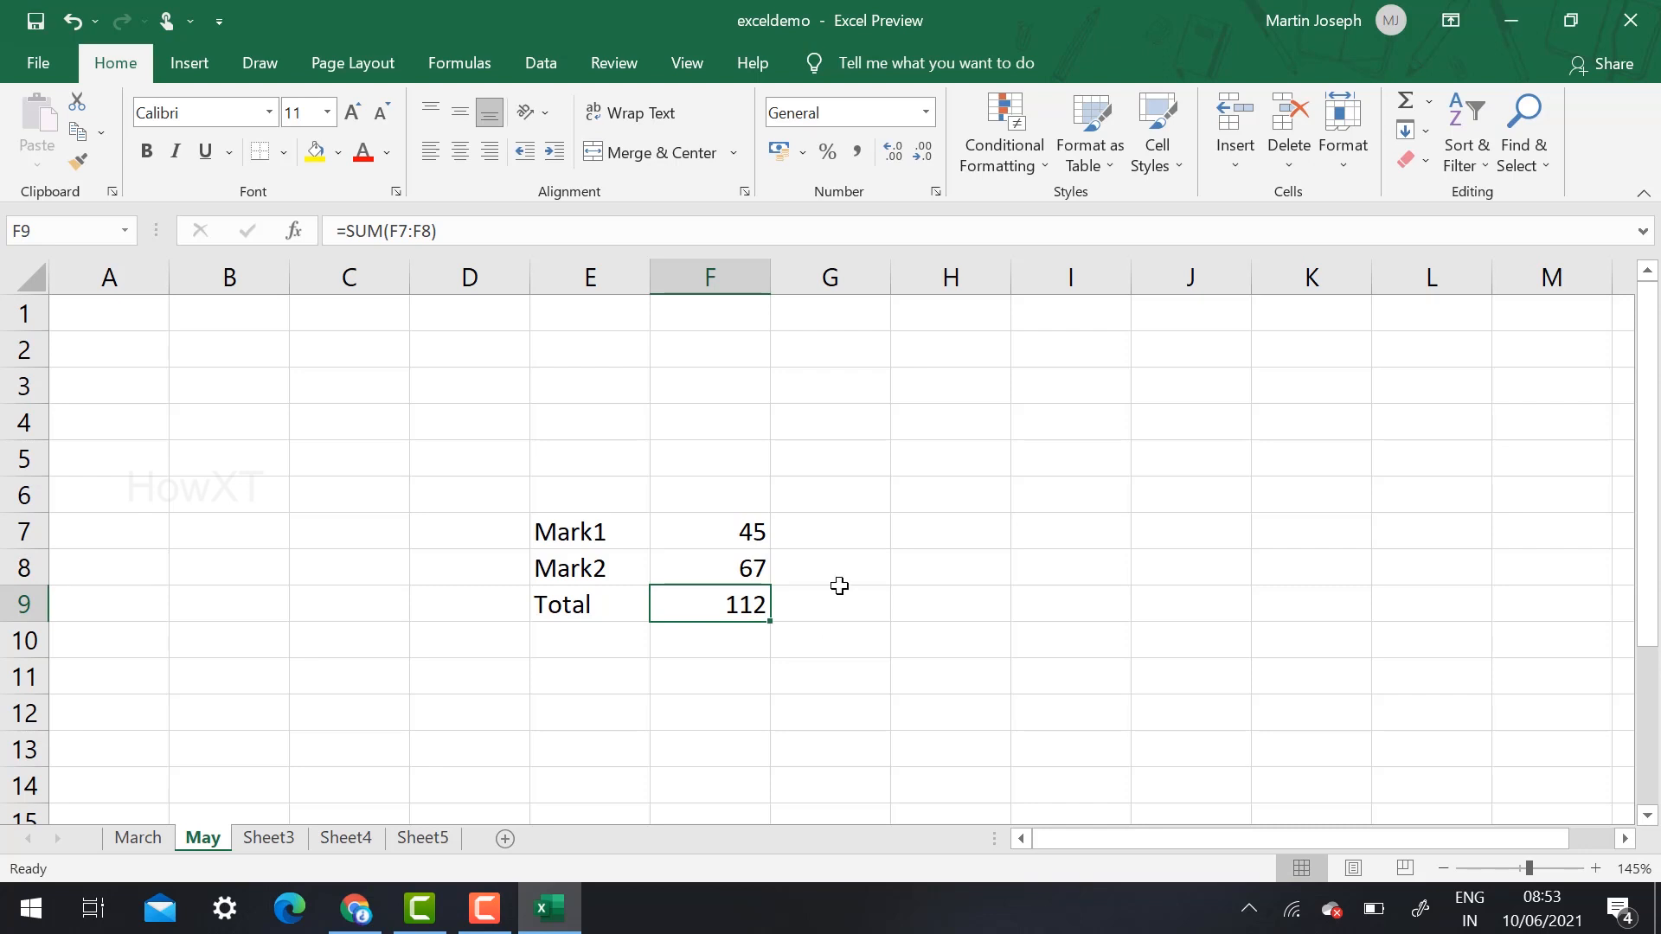
# Enter a second pair of marks, 50 in H7 and 45 in H8.
pyautogui.click(952, 541)
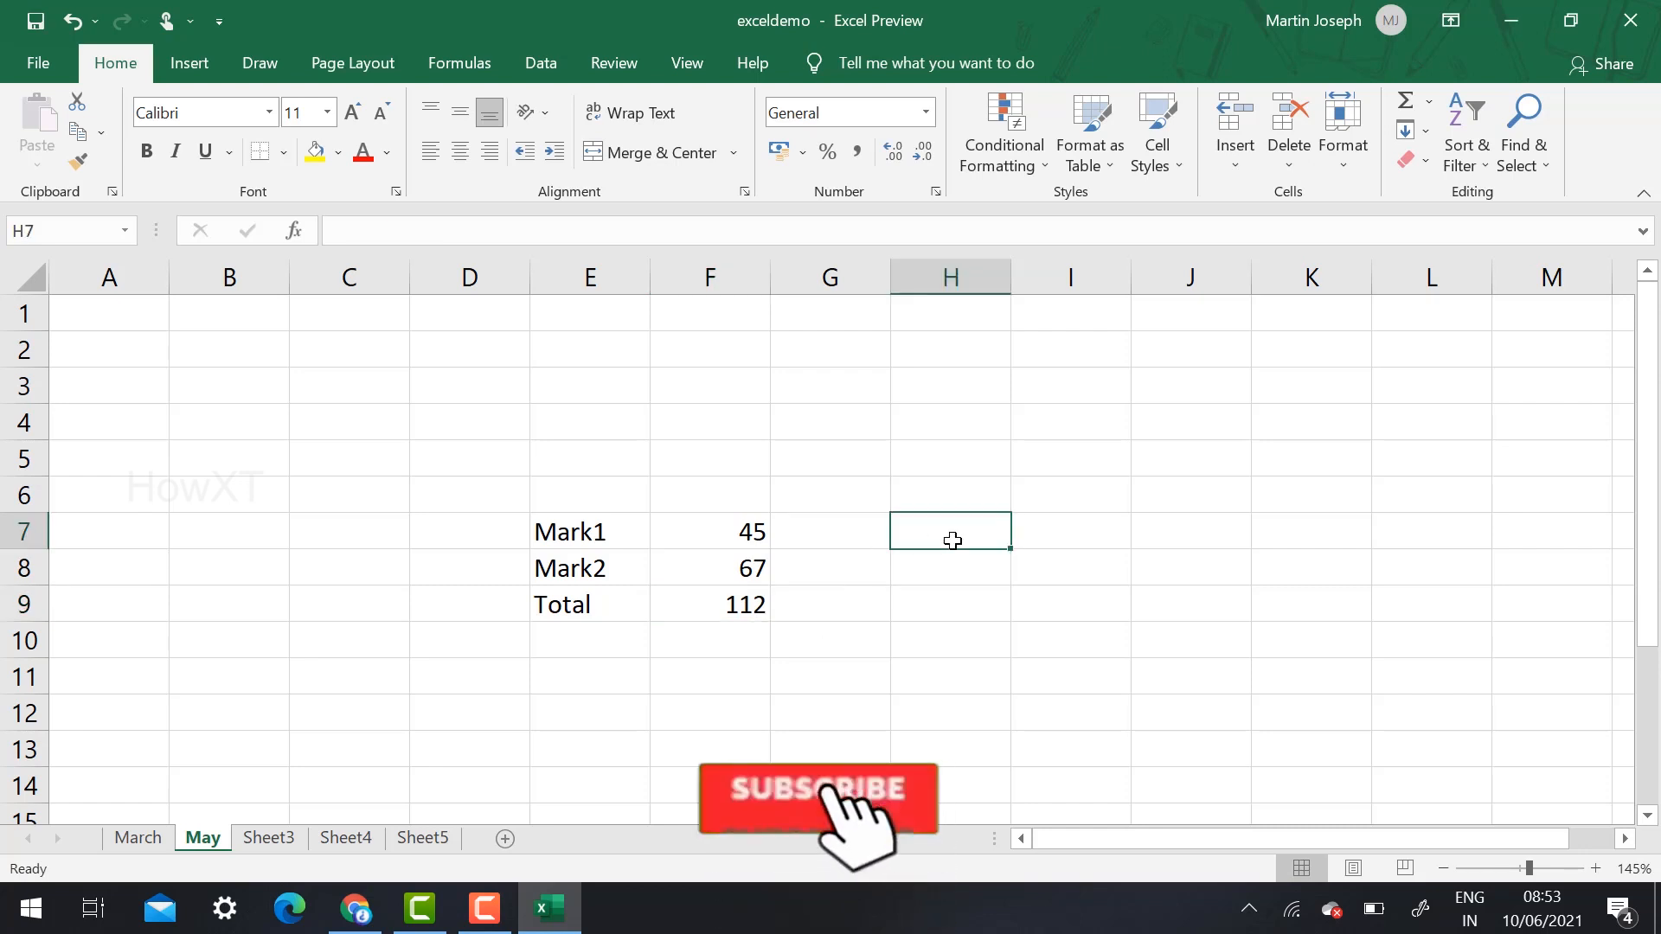
pyautogui.write('50')
pyautogui.press('Return')
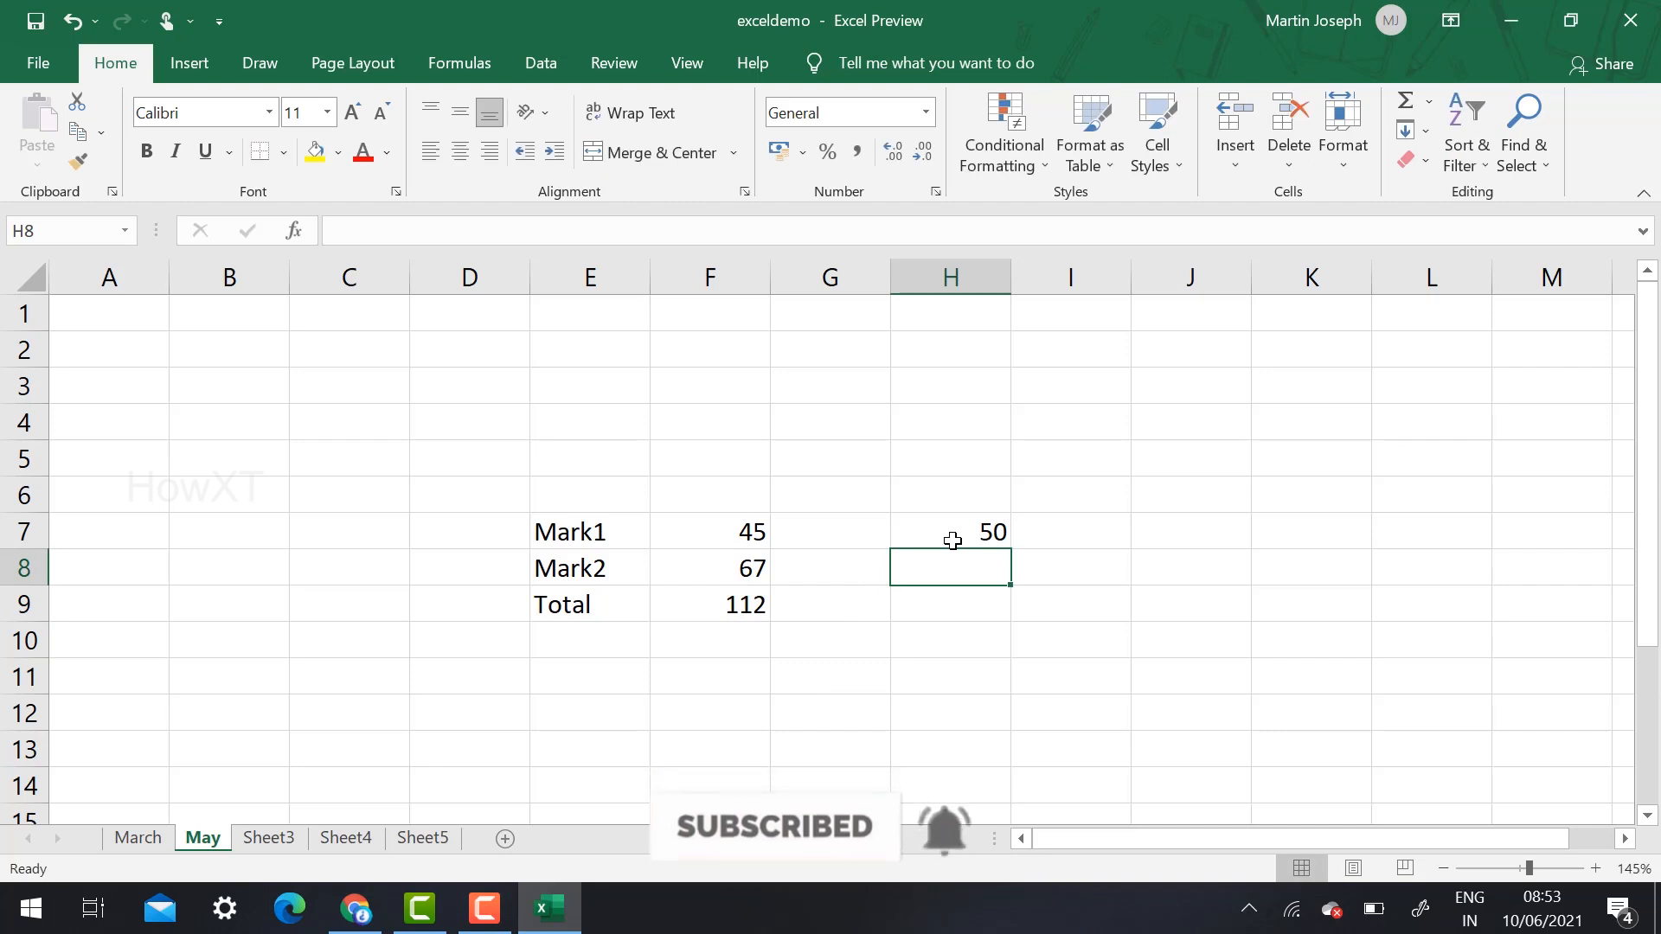
pyautogui.write('45')
pyautogui.press('Return')
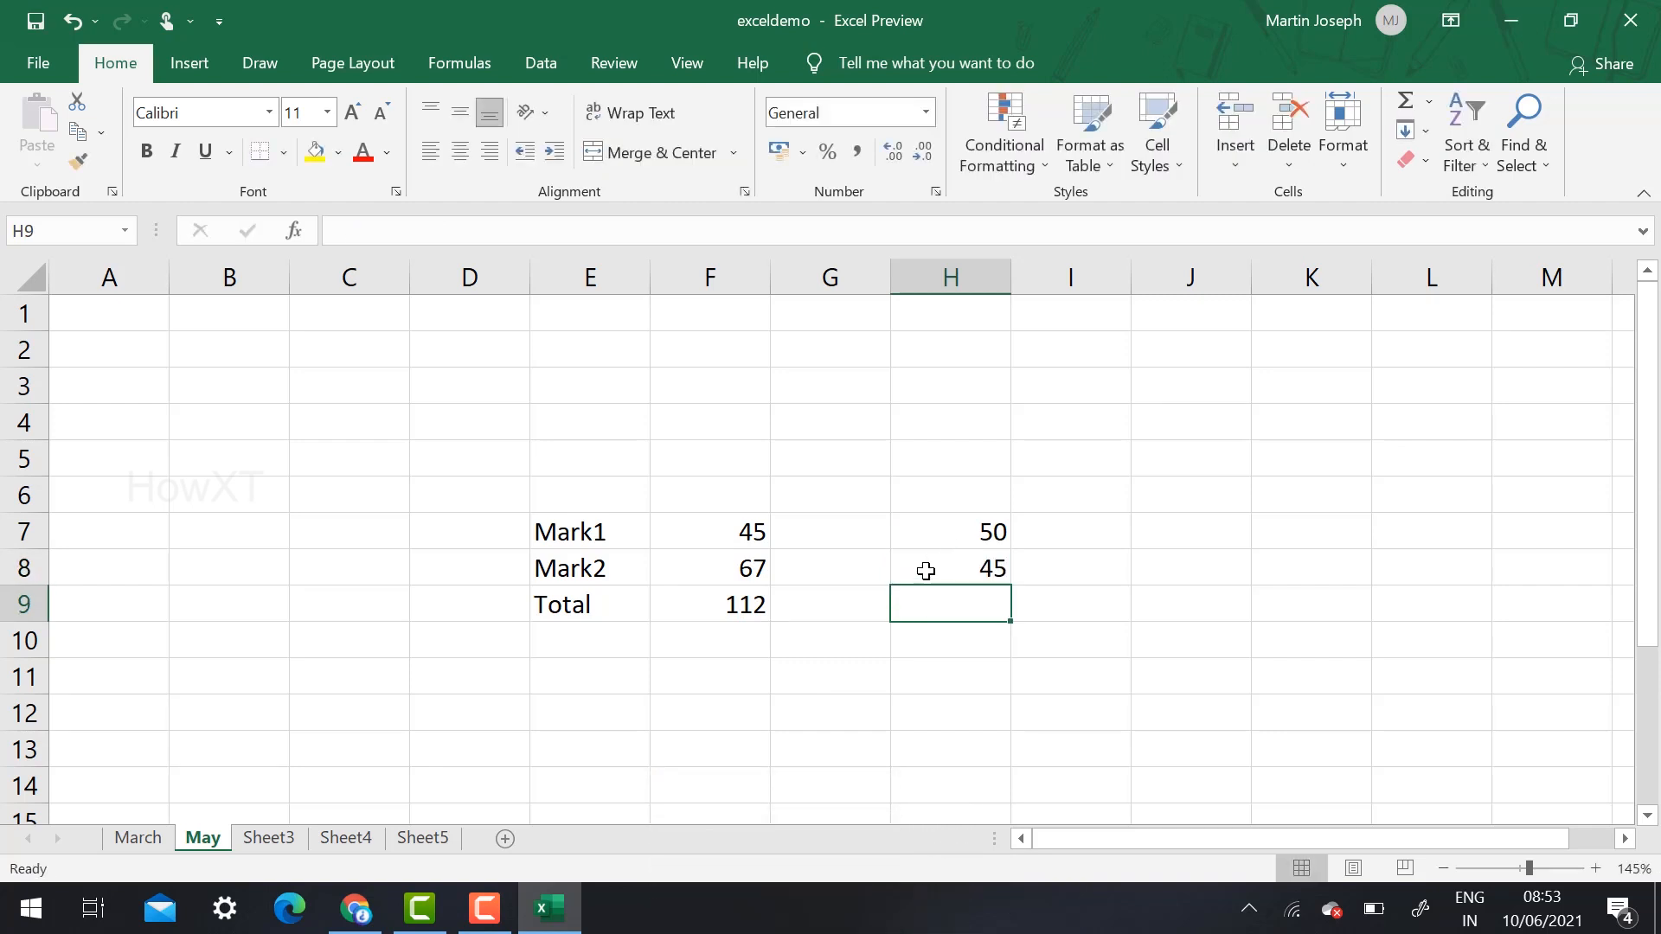
# Show the AutoSum functions available for the range F7:F9 without applying any of them.
pyautogui.moveTo(734, 541); pyautogui.dragTo(735, 607)
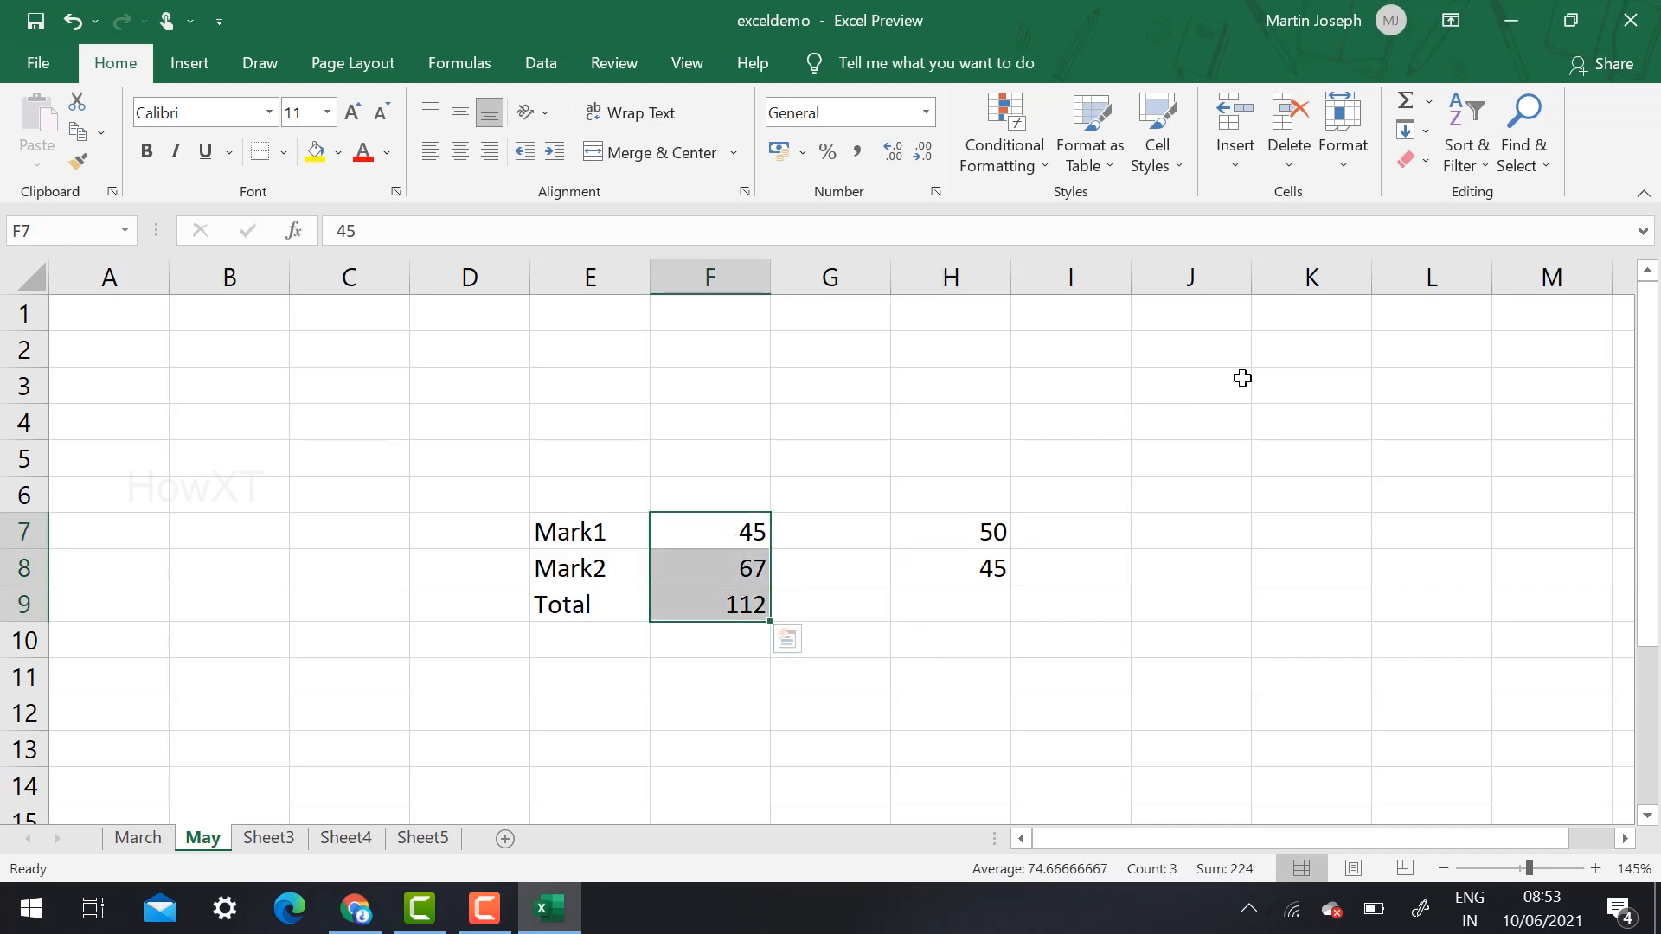
pyautogui.click(1426, 102)
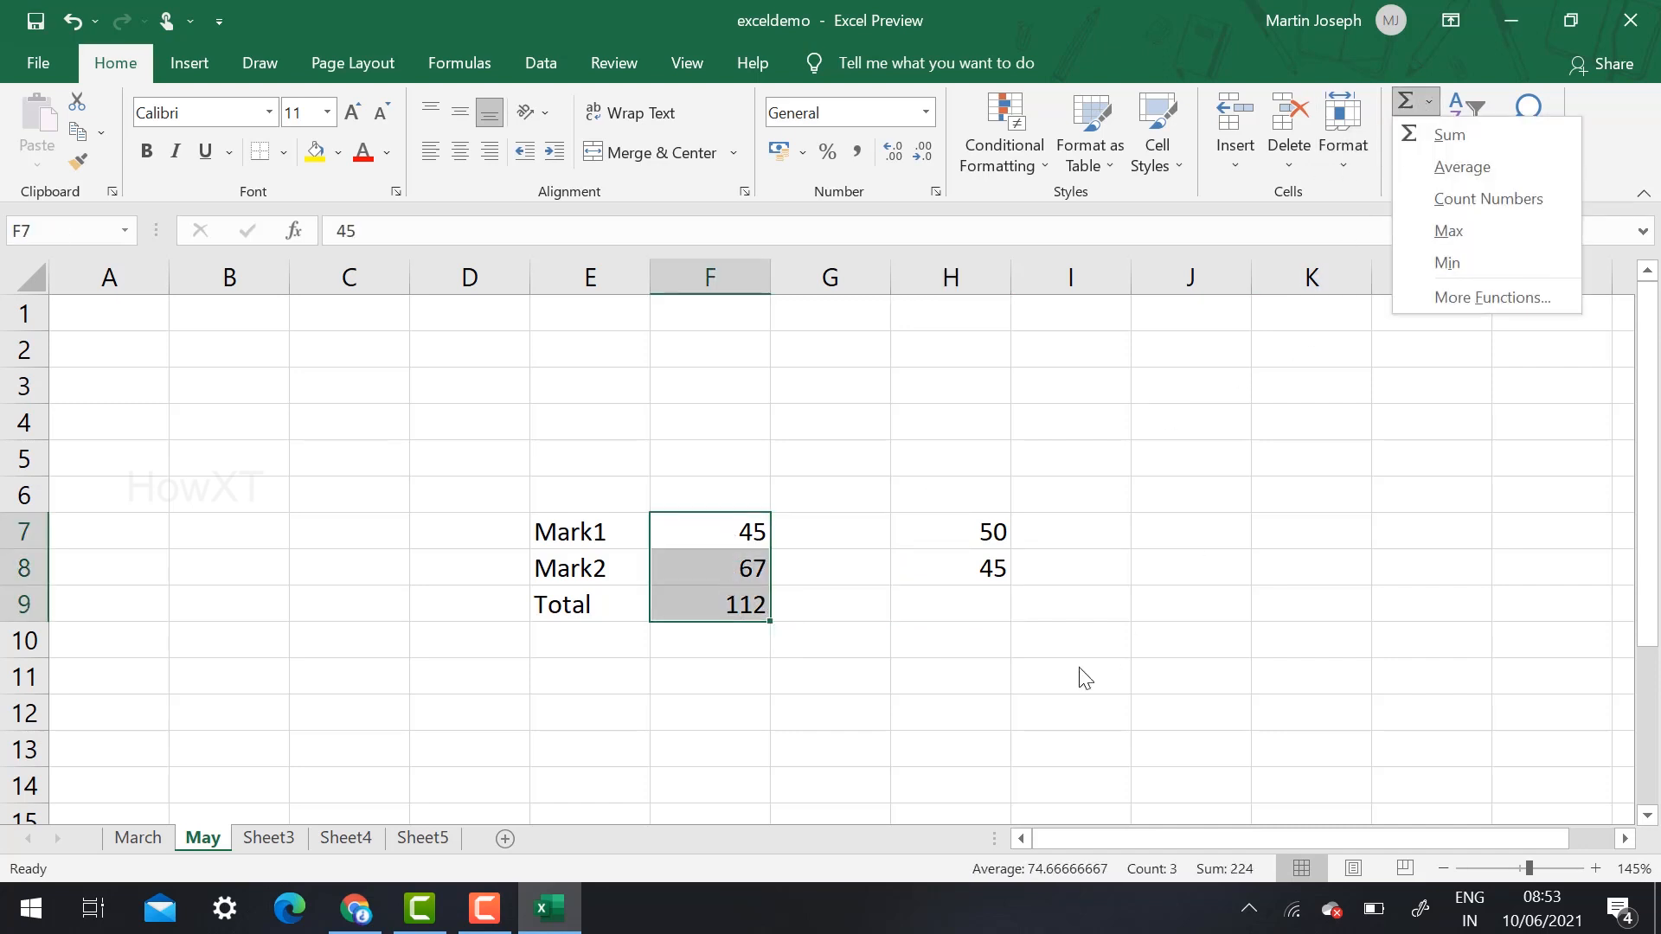
pyautogui.click(994, 538)
pyautogui.click(990, 535)
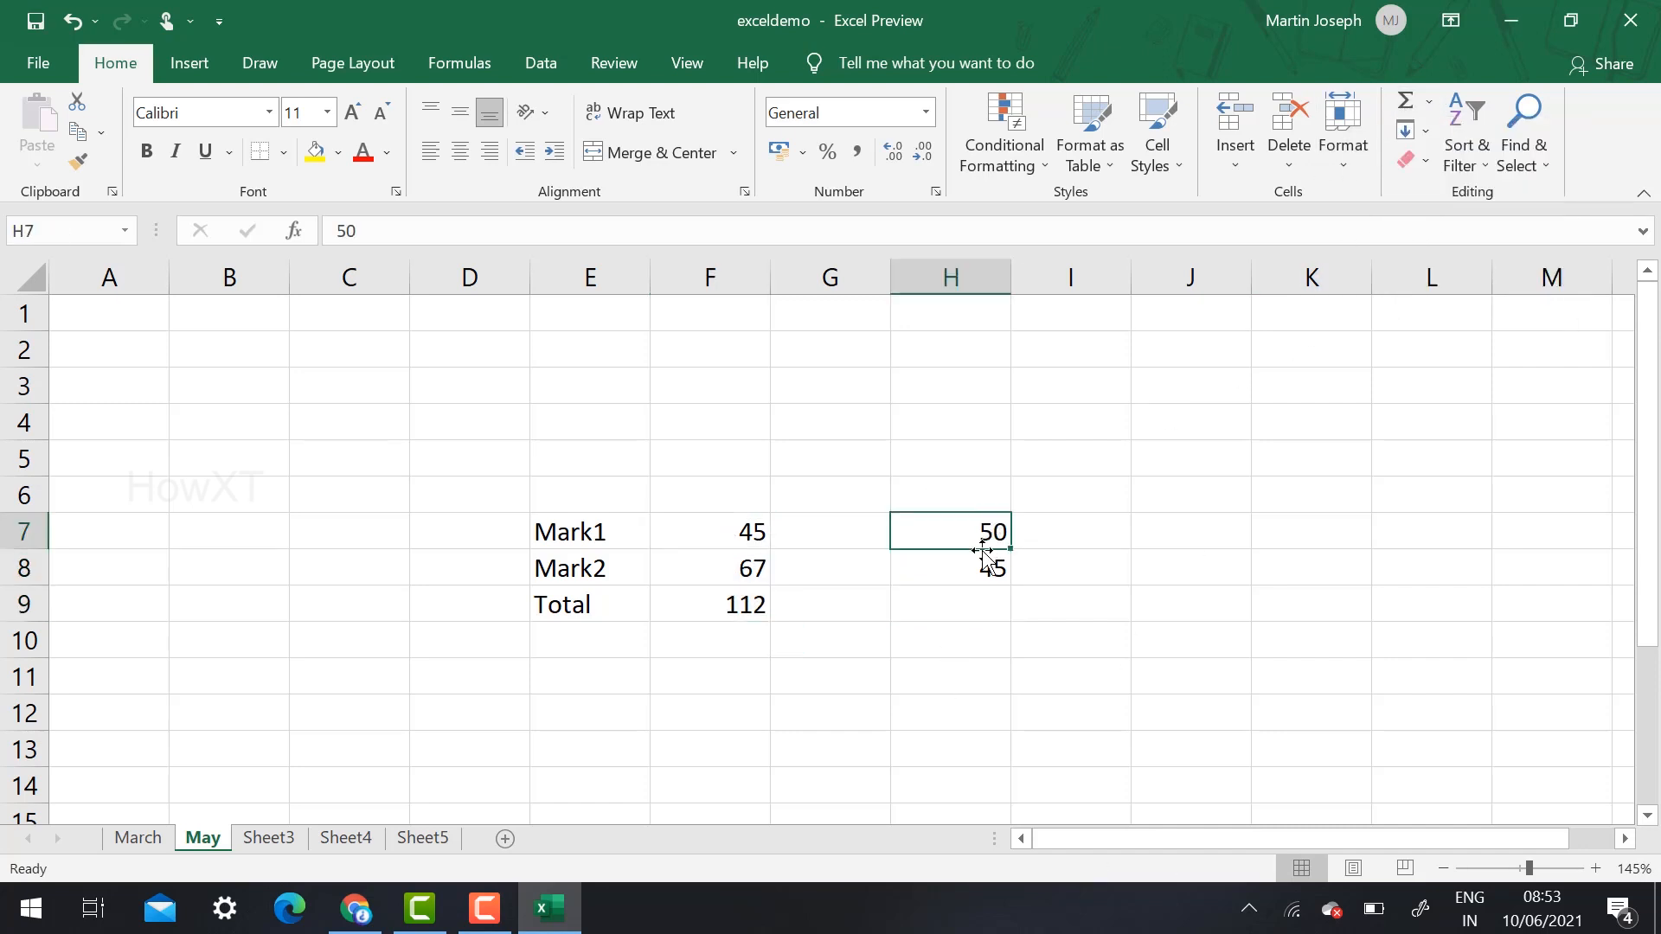
# Total the second pair of marks in cell H9 with the formula =H7+H8.
pyautogui.click(958, 613)
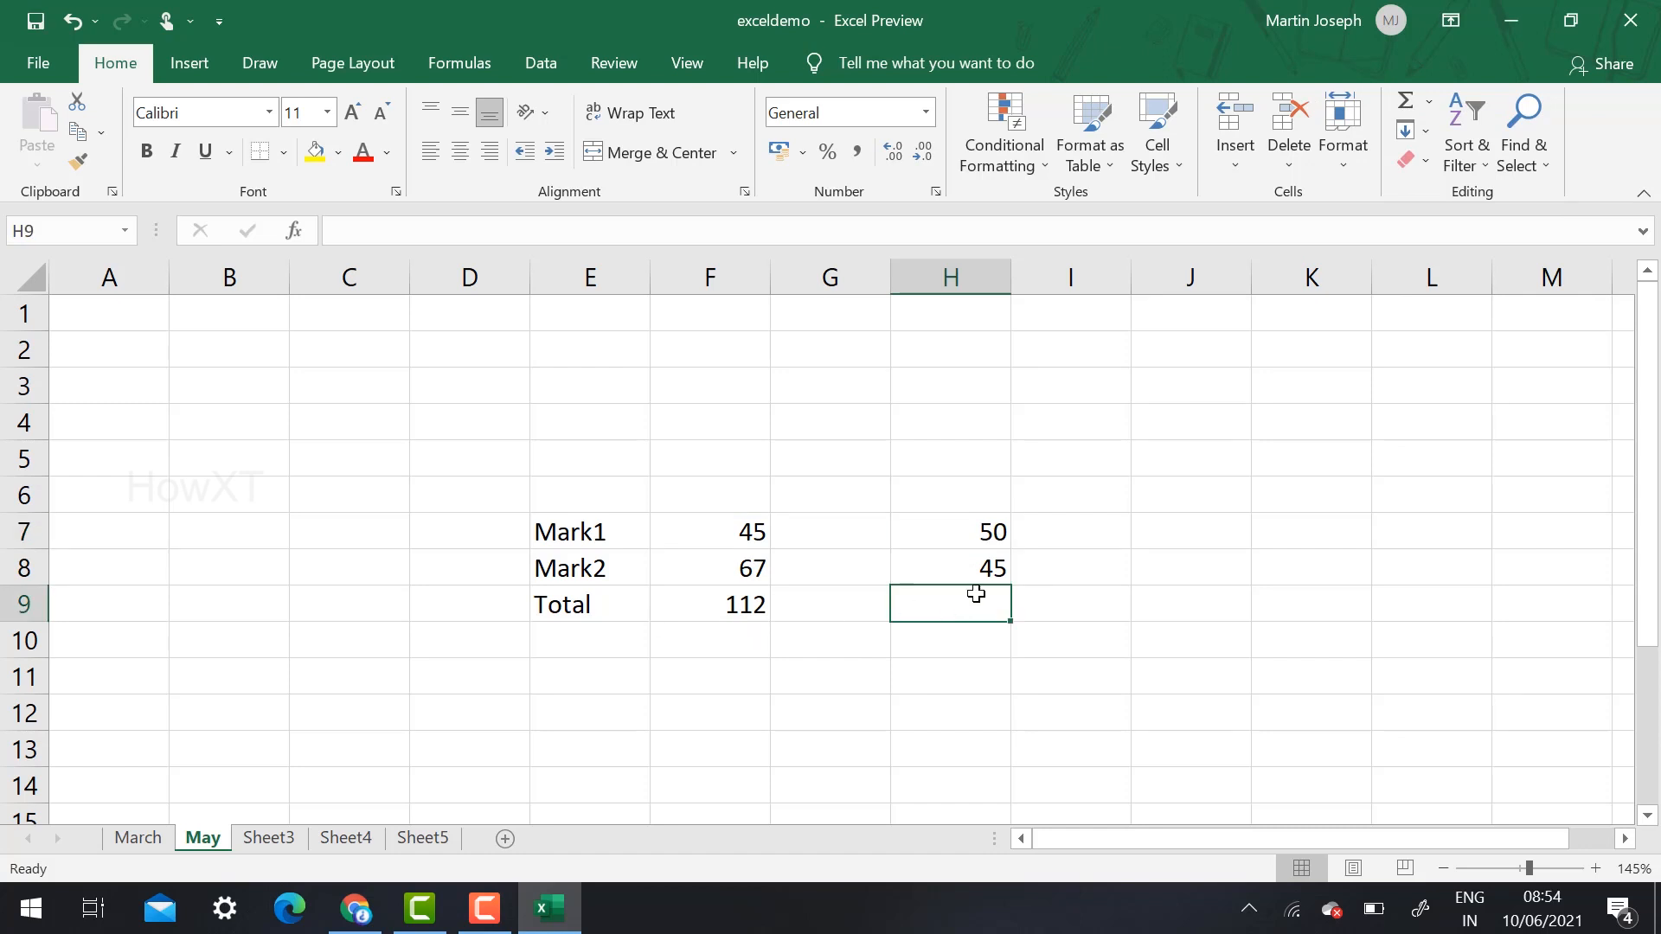
pyautogui.write('=')
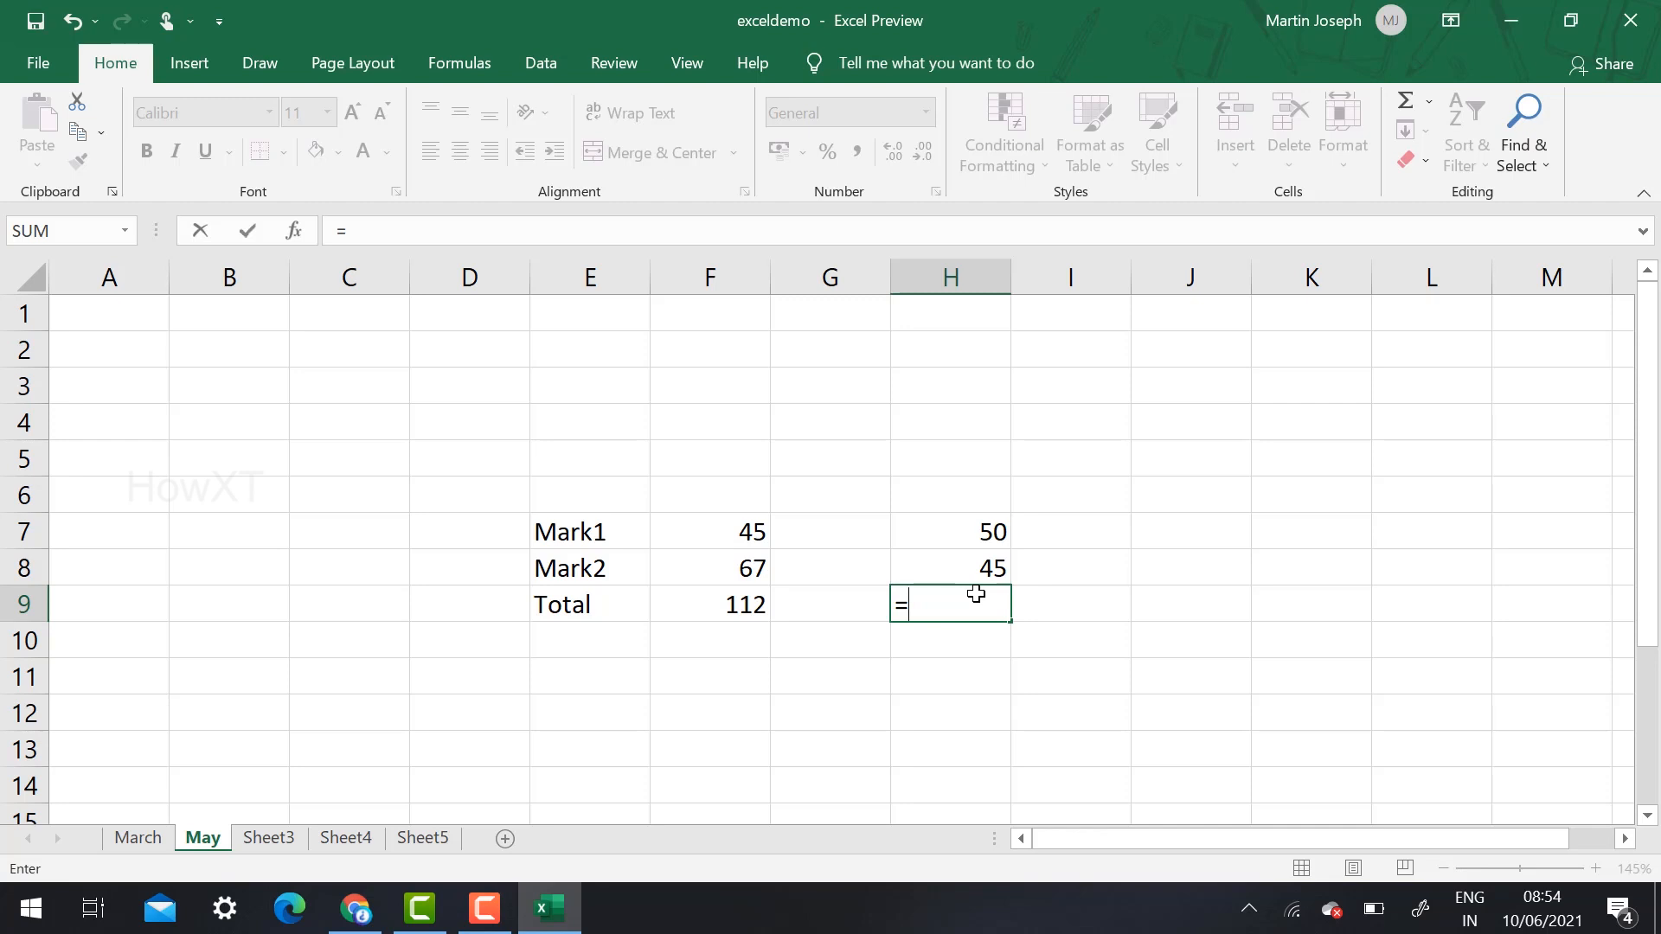
pyautogui.click(975, 529)
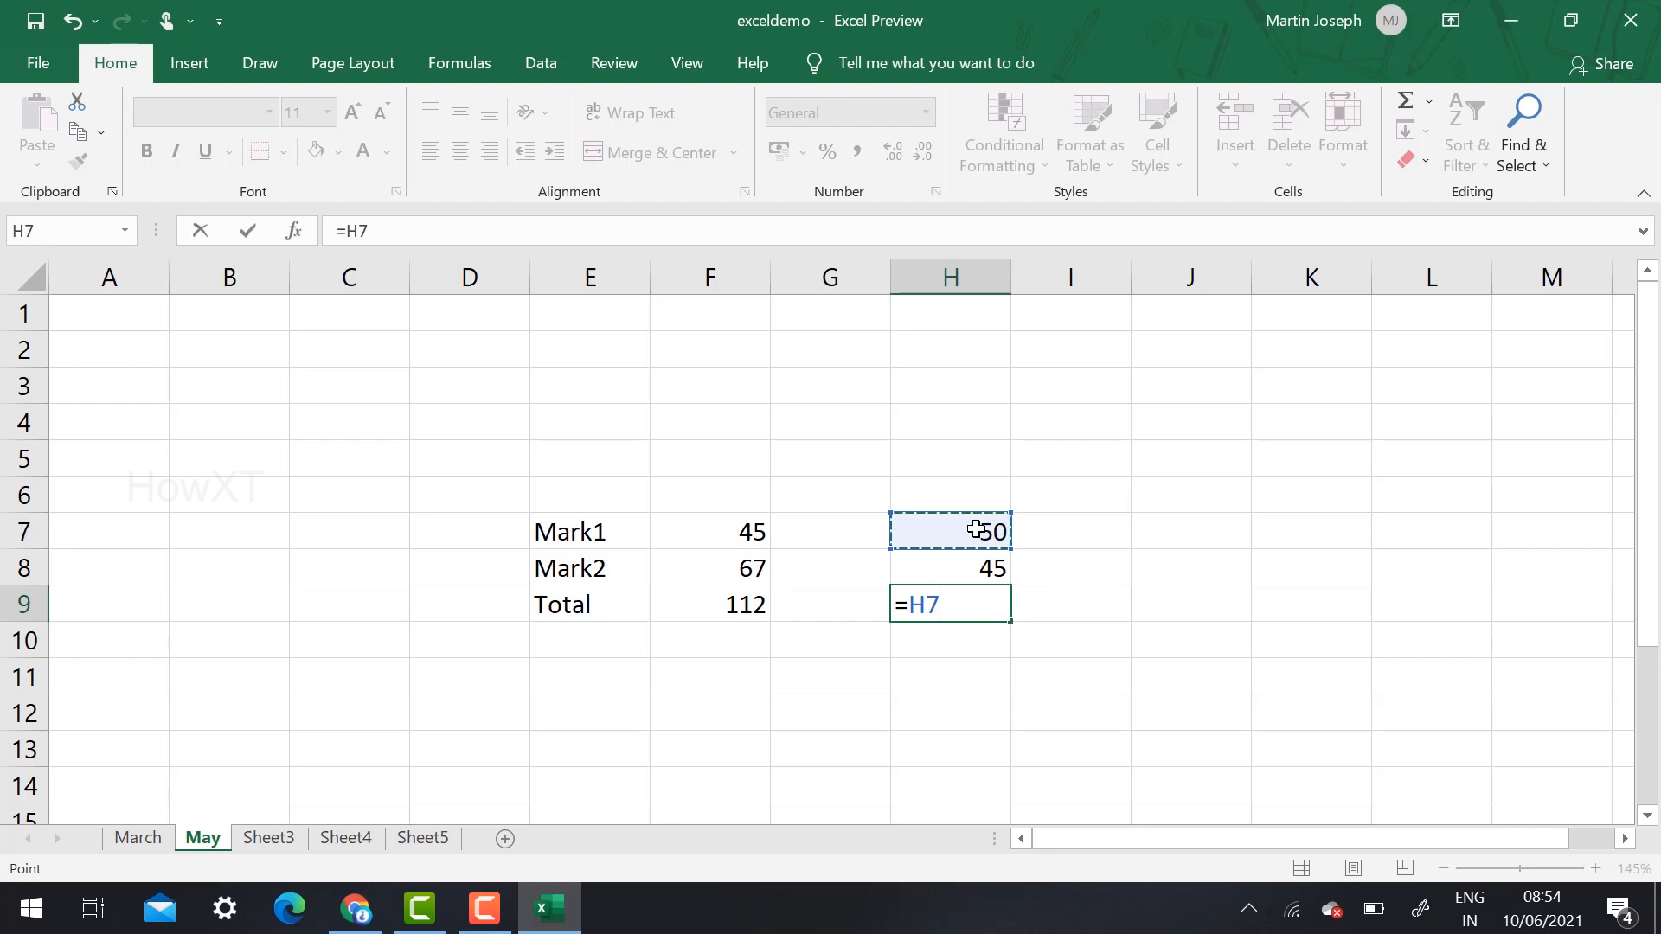
pyautogui.write('+')
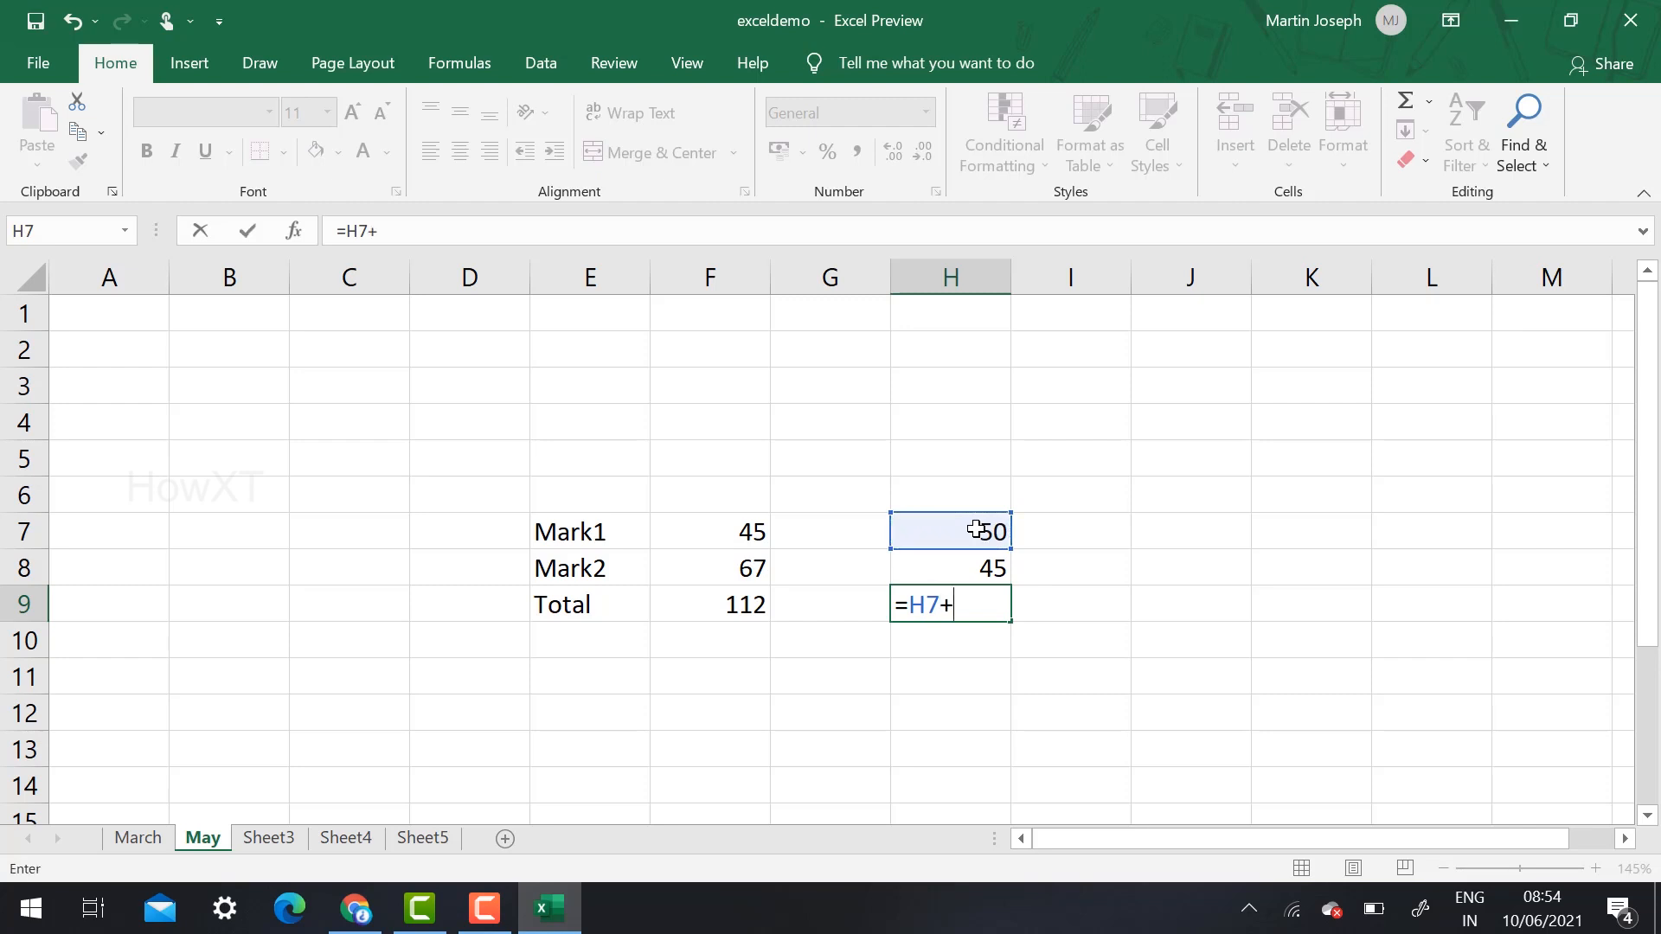
pyautogui.click(958, 578)
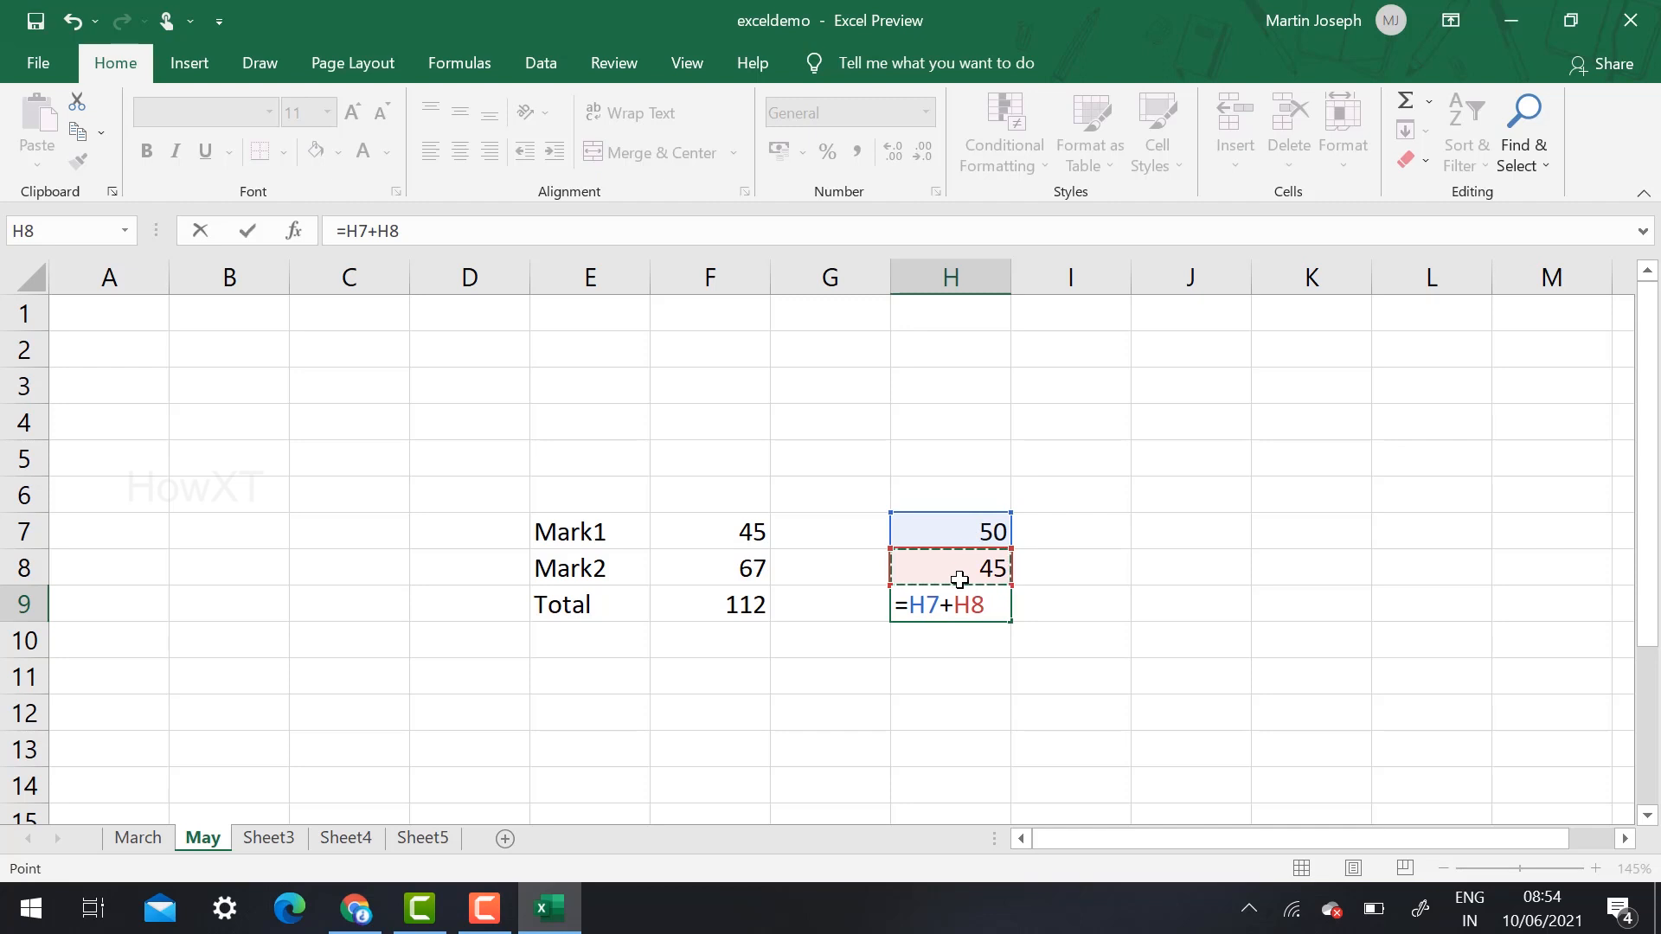
pyautogui.press('Return')
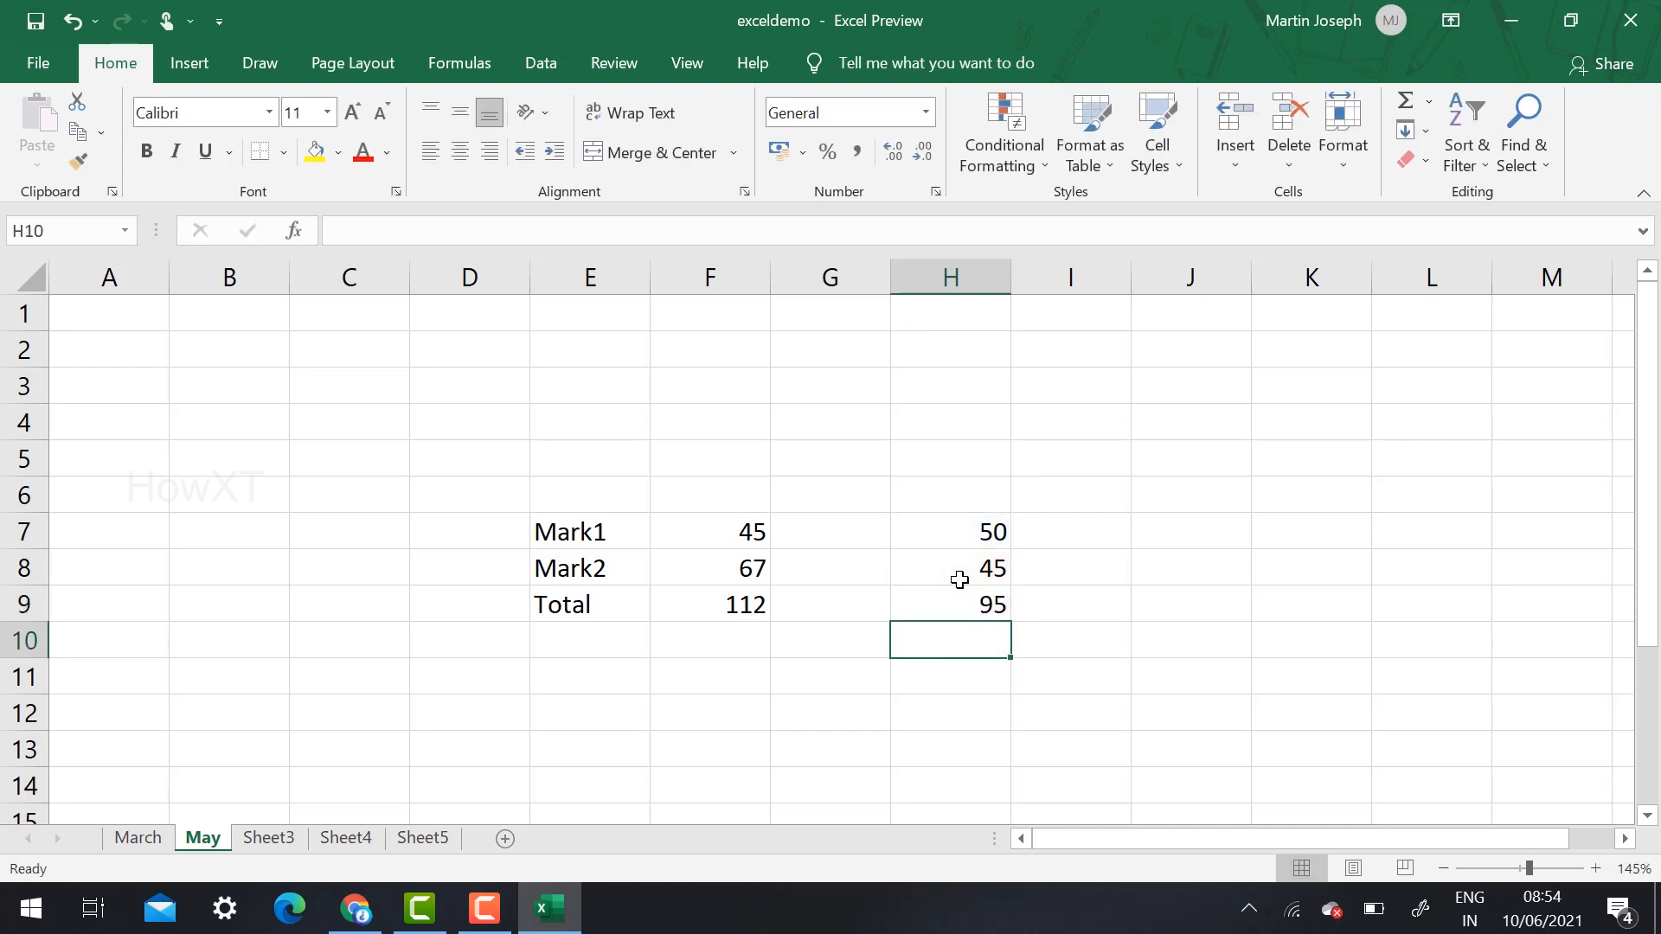
# Enter the numbers 34, 78, 87, 89, 65 and 45 down column K in cells K6 to K11.
pyautogui.click(1307, 497)
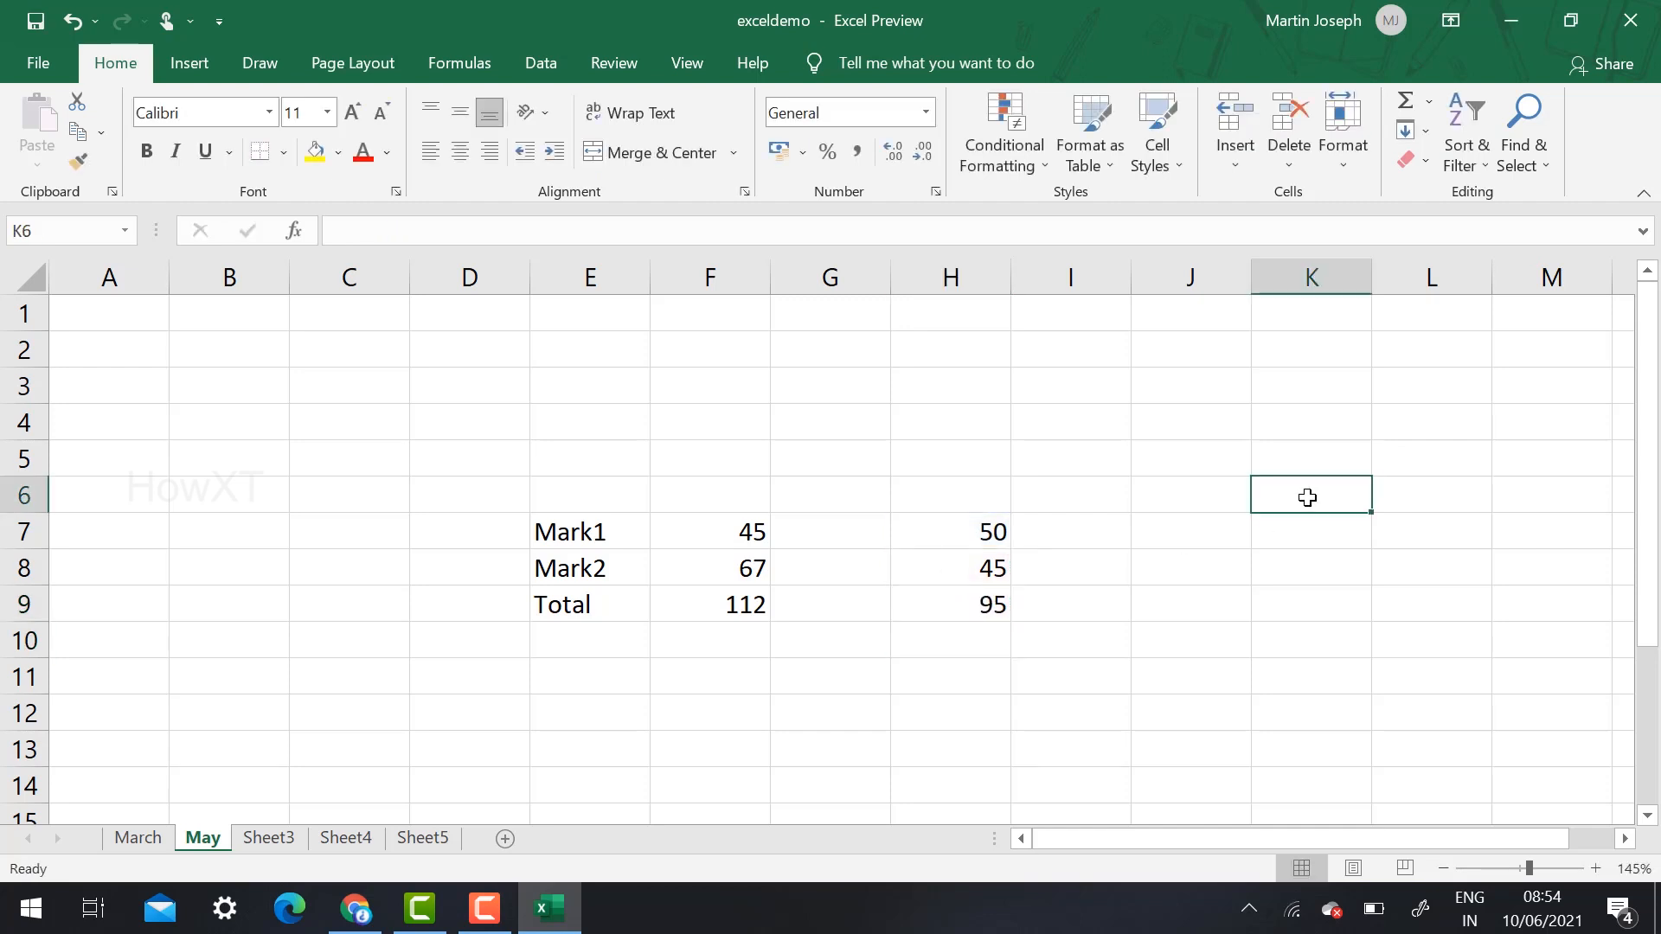
pyautogui.write('34')
pyautogui.press('Return')
pyautogui.write('7')
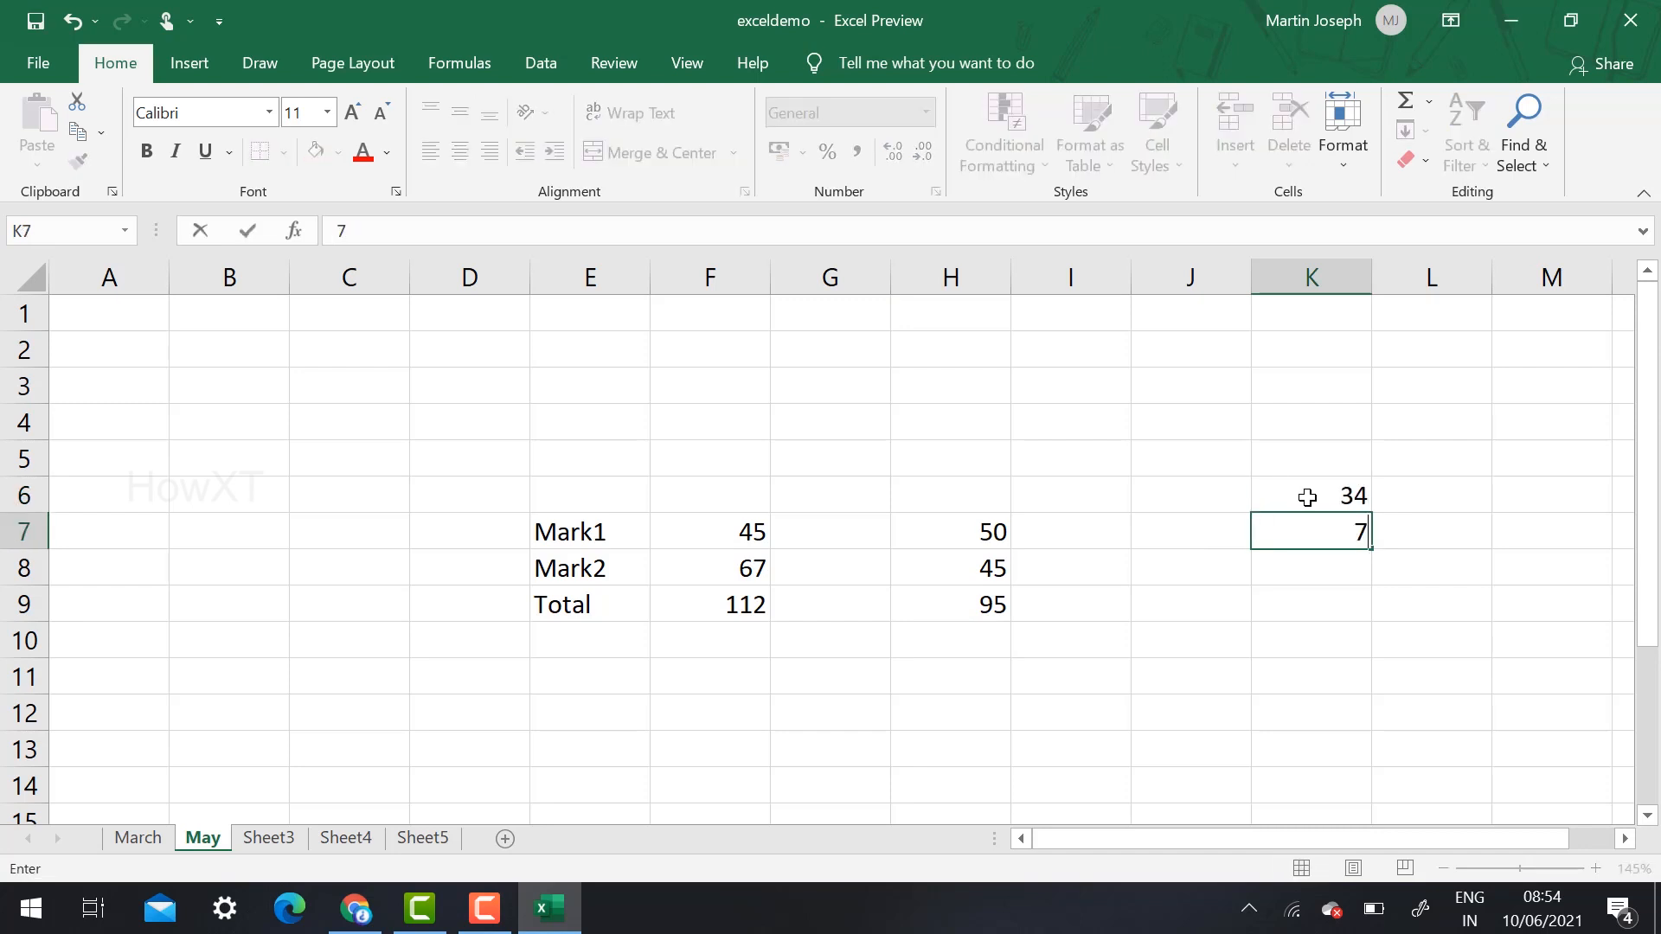
pyautogui.write('8')
pyautogui.press('Return')
pyautogui.write('87')
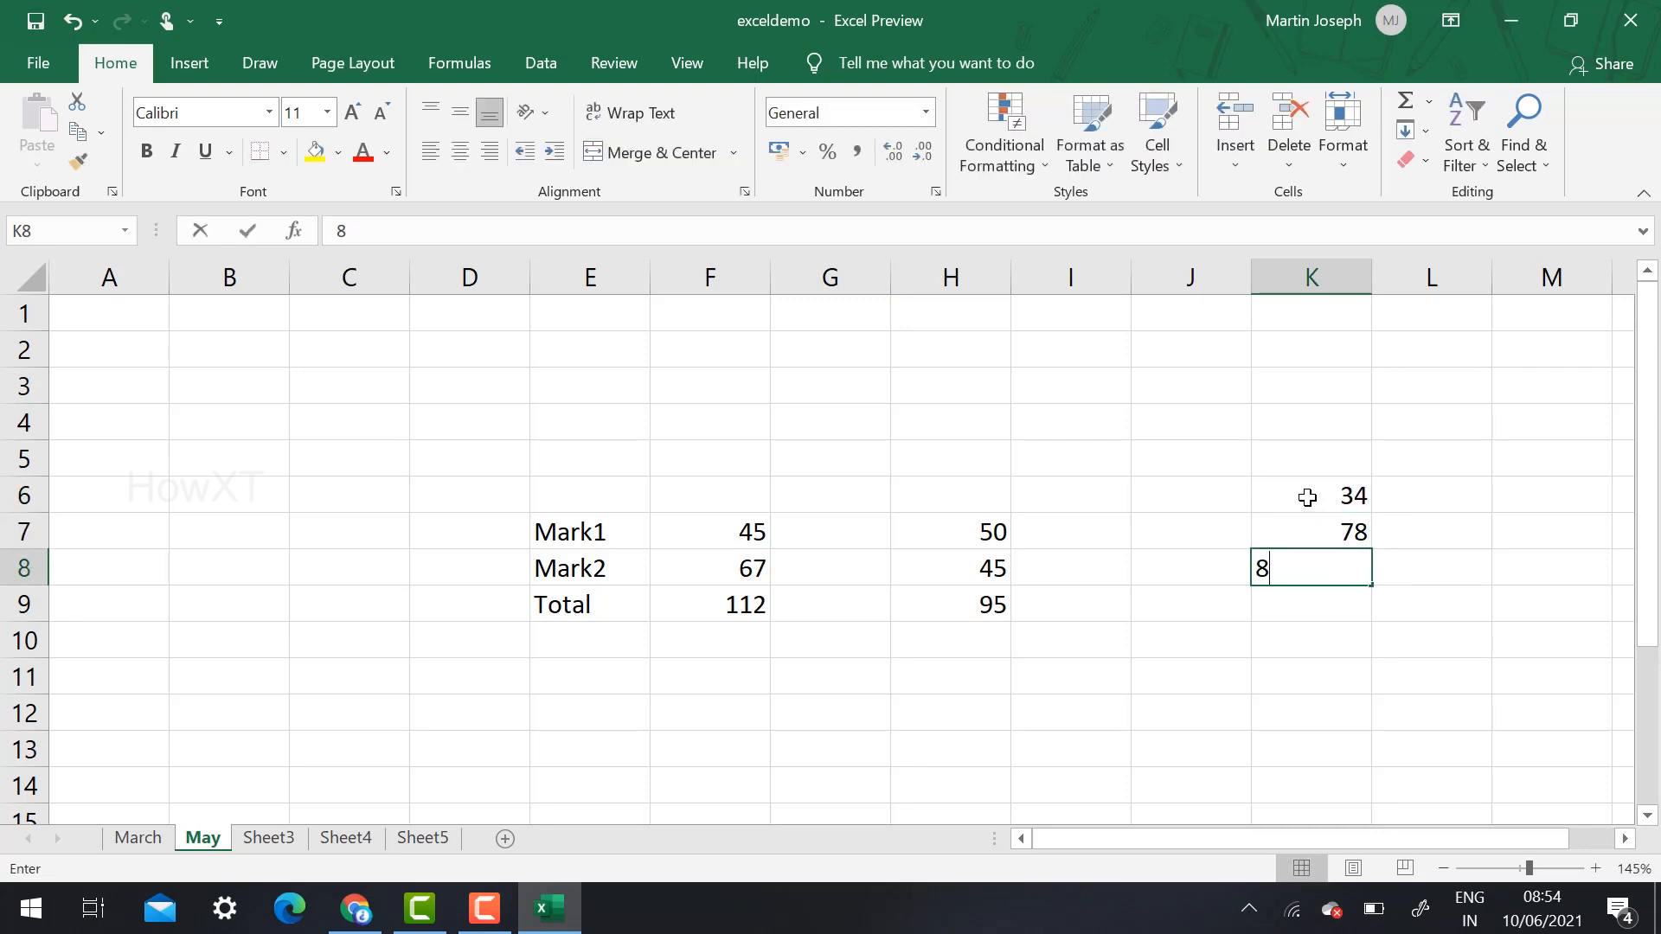
pyautogui.press('Return')
pyautogui.write('89')
pyautogui.press('Return')
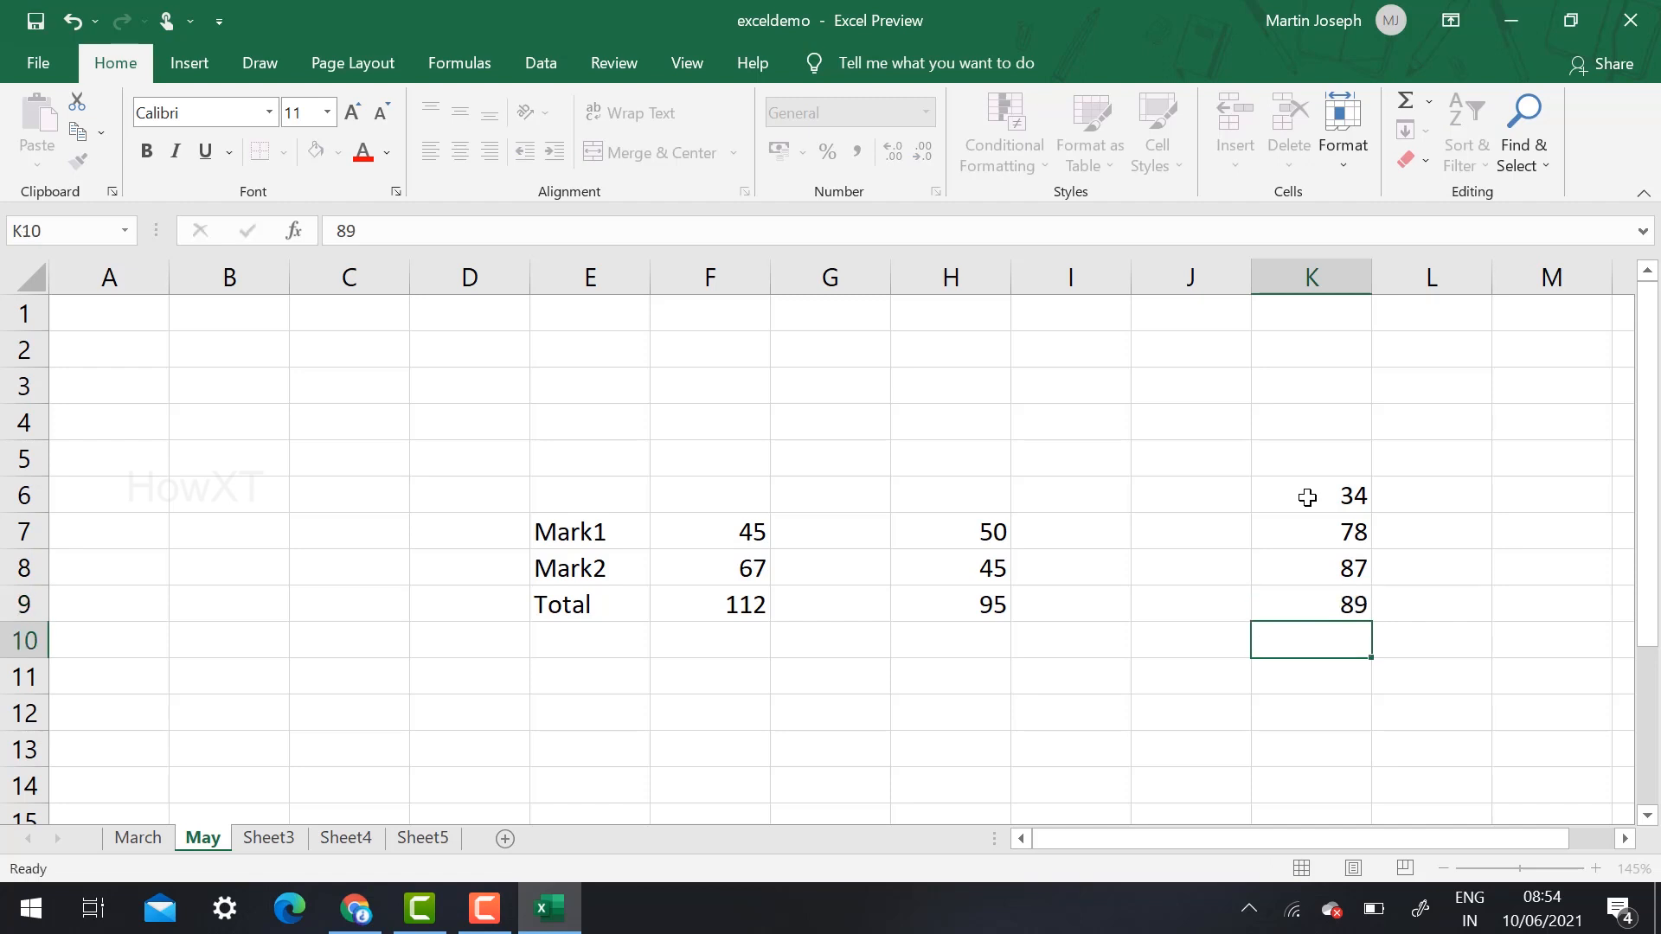
pyautogui.write('65')
pyautogui.press('Return')
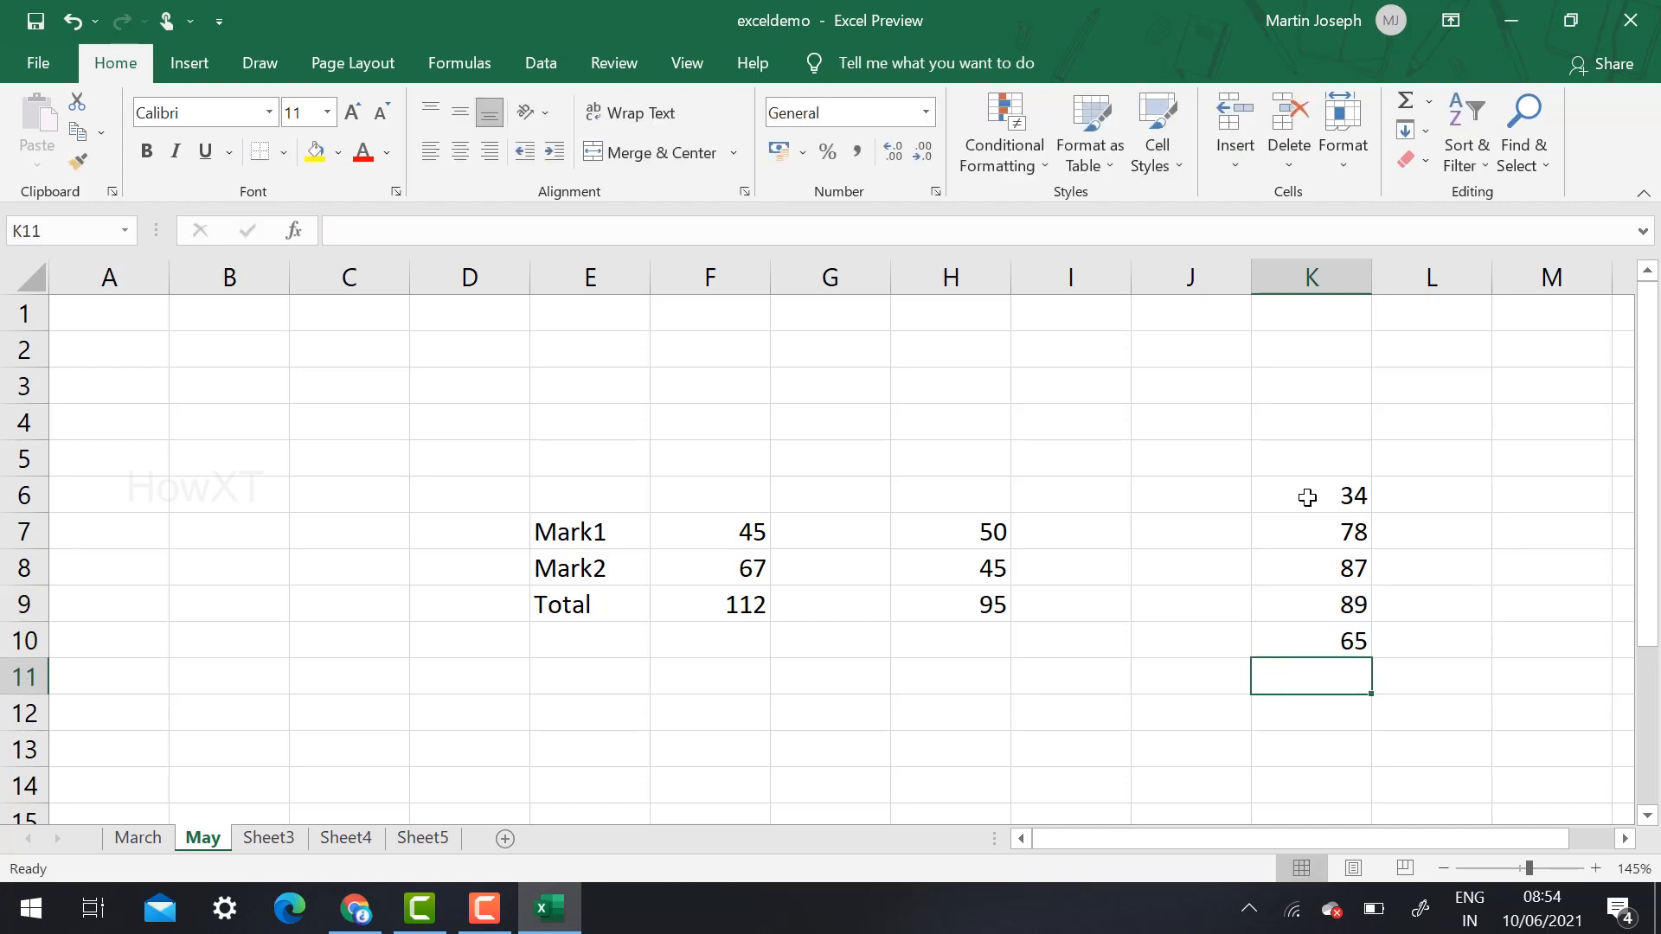
pyautogui.write('45')
pyautogui.press('Return')
# Total the column K numbers in K12 by applying the AutoSum Sum function to K6:K12.
pyautogui.moveTo(1307, 497); pyautogui.dragTo(1348, 717)
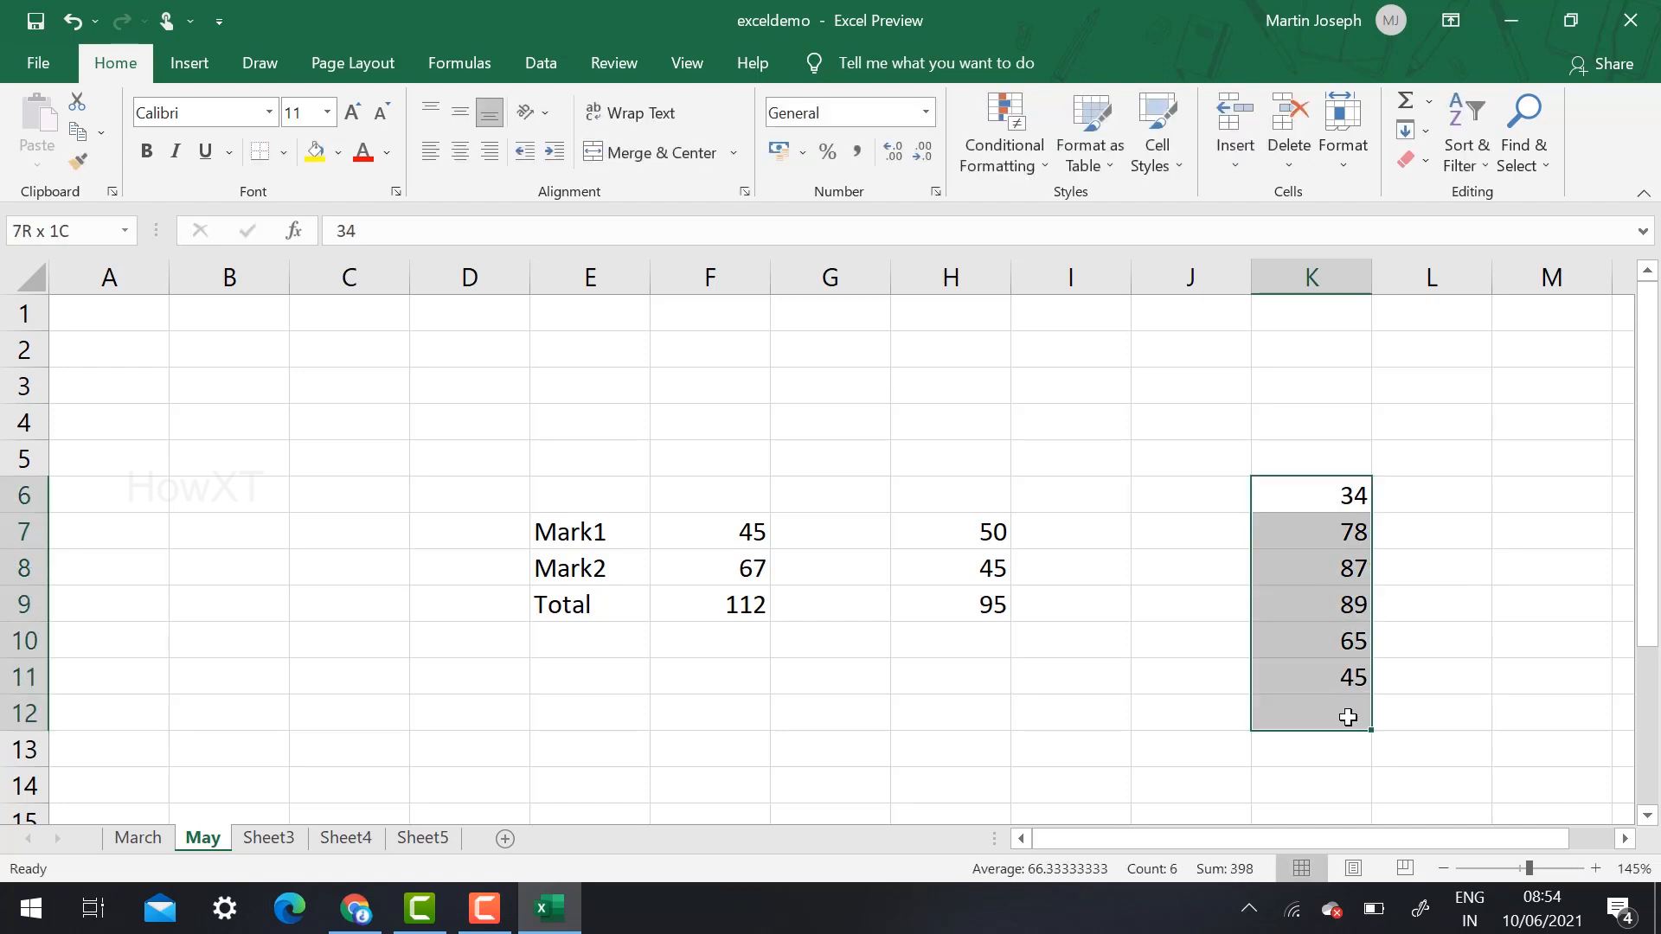
pyautogui.click(1428, 101)
pyautogui.click(1440, 139)
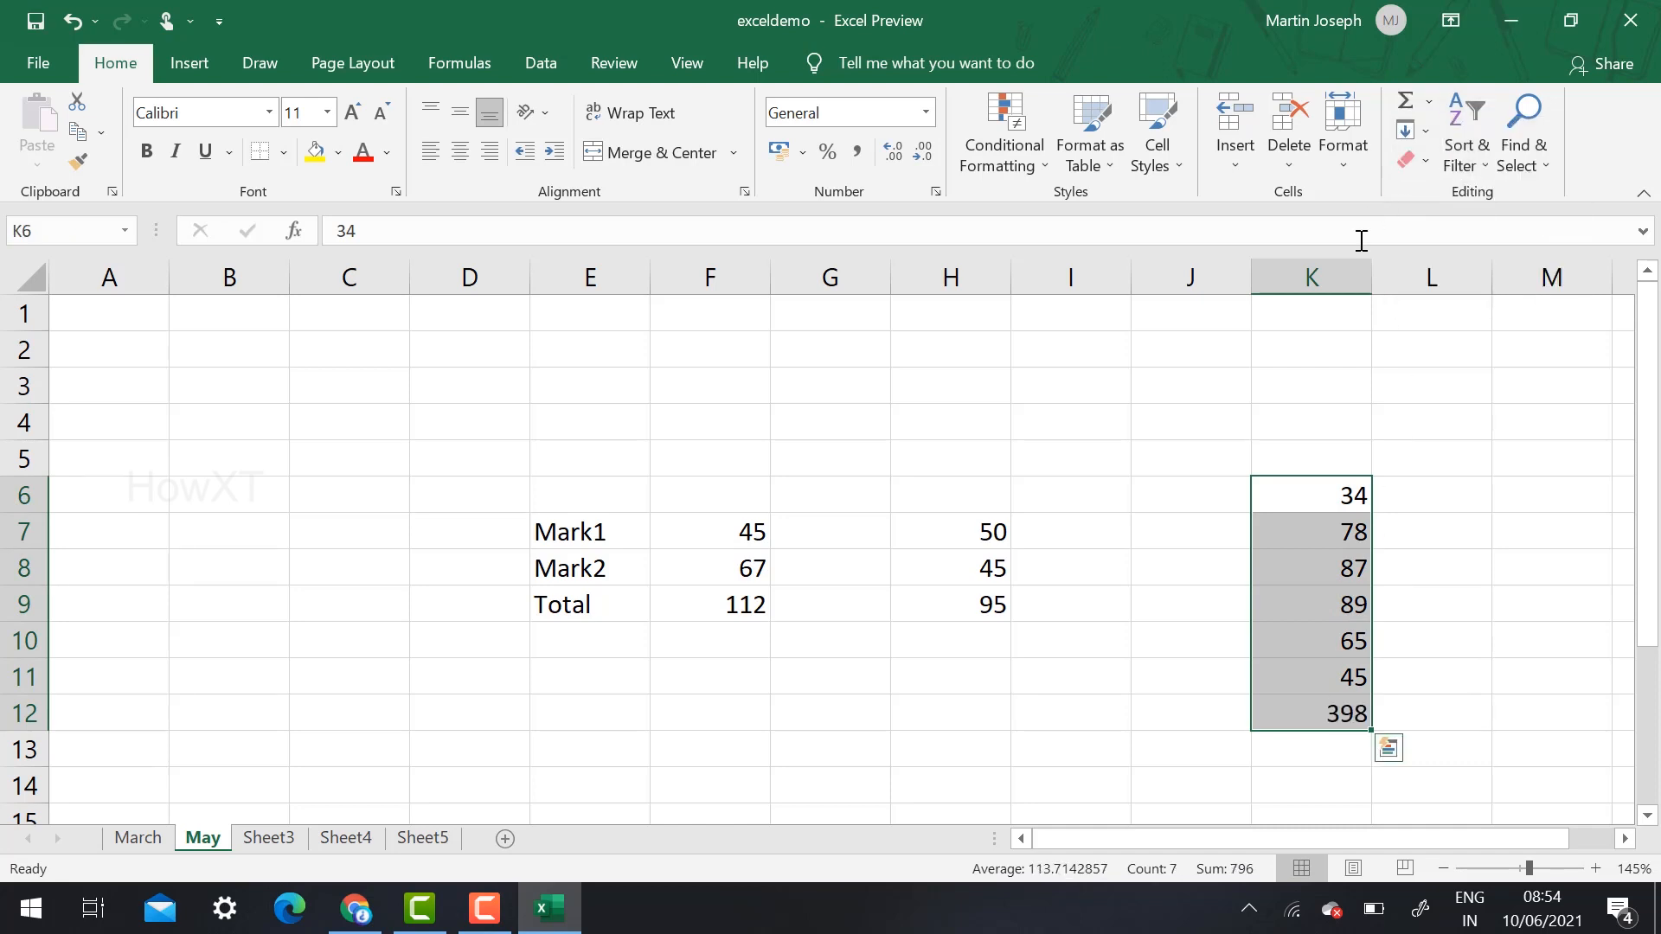
pyautogui.click(1398, 620)
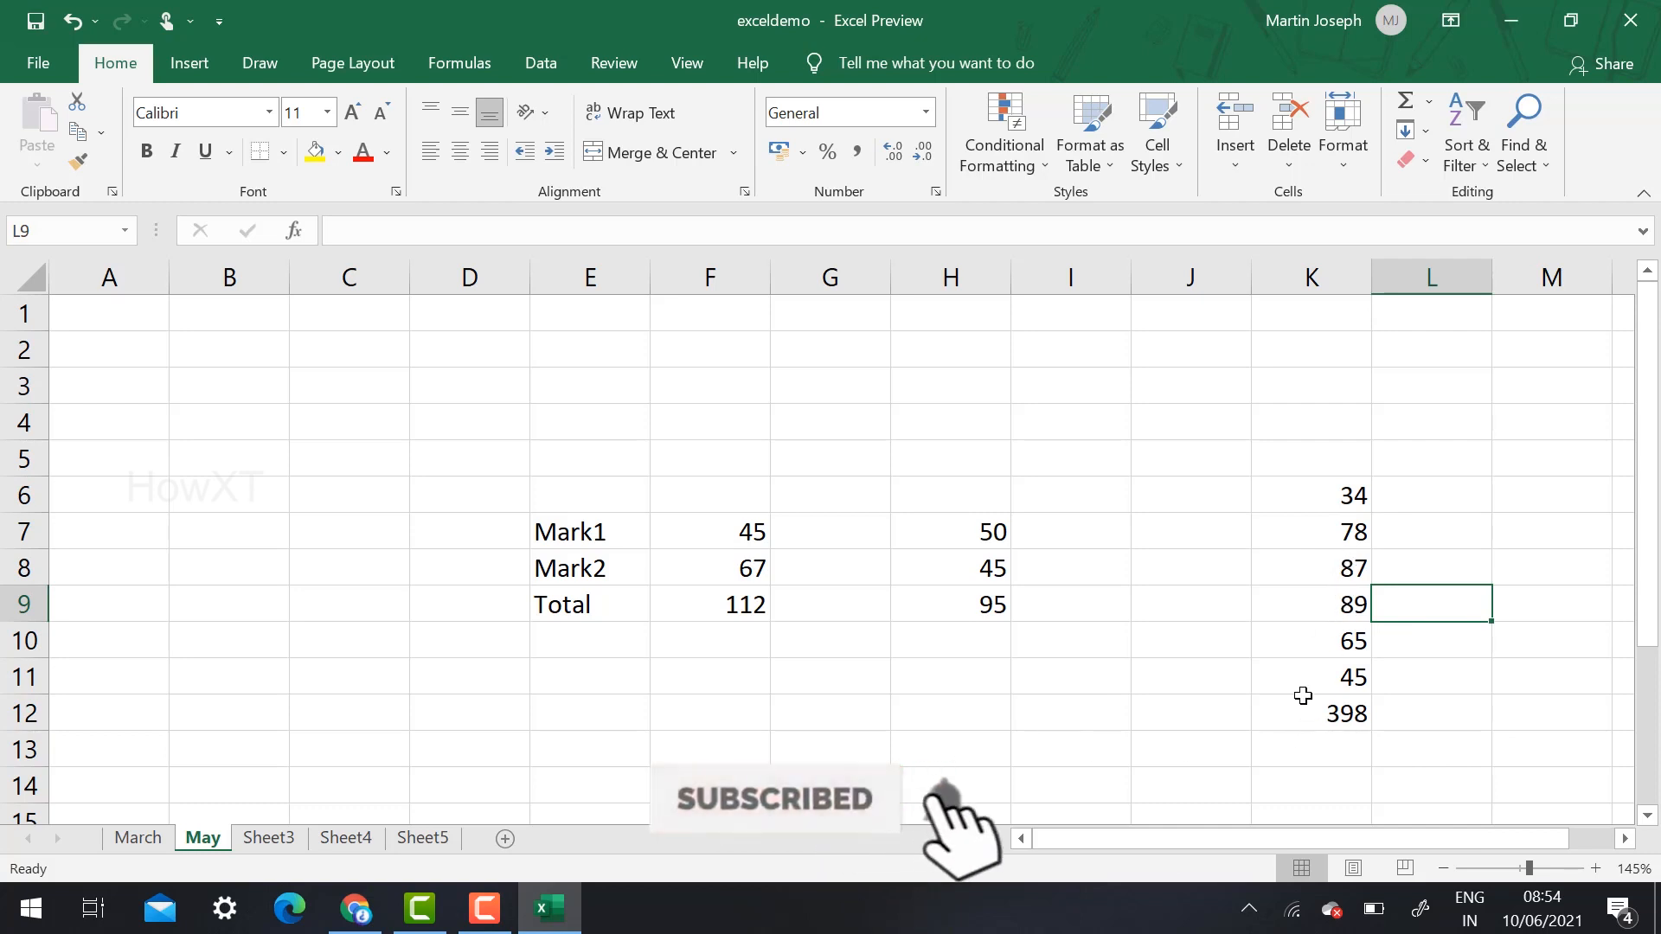
# Enter 2 in cell F13 and 3 in cell F14 as numbers for a multiplication example.
pyautogui.click(768, 747)
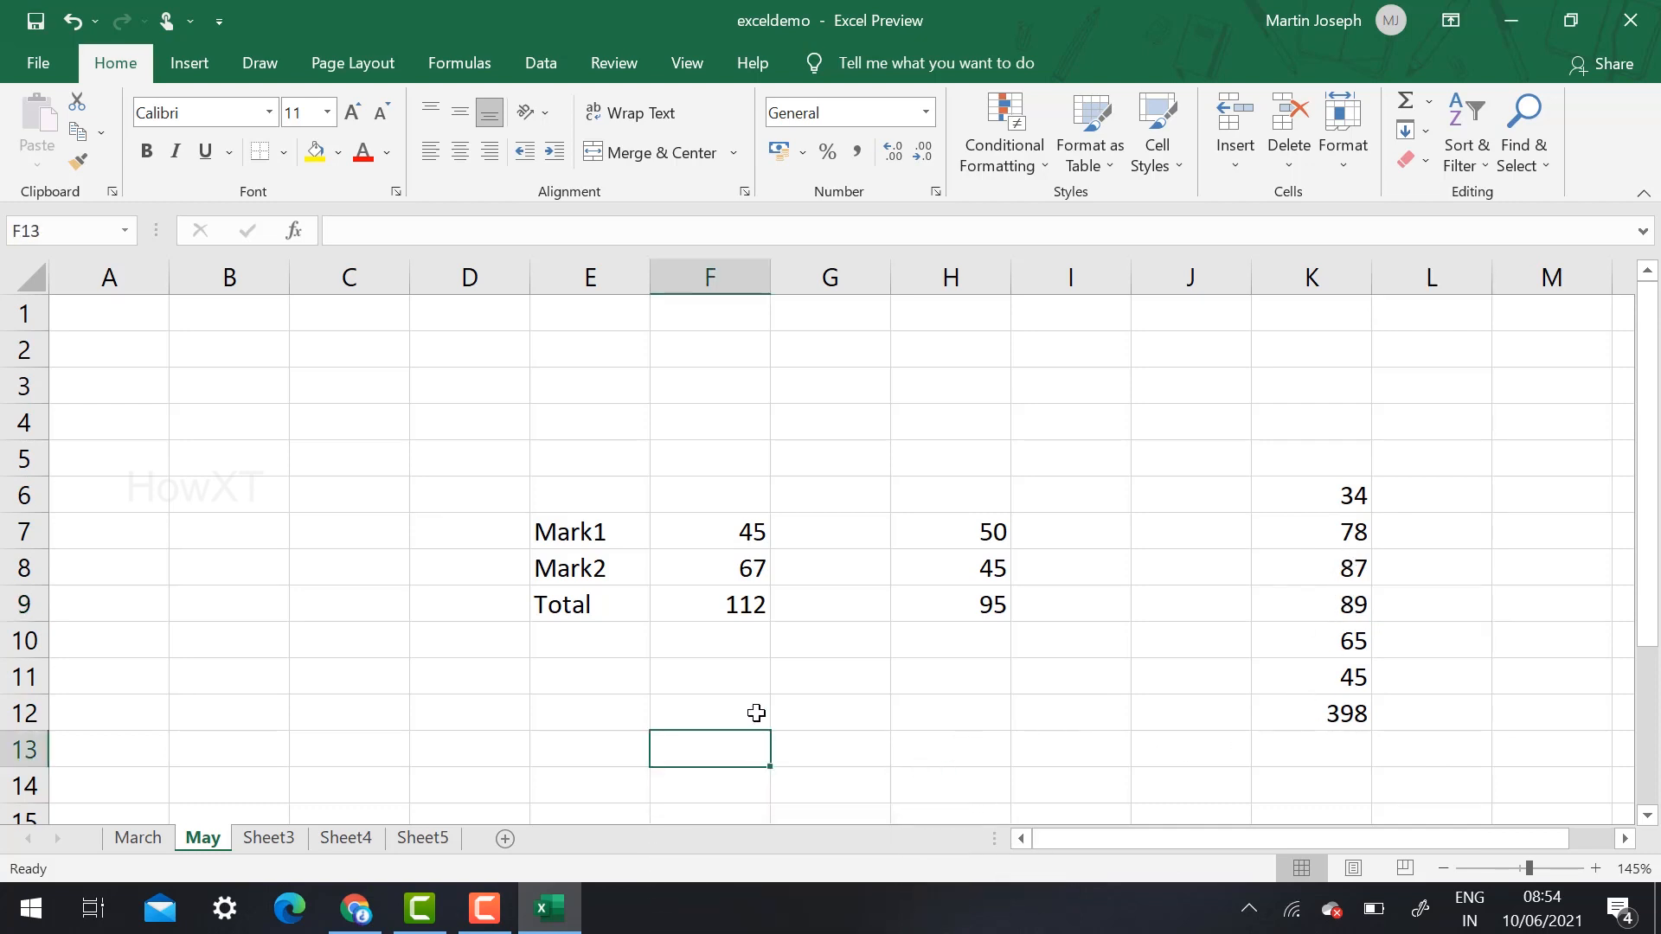
pyautogui.write('2')
pyautogui.press('Return')
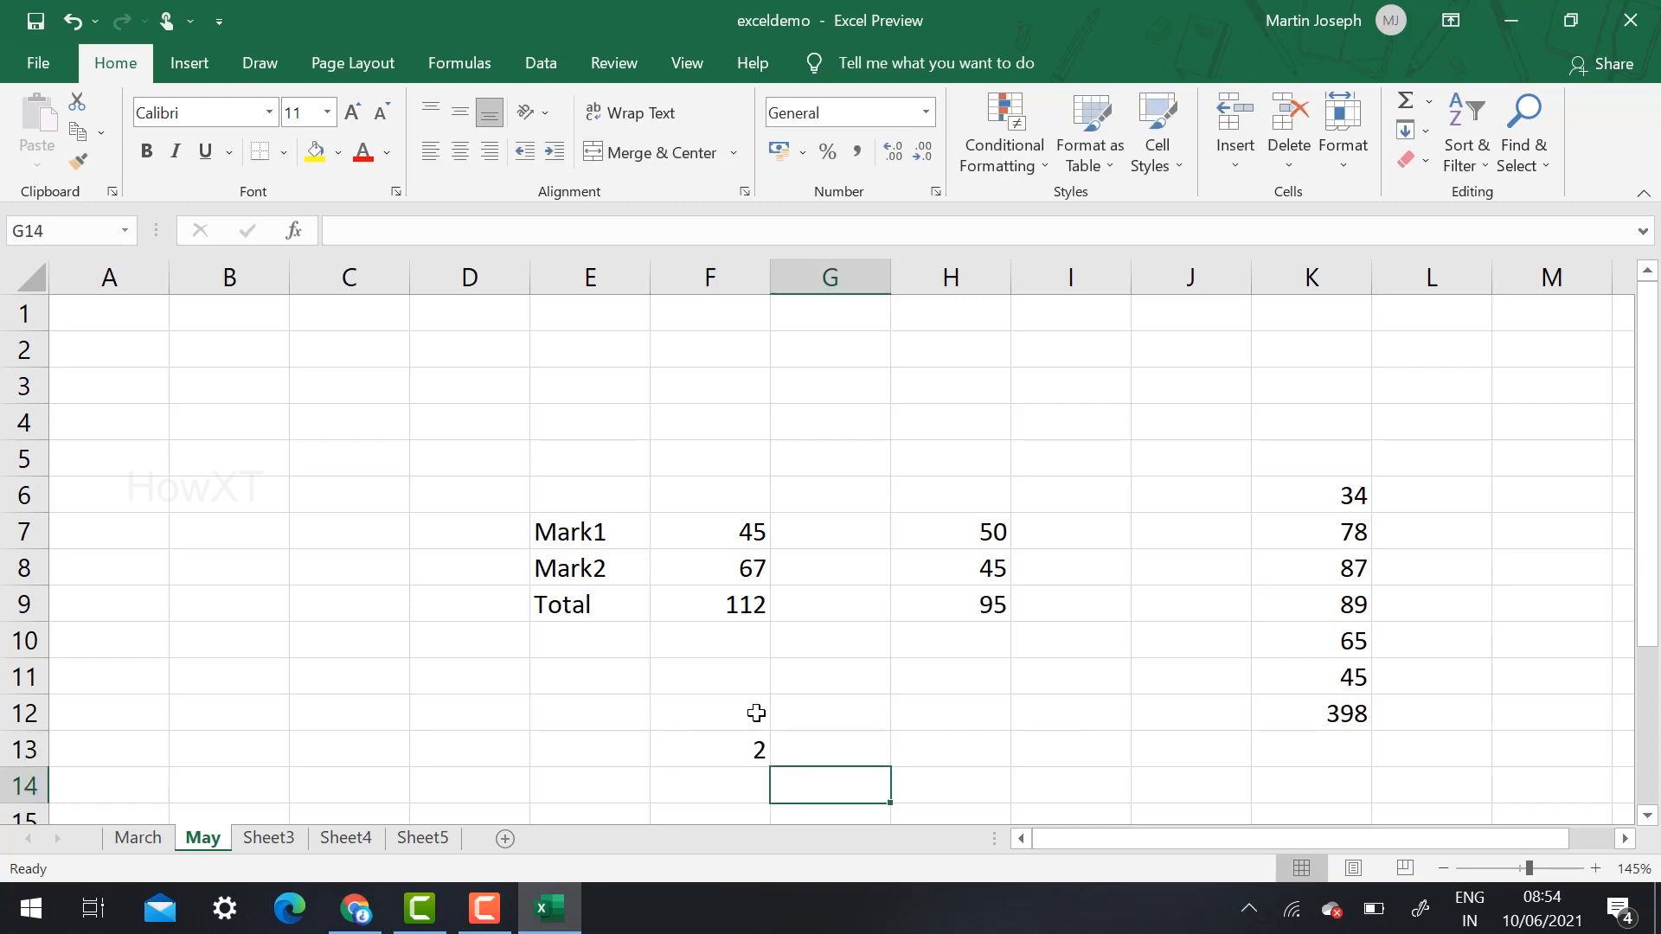
pyautogui.write('3')
pyautogui.press('Return')
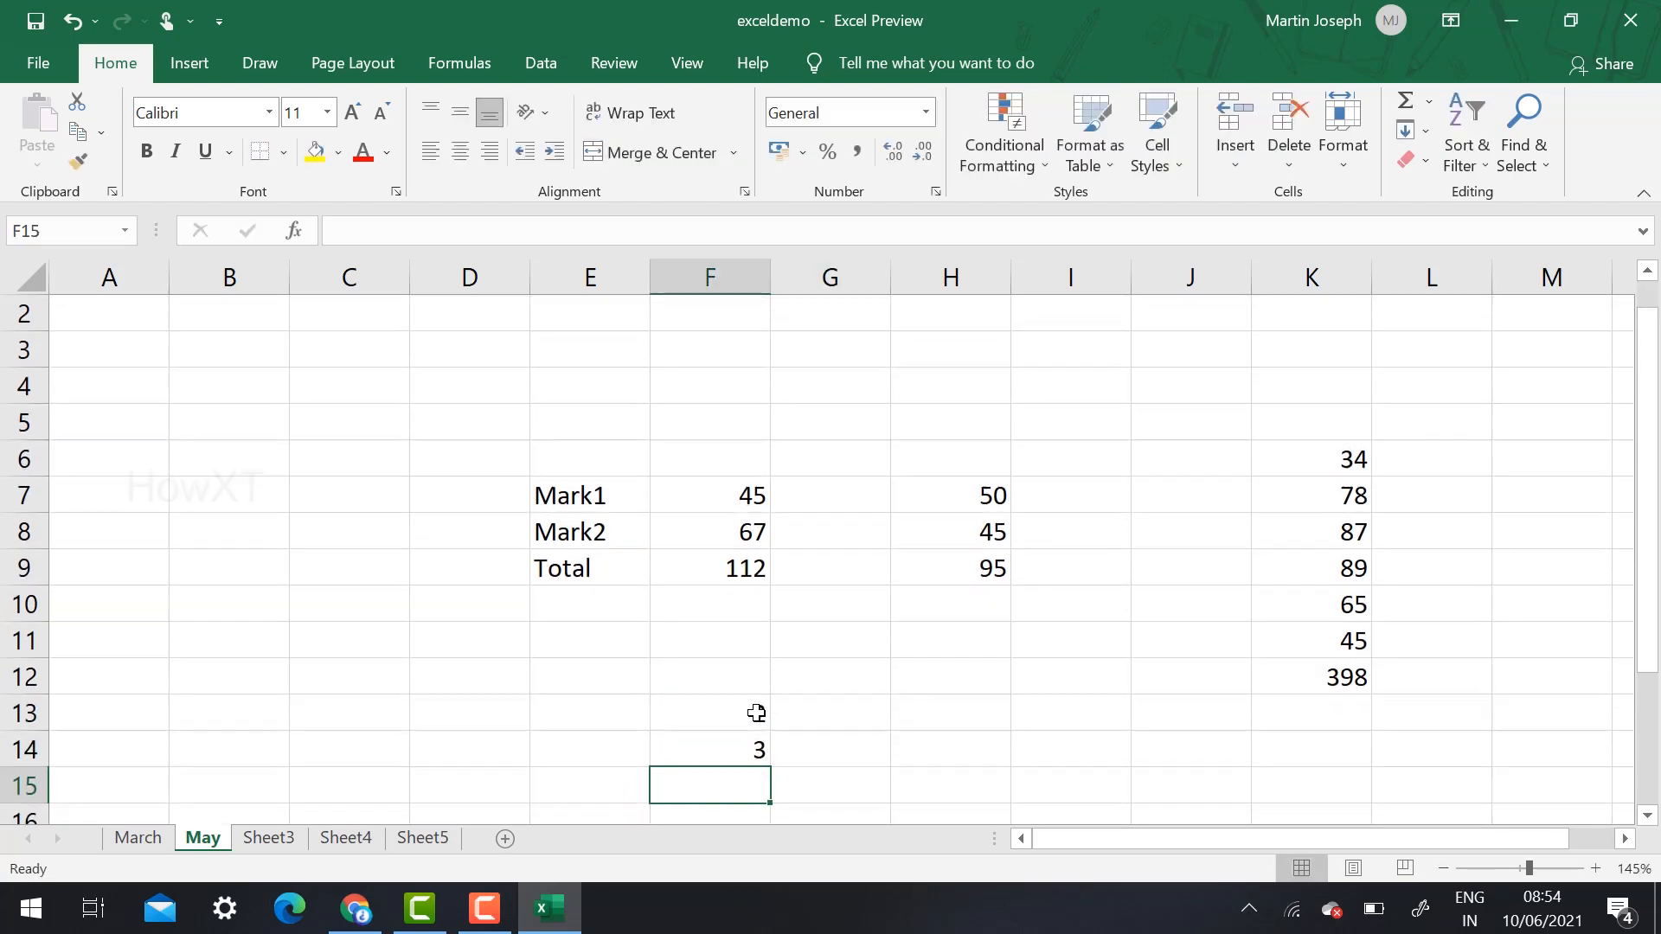
# Multiply the two numbers in cell F15 with the formula =F13*F14 and check the formula in that cell.
pyautogui.write('=')
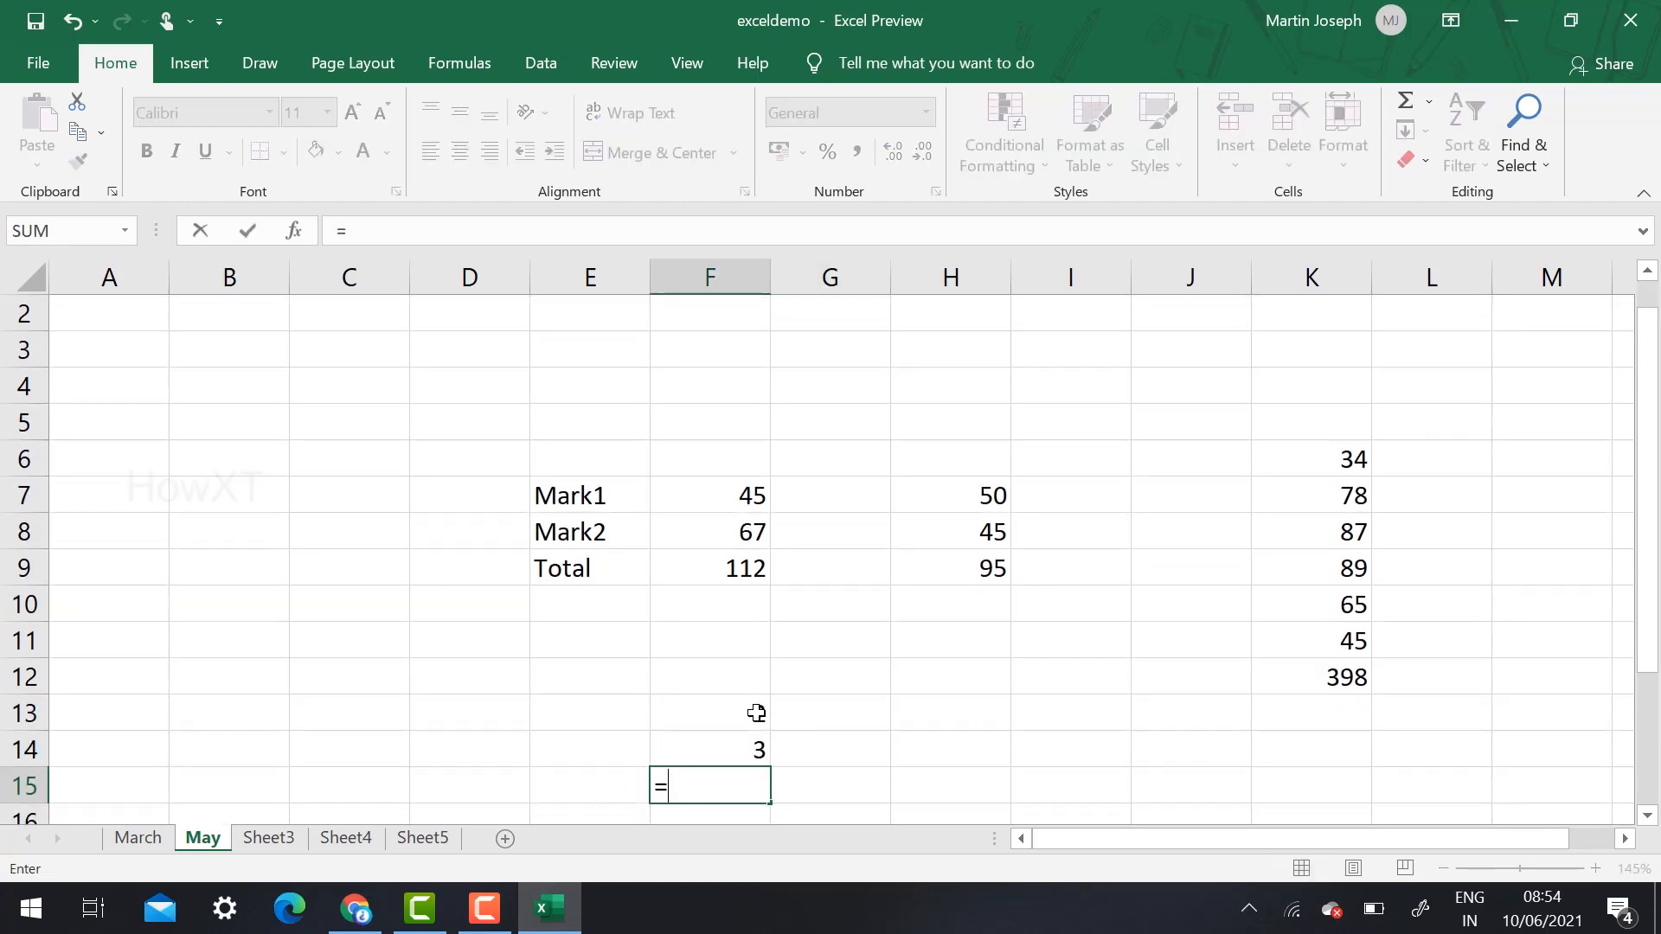
pyautogui.click(756, 712)
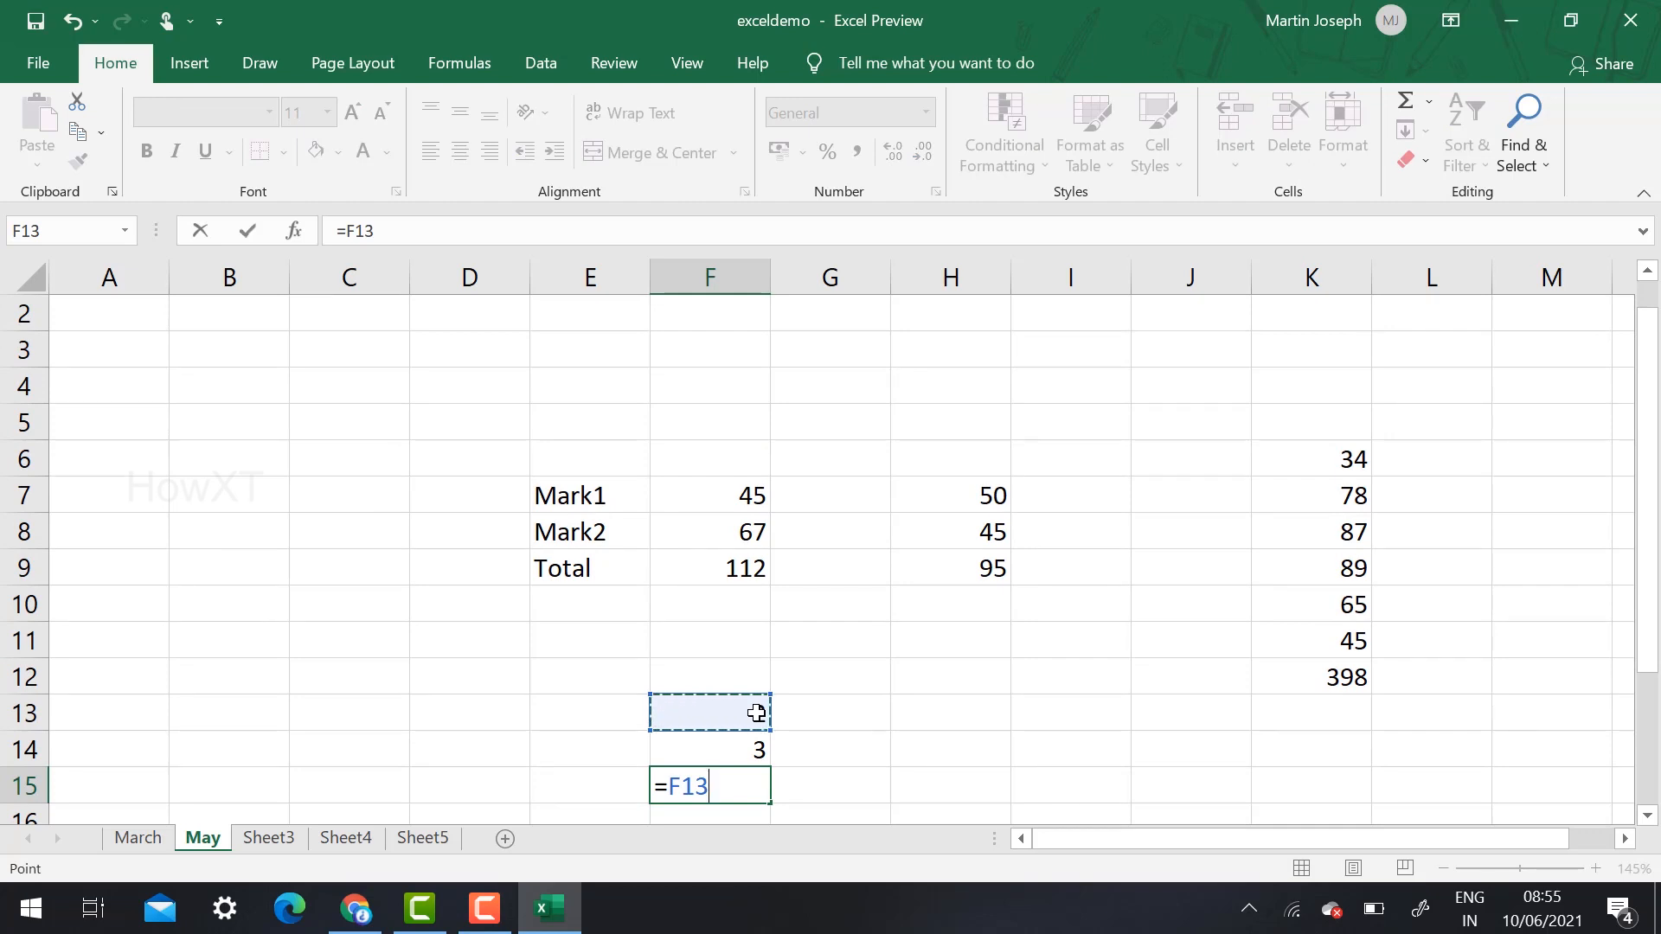
pyautogui.write('*')
pyautogui.click(730, 759)
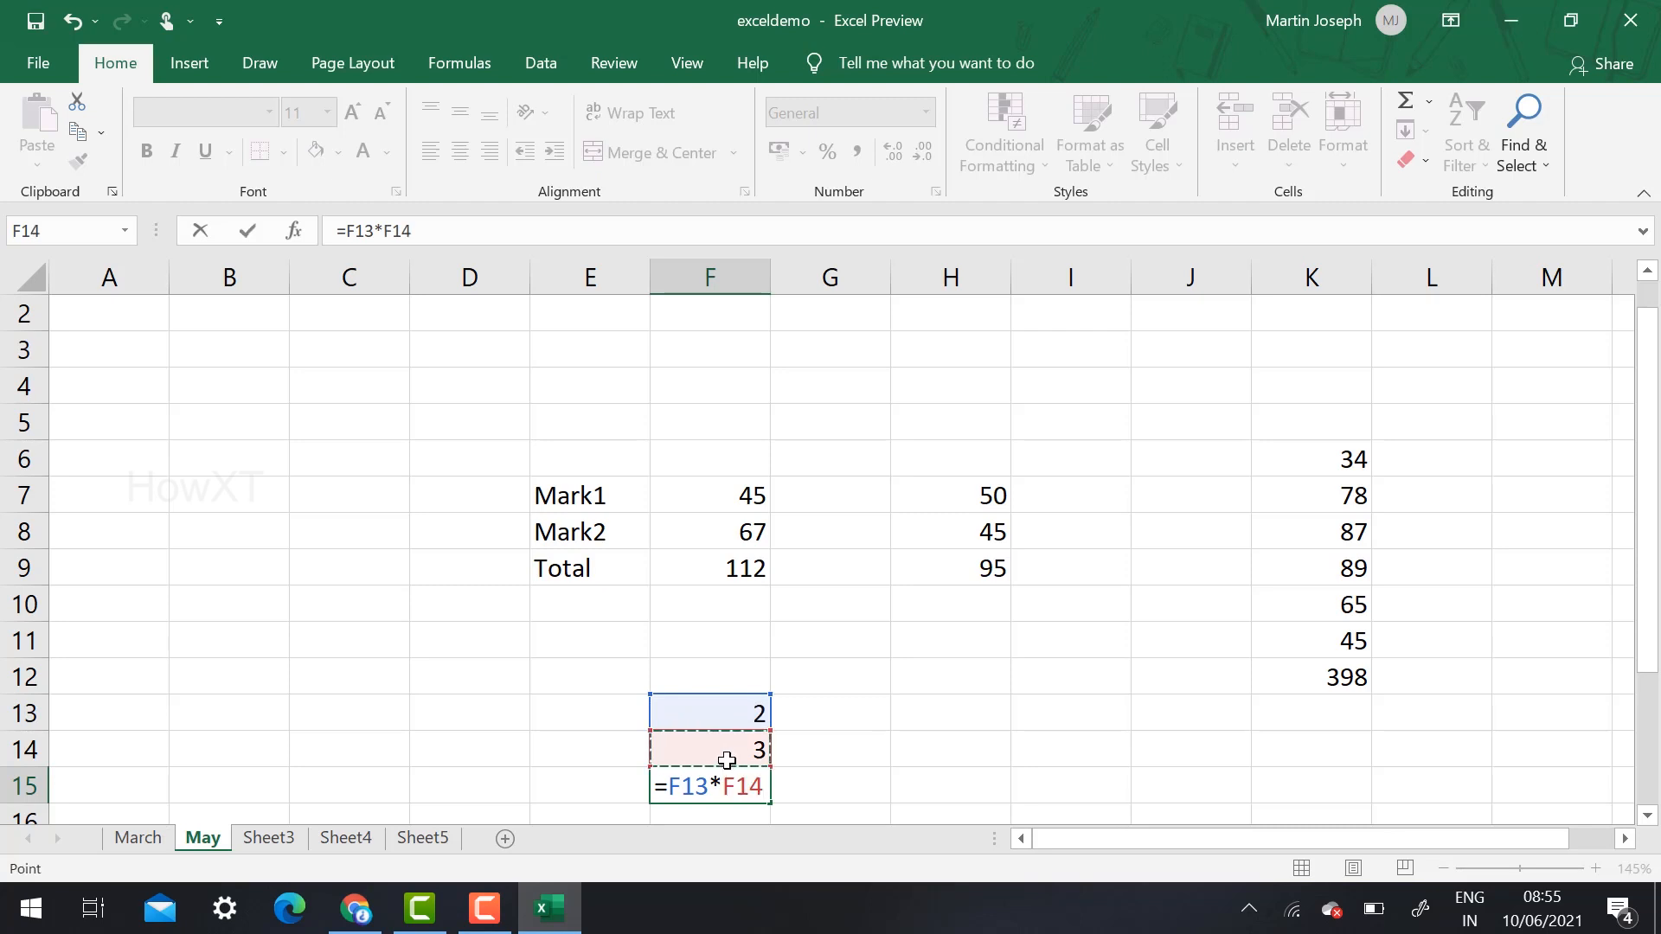
pyautogui.press('Return')
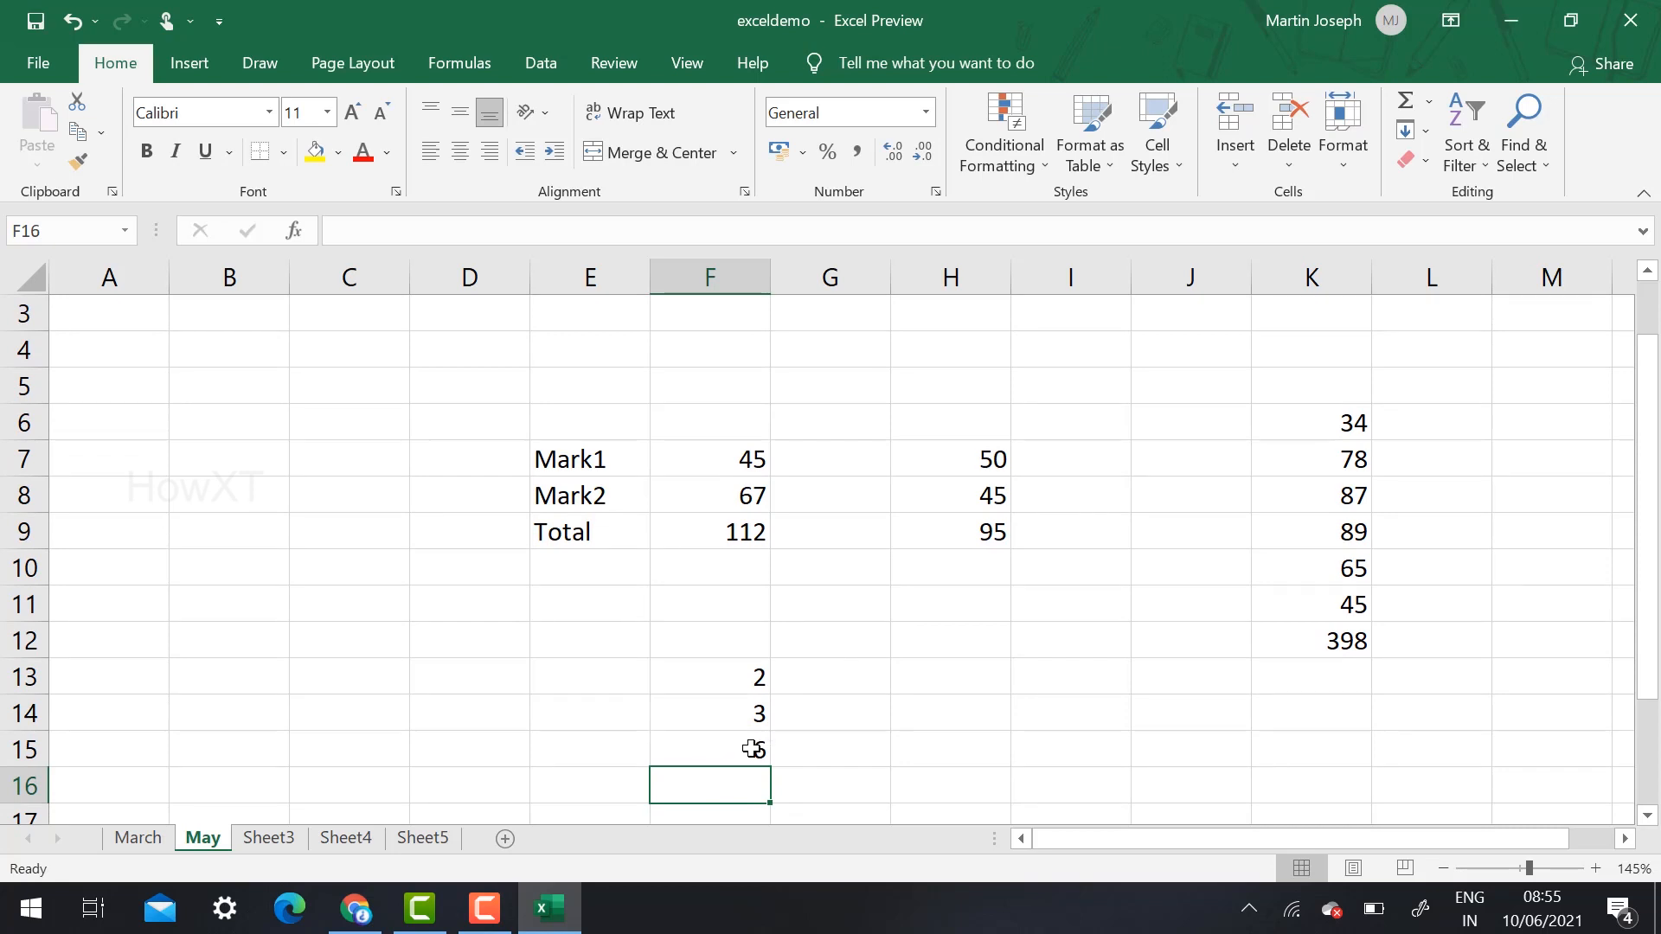
pyautogui.click(749, 750)
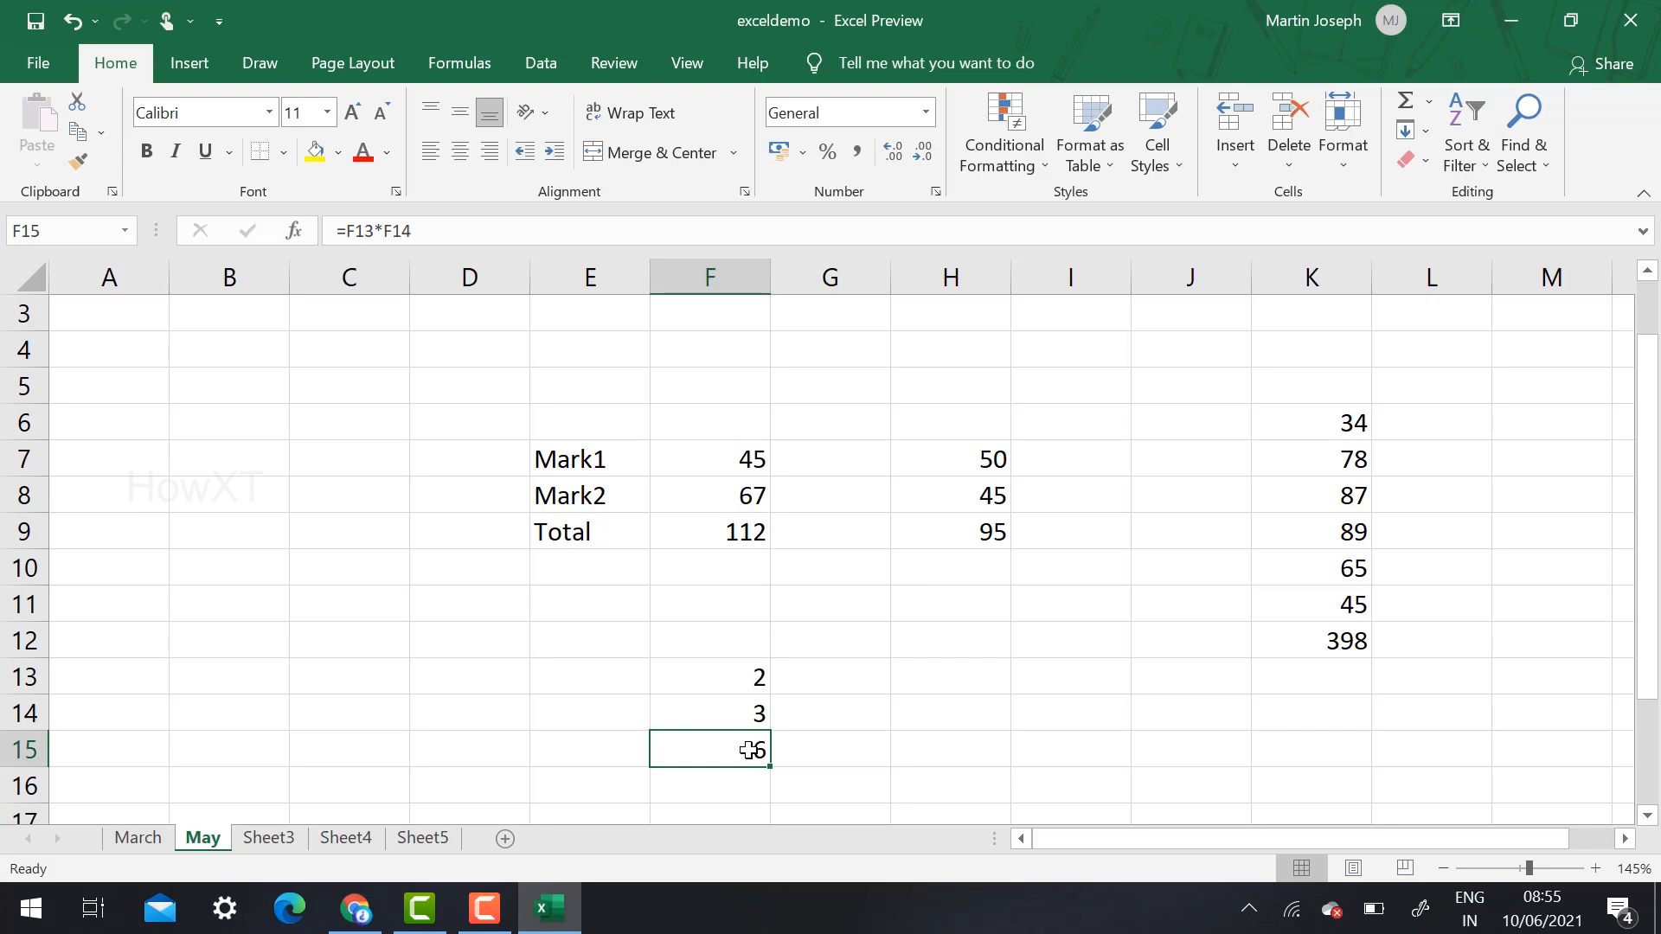
pyautogui.click(343, 419)
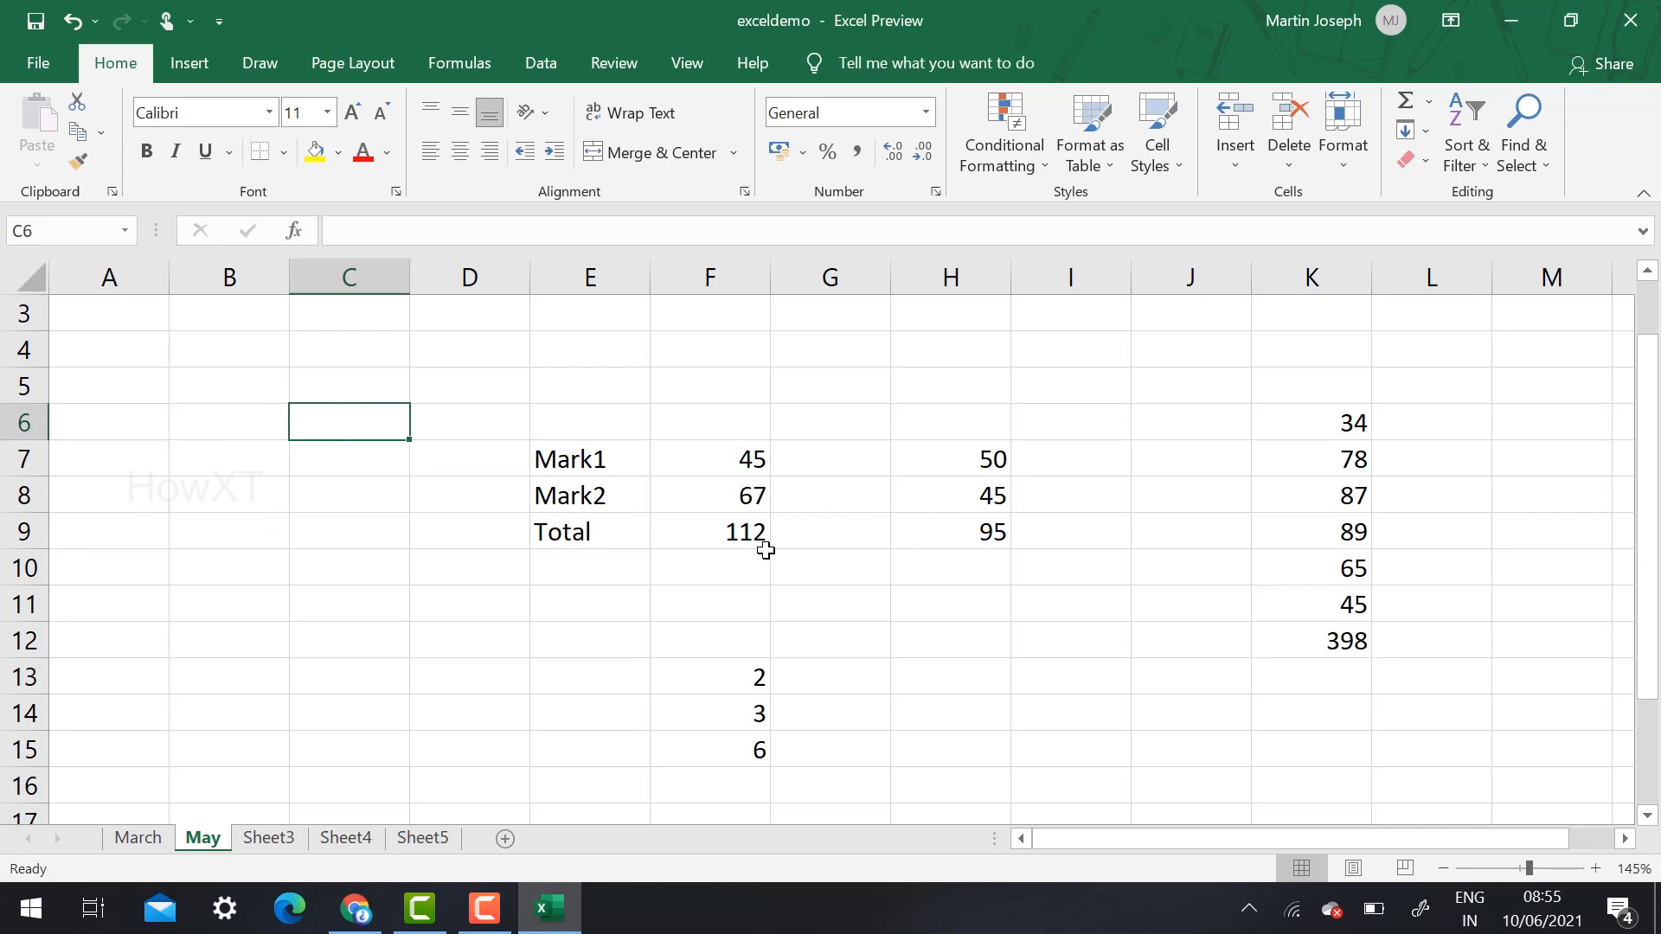
# Enter the label Ava in cell E10 below Total.
pyautogui.click(581, 554)
pyautogui.write('Ava')
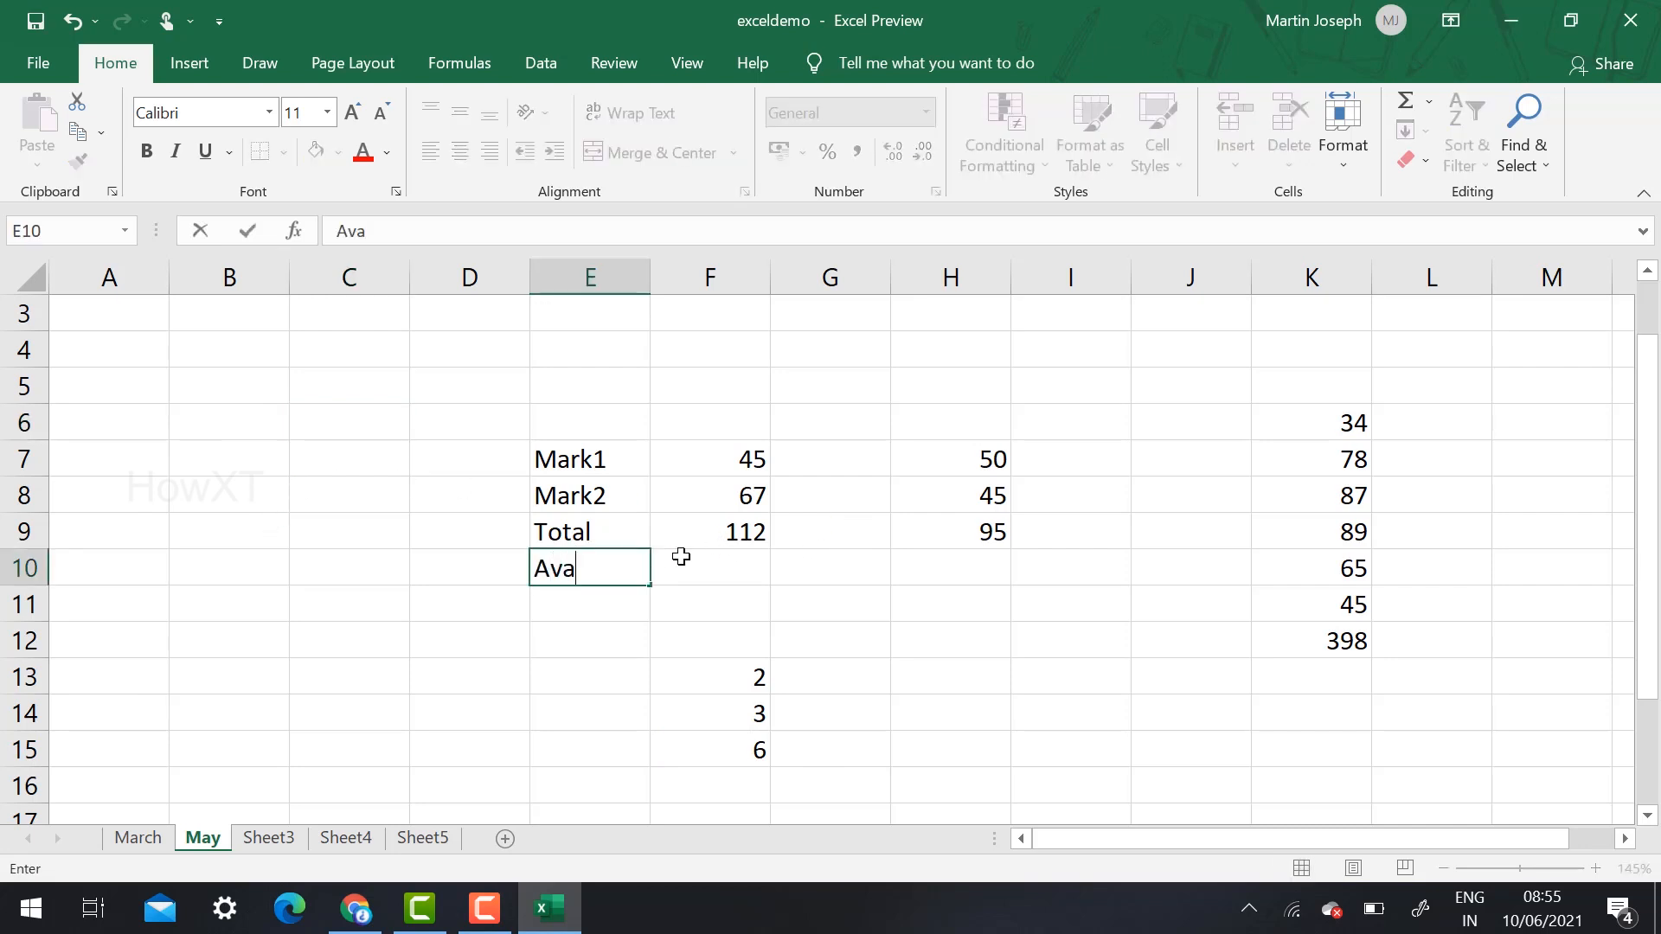
pyautogui.click(744, 554)
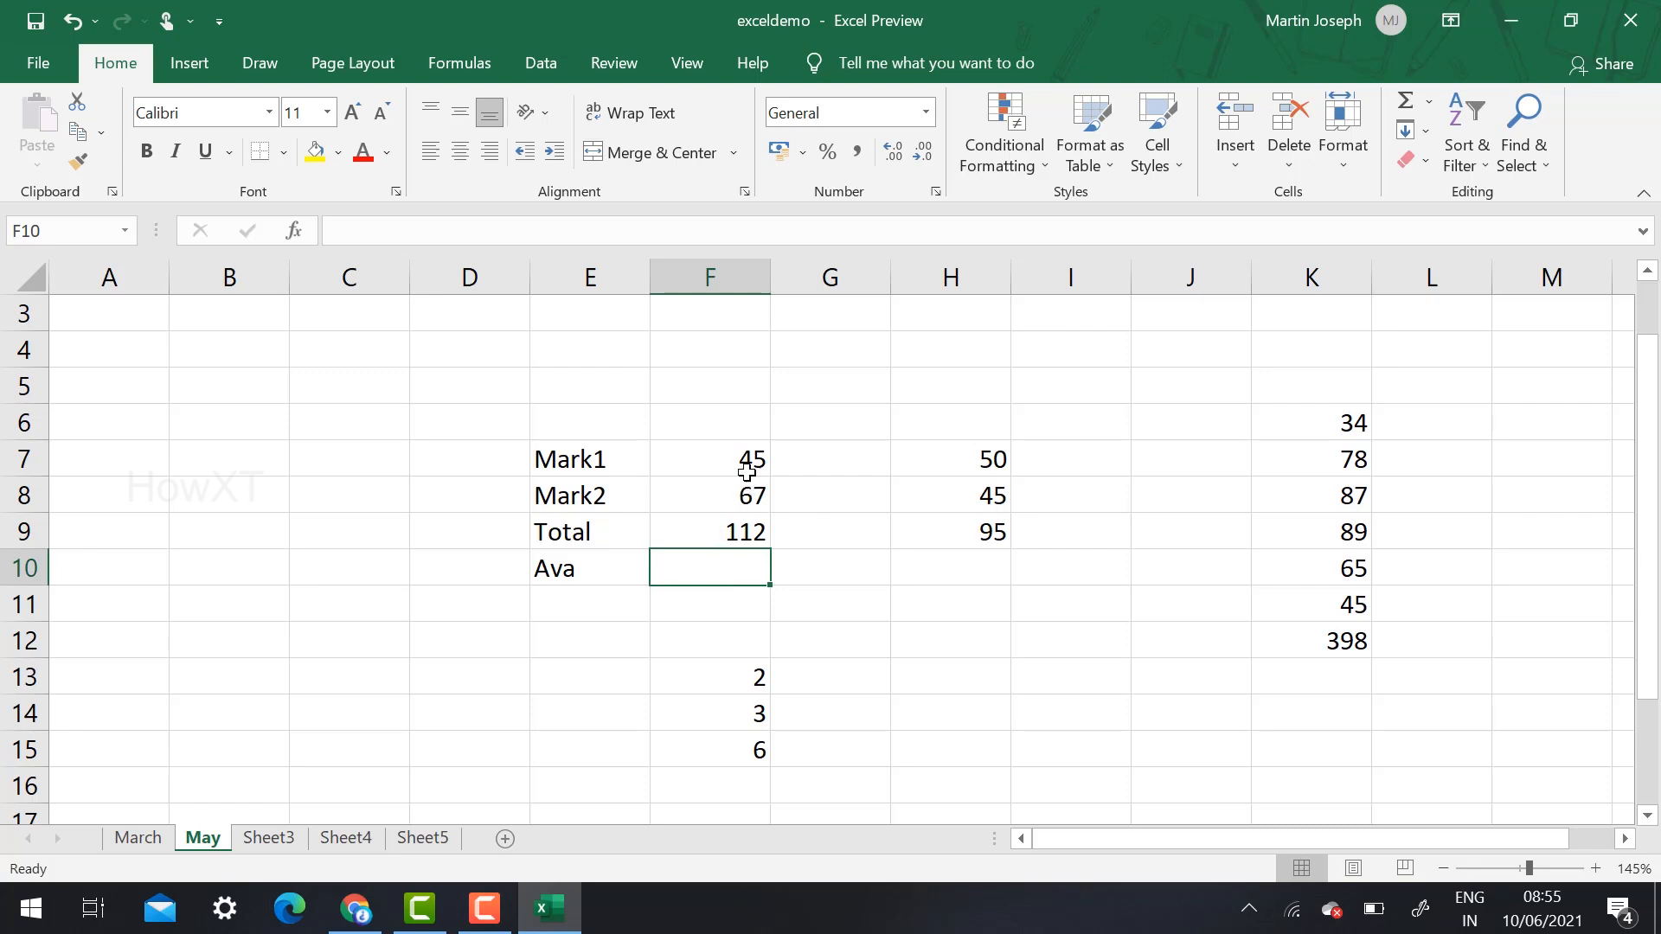
pyautogui.click(744, 524)
pyautogui.click(1417, 107)
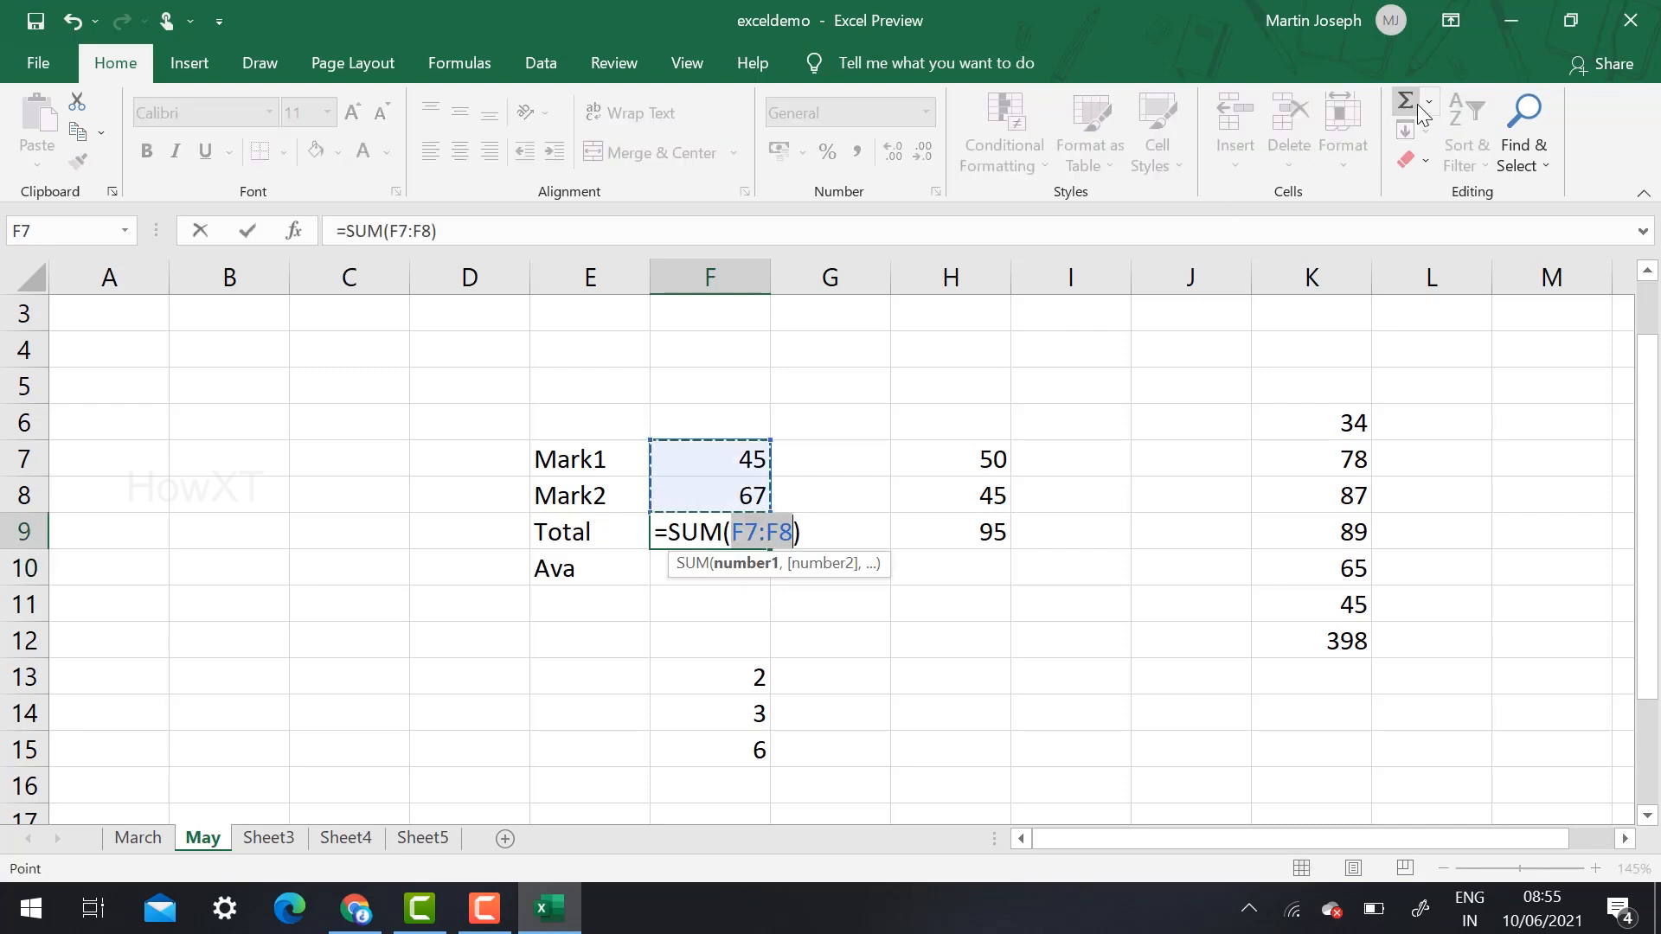
pyautogui.press('Escape')
# Calculate an average in cell F10 by applying the AutoSum Average function to the range F7:F10.
pyautogui.click(754, 453)
pyautogui.moveTo(742, 497); pyautogui.dragTo(753, 563)
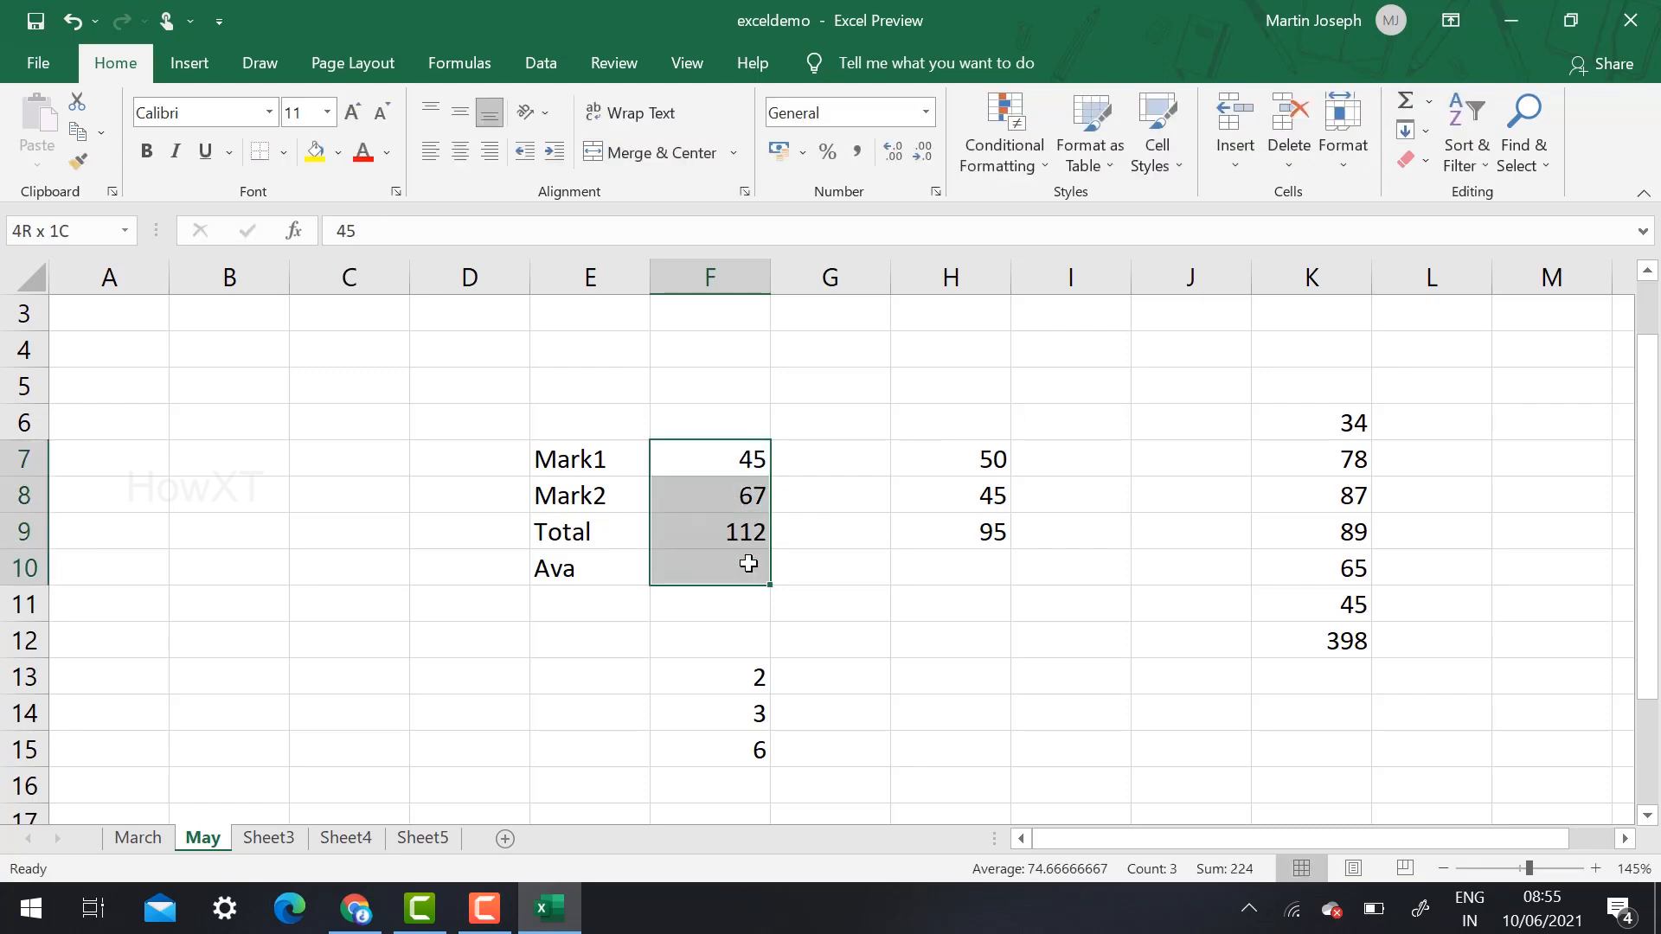
pyautogui.click(1431, 104)
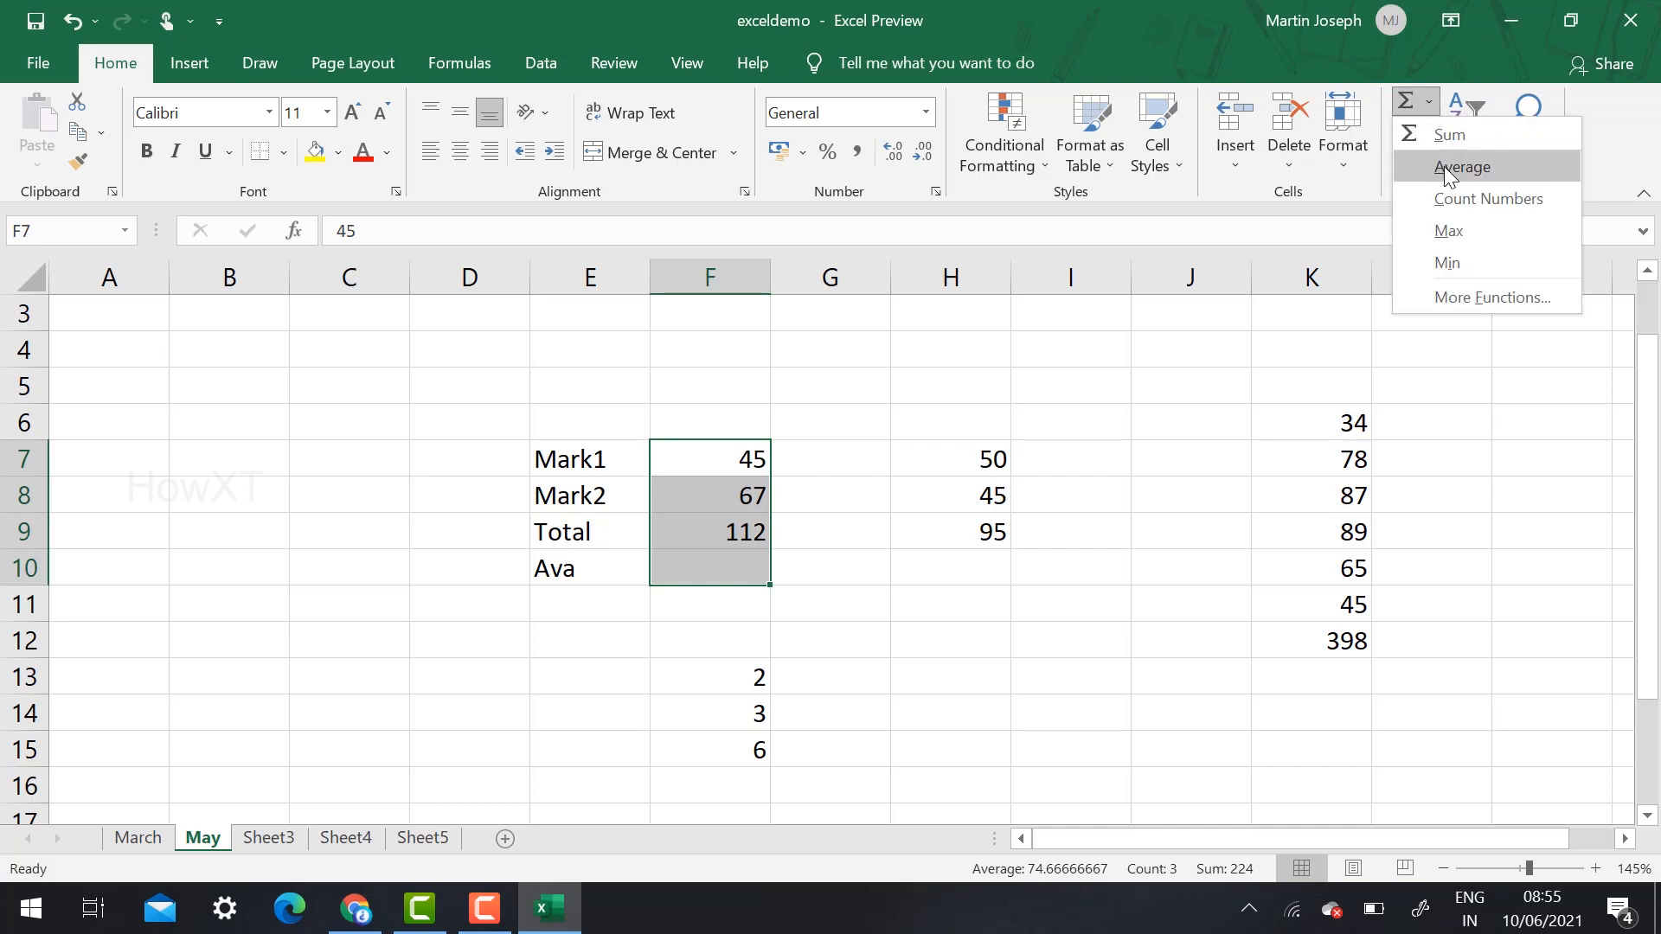
pyautogui.click(1444, 166)
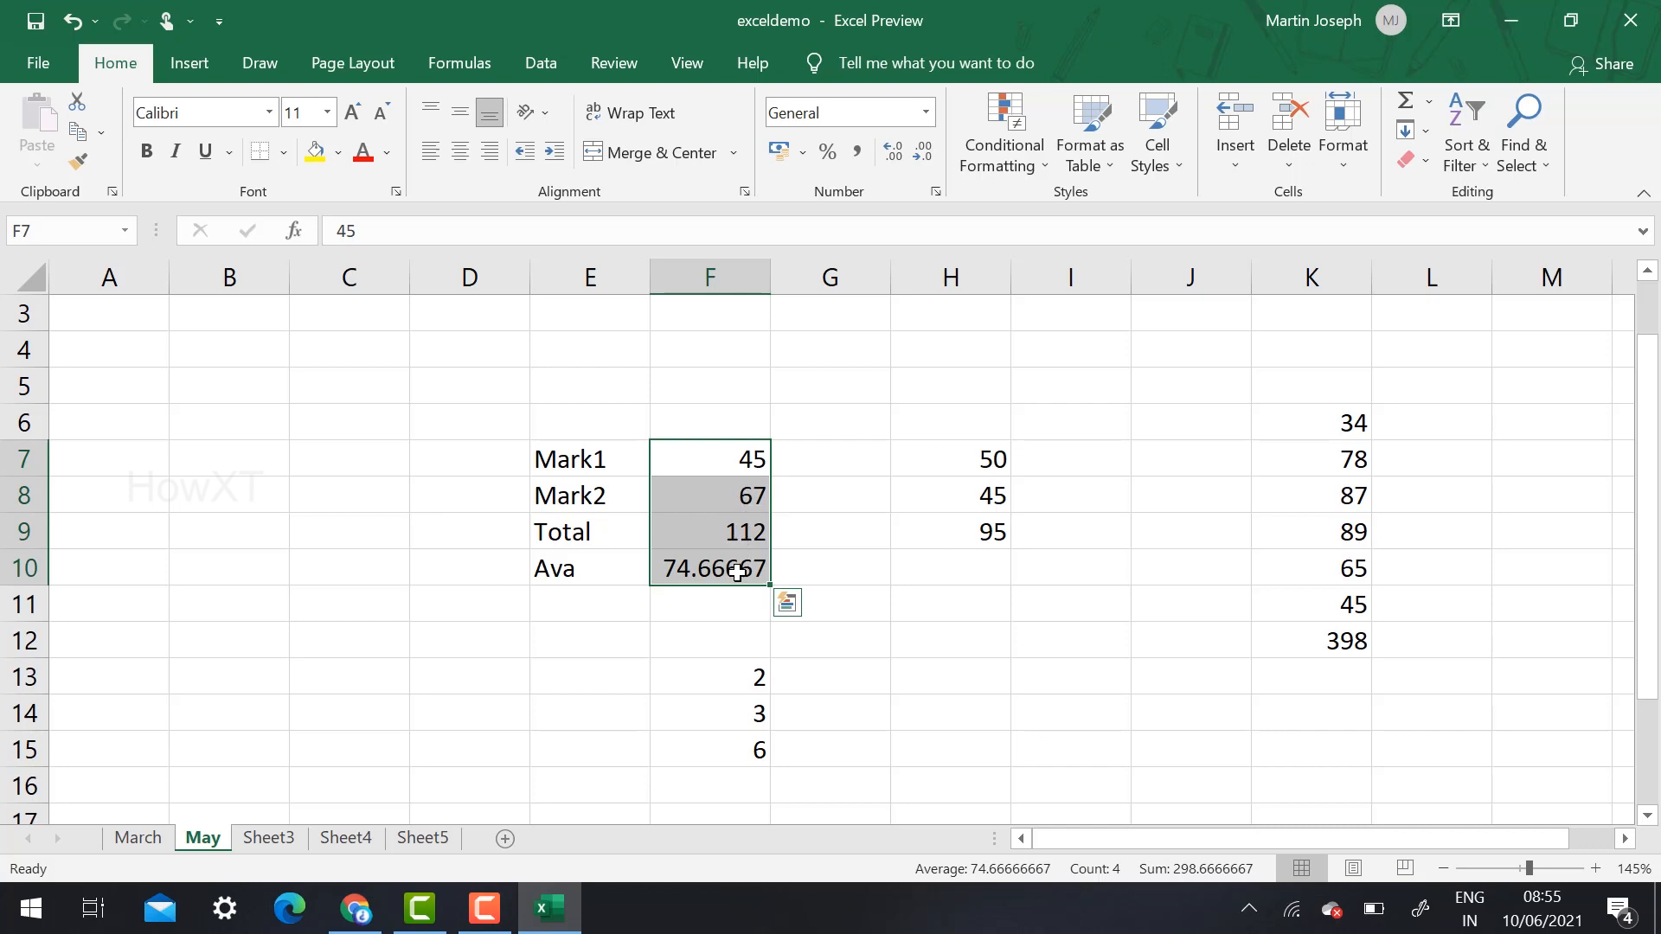
pyautogui.click(979, 578)
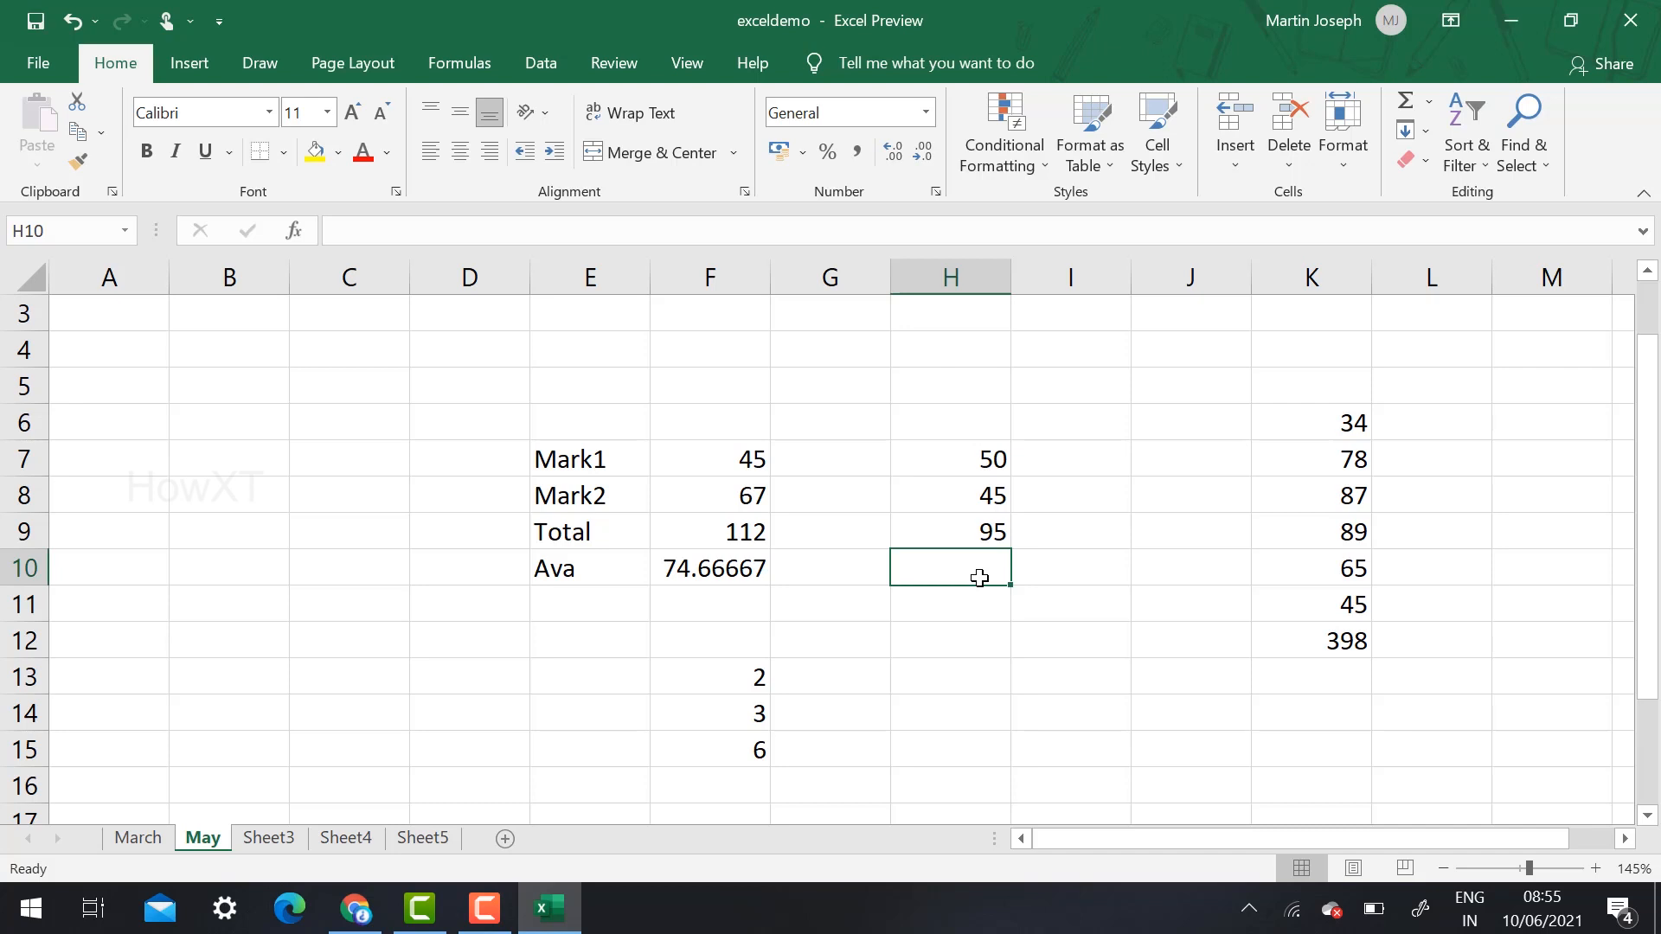
pyautogui.moveTo(308, 437); pyautogui.dragTo(971, 603)
pyautogui.click(1197, 492)
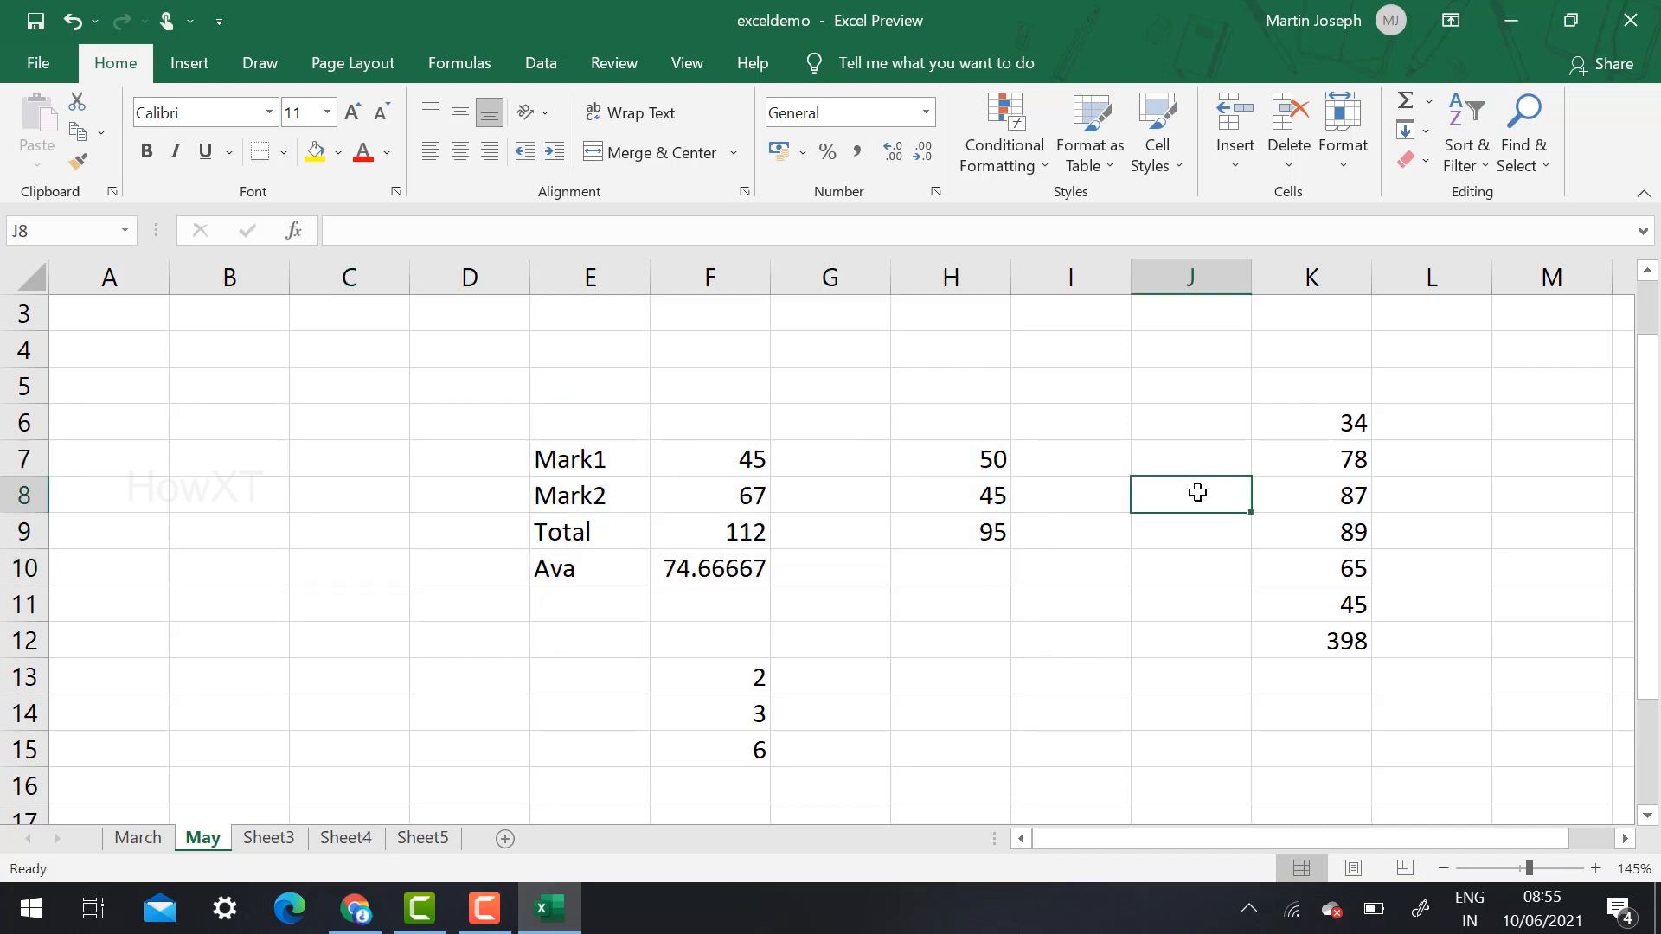